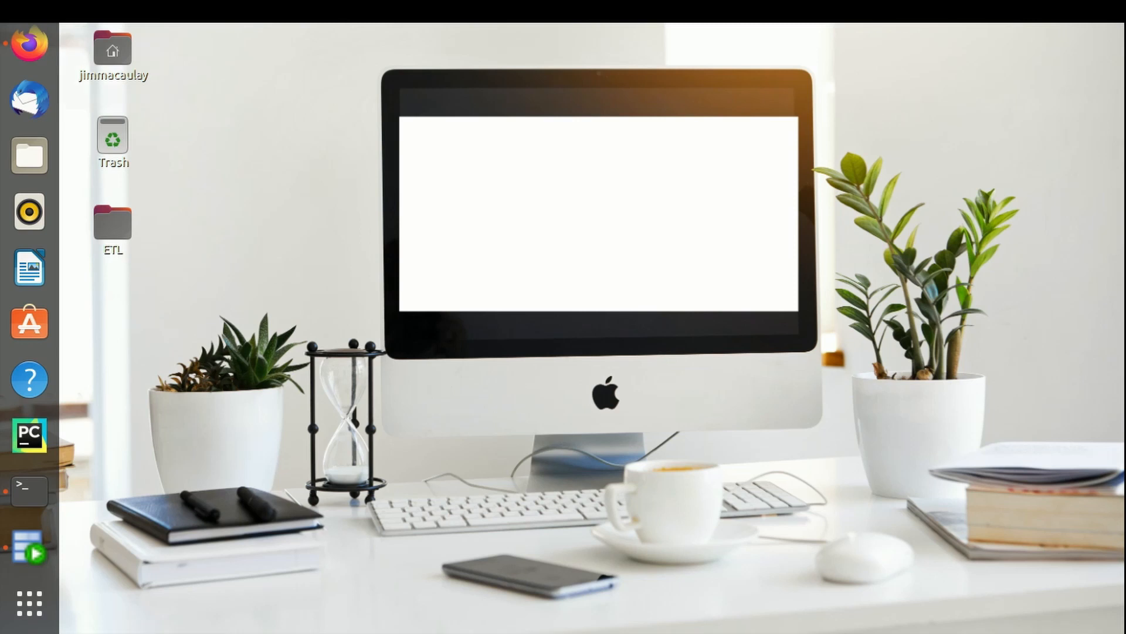
# - Open the etl-aws bucket in Amazon S3 in the browser and examine the CSV files it contains
pyautogui.click(29, 44)
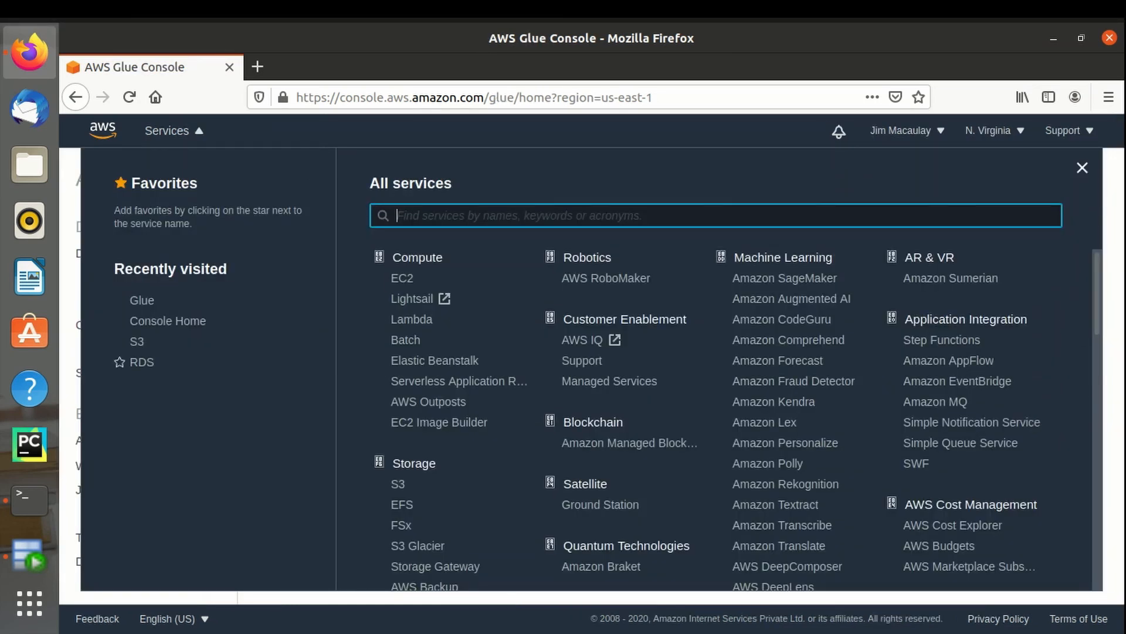
pyautogui.click(137, 340)
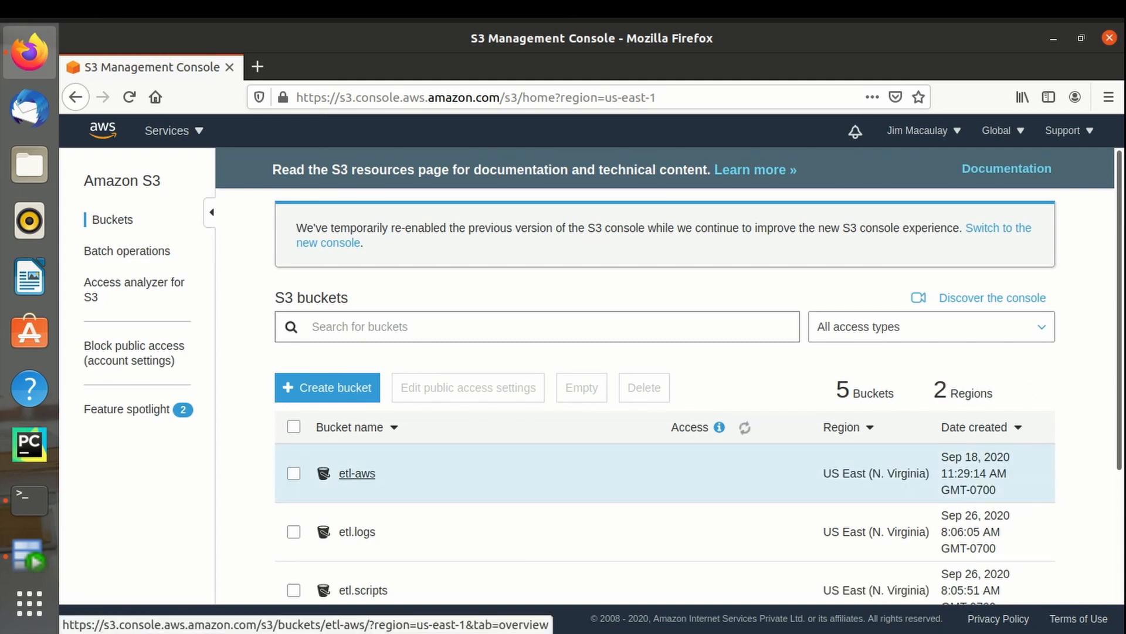
pyautogui.click(356, 473)
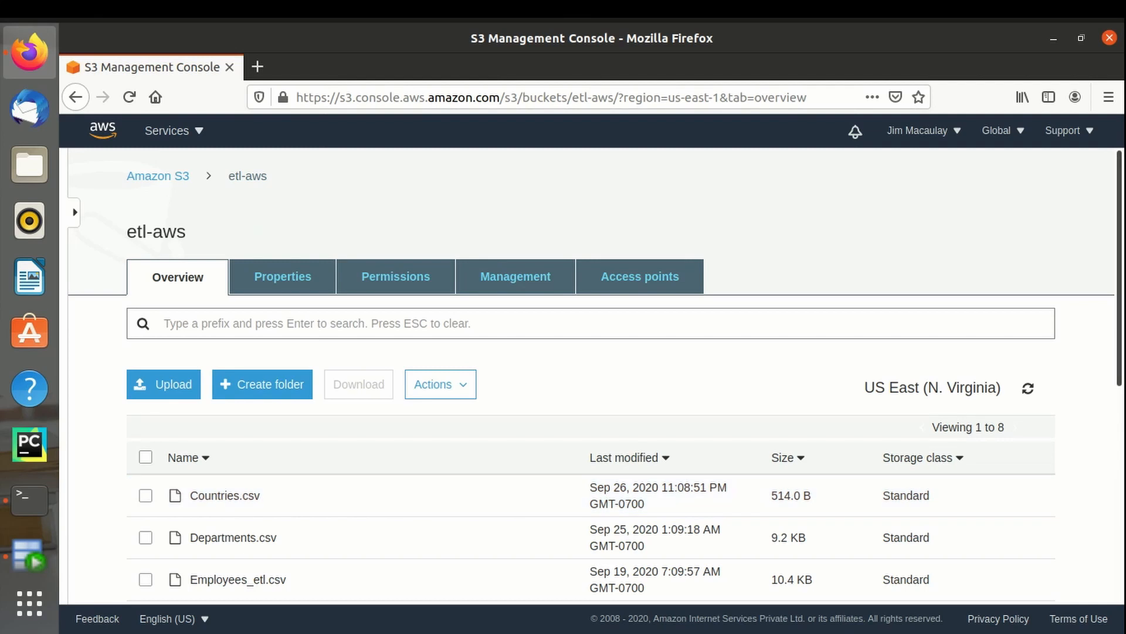
pyautogui.scroll(-3, 587, 382)
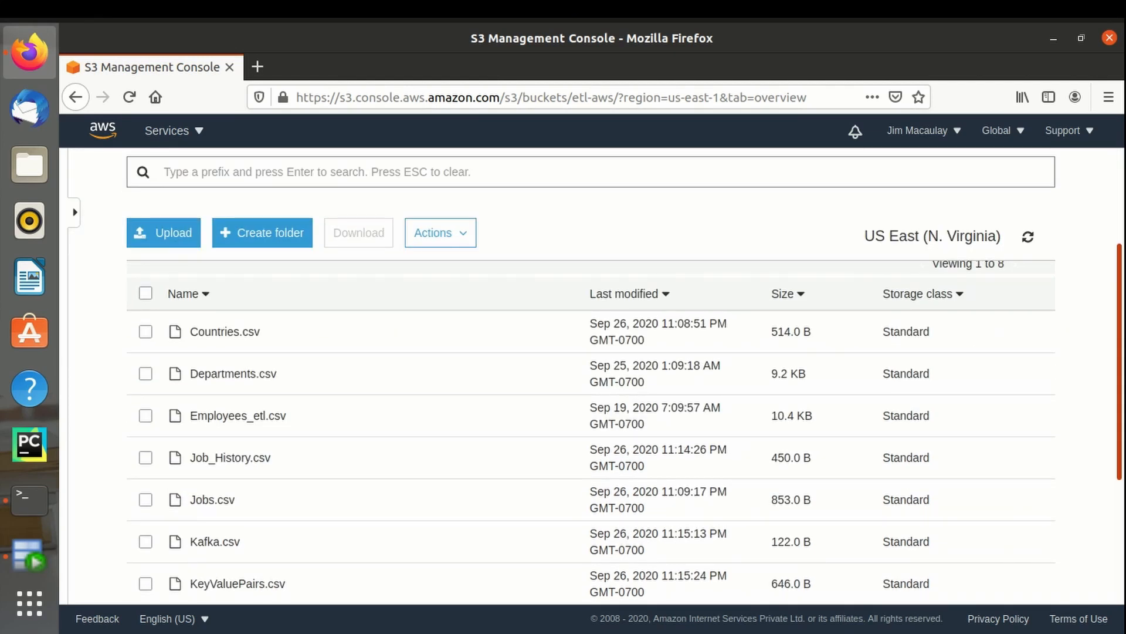
pyautogui.moveTo(1119, 362); pyautogui.dragTo(1120, 371)
pyautogui.scroll(1, 592, 410)
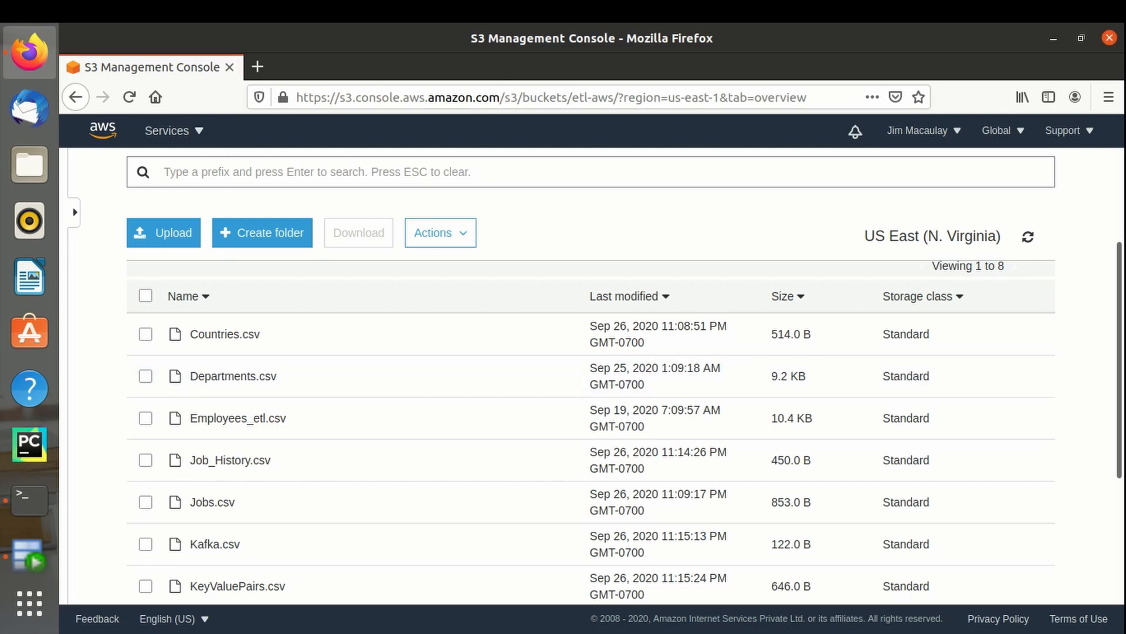
# - Switch to the AWS Glue service and create a data catalog database named S3
pyautogui.click(174, 131)
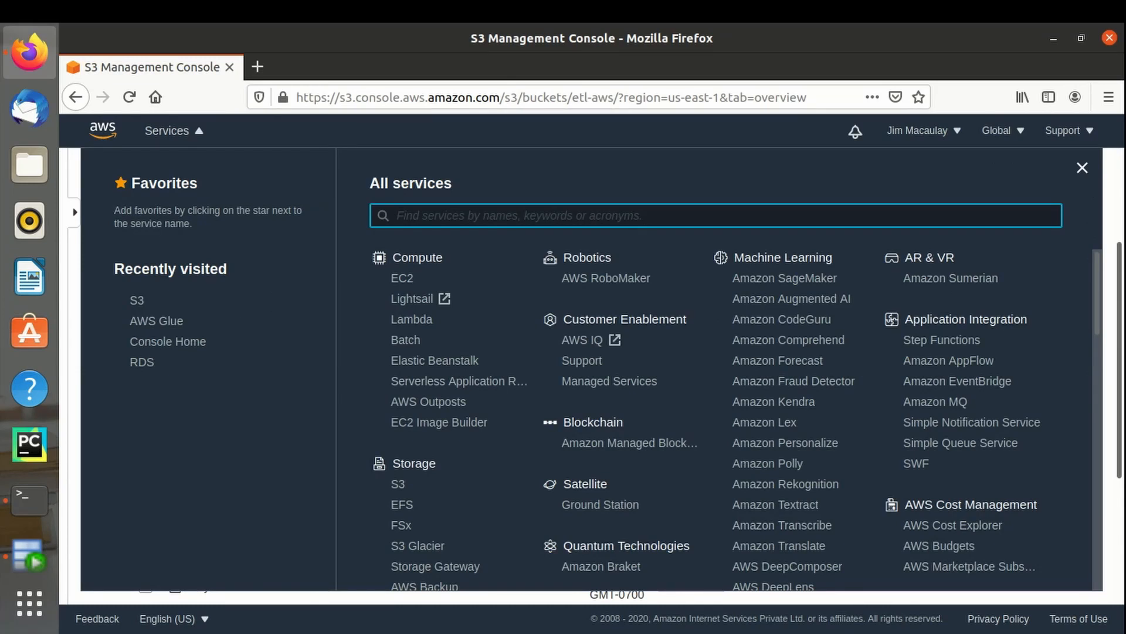
pyautogui.click(156, 320)
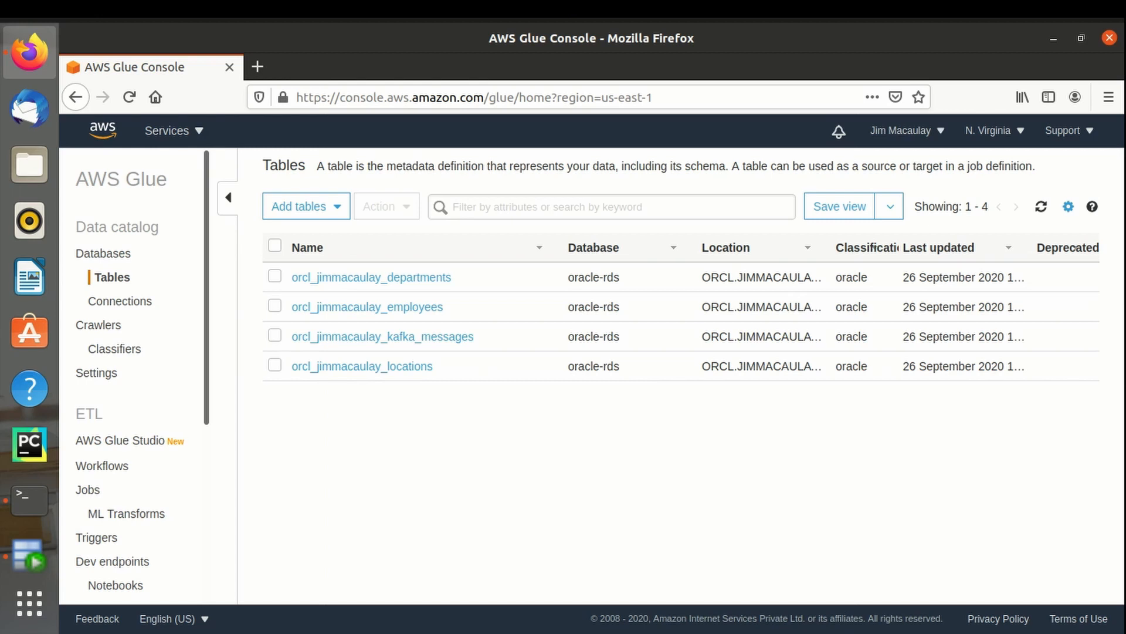
pyautogui.click(103, 253)
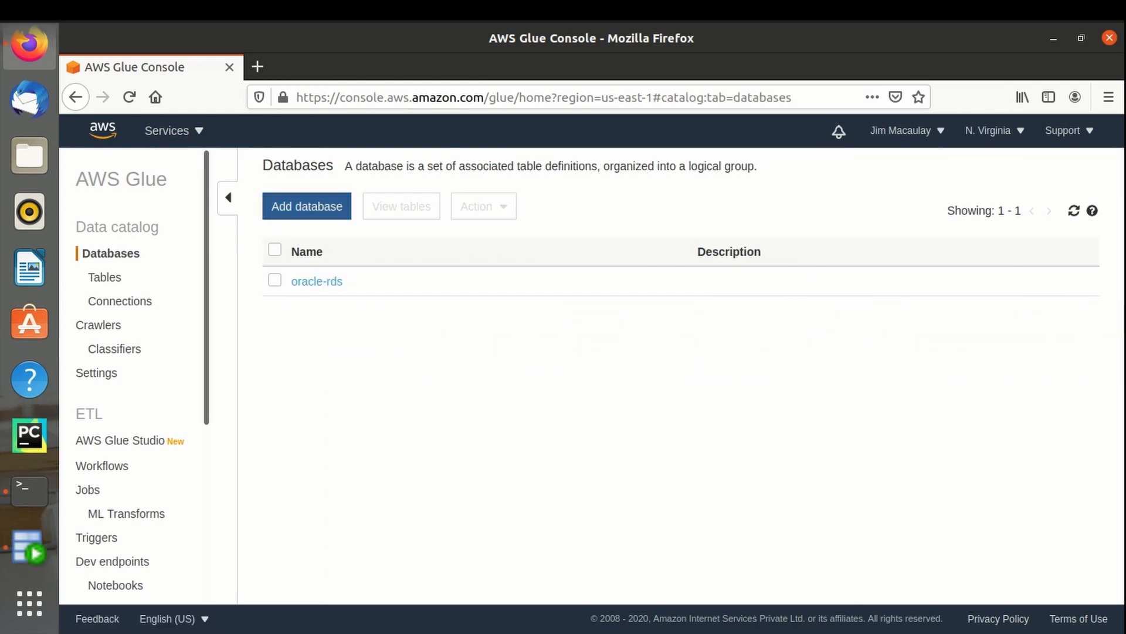
pyautogui.click(306, 206)
pyautogui.click(498, 219)
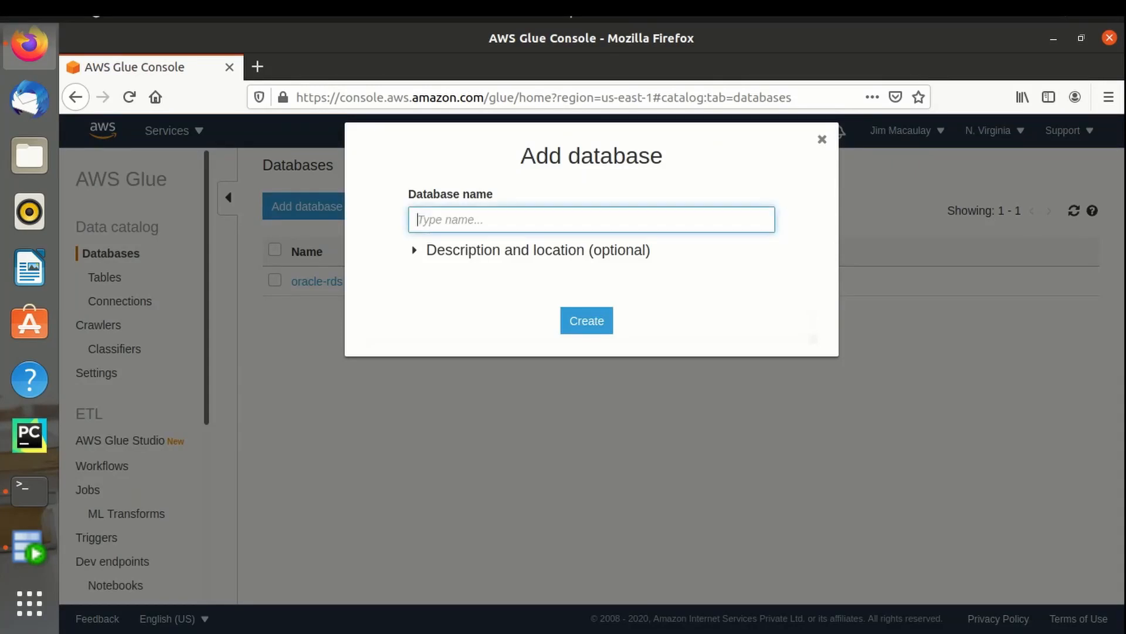
pyautogui.write('s3')
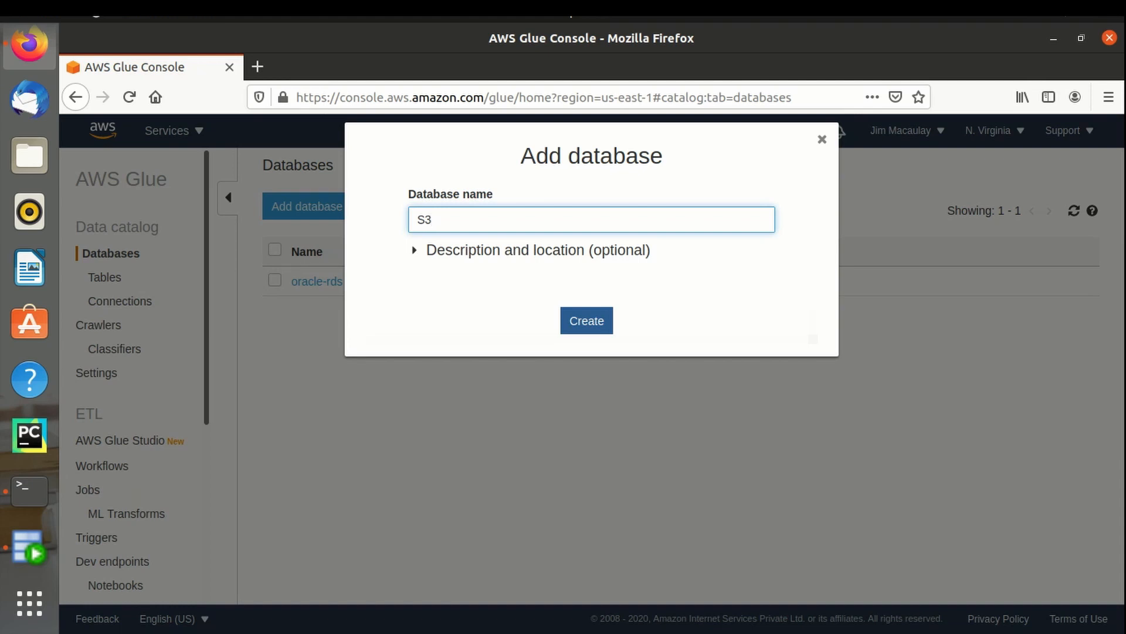
pyautogui.press('Return')
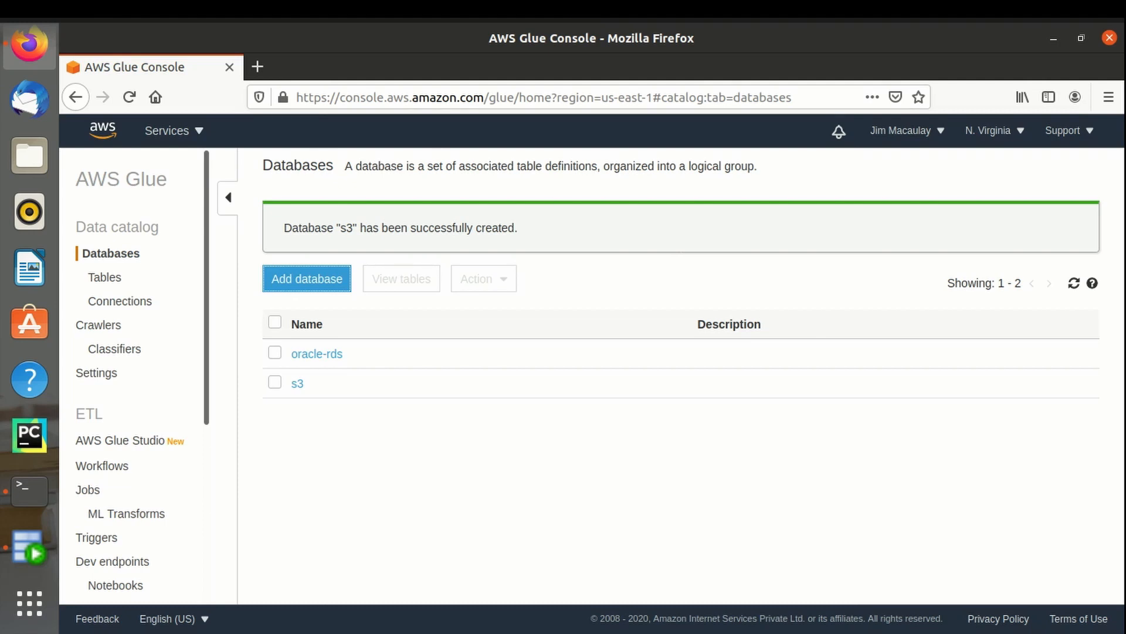
# - Start a new Glue classifier named CSV and set its classifier type to CSV
pyautogui.click(114, 348)
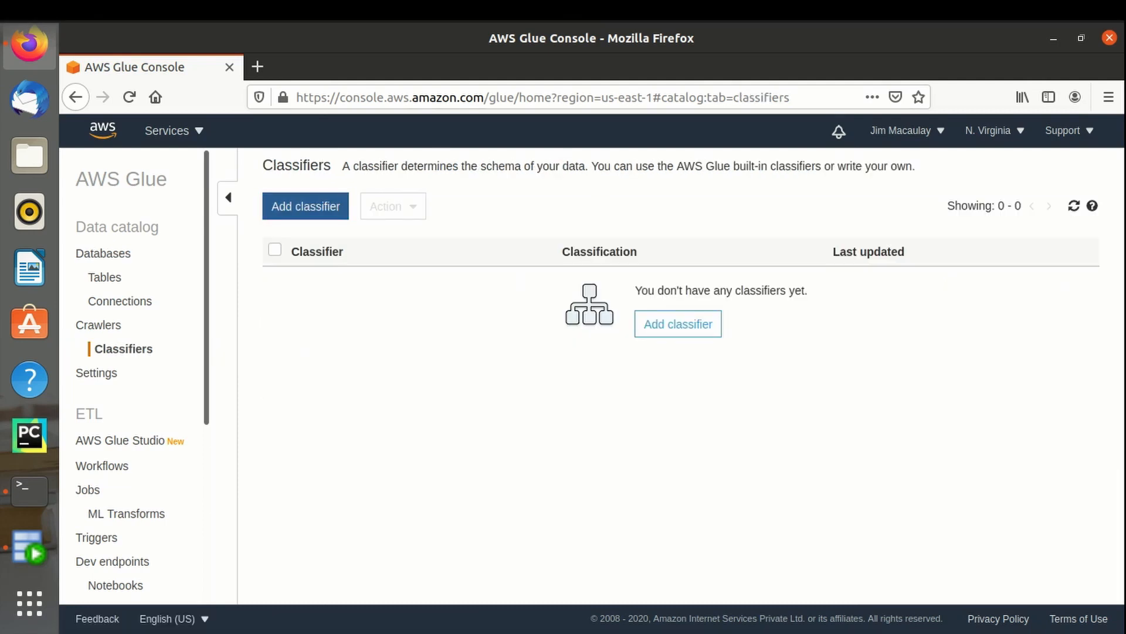
pyautogui.click(306, 206)
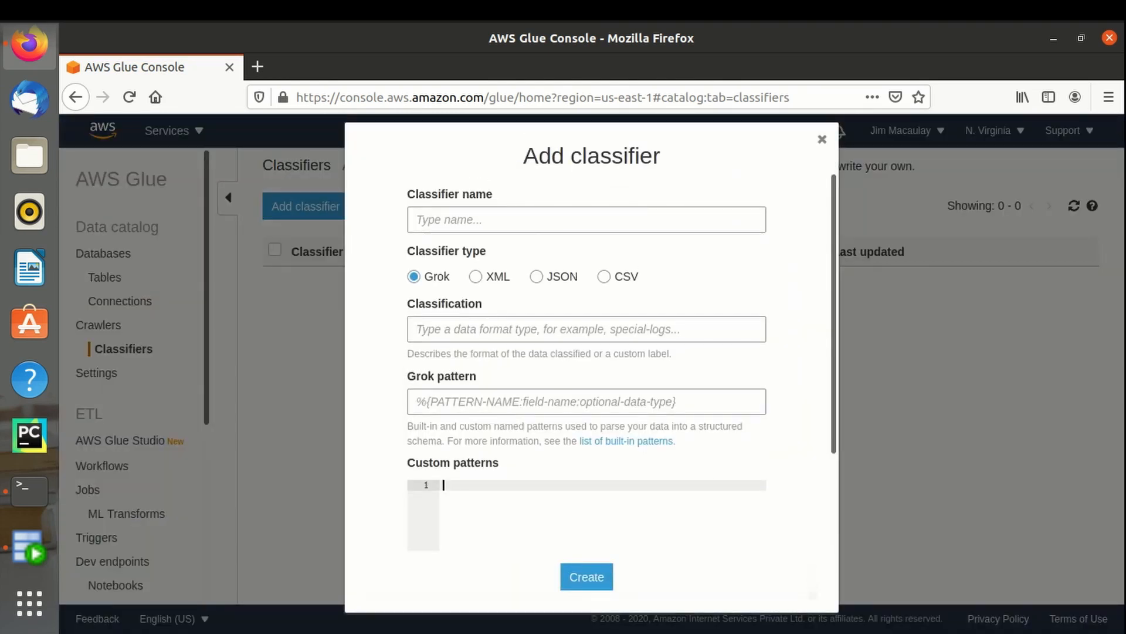
pyautogui.click(450, 220)
pyautogui.write('CAS')
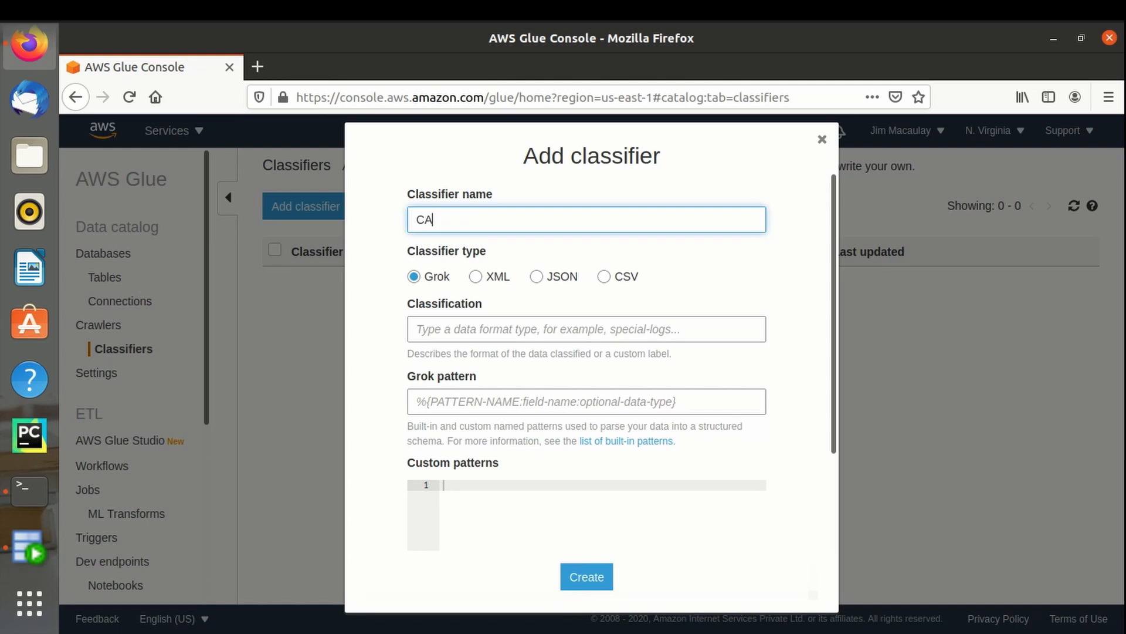
pyautogui.press('BackSpace')
pyautogui.press('BackSpace')
pyautogui.press('BackSpace')
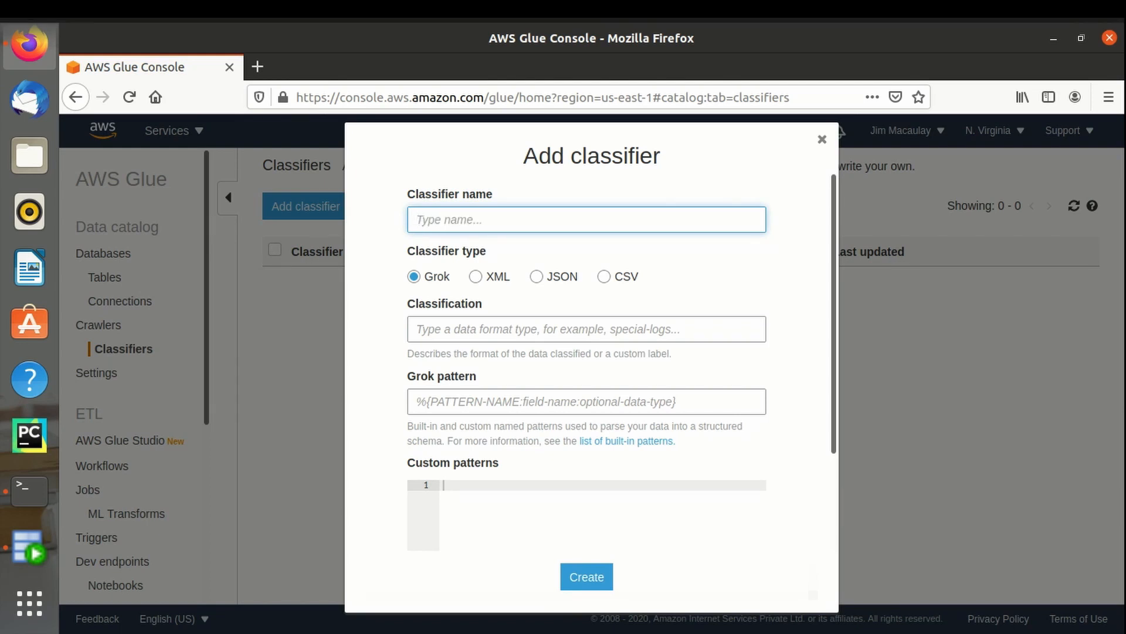
pyautogui.write('CSV')
pyautogui.click(604, 276)
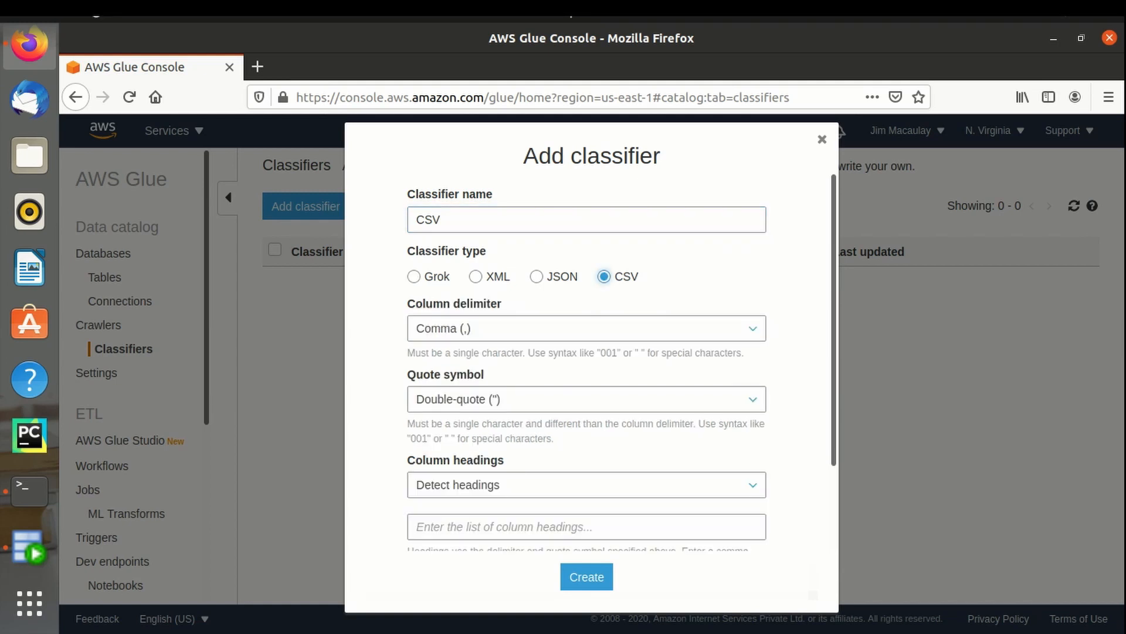
# - Choose Comma (,) as the classifier's column delimiter and Double-quote (") as its quote symbol
pyautogui.click(587, 328)
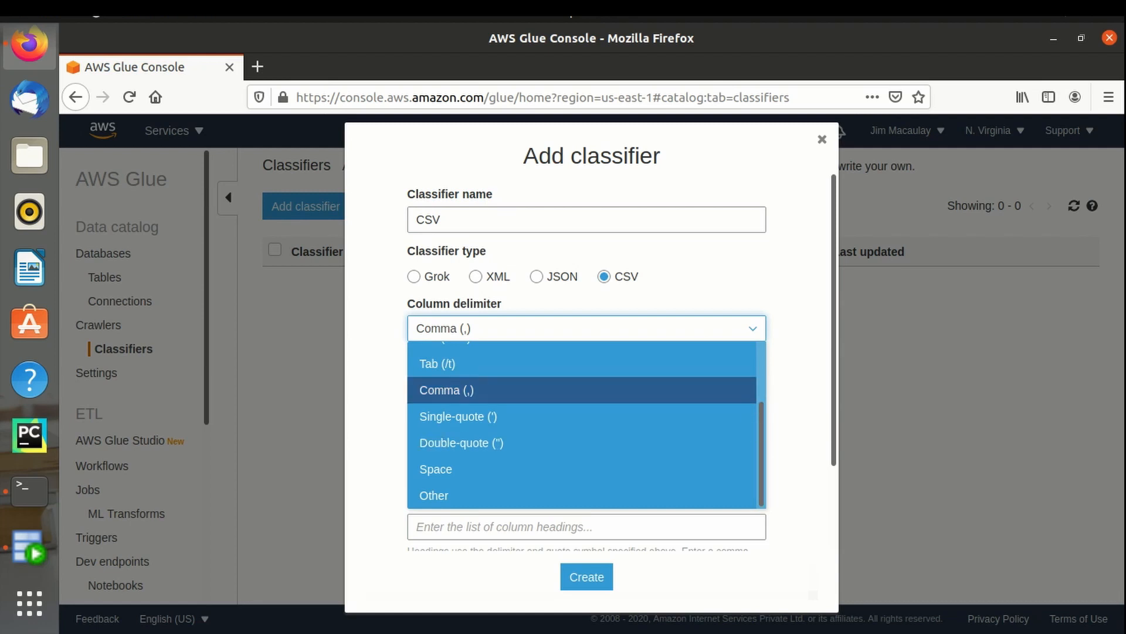
pyautogui.moveTo(761, 454)
pyautogui.mouseDown()
pyautogui.moveTo(762, 396)
pyautogui.moveTo(761, 454)
pyautogui.mouseUp()
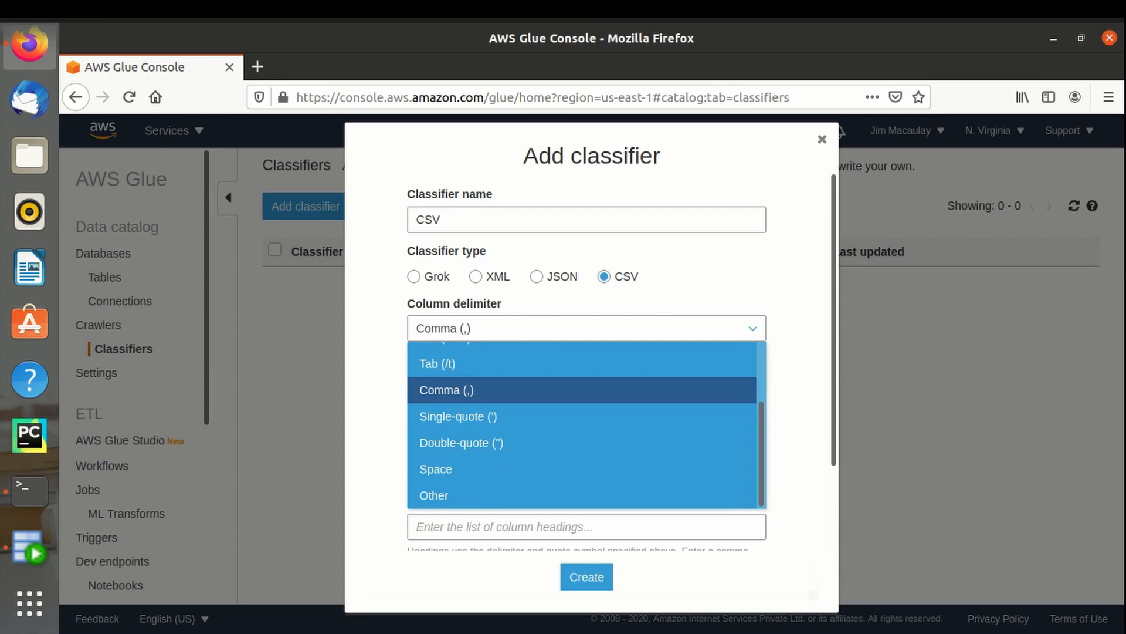
pyautogui.click(580, 391)
pyautogui.click(581, 395)
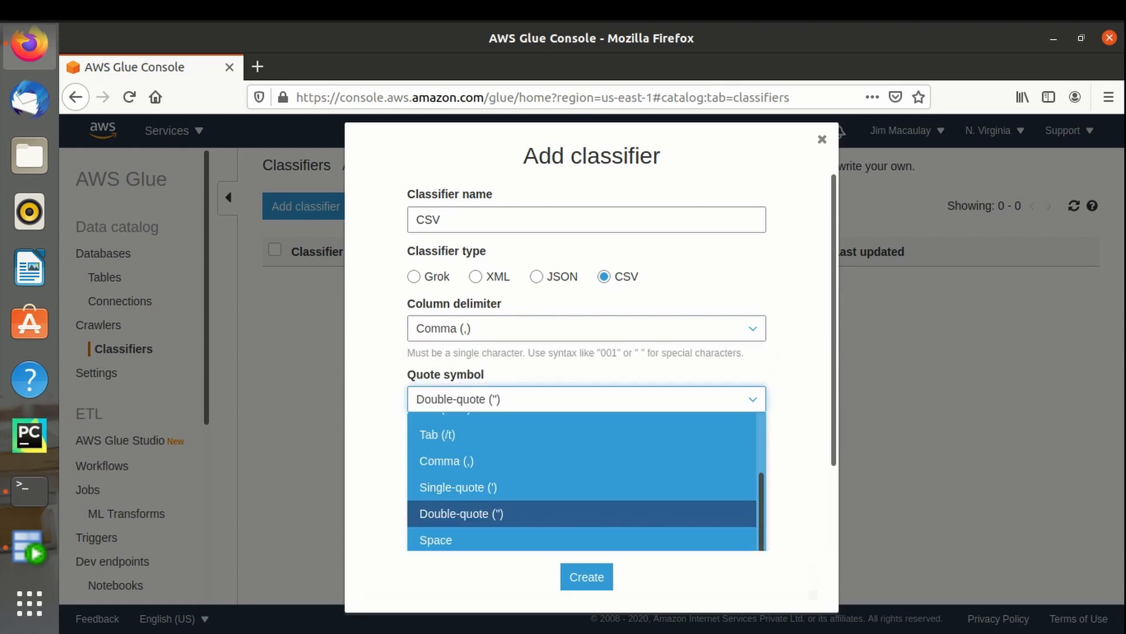
pyautogui.scroll(3, 761, 469)
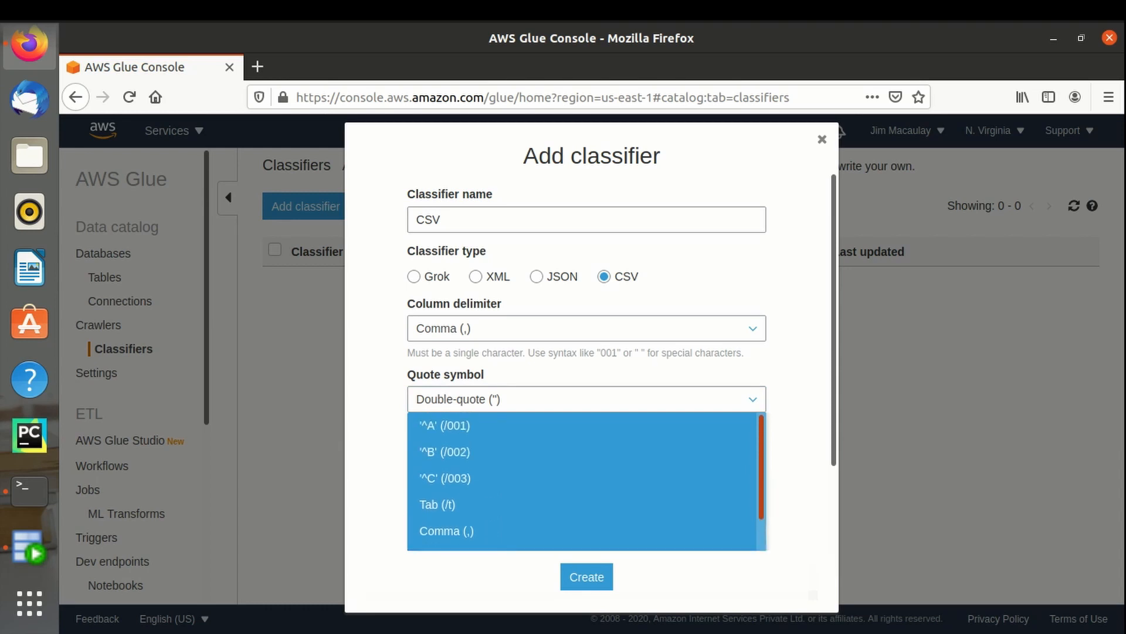
pyautogui.scroll(-3, 761, 469)
pyautogui.click(461, 513)
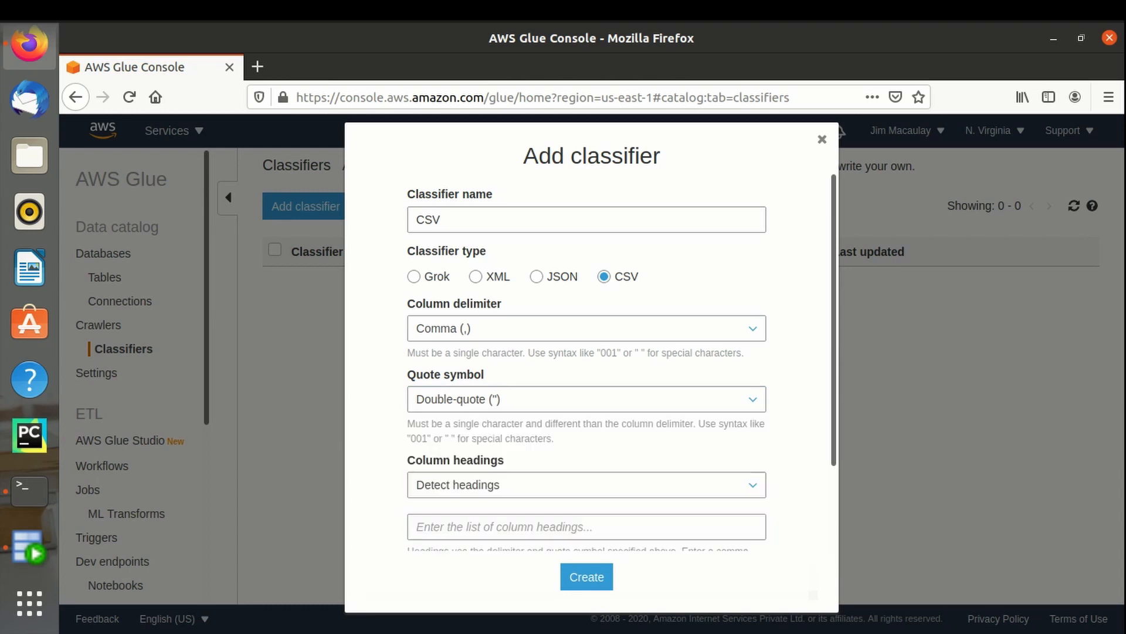
# - Set the classifier's column headings to Has headings, leave the heading list empty, and create the classifier
pyautogui.click(587, 485)
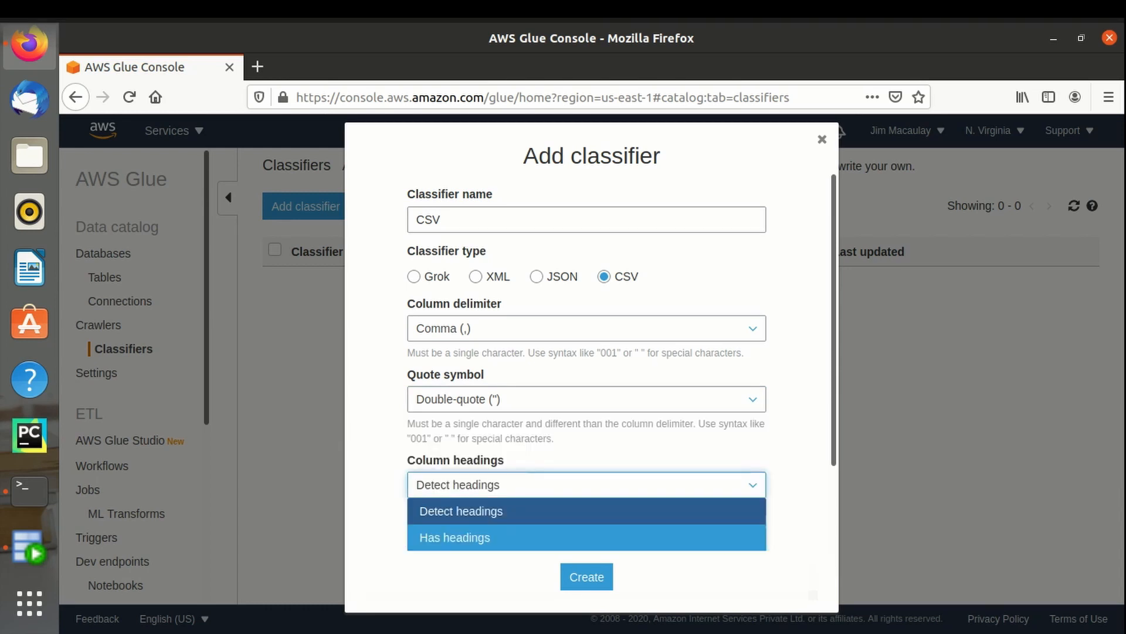
pyautogui.click(461, 511)
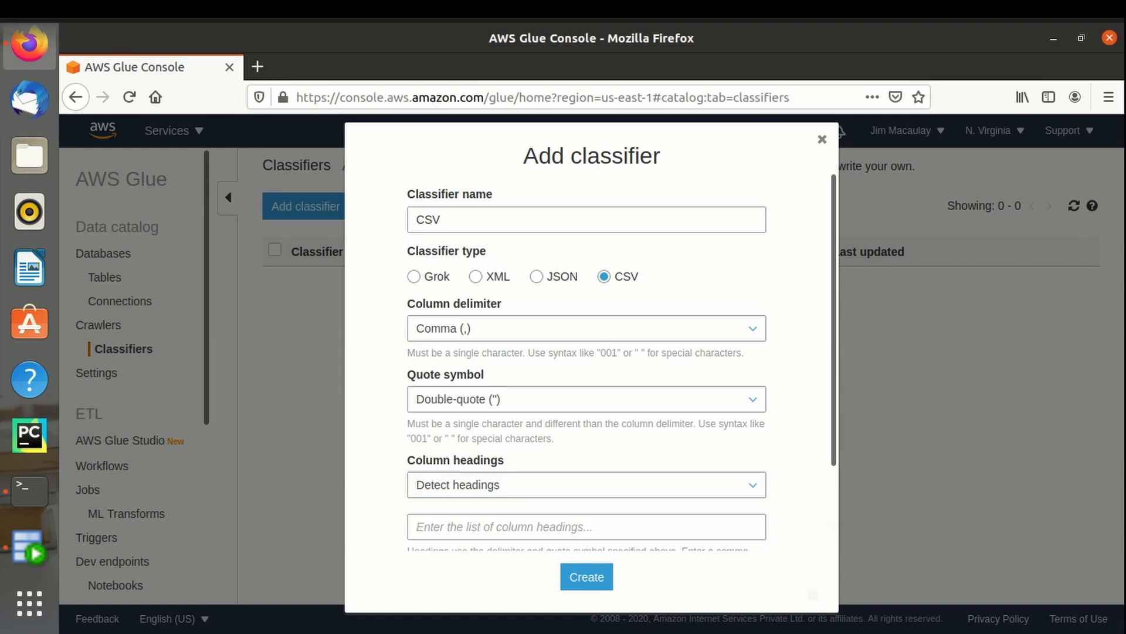
pyautogui.scroll(-3, 587, 361)
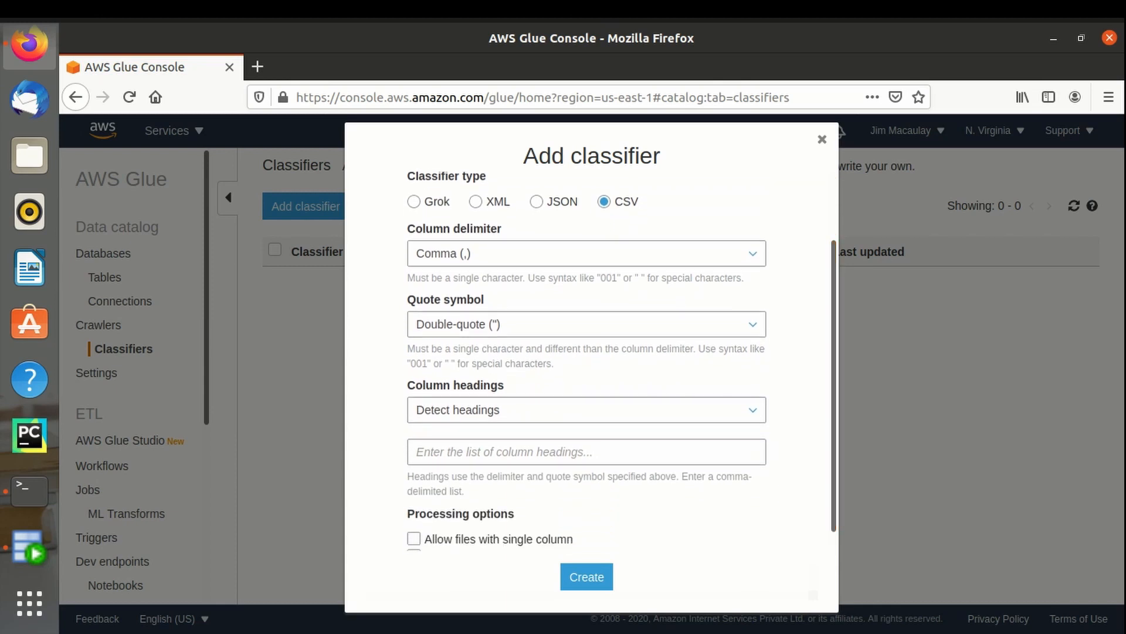
pyautogui.scroll(-1, 586, 361)
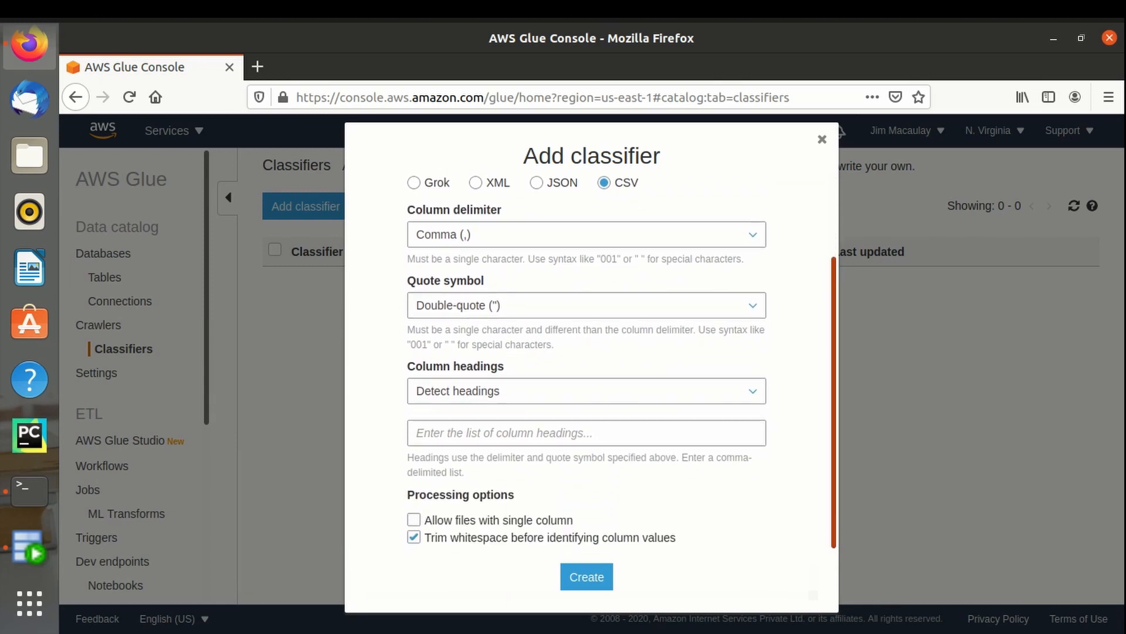
pyautogui.click(586, 390)
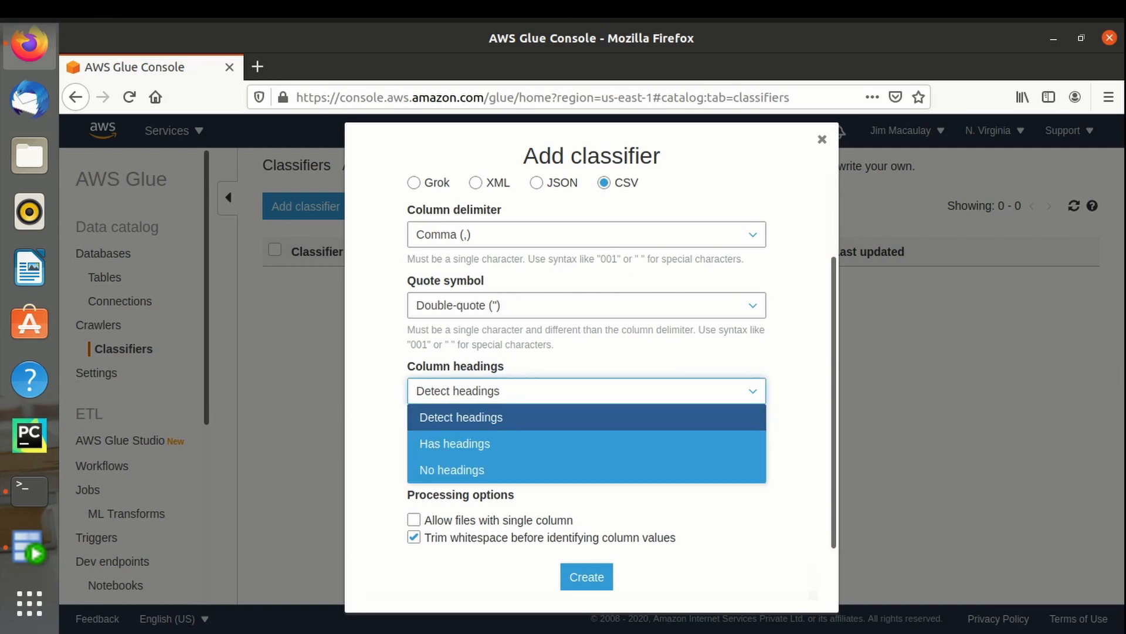
pyautogui.click(587, 444)
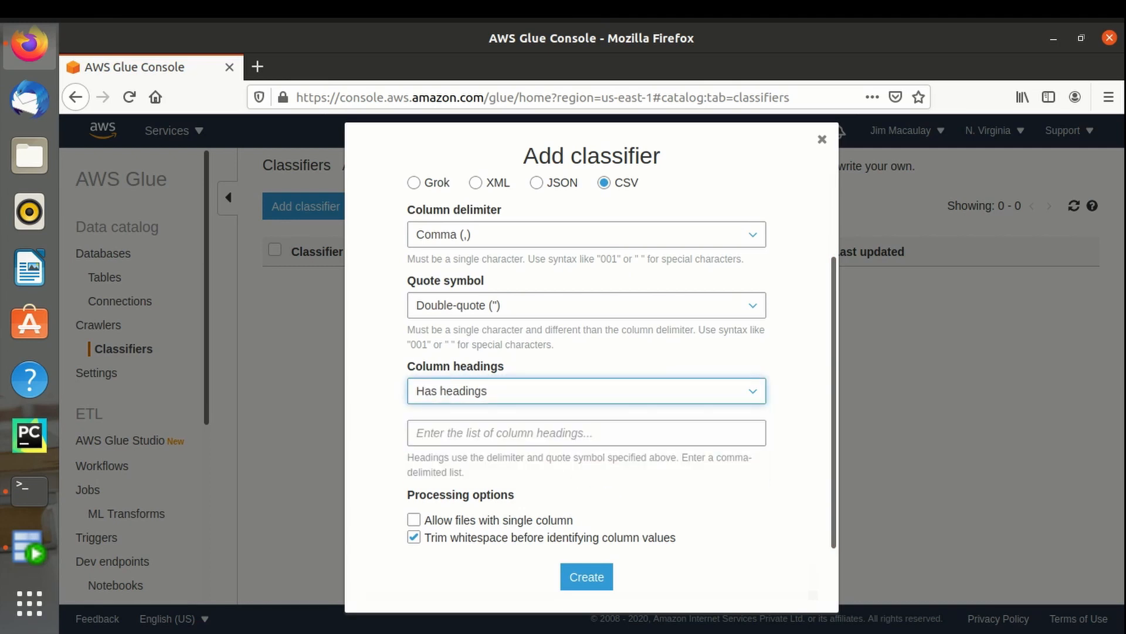
pyautogui.click(587, 433)
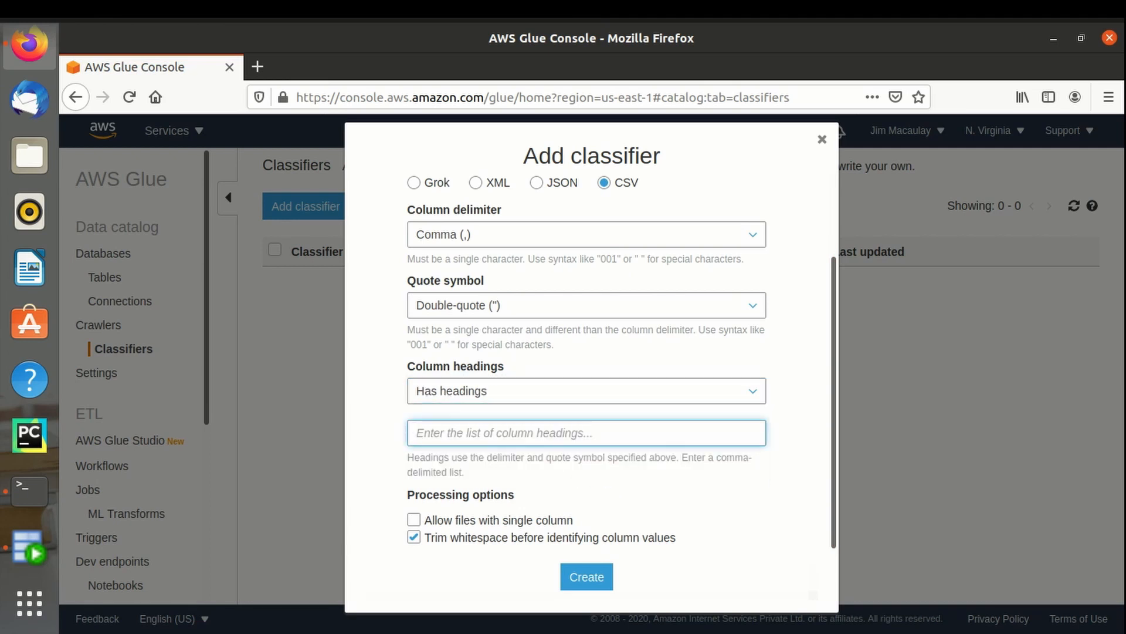
pyautogui.click(675, 495)
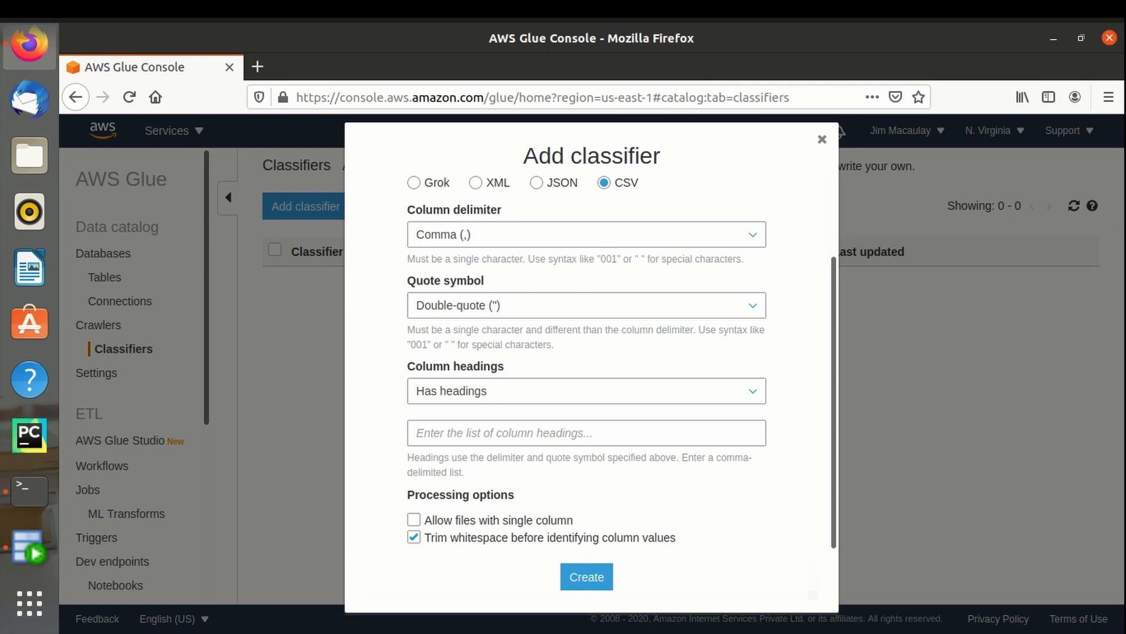
pyautogui.click(587, 577)
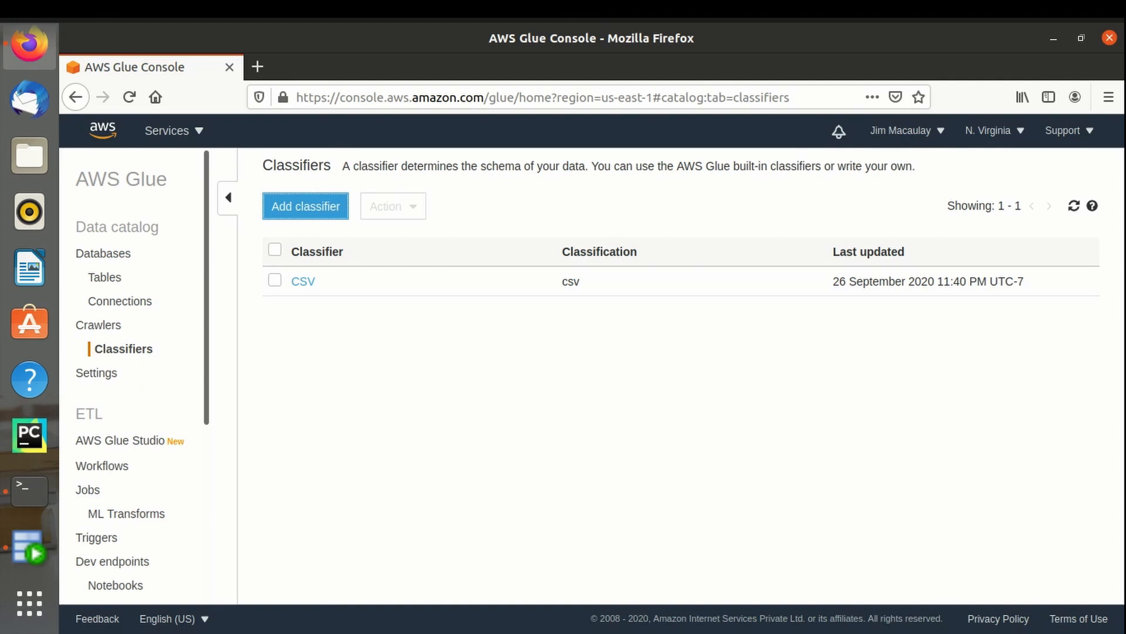
# - Start a new Glue crawler named S3-DataSource and accept Data stores as its source type
pyautogui.click(98, 324)
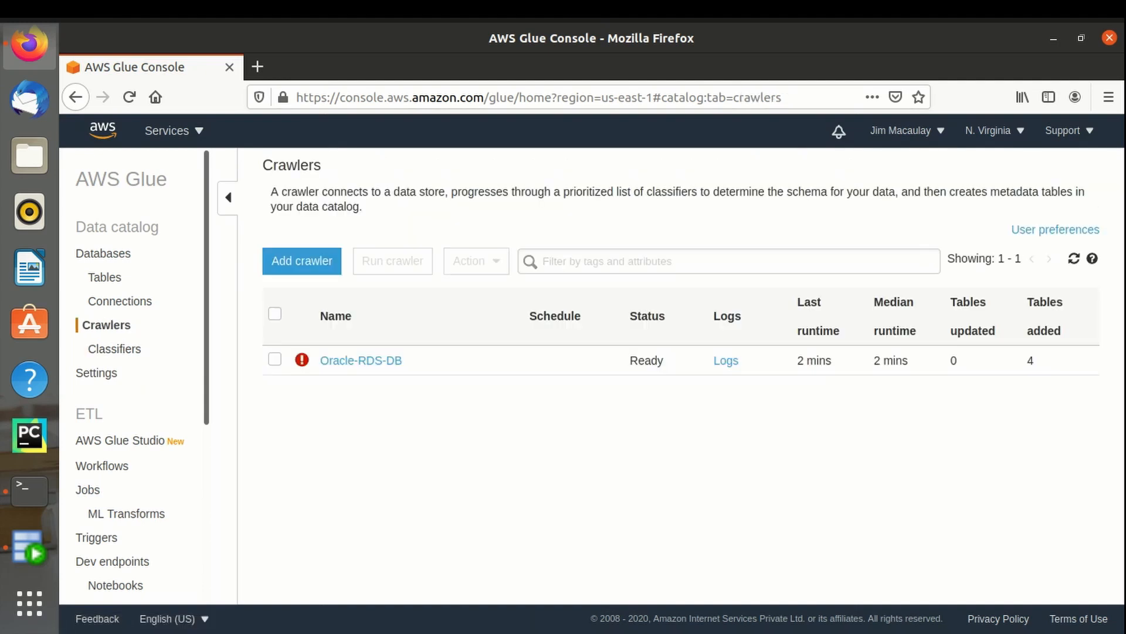
pyautogui.click(301, 260)
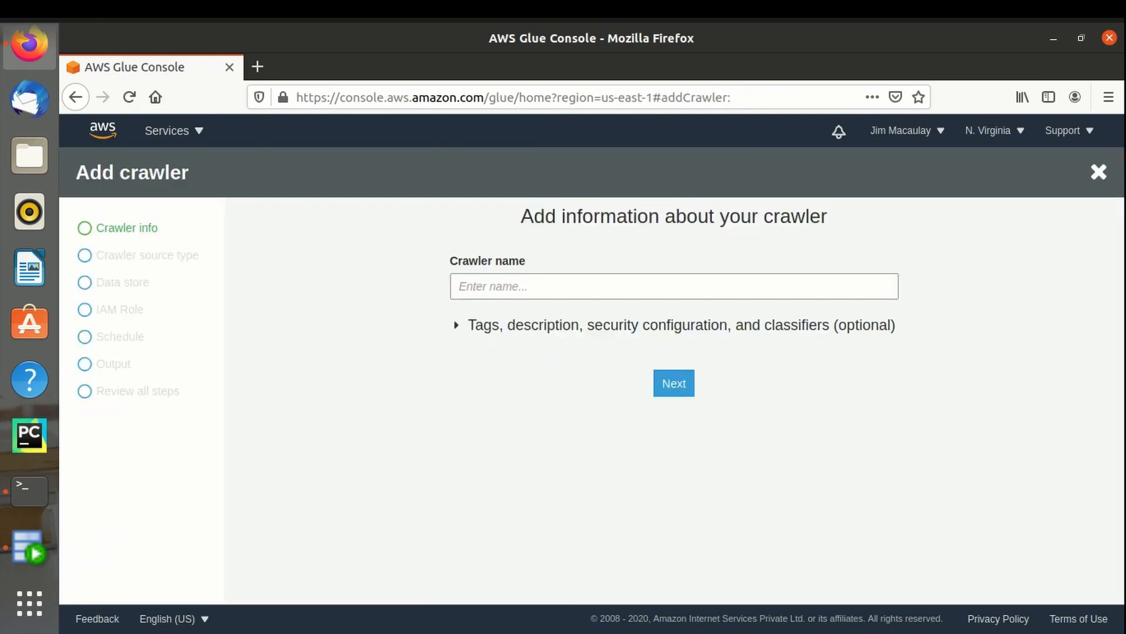
pyautogui.click(675, 287)
pyautogui.write('S3')
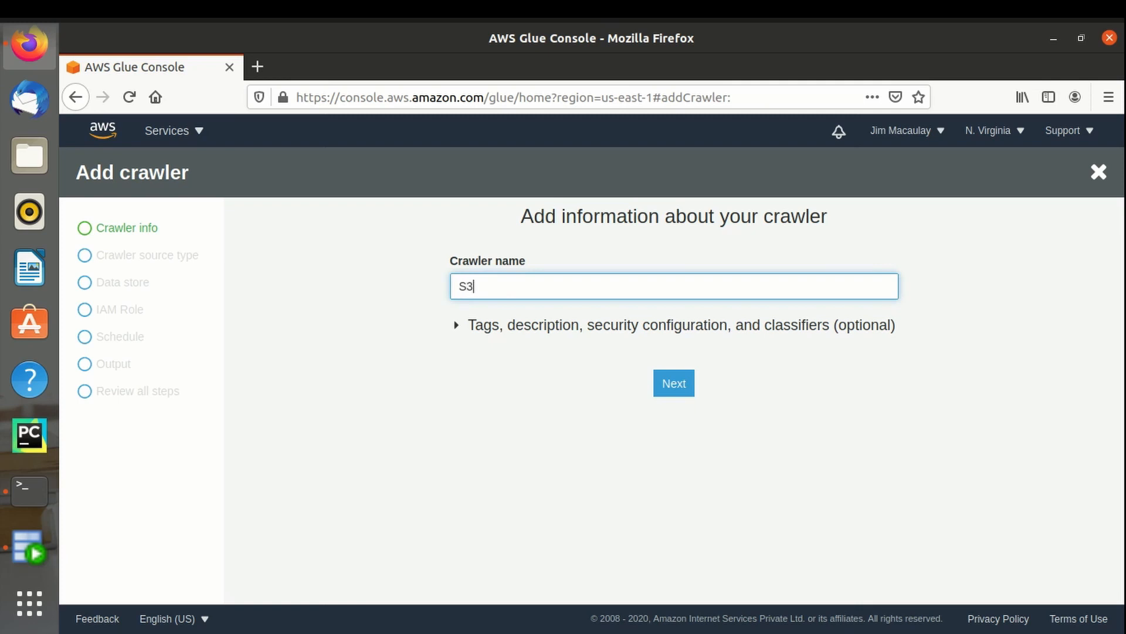
pyautogui.write('-DataSource')
pyautogui.click(674, 383)
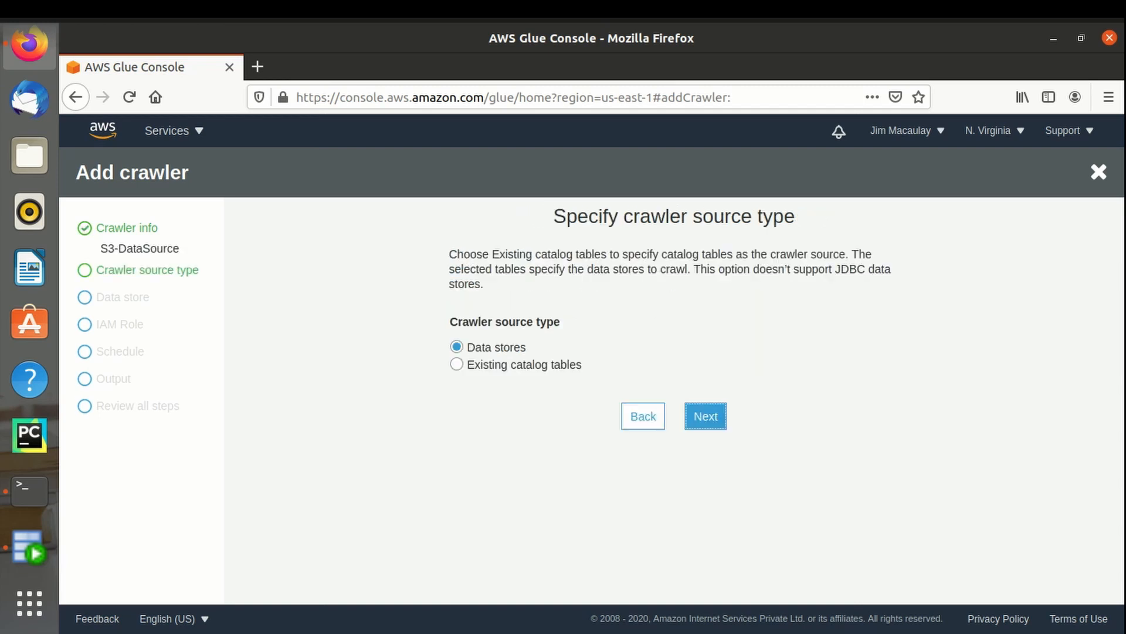
pyautogui.press('Return')
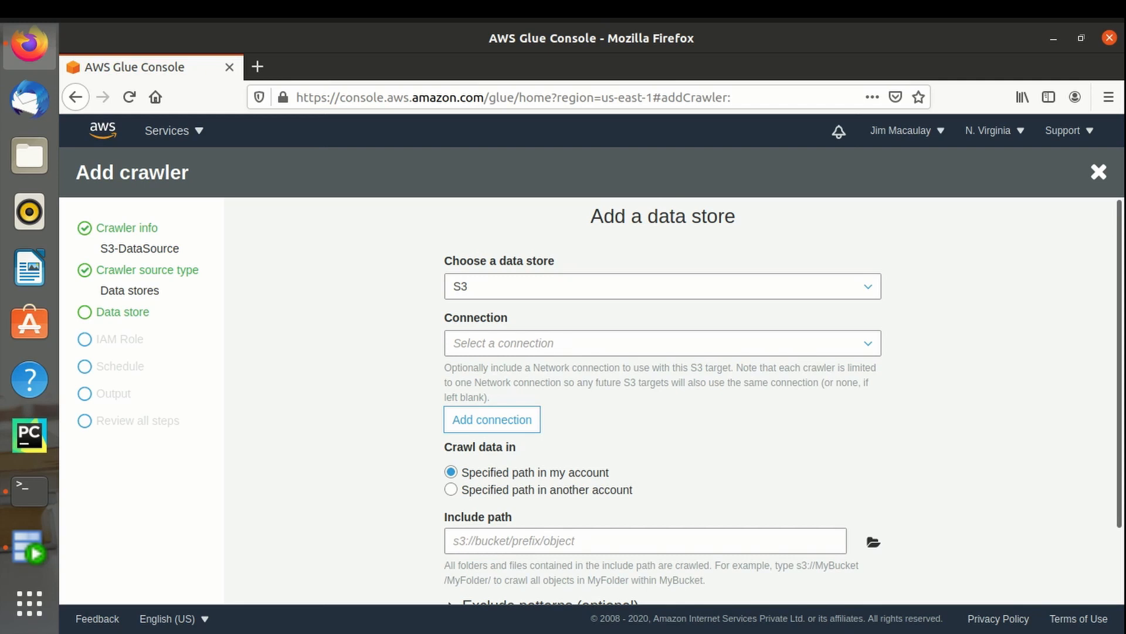
# - Keep S3 as the crawler's data store and set its include path to the etl-aws bucket in your own account
pyautogui.click(663, 286)
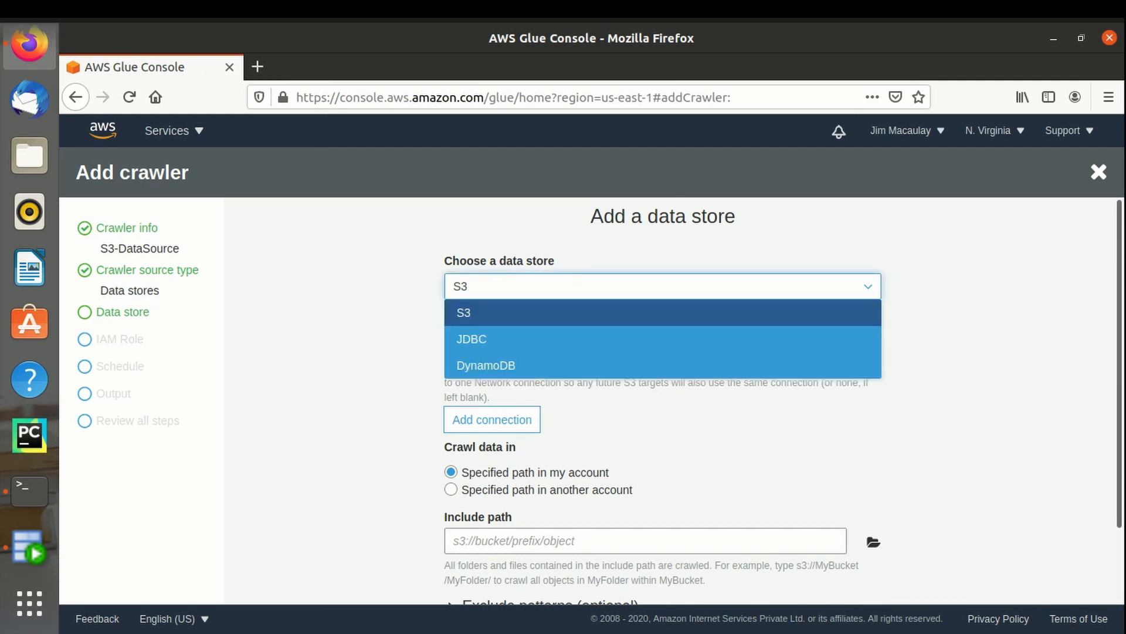
pyautogui.click(663, 313)
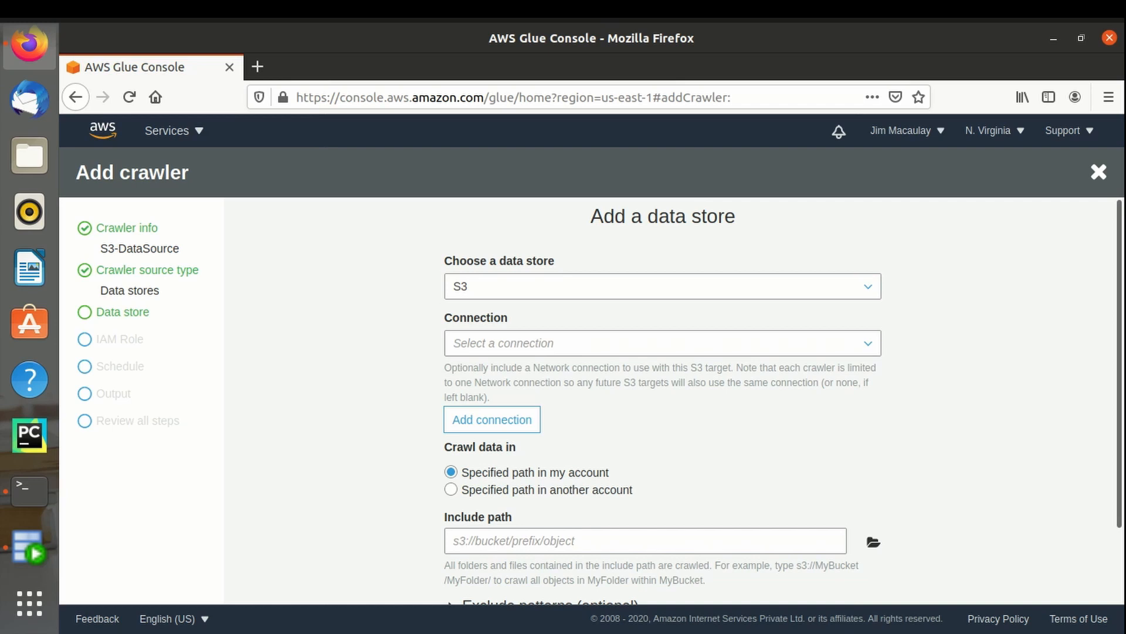
pyautogui.scroll(-5, 666, 401)
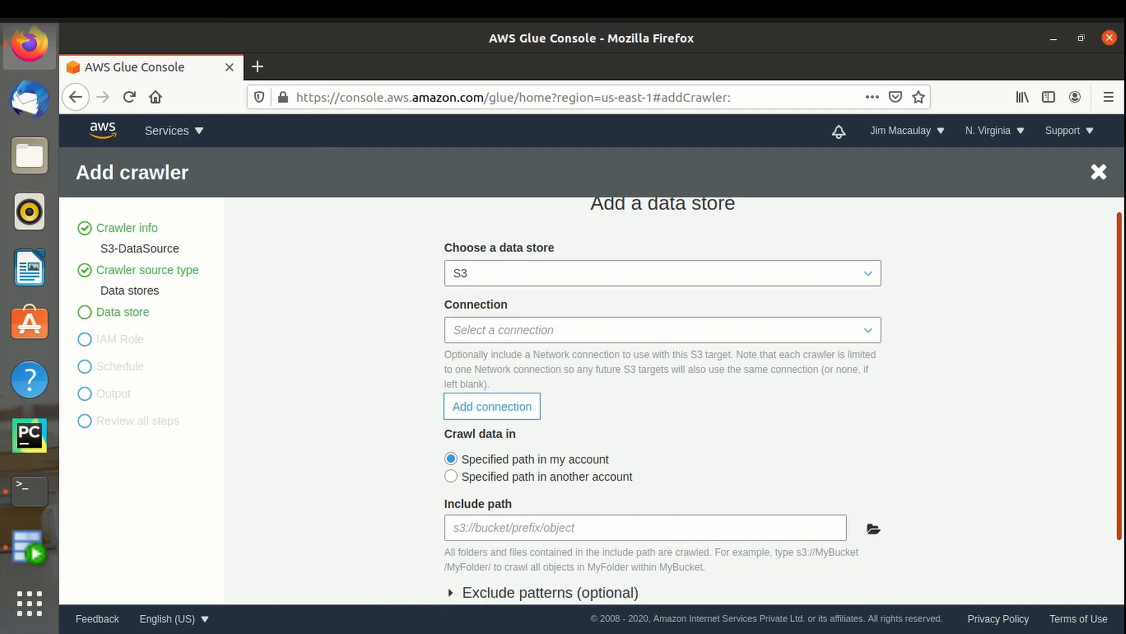
pyautogui.scroll(5, 666, 401)
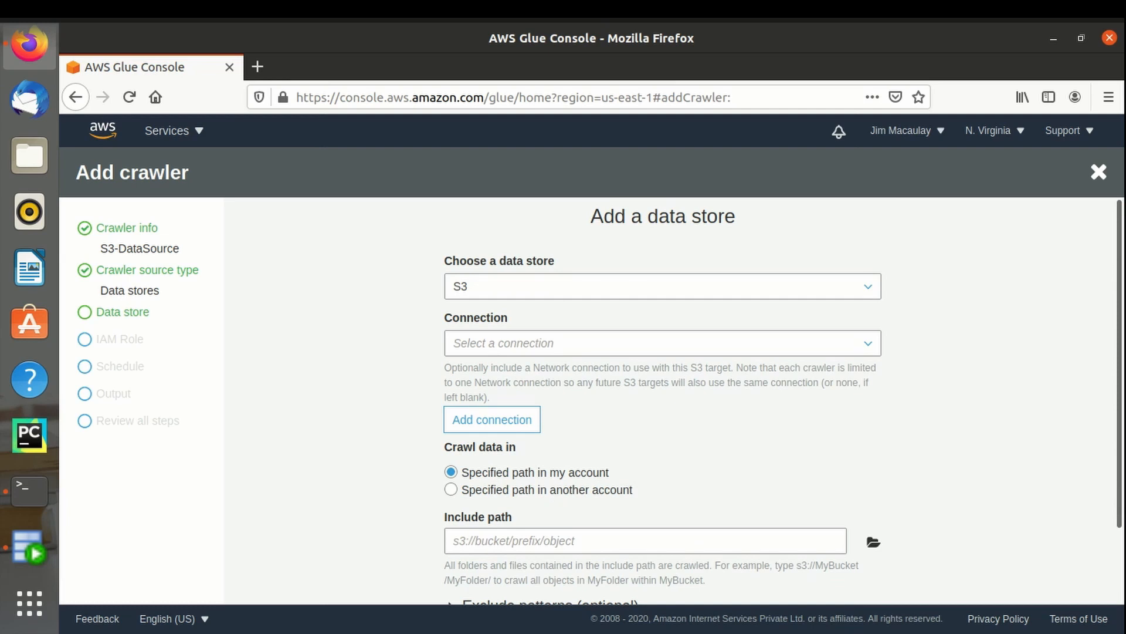
pyautogui.scroll(-3, 666, 401)
pyautogui.scroll(3, 666, 401)
pyautogui.click(874, 542)
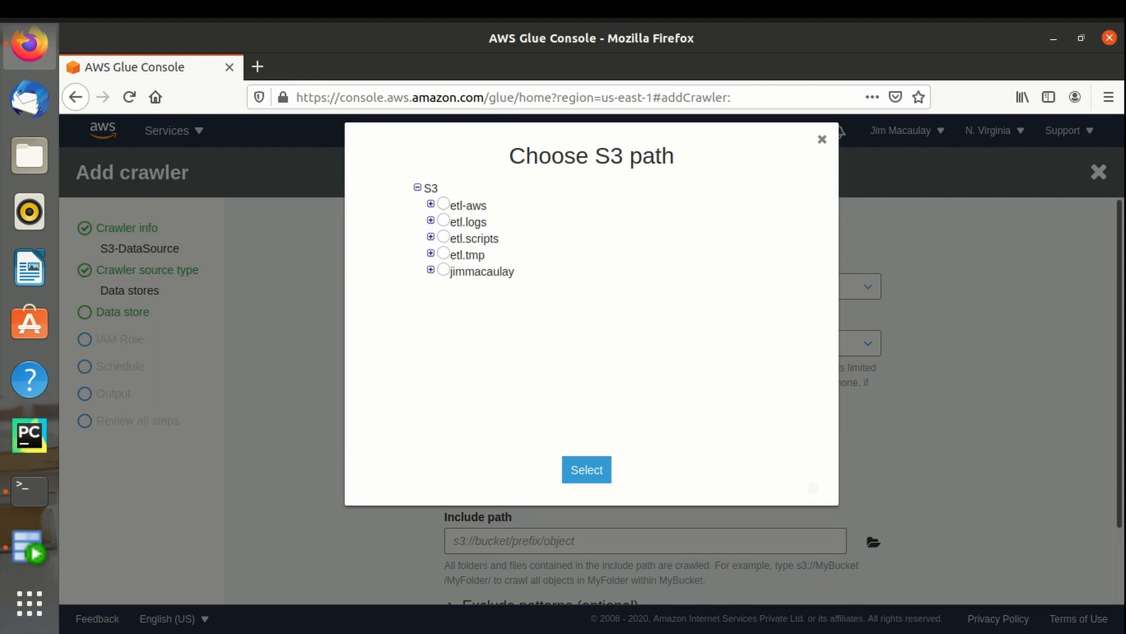
pyautogui.click(431, 203)
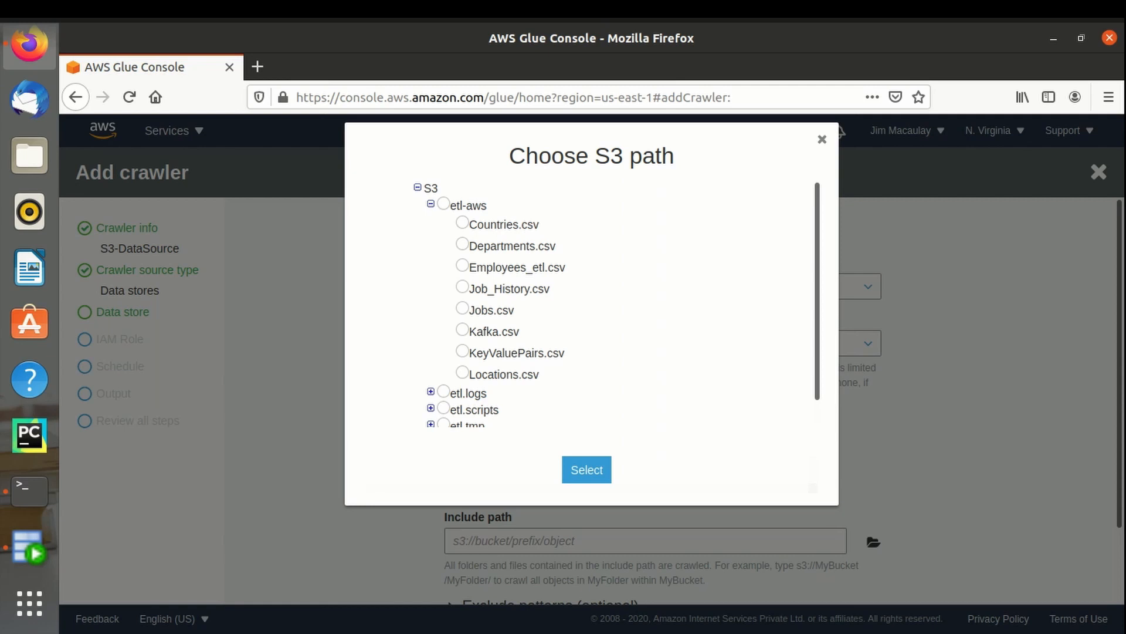
pyautogui.click(444, 204)
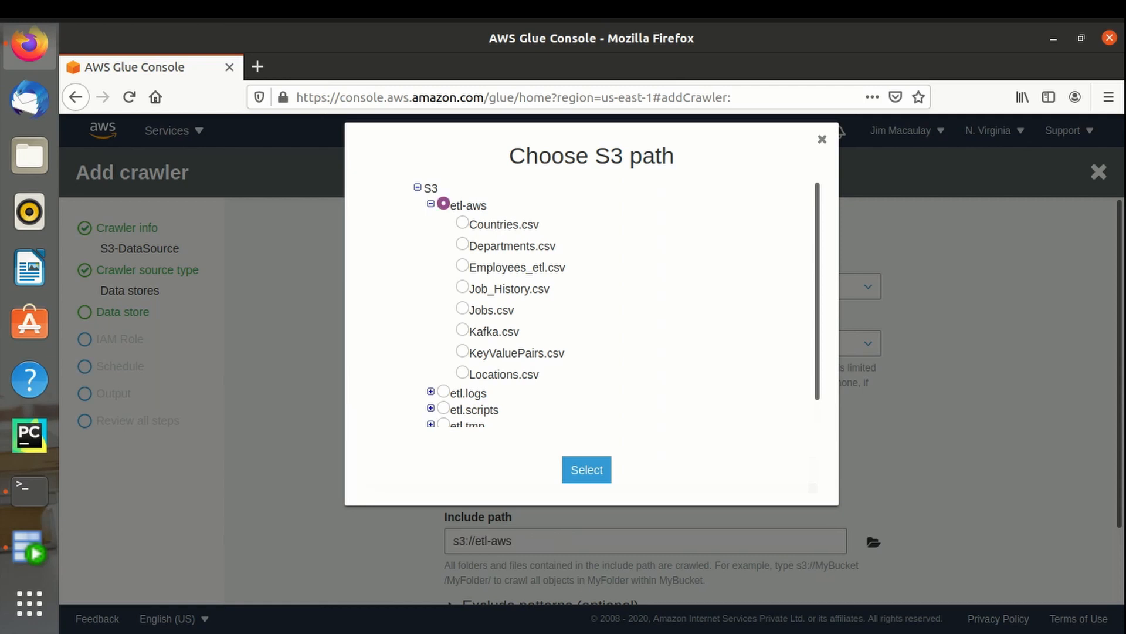
pyautogui.click(586, 469)
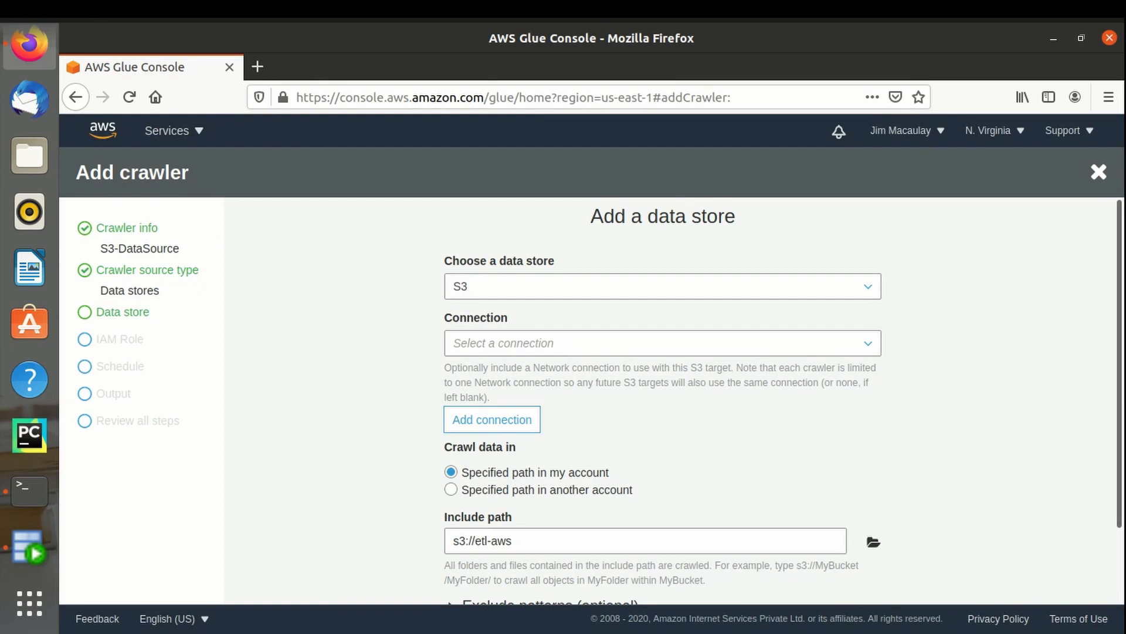
# - Leave the data store's exclude patterns empty, accept the data store and decline adding another one
pyautogui.scroll(-3, 662, 402)
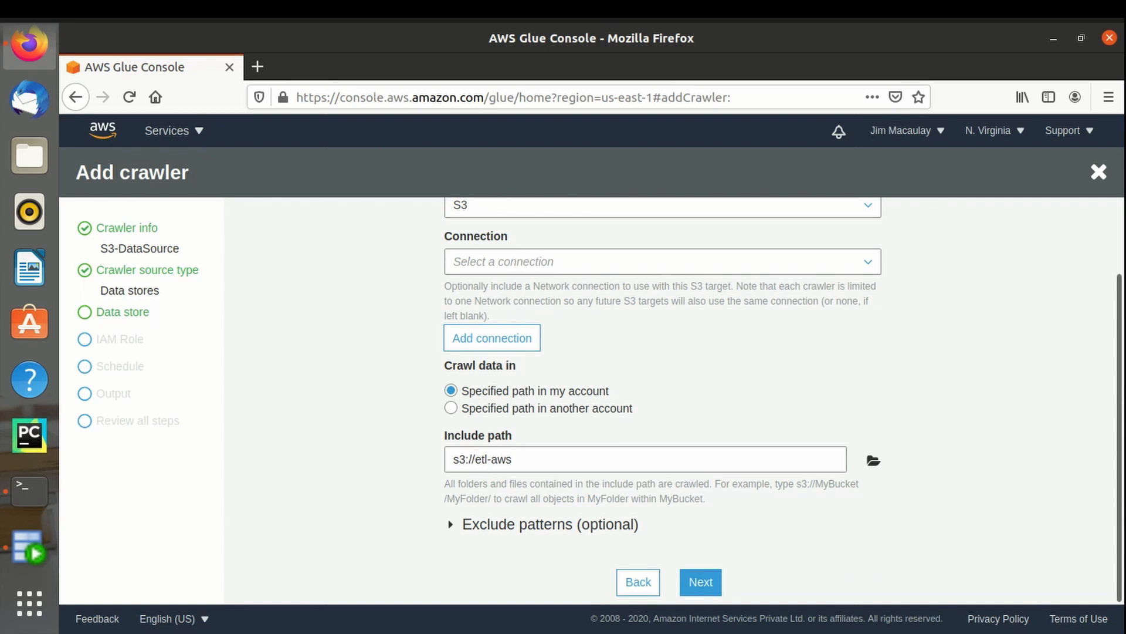
pyautogui.click(451, 524)
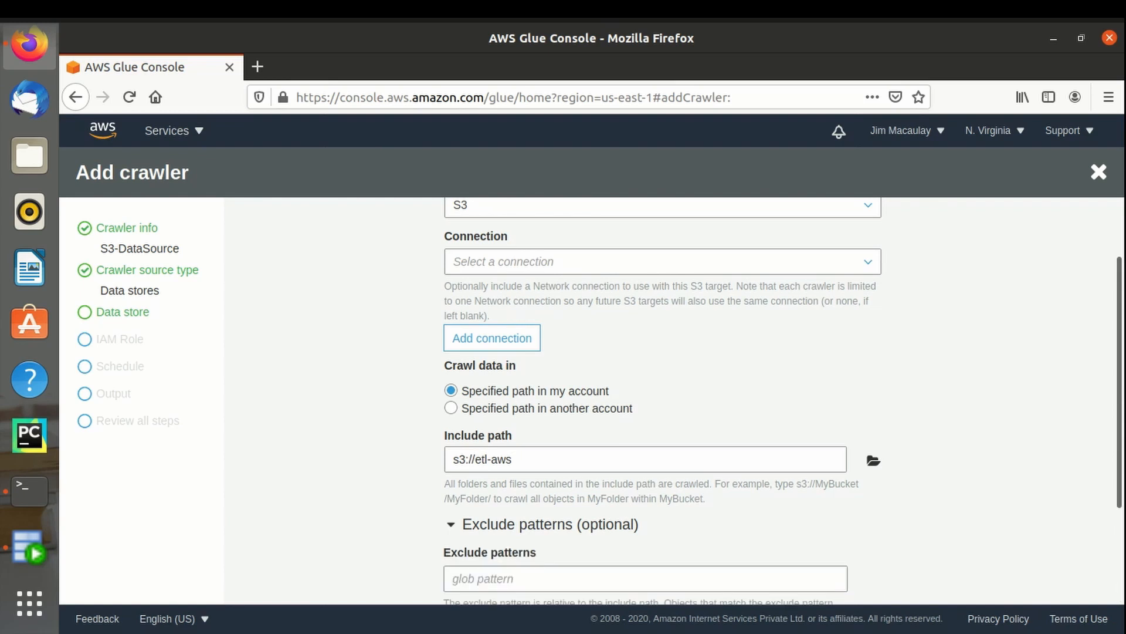
pyautogui.scroll(-3, 663, 402)
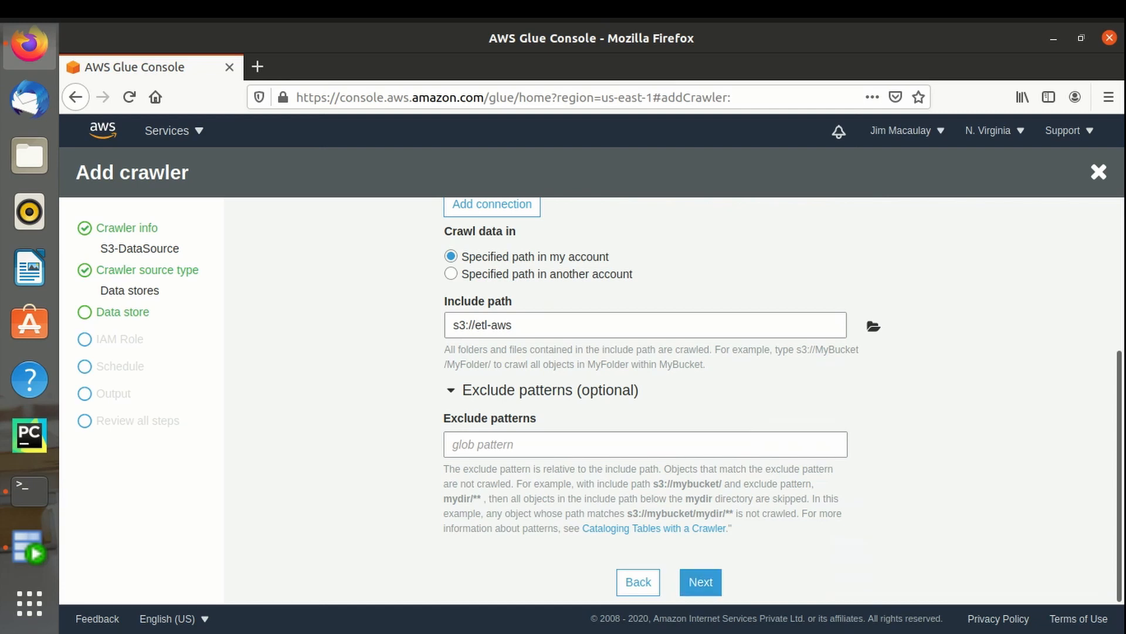
pyautogui.click(452, 390)
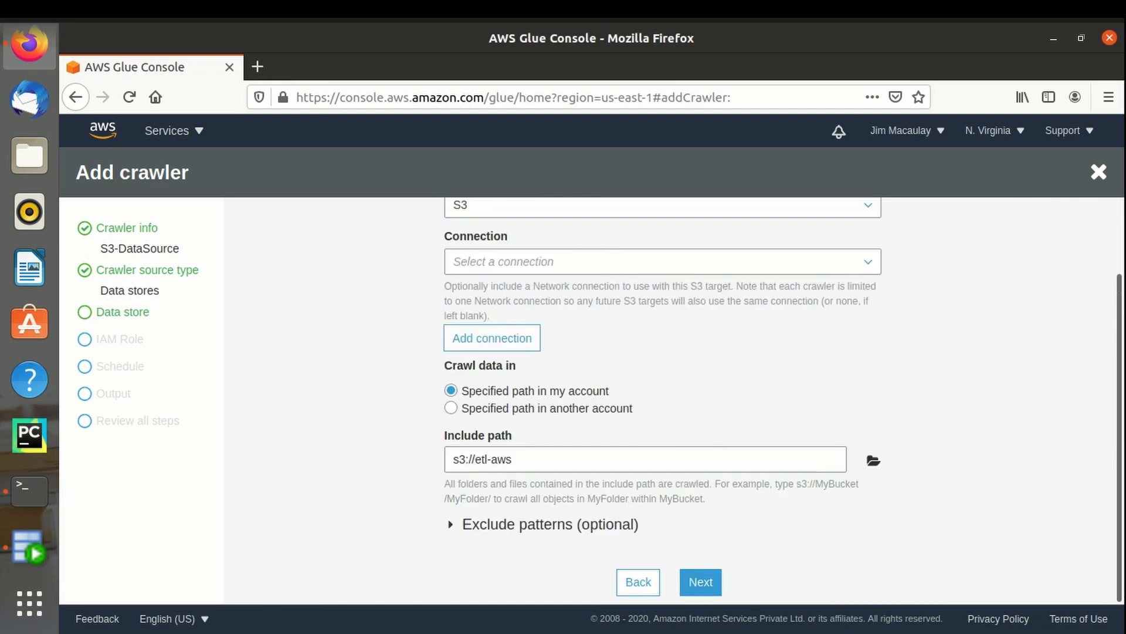
pyautogui.scroll(3, 663, 399)
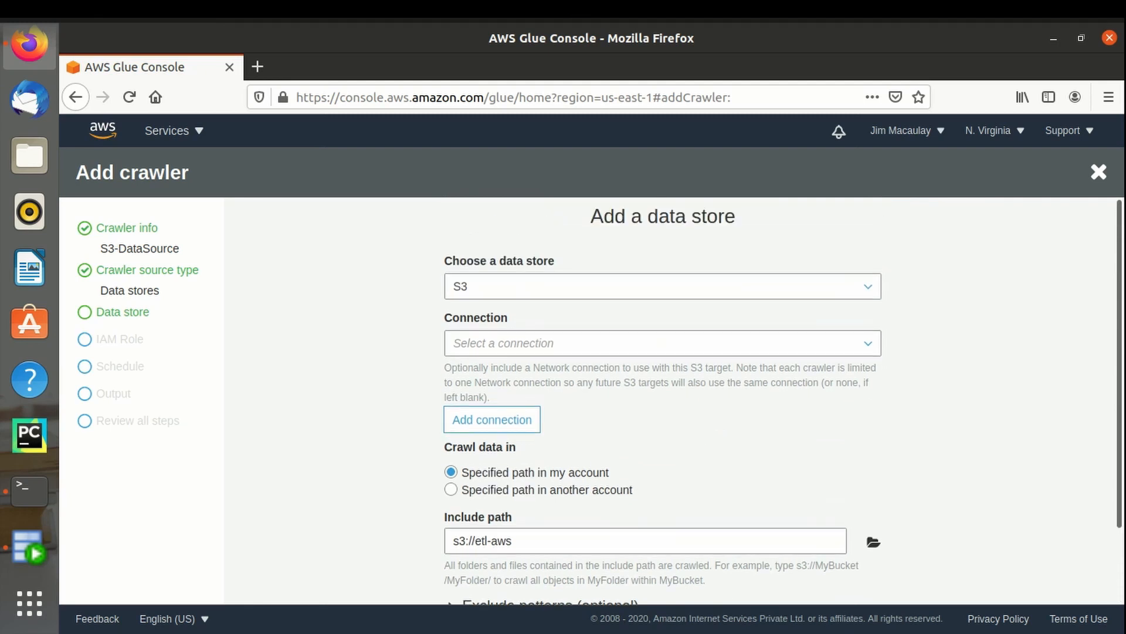
pyautogui.scroll(-1, 663, 399)
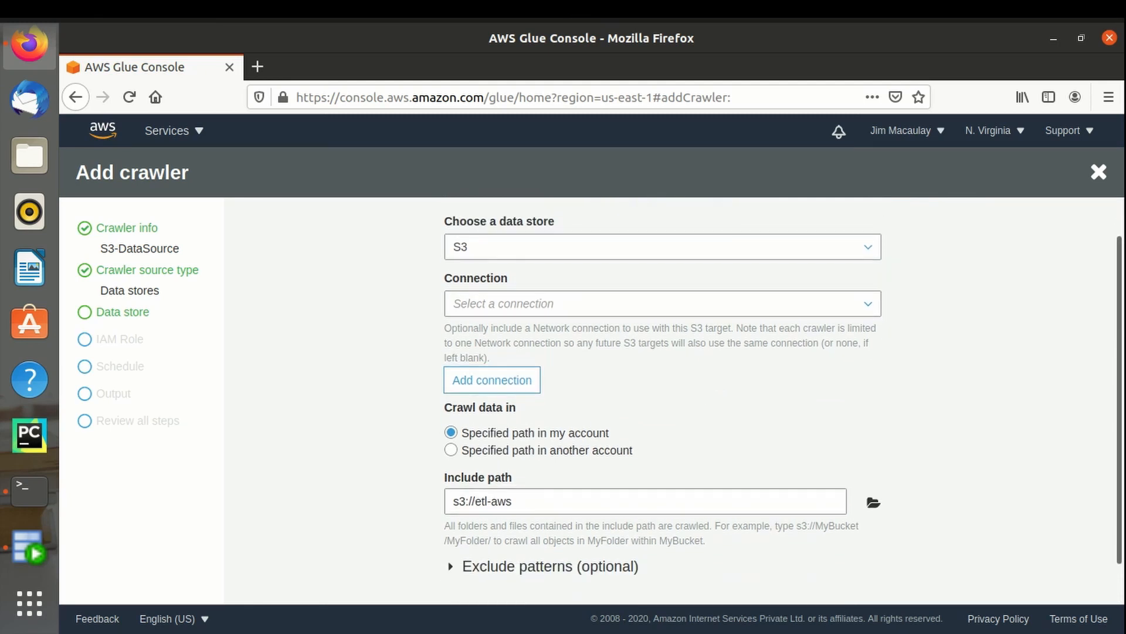
pyautogui.click(451, 567)
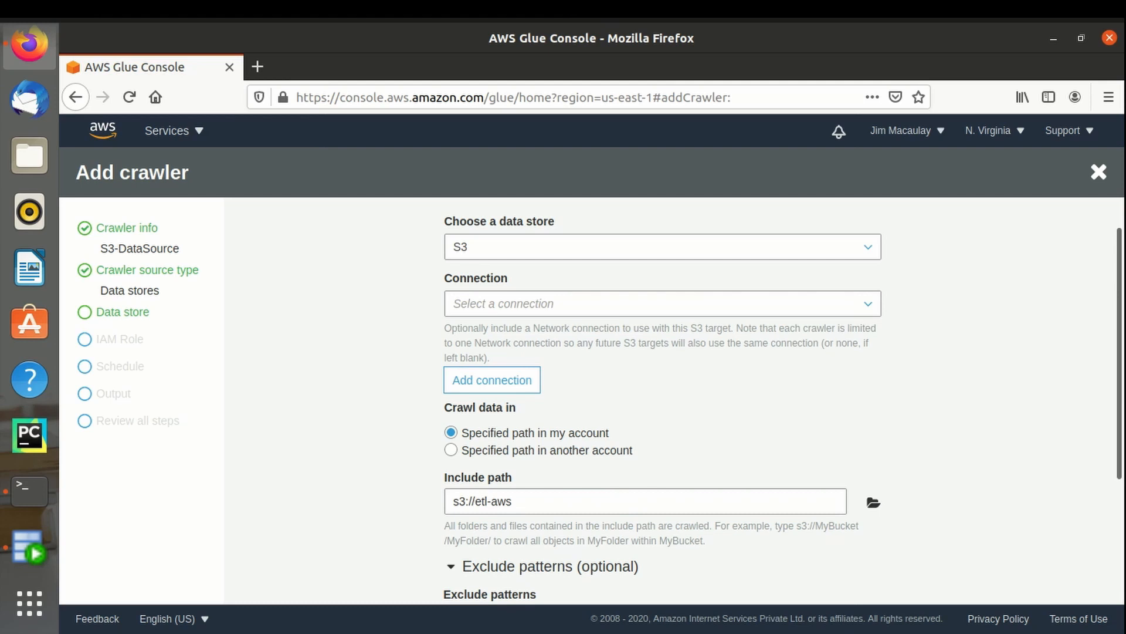
pyautogui.scroll(-3, 663, 399)
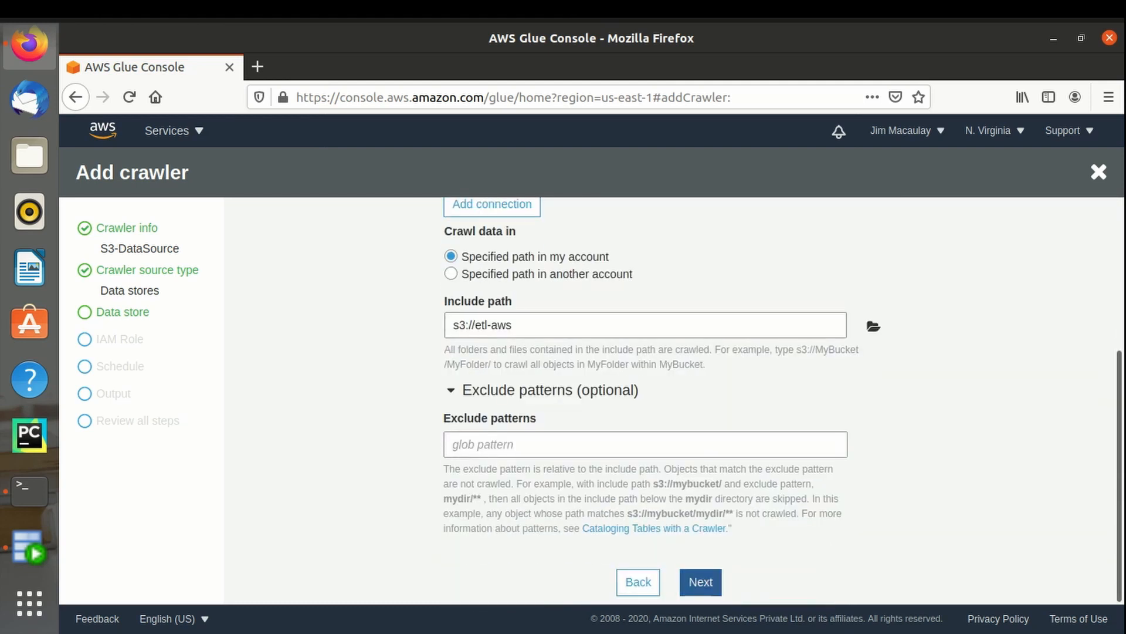
pyautogui.click(700, 582)
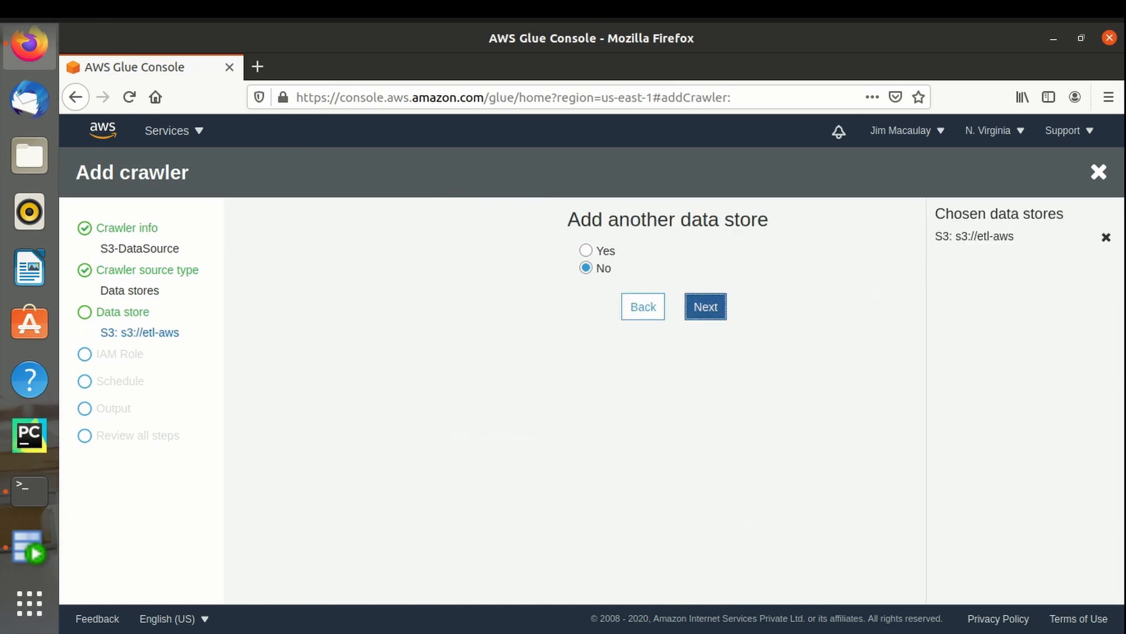
pyautogui.click(706, 307)
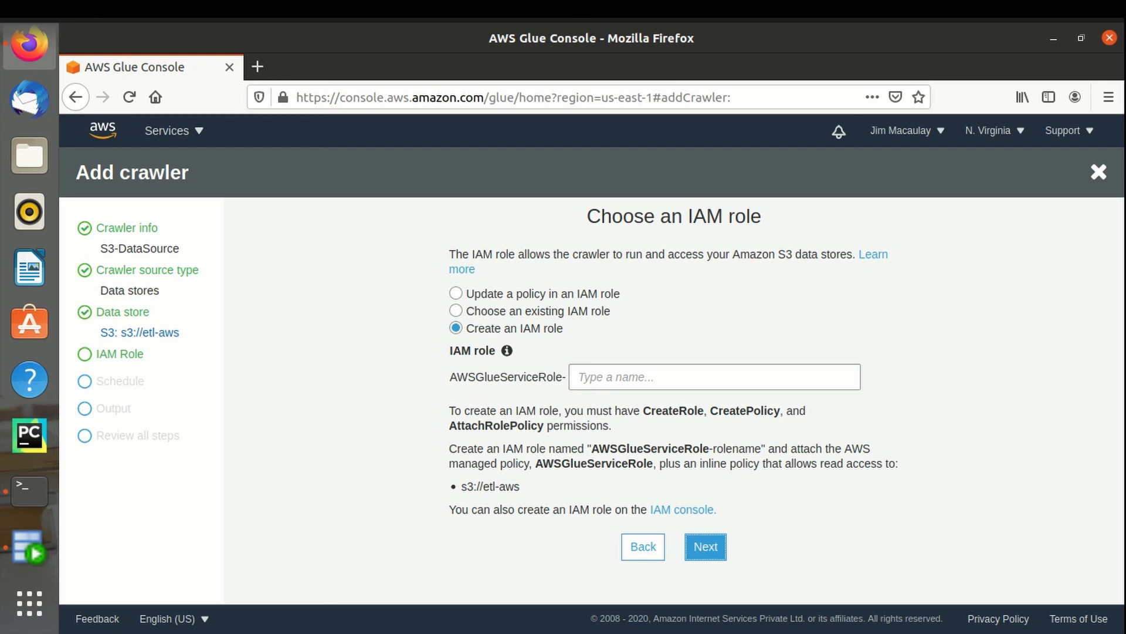
# - Assign the existing IAM role ETL to the crawler and continue to its schedule
pyautogui.click(456, 293)
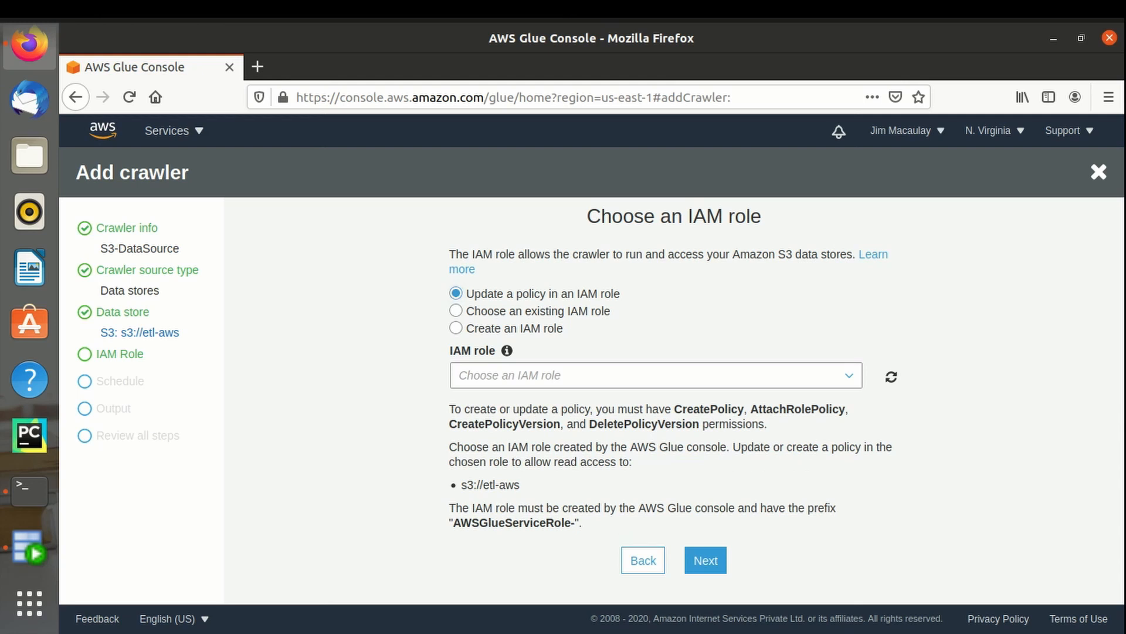
pyautogui.click(456, 310)
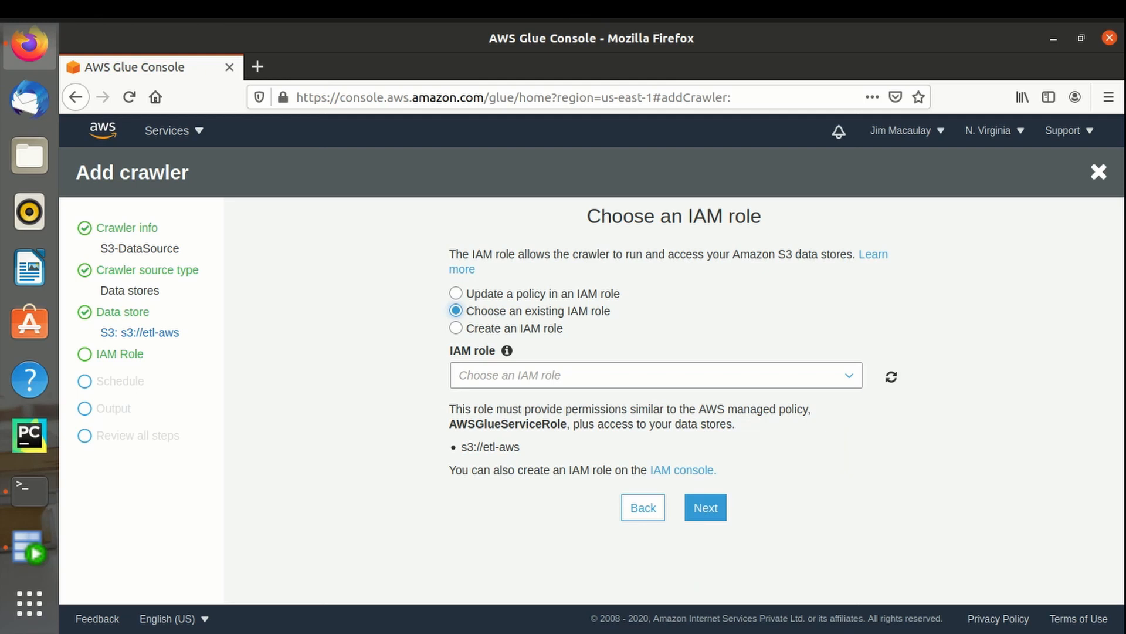
pyautogui.click(656, 376)
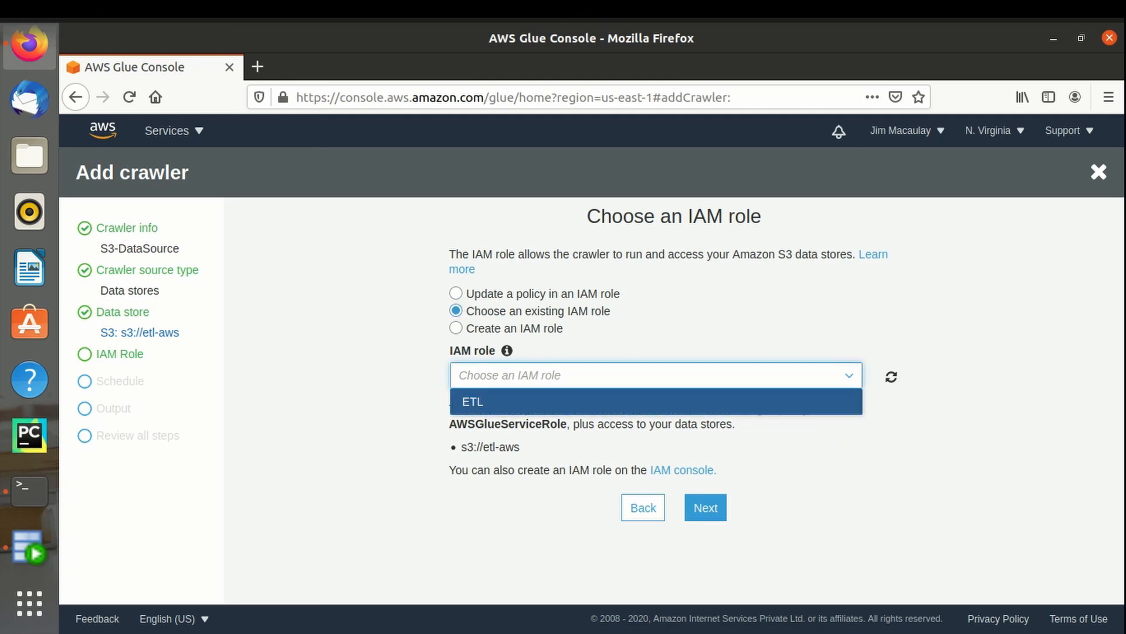
pyautogui.click(656, 402)
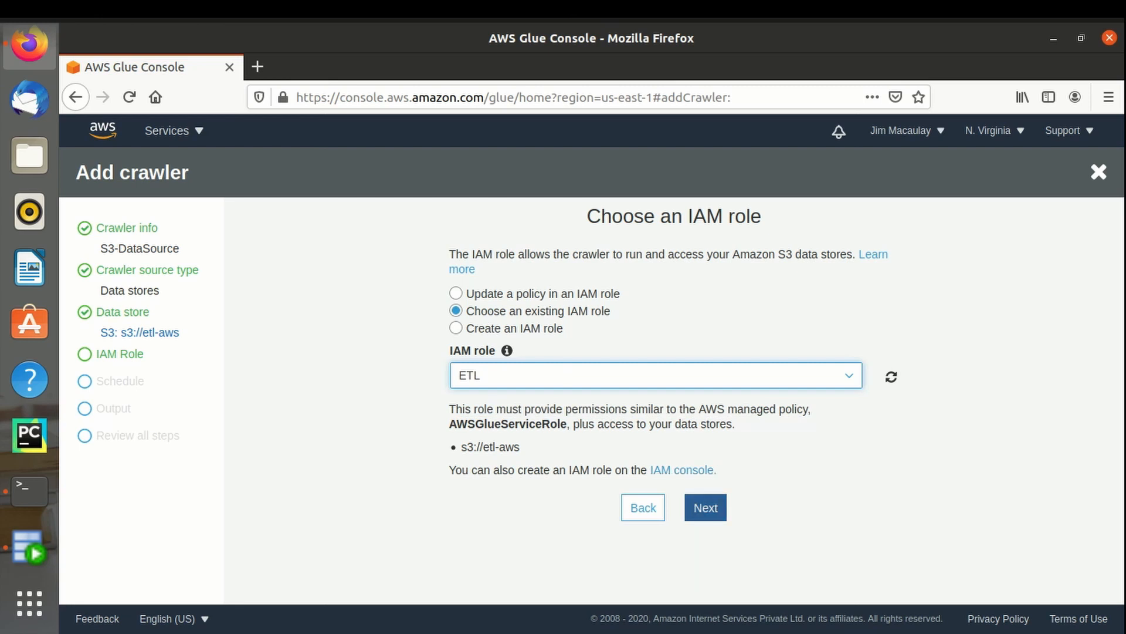
pyautogui.click(706, 507)
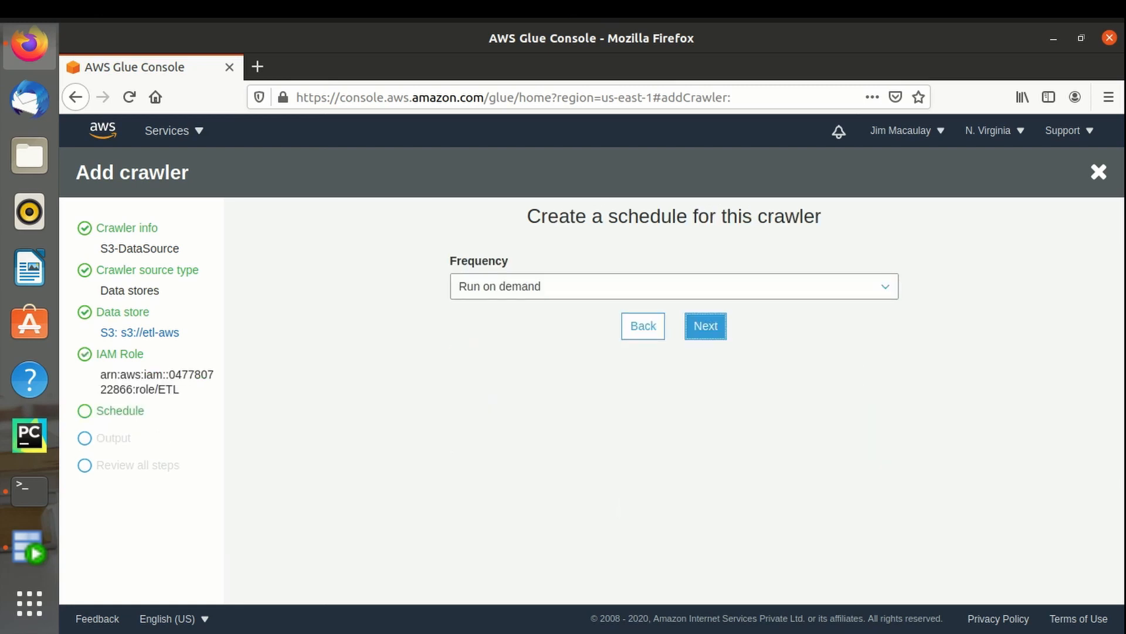
# - Set the crawler's schedule frequency to Run on demand and continue to the output settings
pyautogui.click(674, 286)
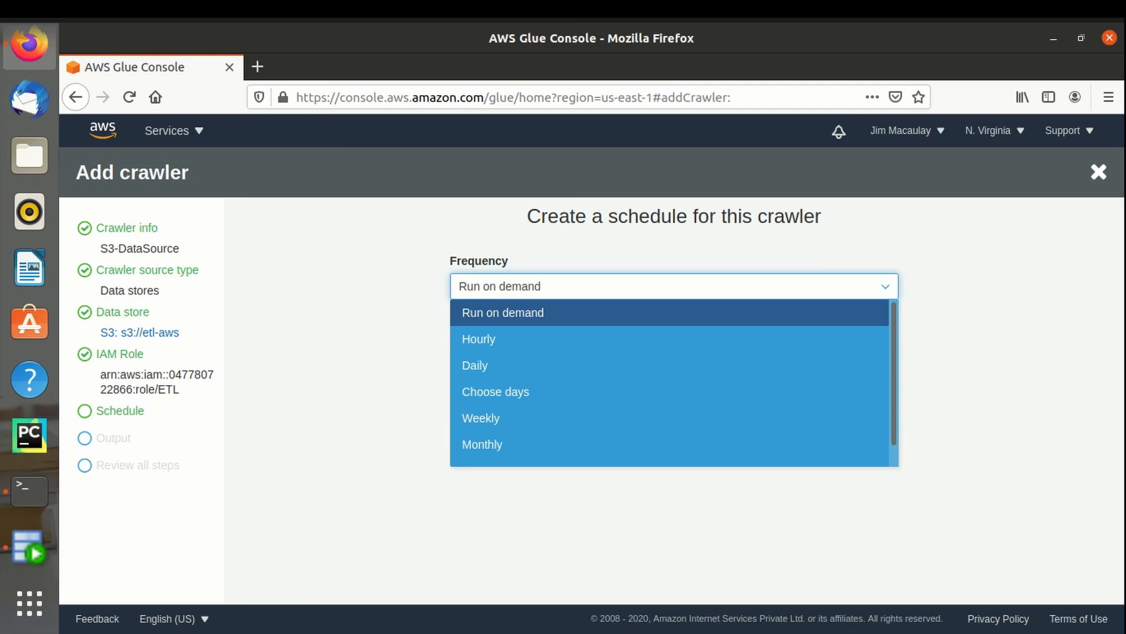
pyautogui.click(669, 313)
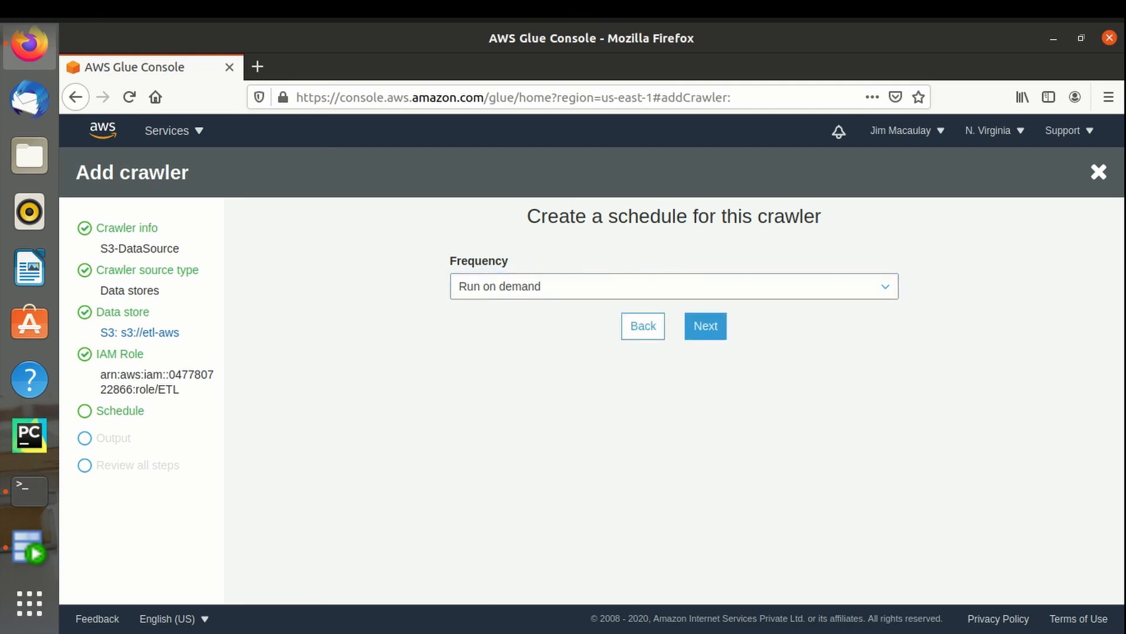
pyautogui.click(705, 325)
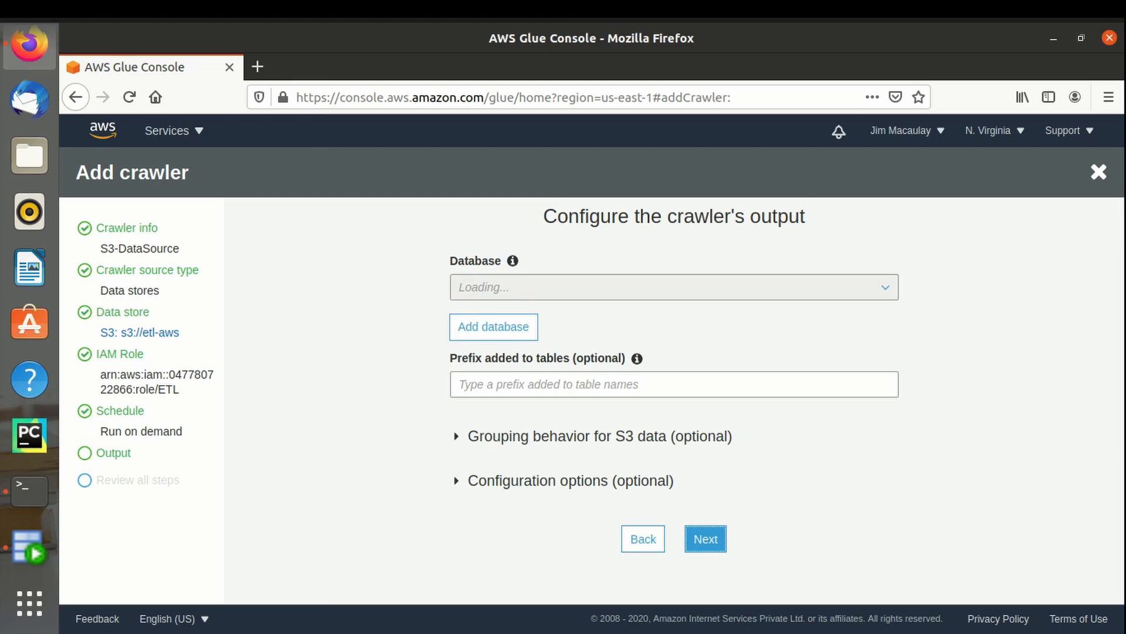
# - Choose s3 as the crawler's output database without a table prefix, and review the summary of all crawler settings
pyautogui.click(674, 287)
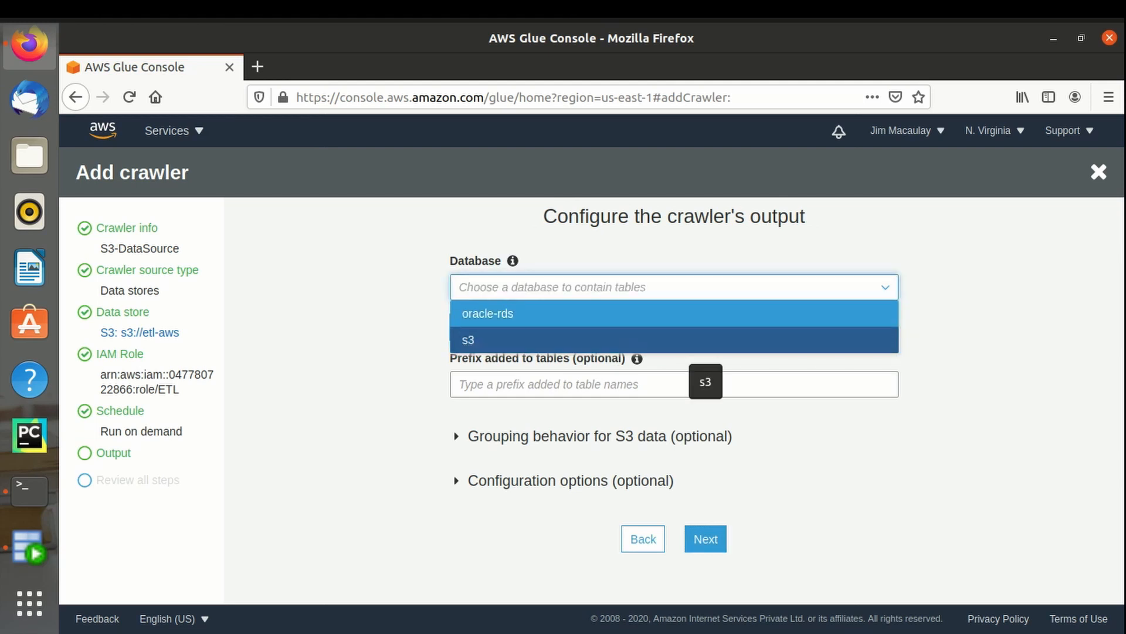
pyautogui.click(704, 342)
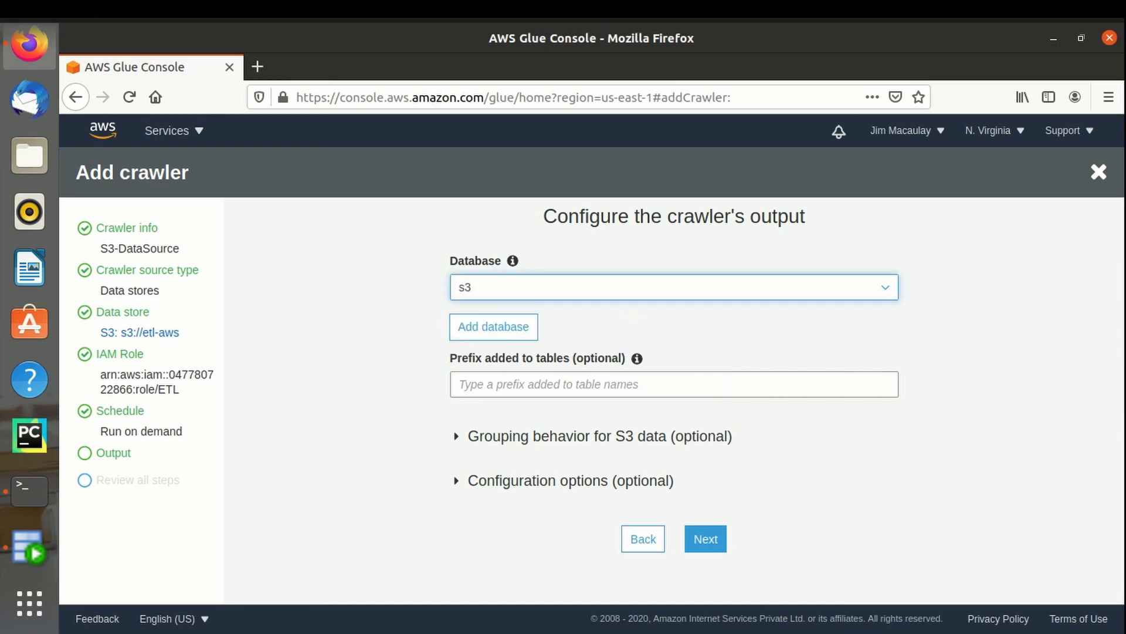
pyautogui.click(684, 288)
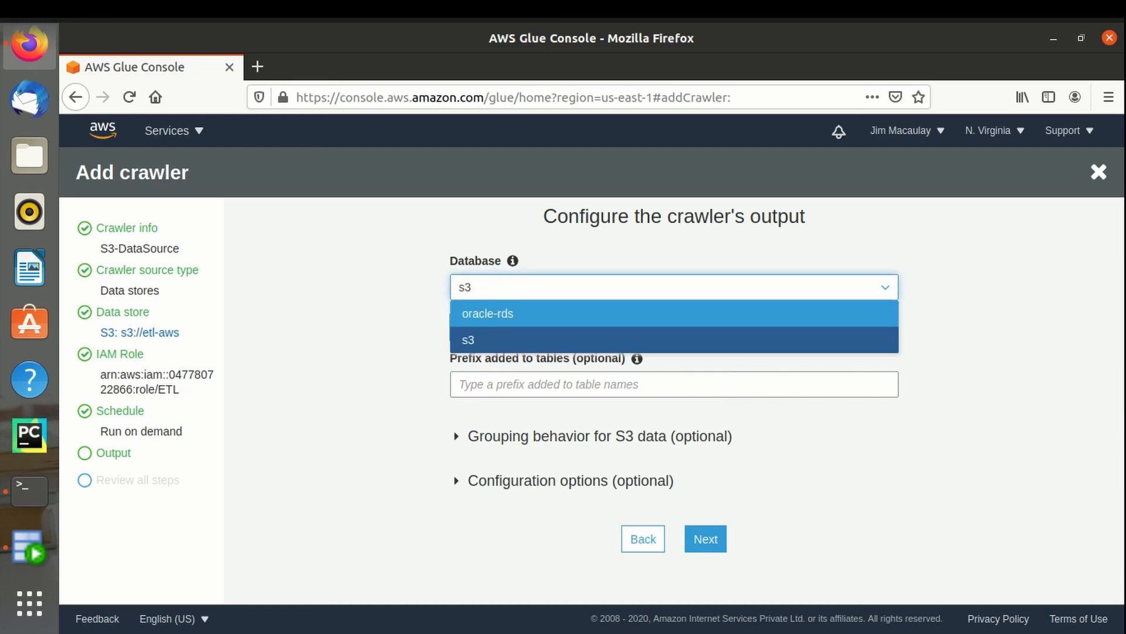
pyautogui.click(693, 340)
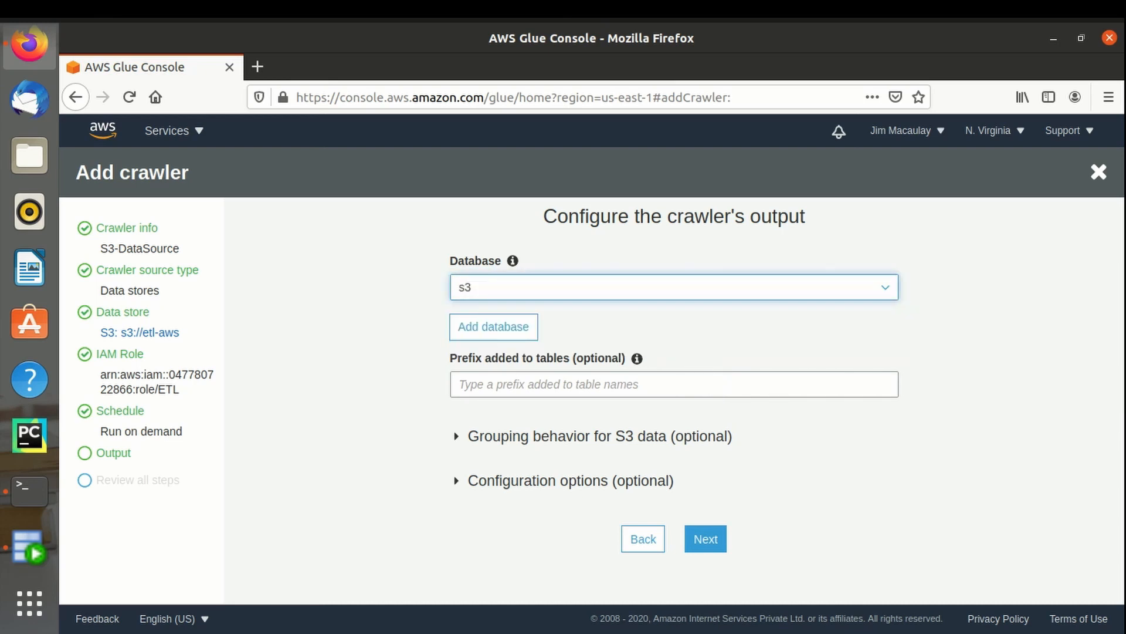
pyautogui.click(686, 288)
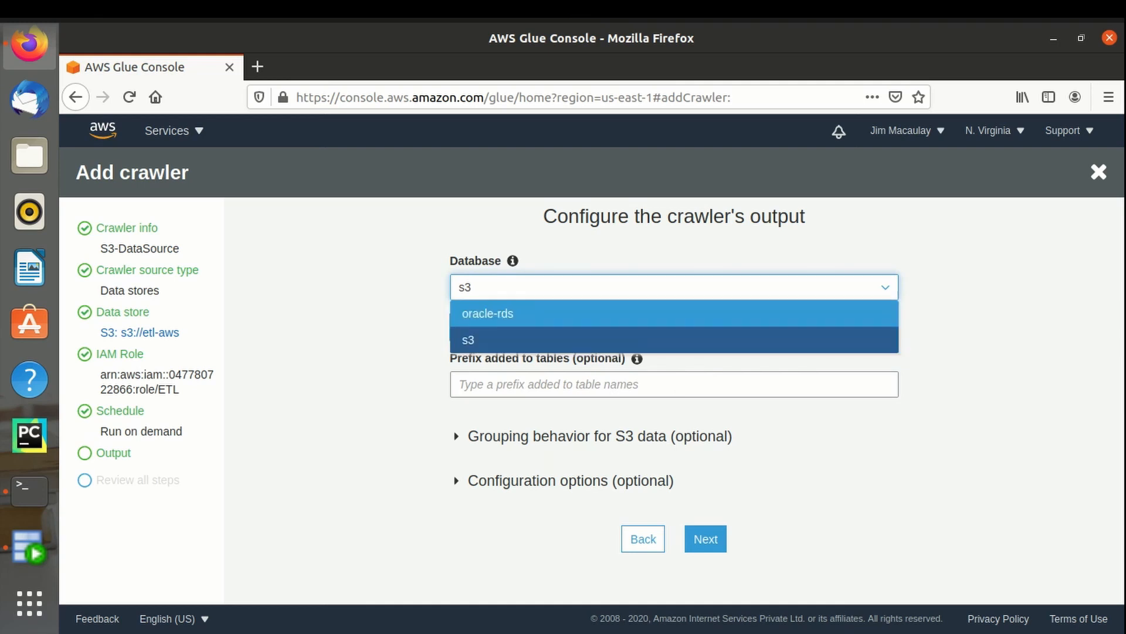
pyautogui.click(687, 340)
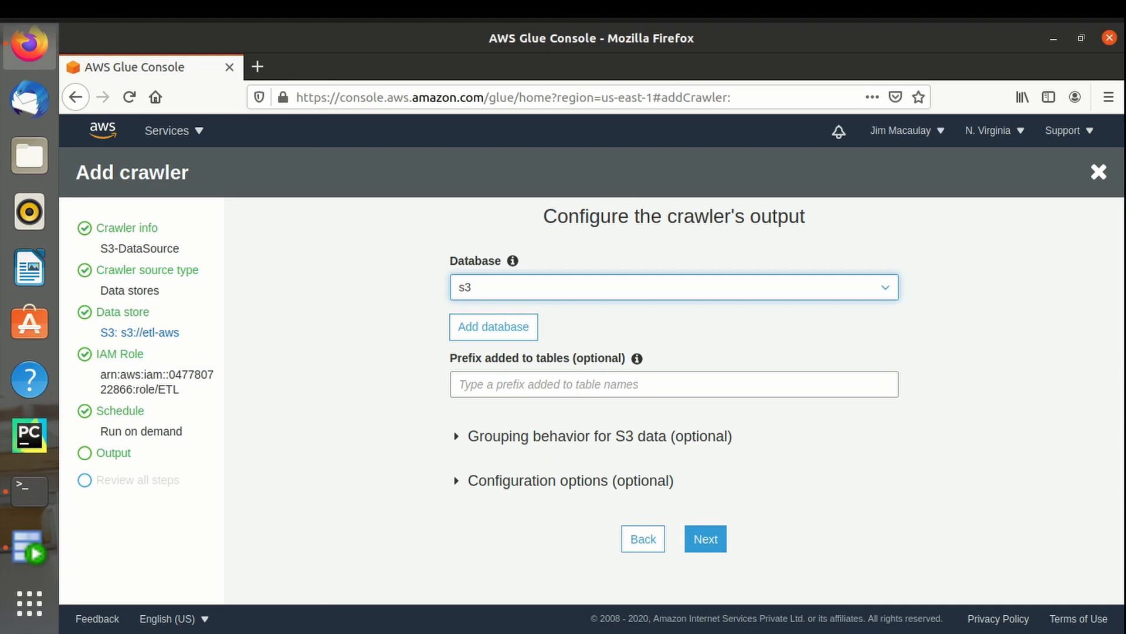
pyautogui.click(705, 539)
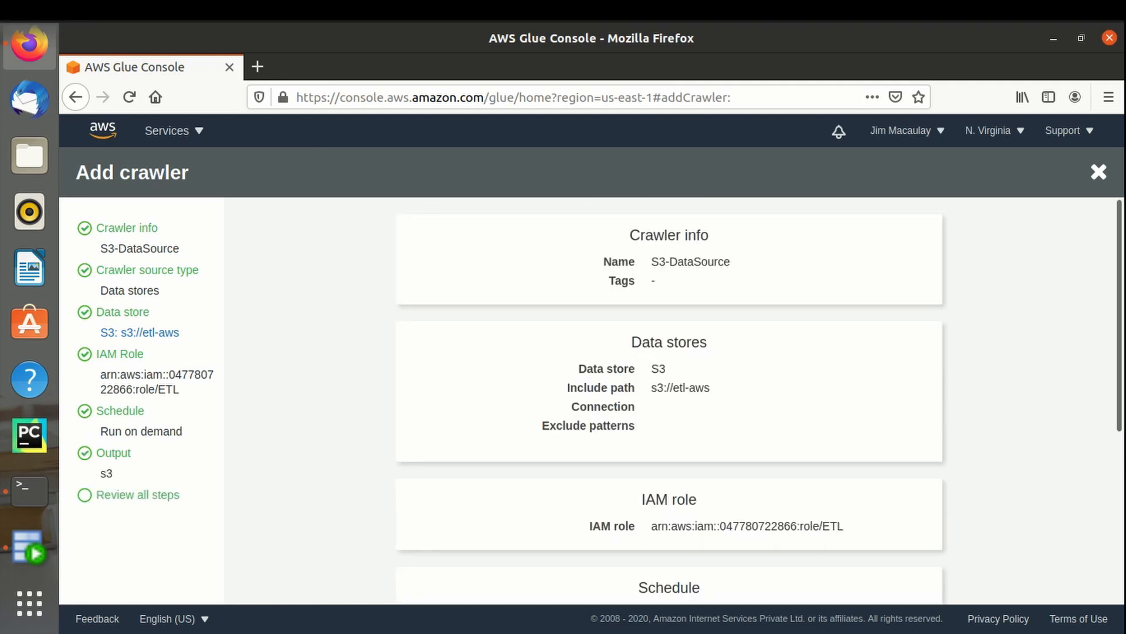
pyautogui.scroll(-5, 669, 399)
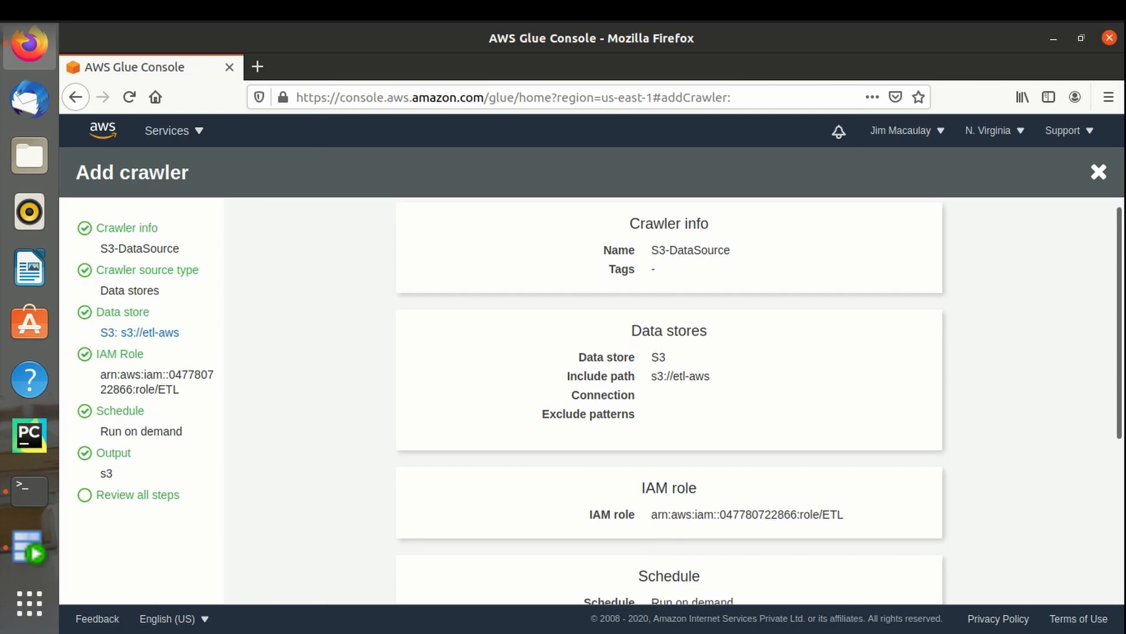
pyautogui.scroll(-2, 669, 399)
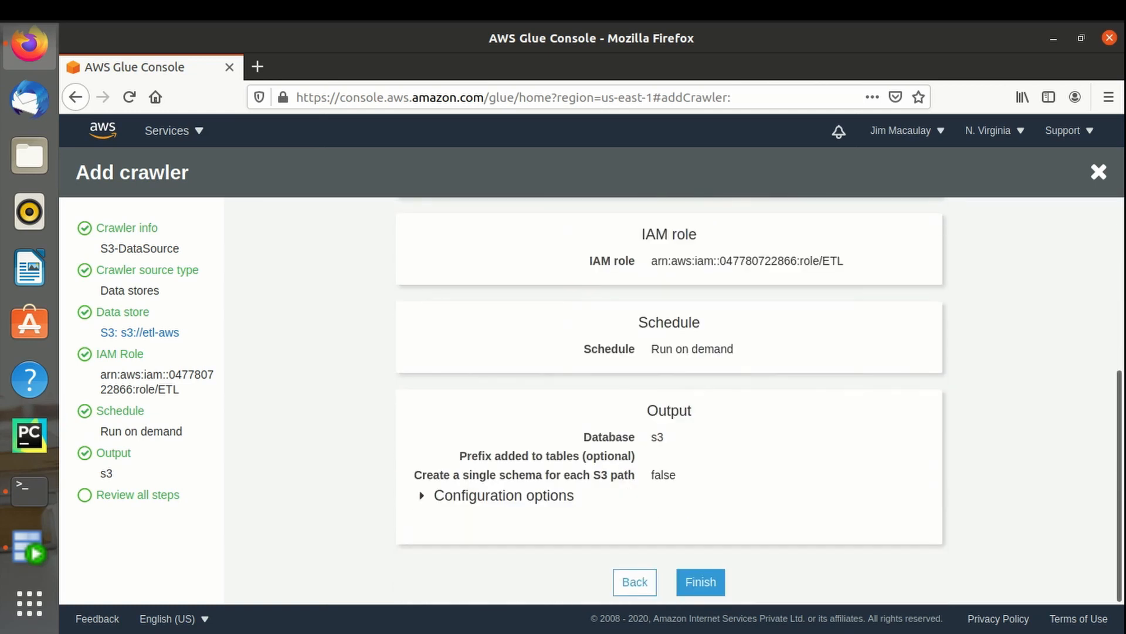
# - Review the S3-DataSource crawler's settings from crawler info to output and finish creating the crawler
pyautogui.scroll(8, 669, 399)
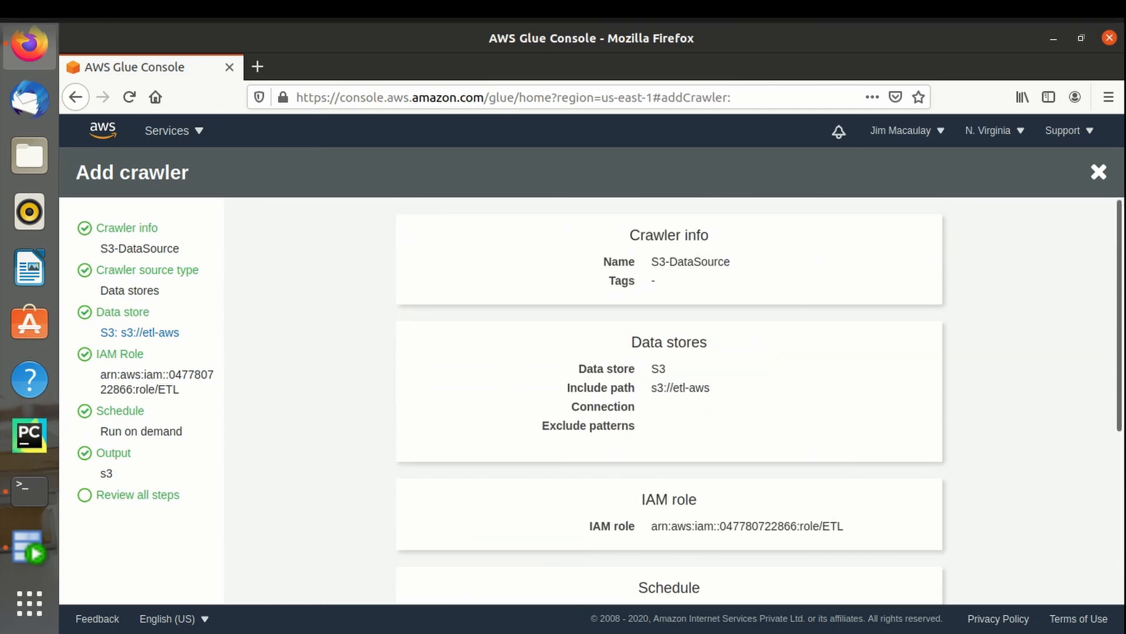
pyautogui.scroll(-5, 669, 399)
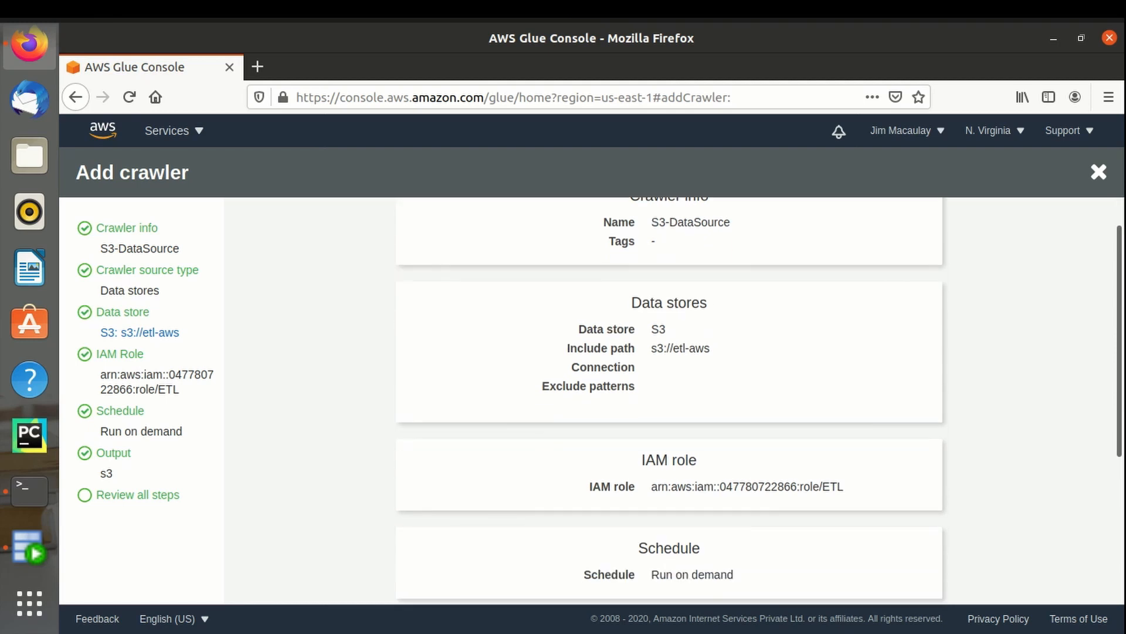
pyautogui.scroll(-3, 669, 399)
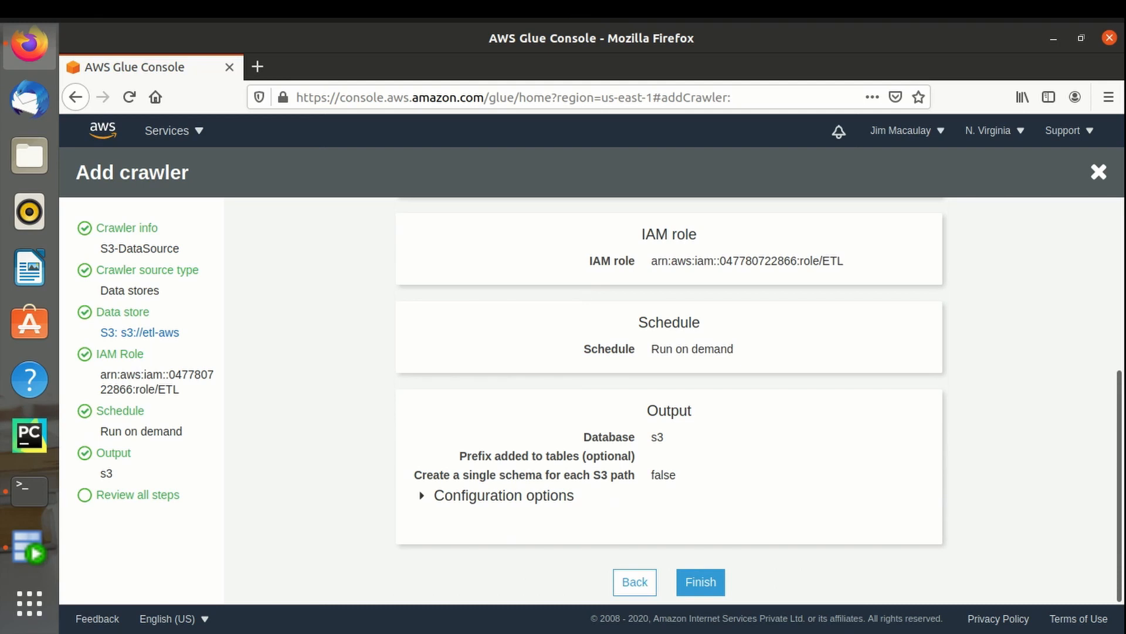
pyautogui.click(701, 582)
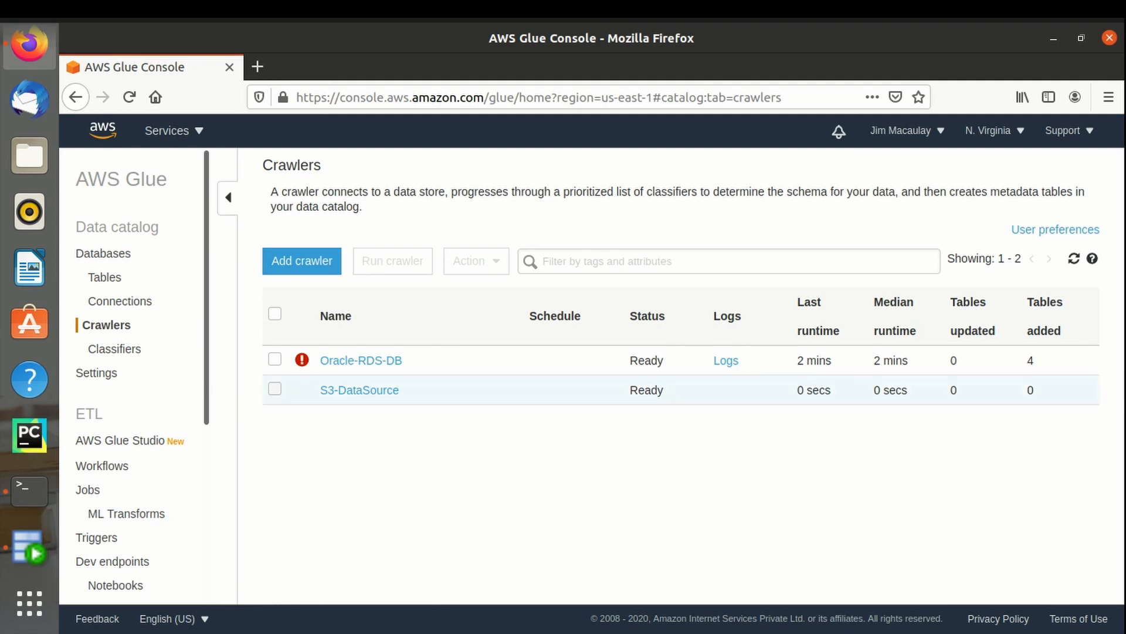
# - Run the S3-DataSource crawler and refresh the crawler list
pyautogui.click(275, 389)
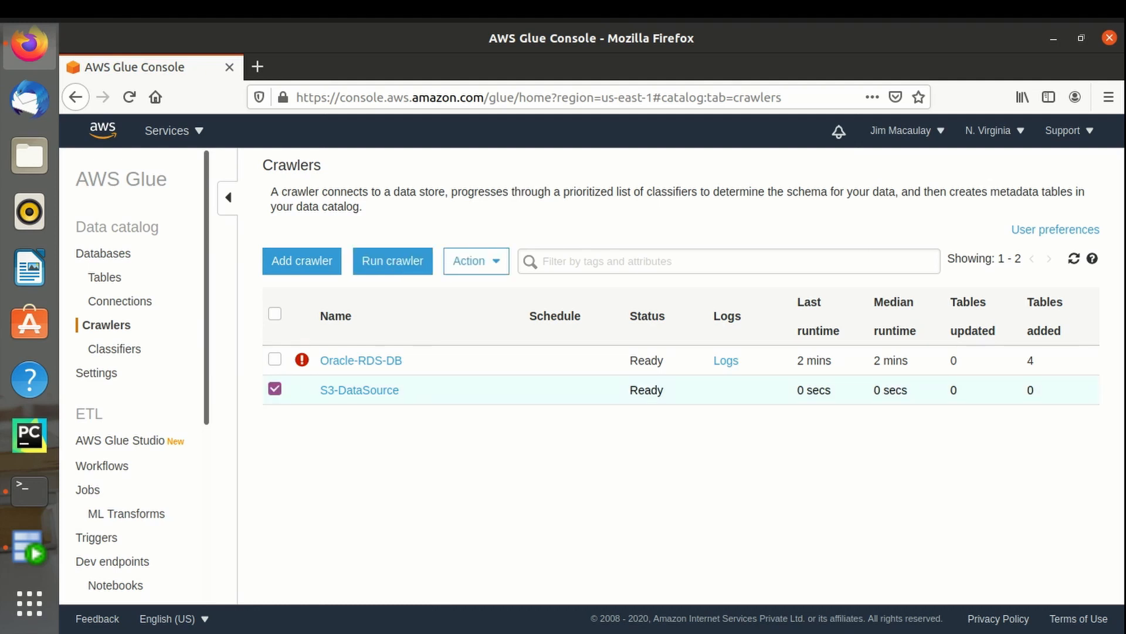
pyautogui.click(393, 261)
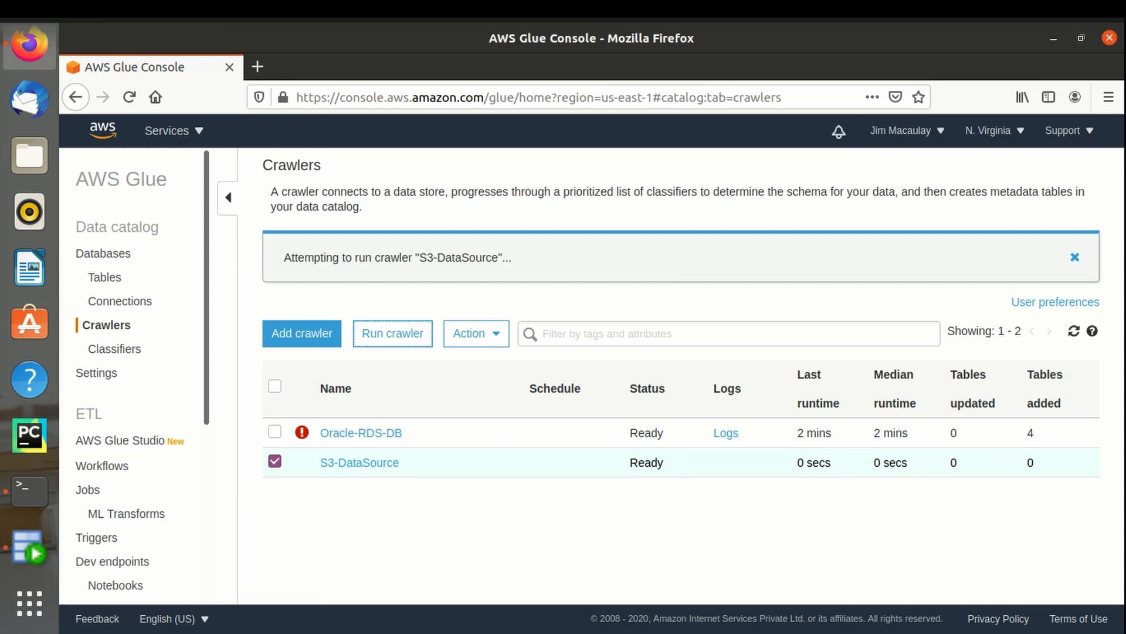
pyautogui.click(1073, 331)
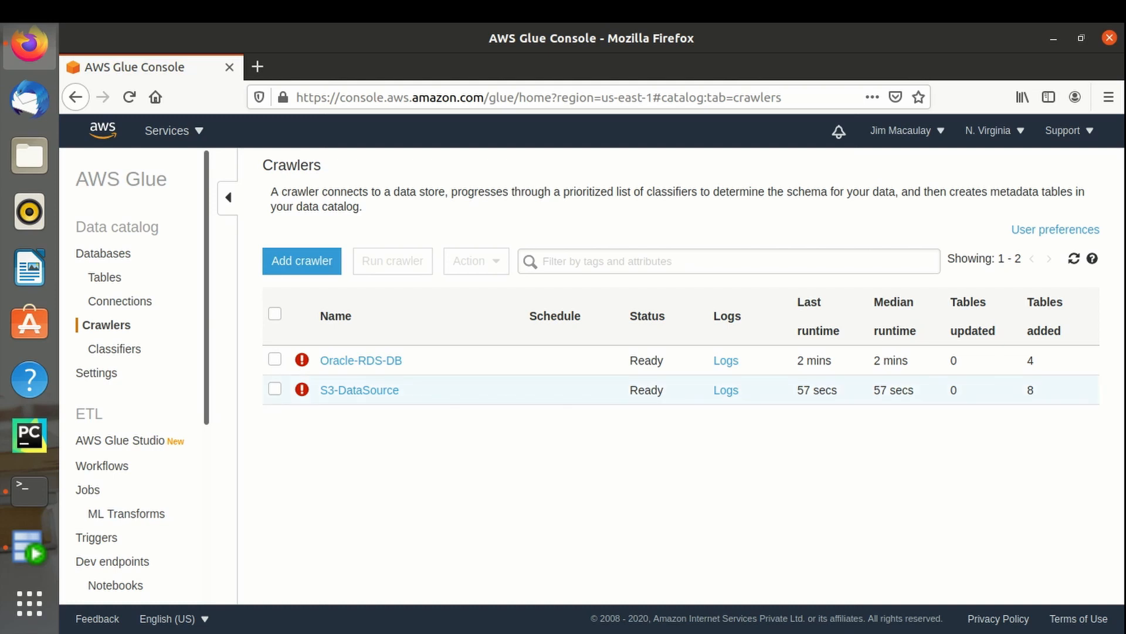
# - Select the S3-DataSource crawler and check its status, last runtime and number of tables added
pyautogui.click(275, 388)
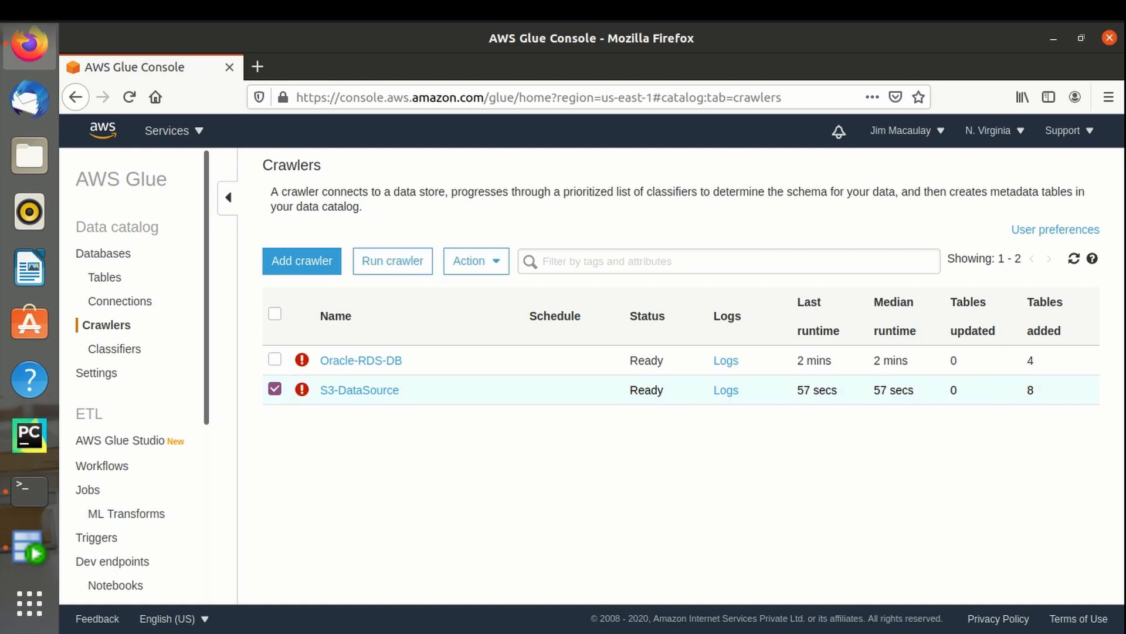
pyautogui.doubleClick(647, 390)
pyautogui.tripleClick(817, 391)
pyautogui.doubleClick(1030, 390)
pyautogui.click(1030, 390)
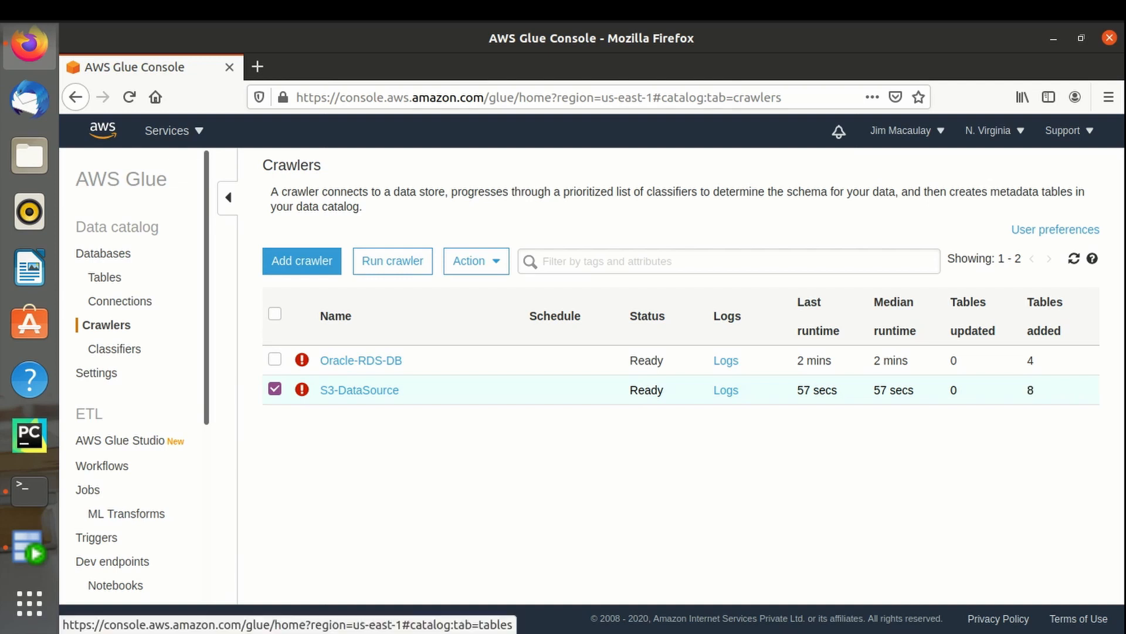
# - Open the data catalog's table list and mark the s3 database's tables from countries_csv through keyvaluepairs_csv
pyautogui.click(105, 277)
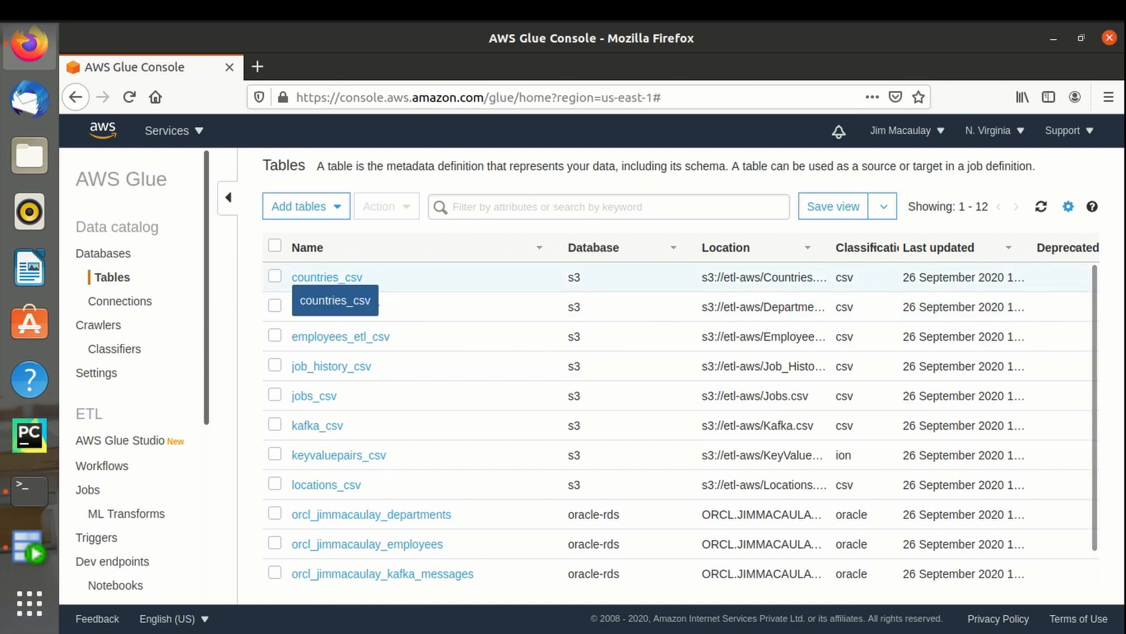
pyautogui.click(274, 275)
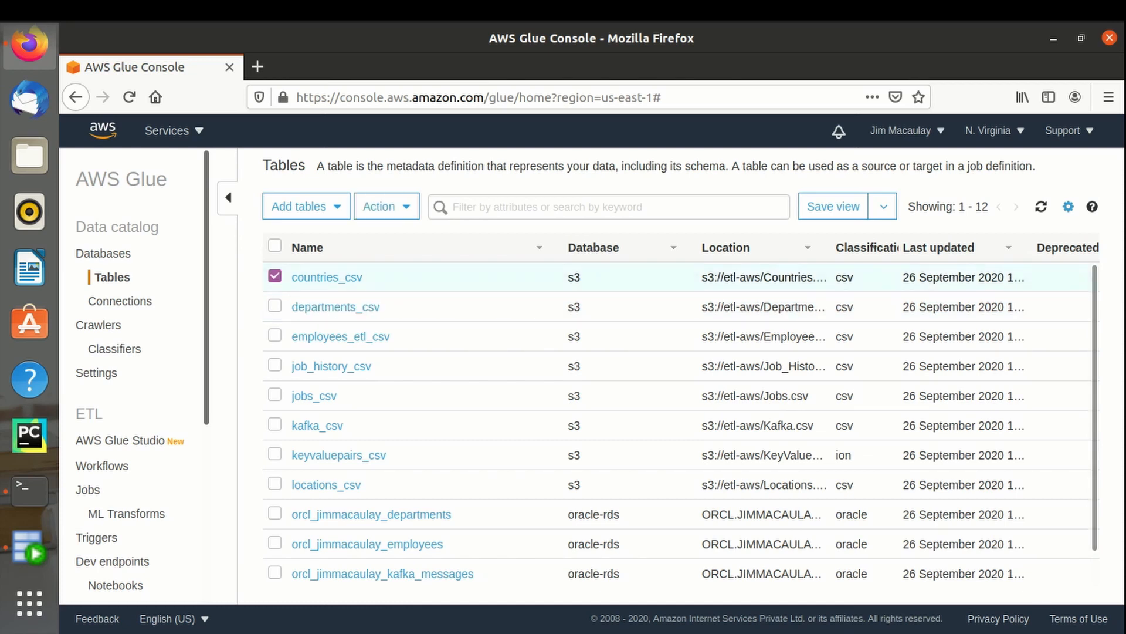
pyautogui.click(275, 305)
pyautogui.click(274, 335)
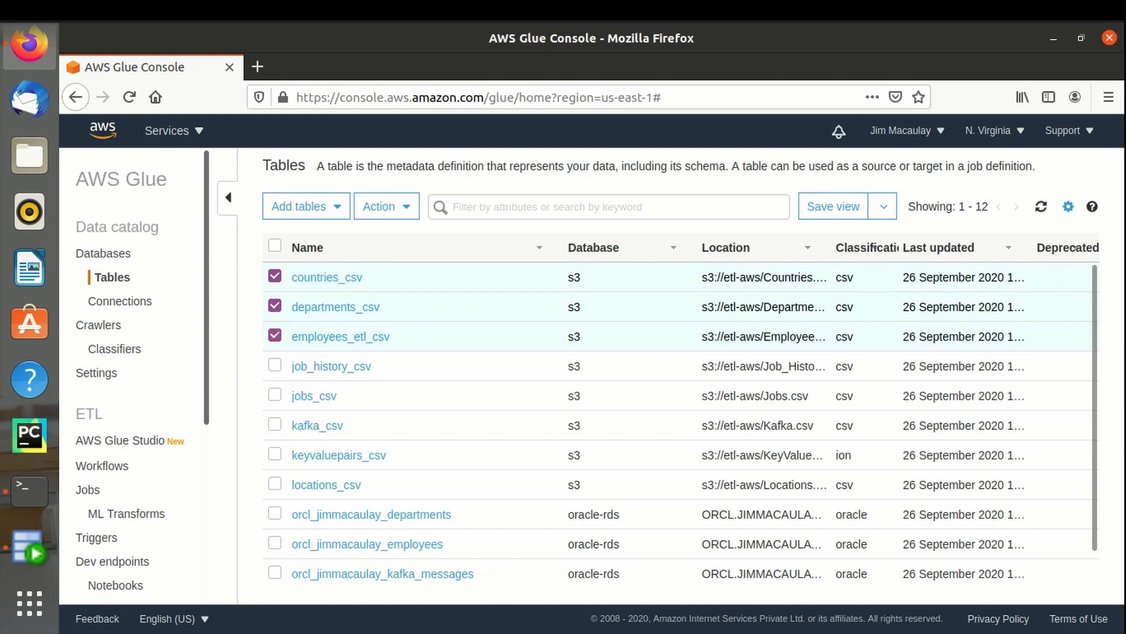
pyautogui.click(275, 365)
pyautogui.click(274, 394)
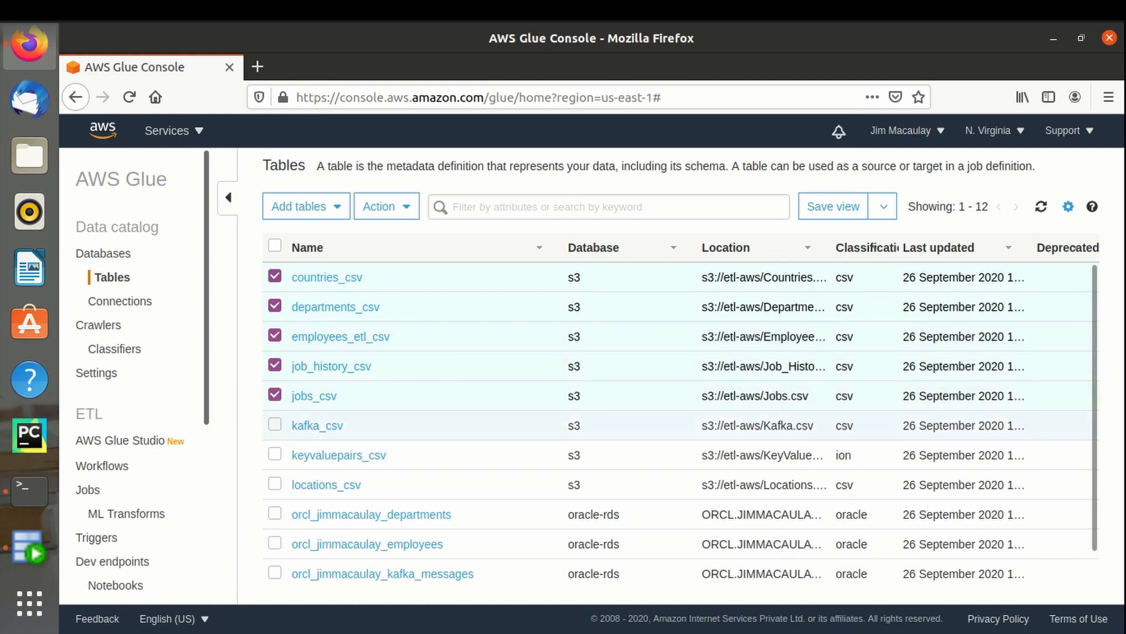
pyautogui.click(275, 425)
pyautogui.click(275, 454)
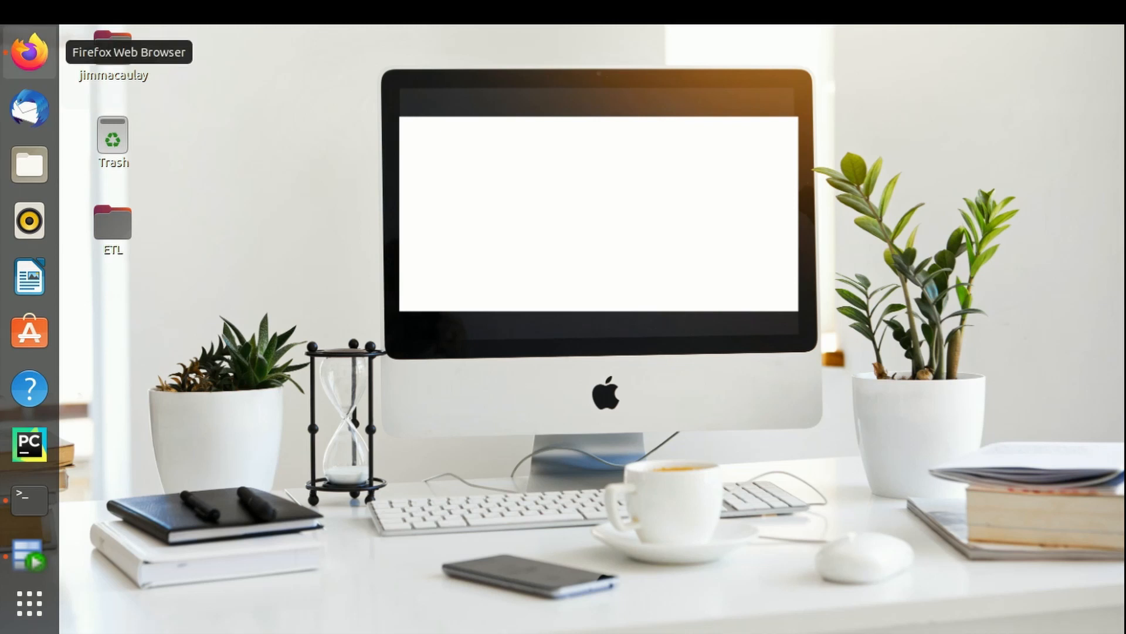
# - Switch to Firefox and open the AWS Glue service from the AWS Management Console
pyautogui.click(30, 51)
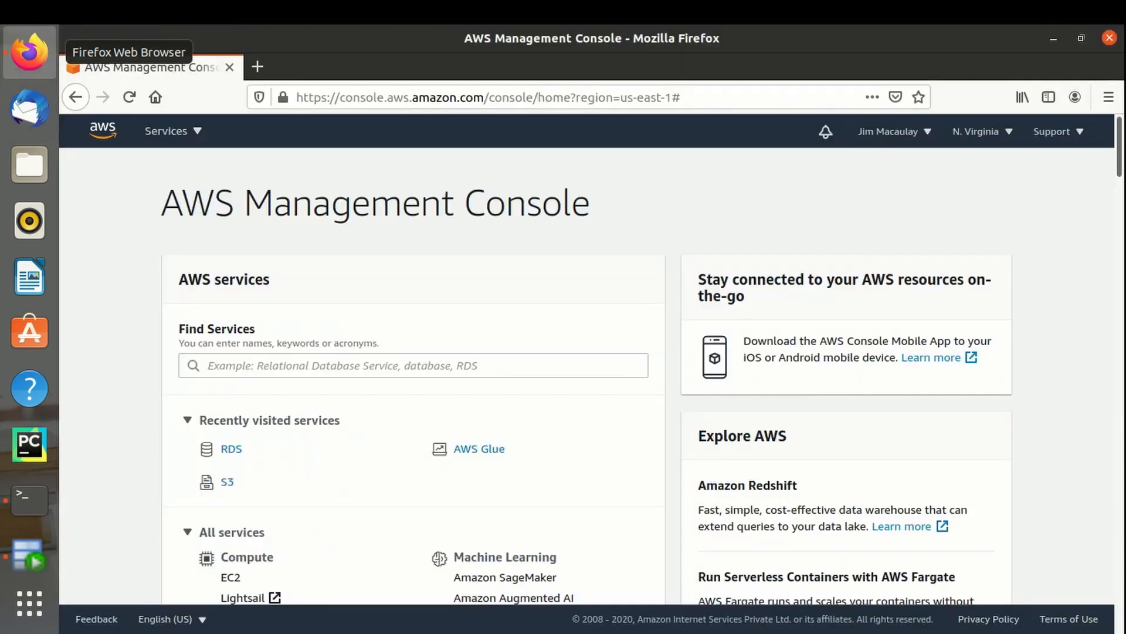
pyautogui.click(167, 130)
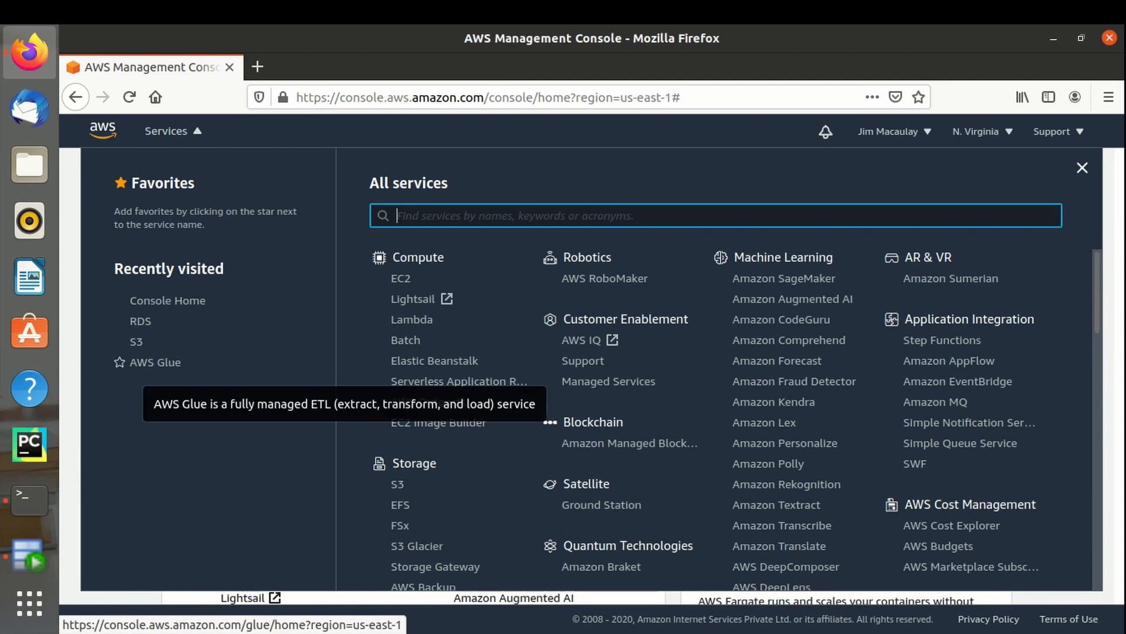
pyautogui.click(153, 362)
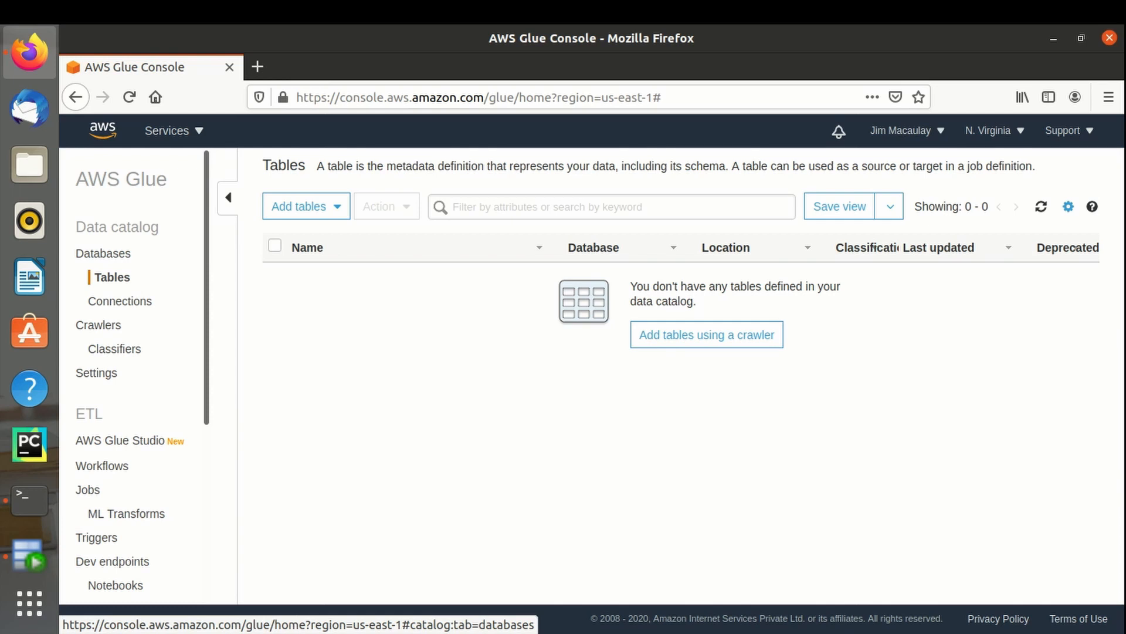
# - Check the data catalog's databases, tables, connections and crawlers for existing entries
pyautogui.click(102, 253)
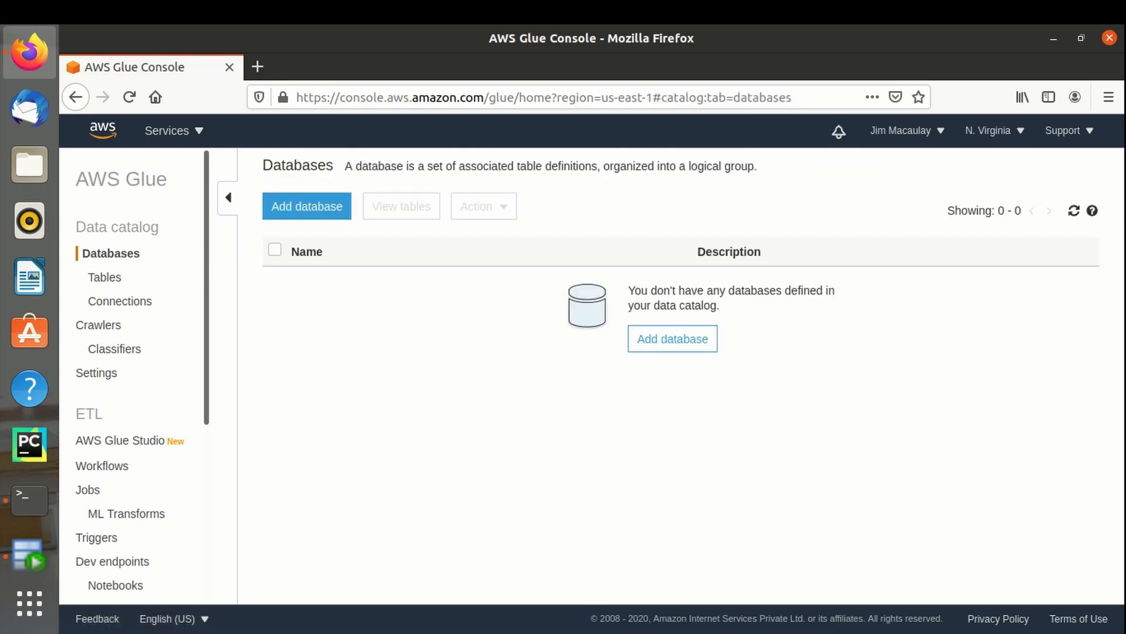
pyautogui.click(105, 277)
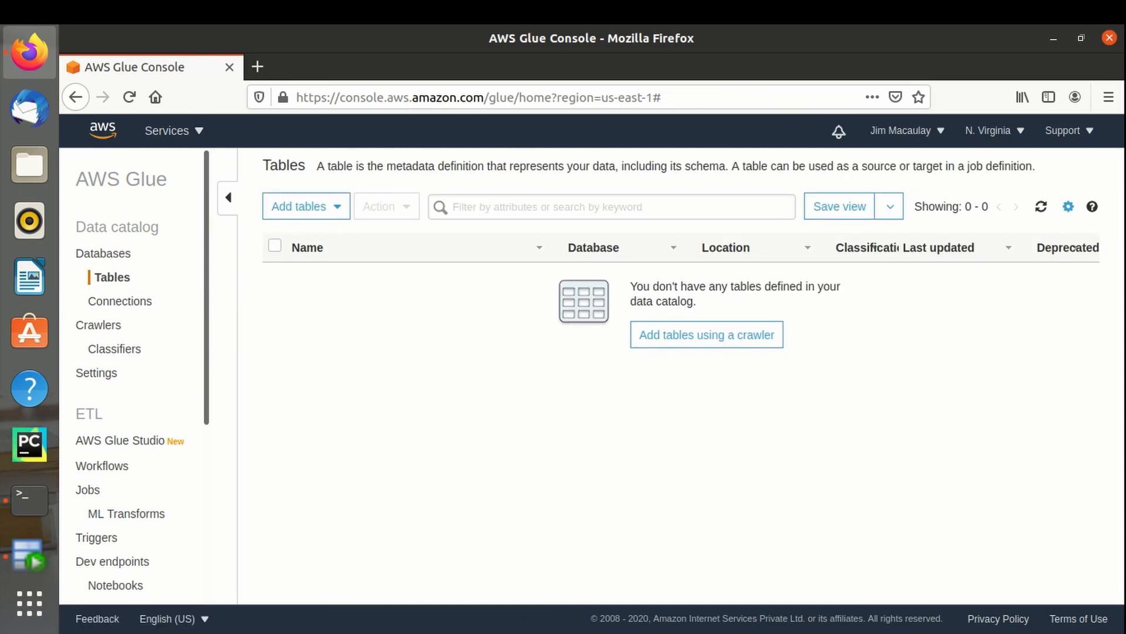
pyautogui.click(120, 300)
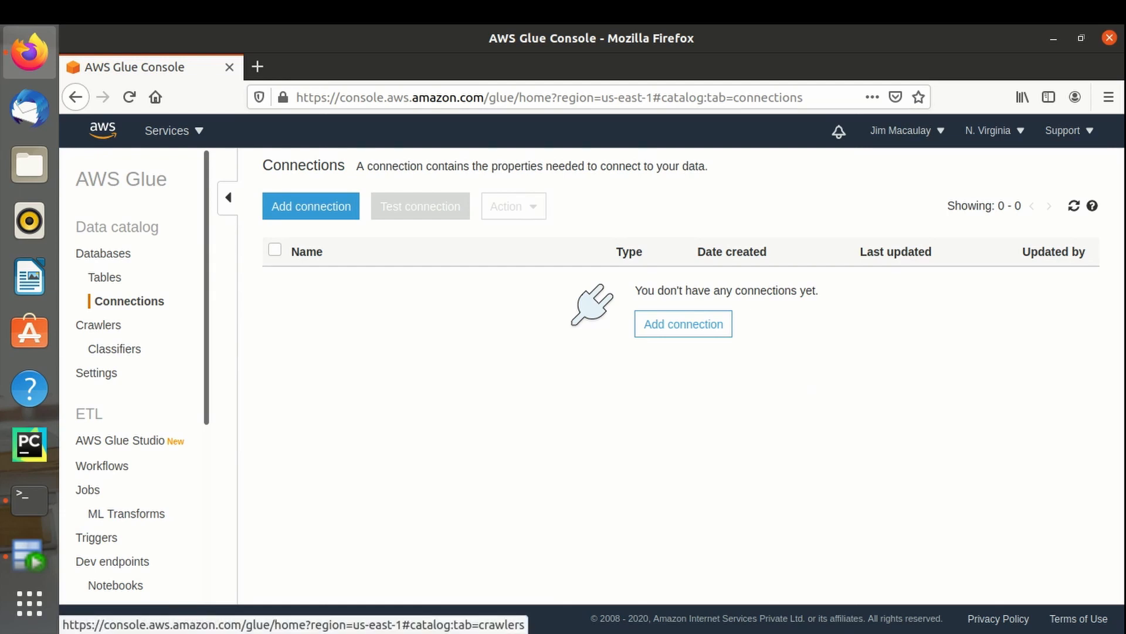
pyautogui.click(98, 325)
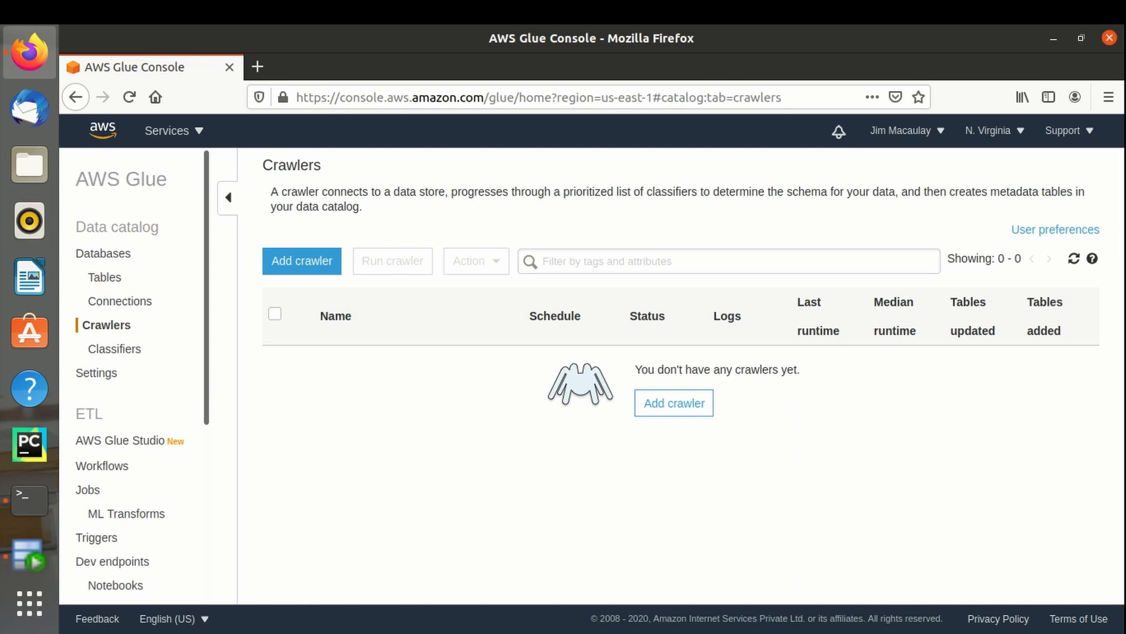
# - Create a data catalog database named Oracle-RDS without a description or location
pyautogui.click(102, 253)
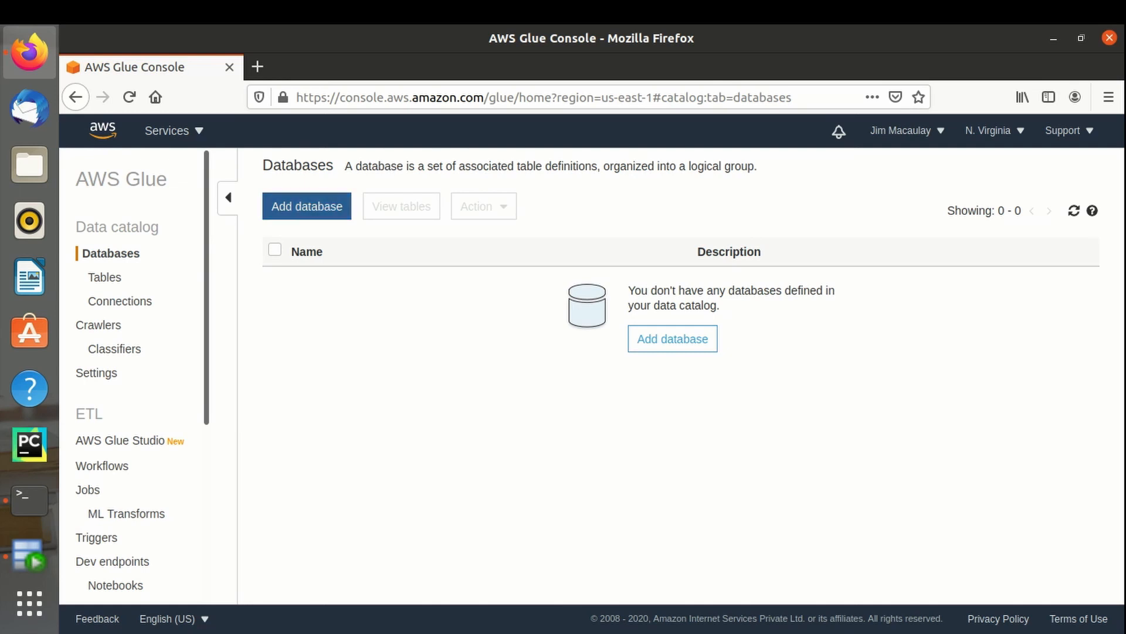
pyautogui.click(306, 206)
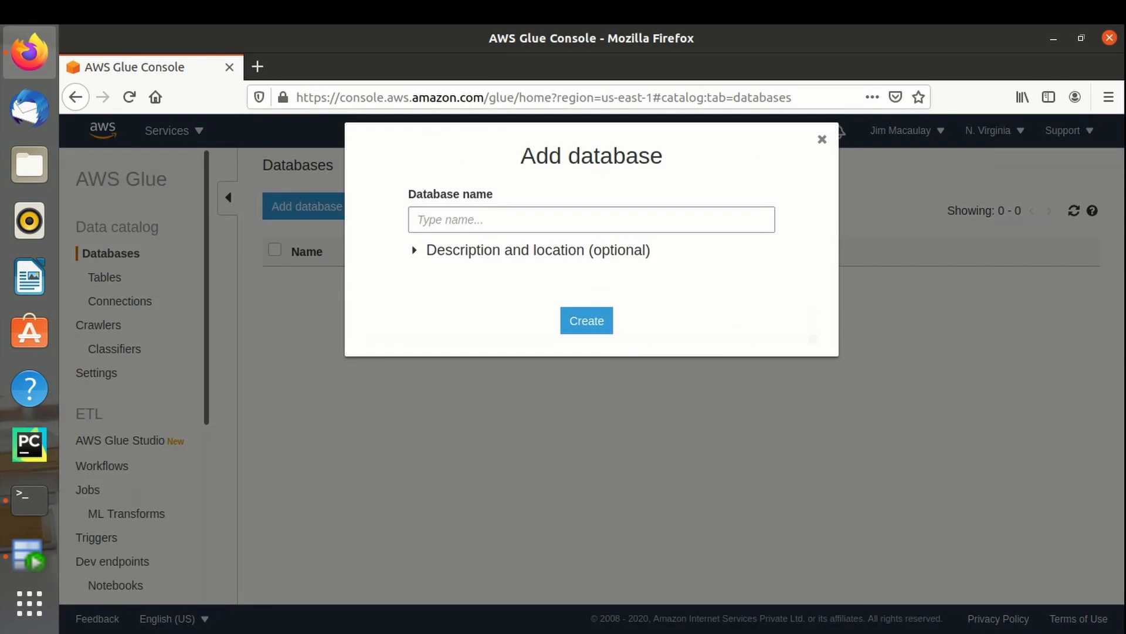
pyautogui.click(481, 219)
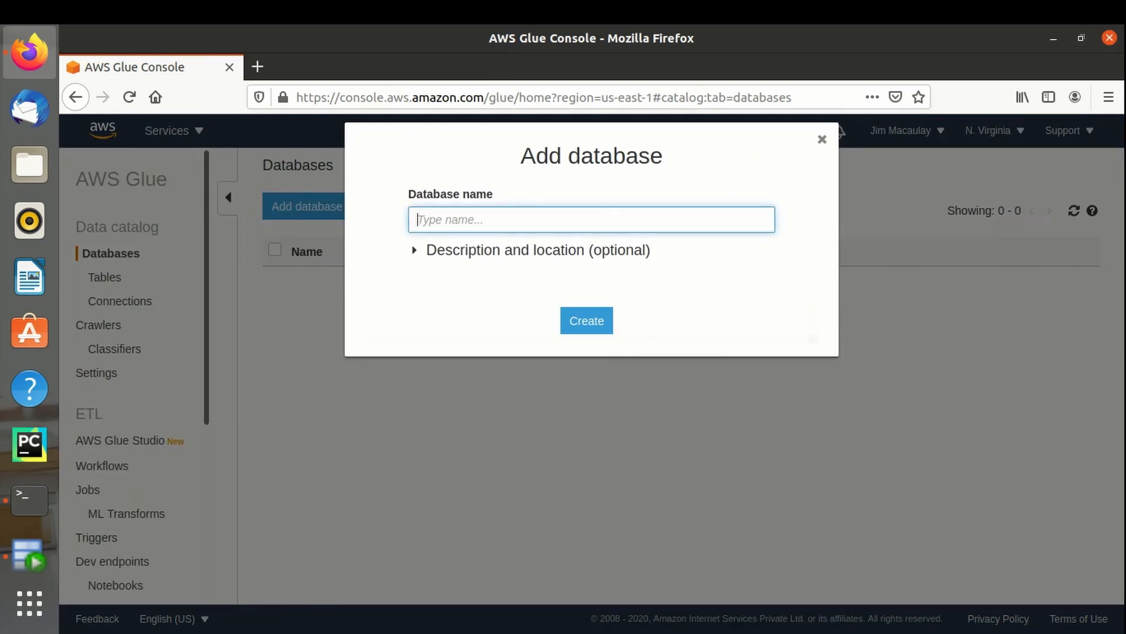
pyautogui.write('Oracle-RDS')
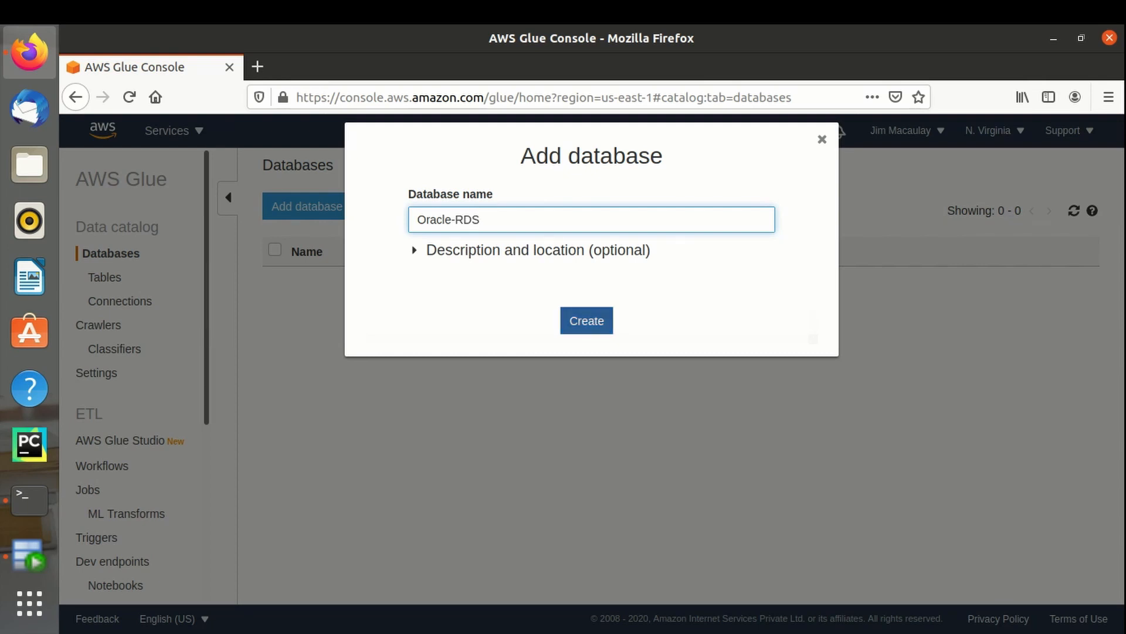
pyautogui.click(587, 321)
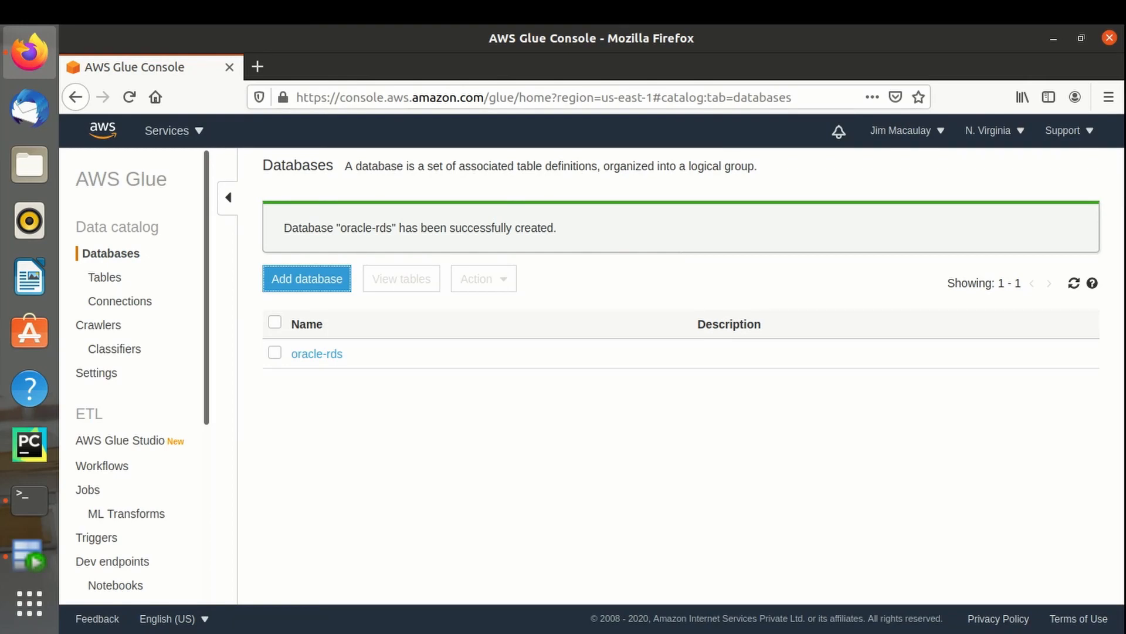
# - Name the new connection Oracle-RDS and set its connection type to Amazon RDS
pyautogui.click(317, 353)
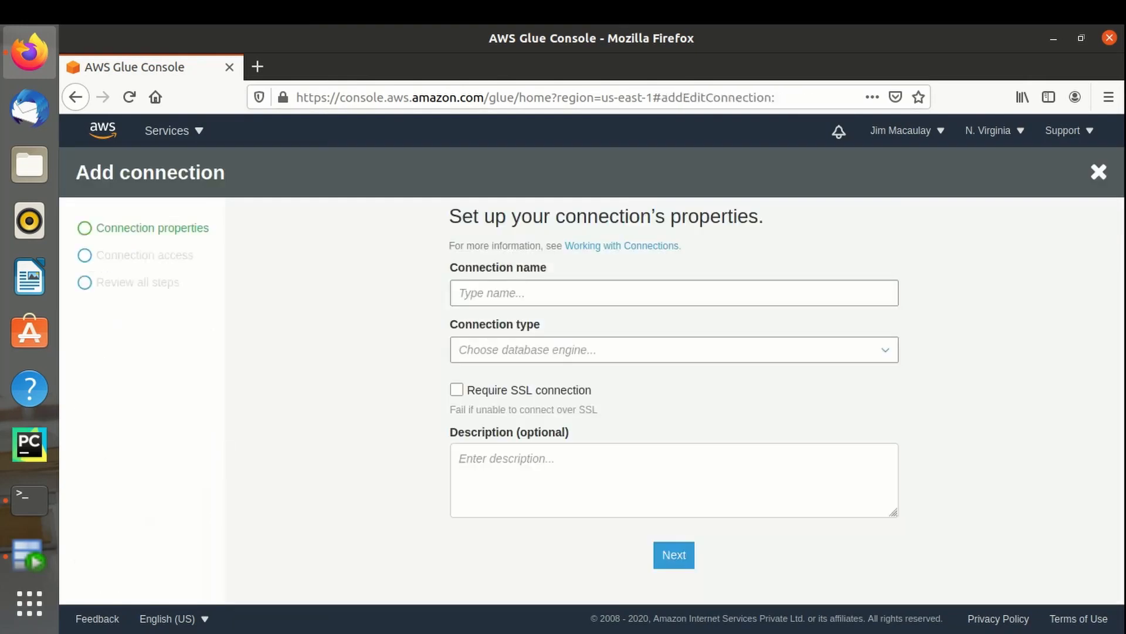
pyautogui.click(528, 293)
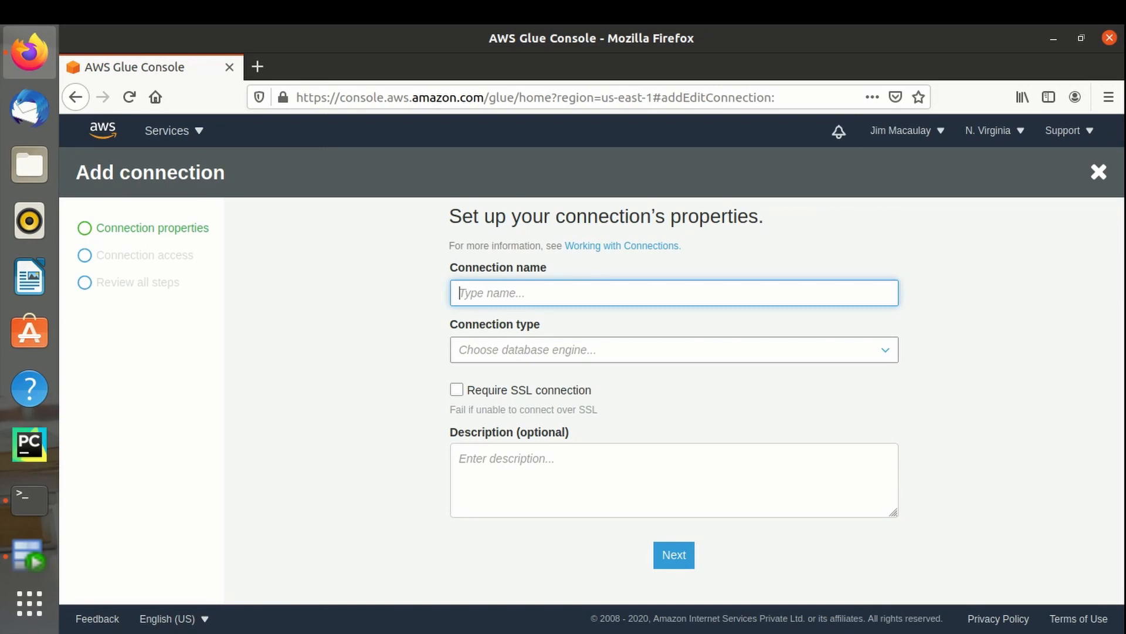
pyautogui.write('Oracle-RDS')
pyautogui.click(674, 350)
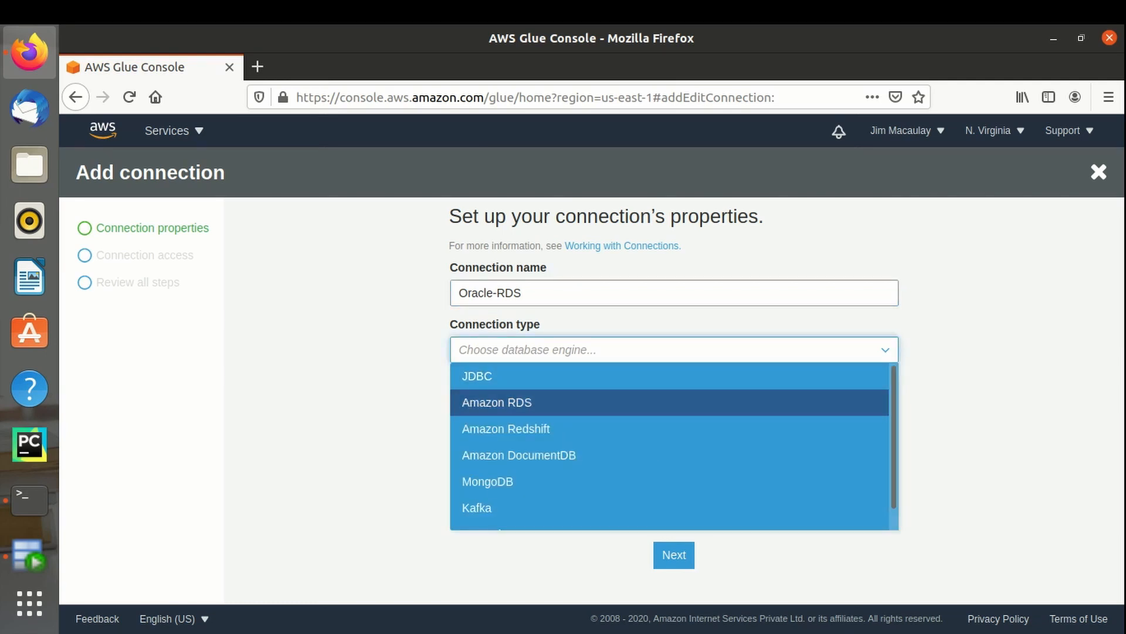
pyautogui.scroll(-1, 669, 446)
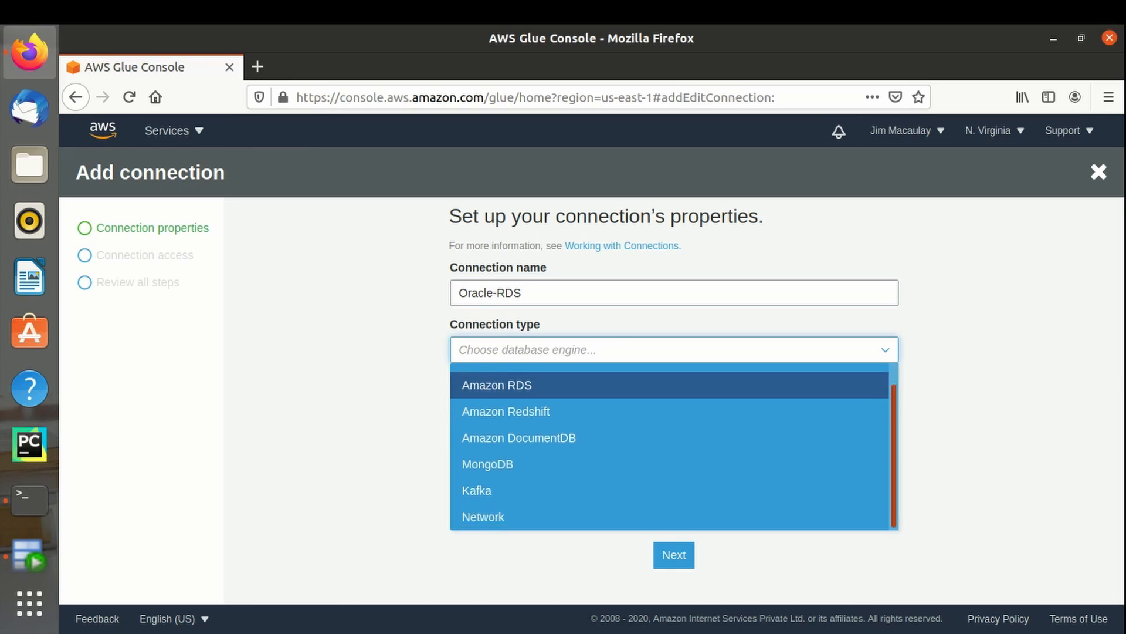
pyautogui.scroll(1, 669, 446)
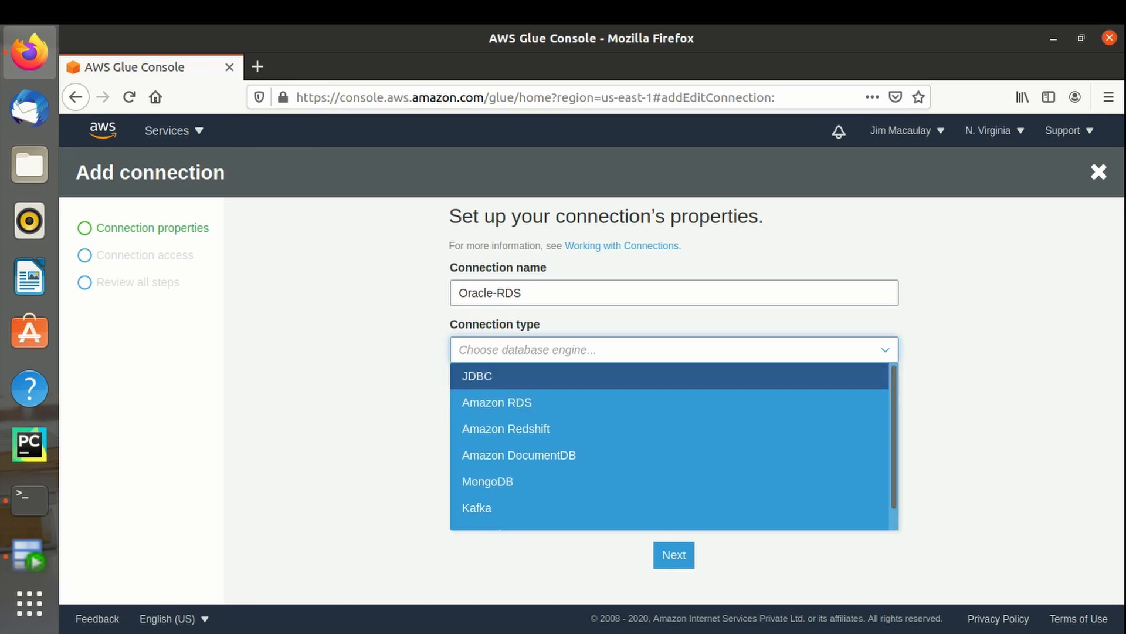
pyautogui.click(497, 402)
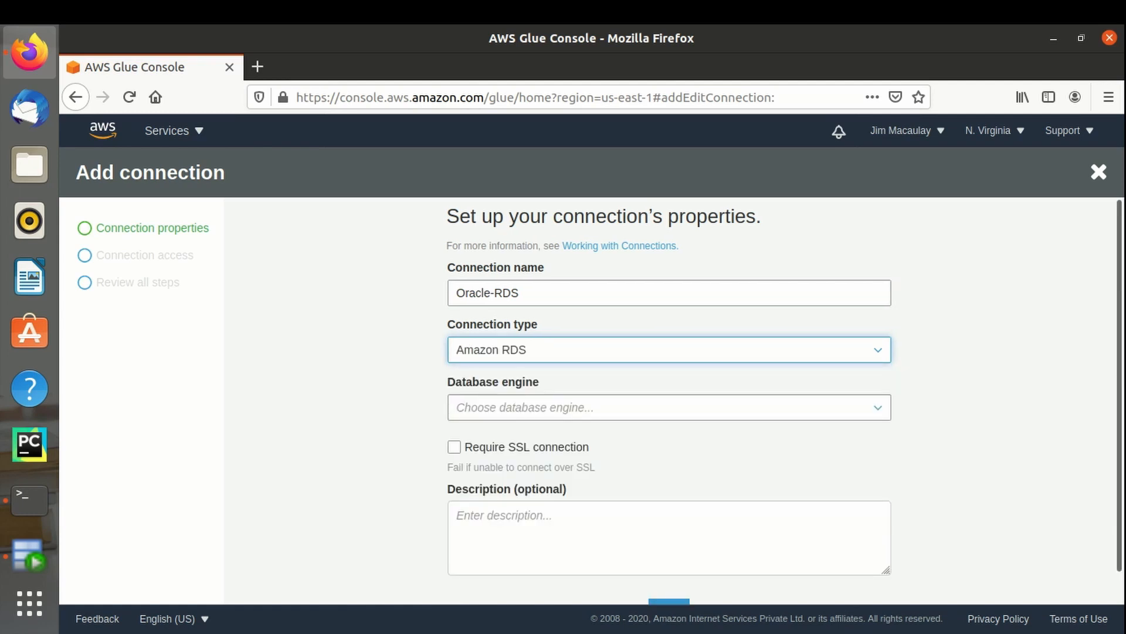
# - Set the connection's database engine to Oracle, leaving SSL not required and the description empty
pyautogui.click(669, 407)
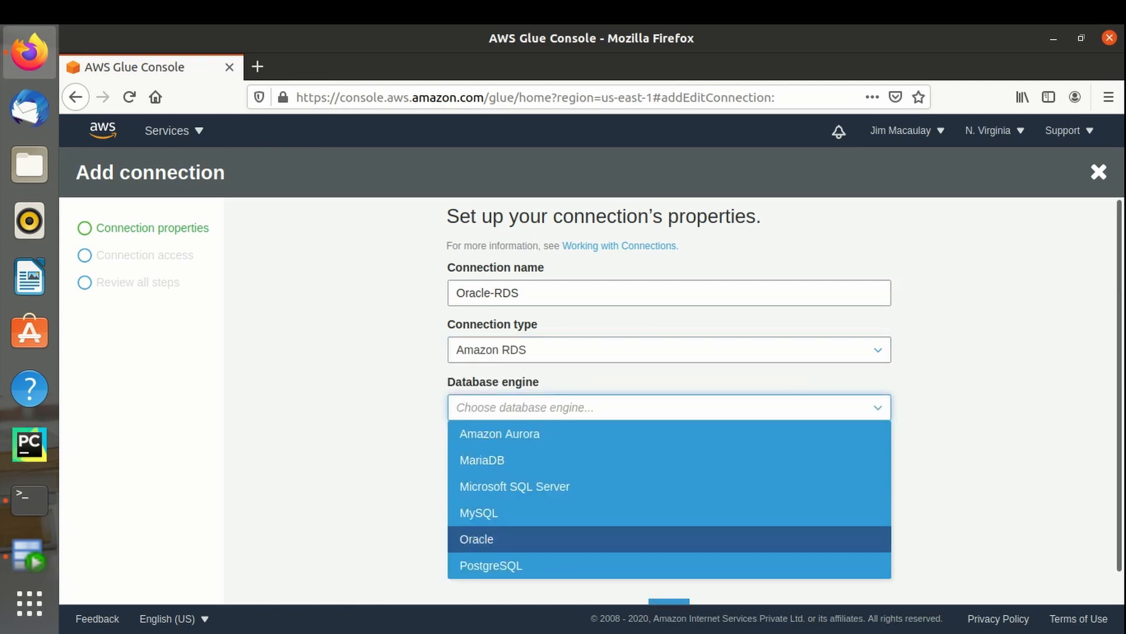
pyautogui.click(684, 540)
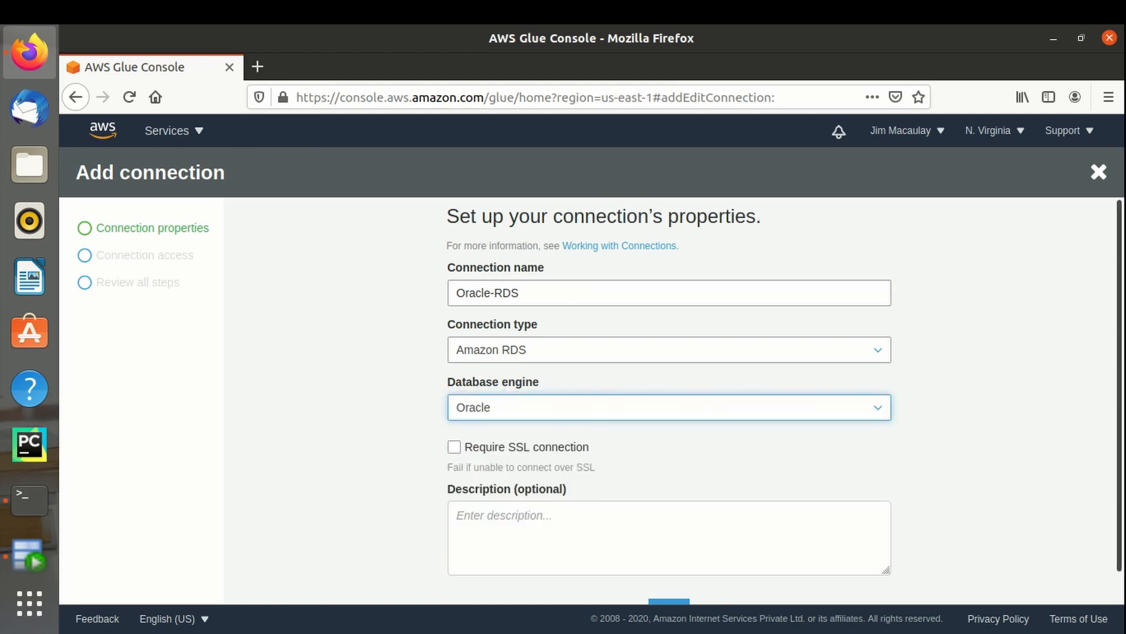
pyautogui.scroll(-1, 669, 399)
pyautogui.moveTo(1119, 410); pyautogui.dragTo(1119, 416)
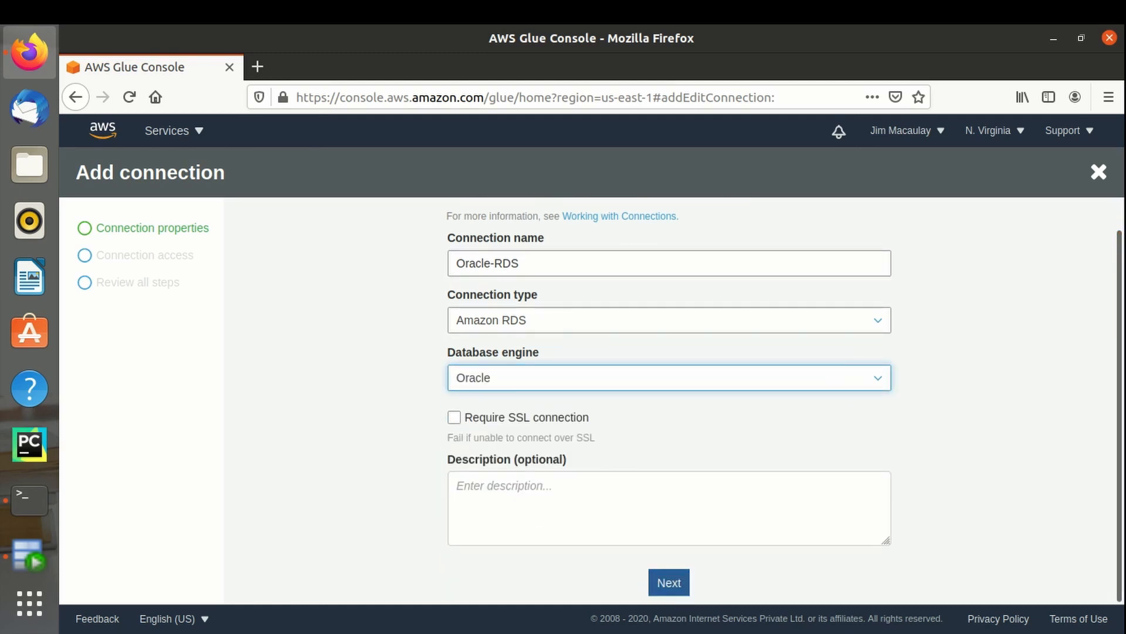
# - Point the connection to the oracle instance with database ORCL, enter the database password, and finish creating the connection
pyautogui.click(669, 583)
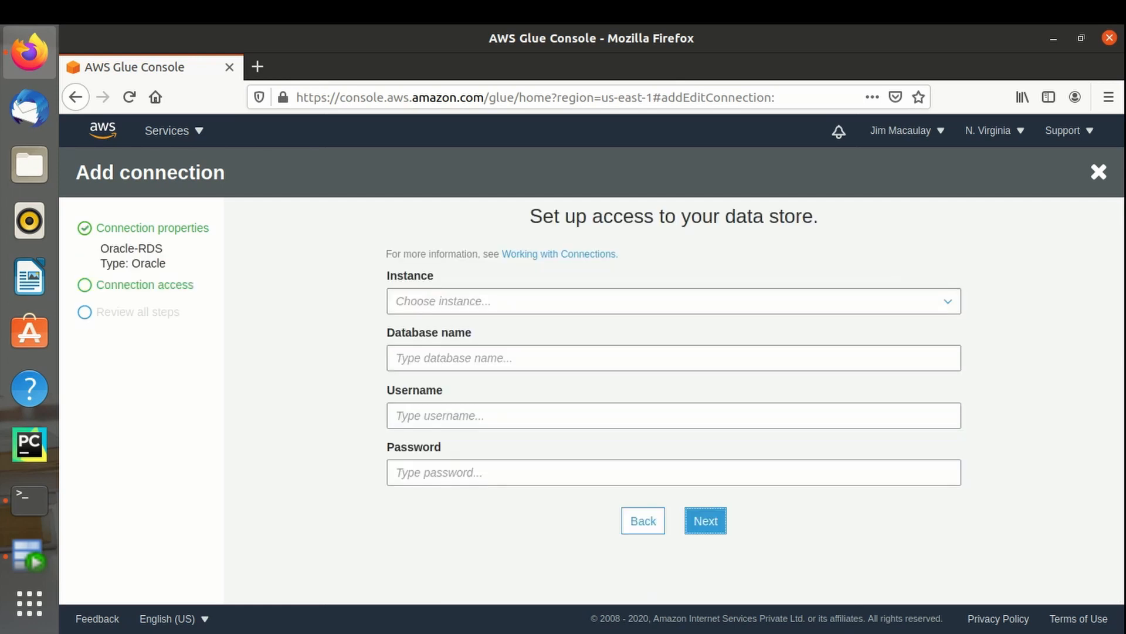
pyautogui.click(674, 301)
pyautogui.click(673, 327)
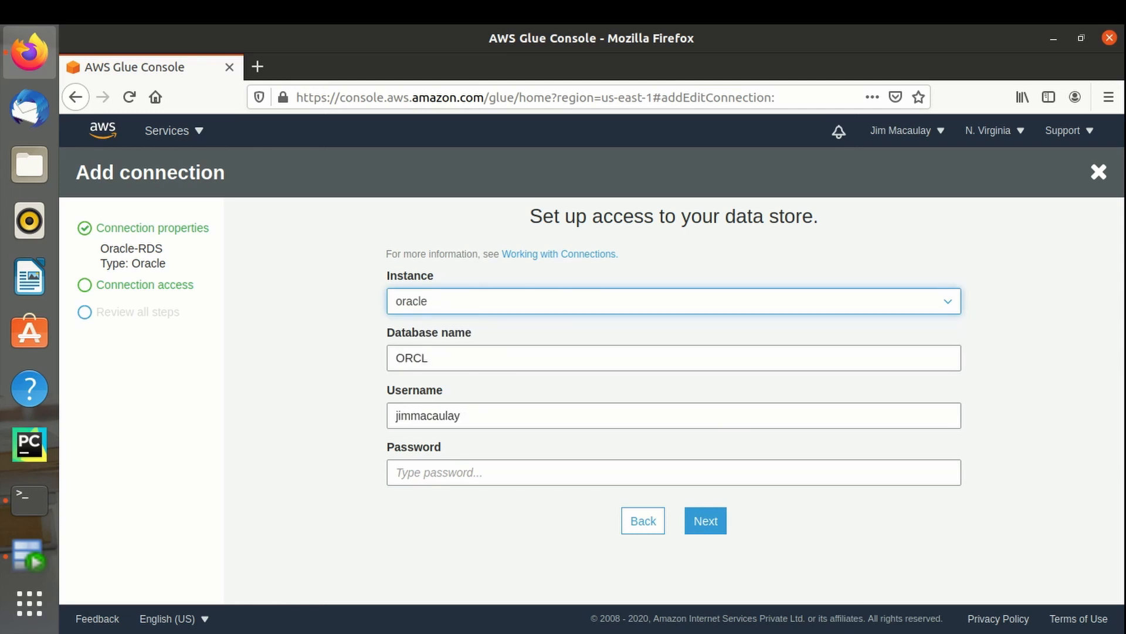
pyautogui.click(674, 472)
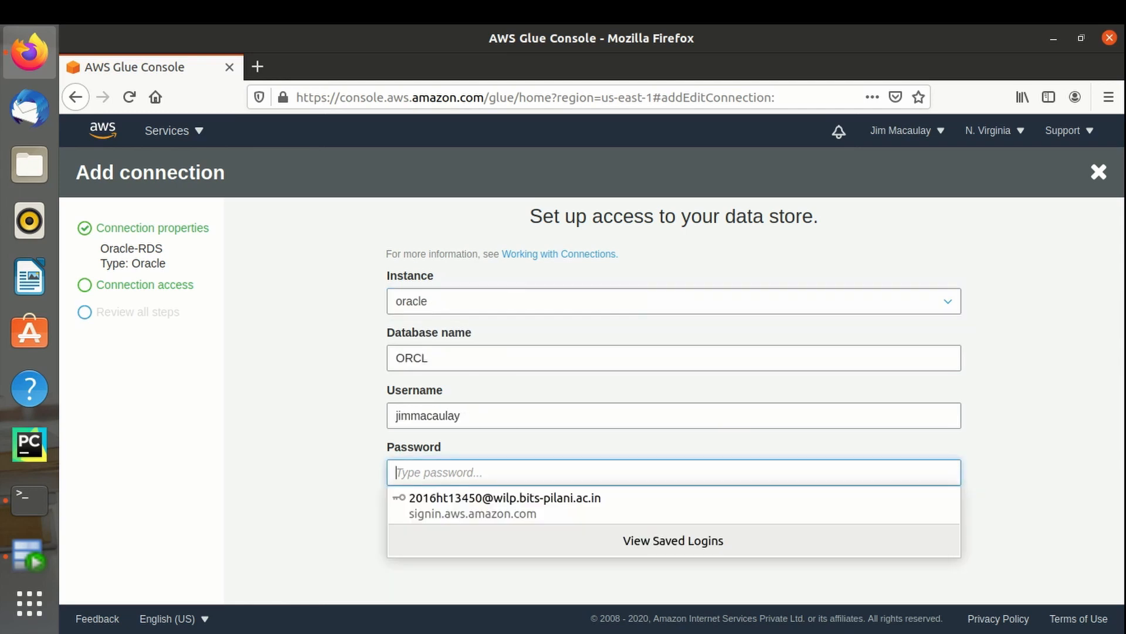
pyautogui.write('•••••••')
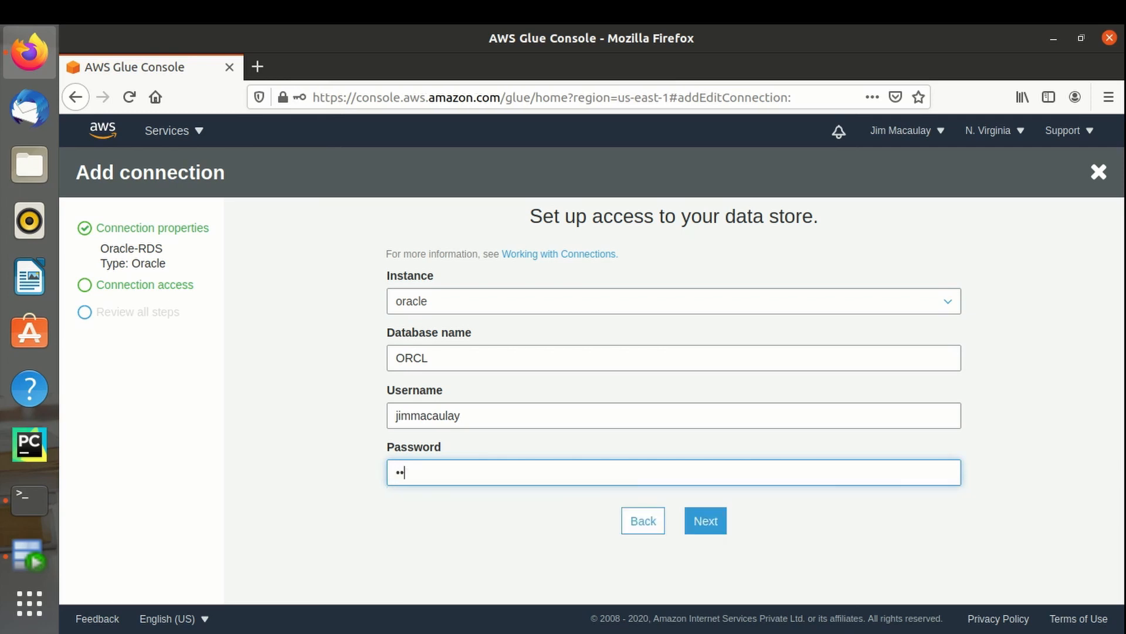
pyautogui.write('••••')
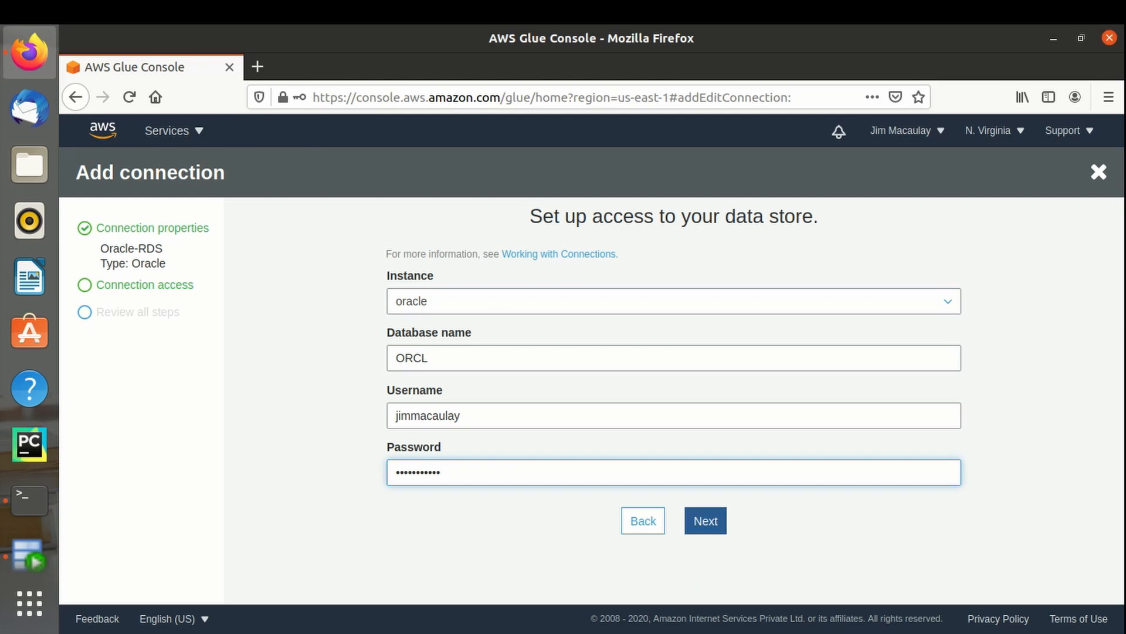
pyautogui.click(705, 521)
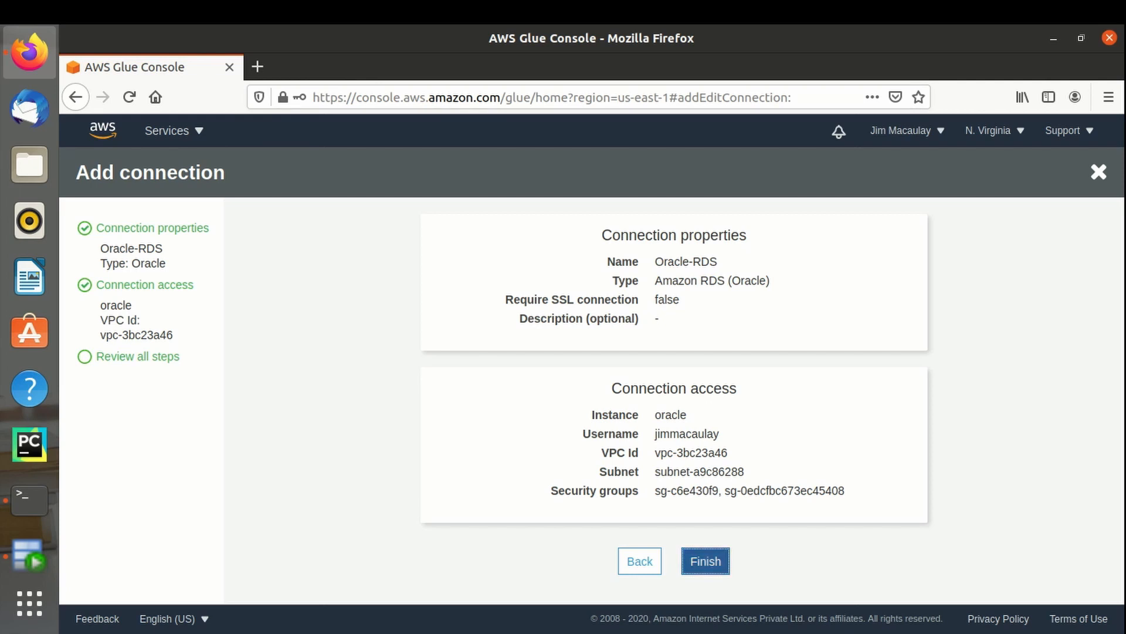
pyautogui.click(706, 561)
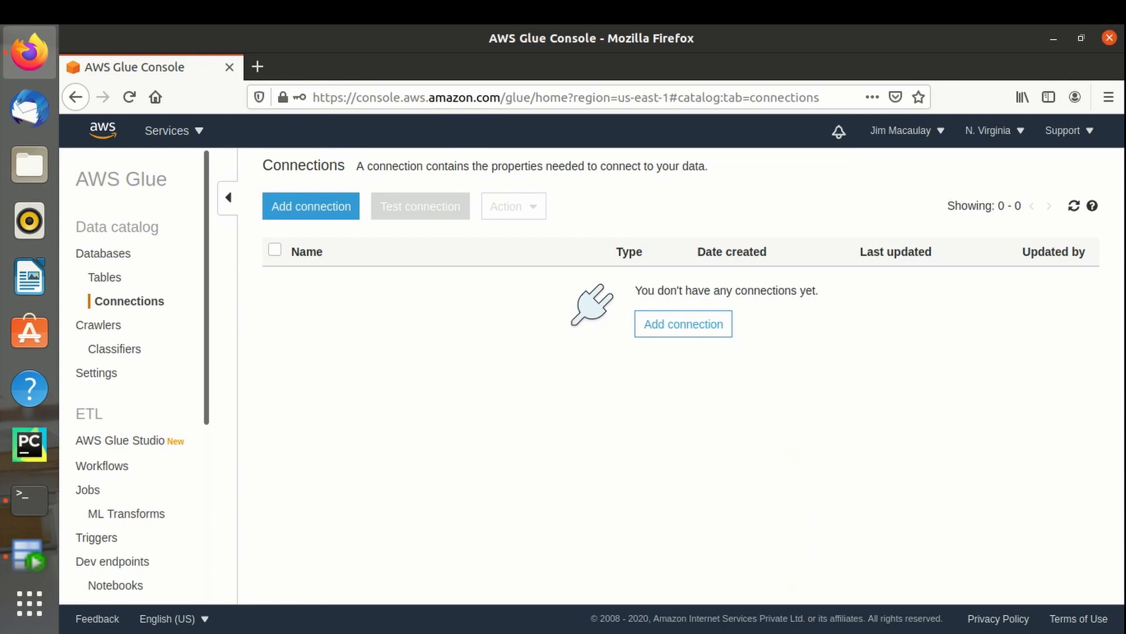
# - Refresh the connections list and test the Oracle-RDS connection using the ETL IAM role
pyautogui.click(1074, 205)
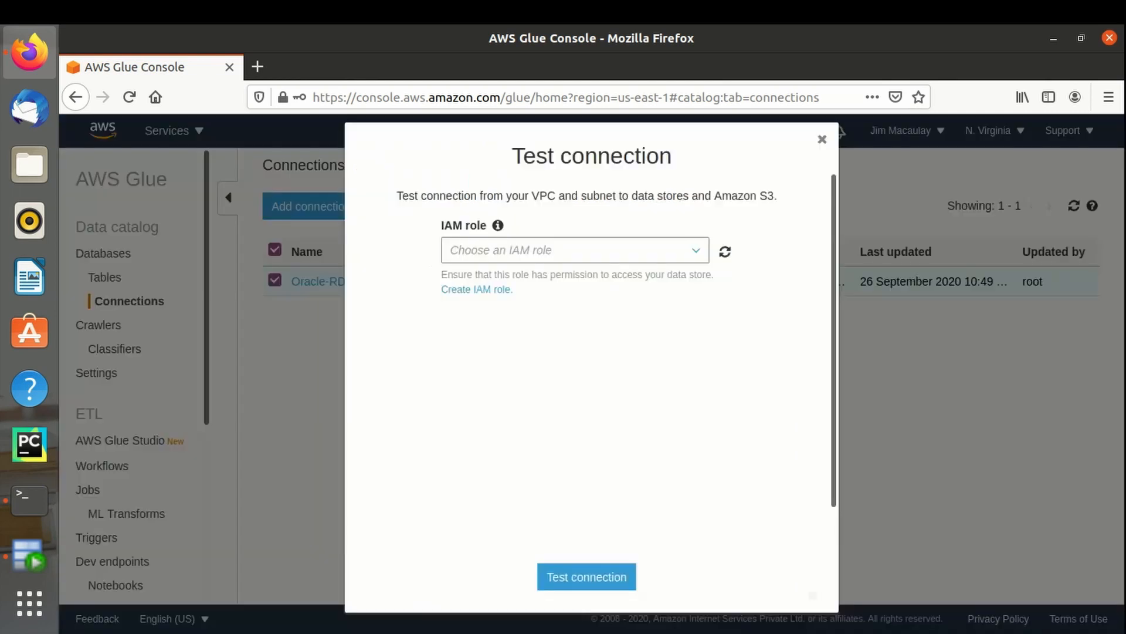
pyautogui.click(575, 250)
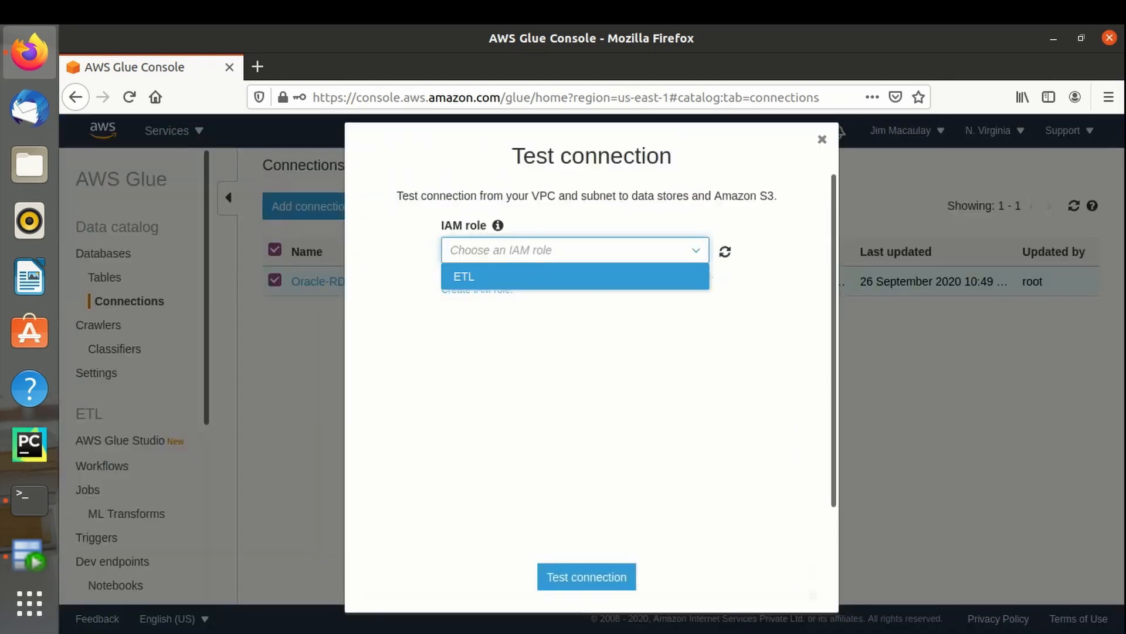
pyautogui.click(575, 276)
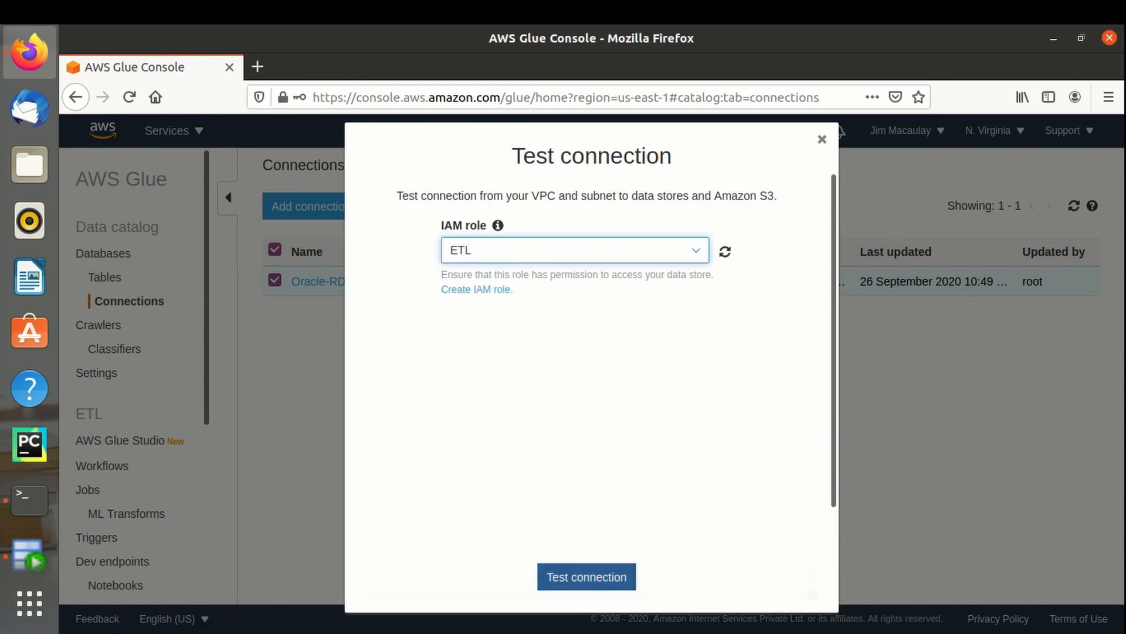
pyautogui.click(586, 577)
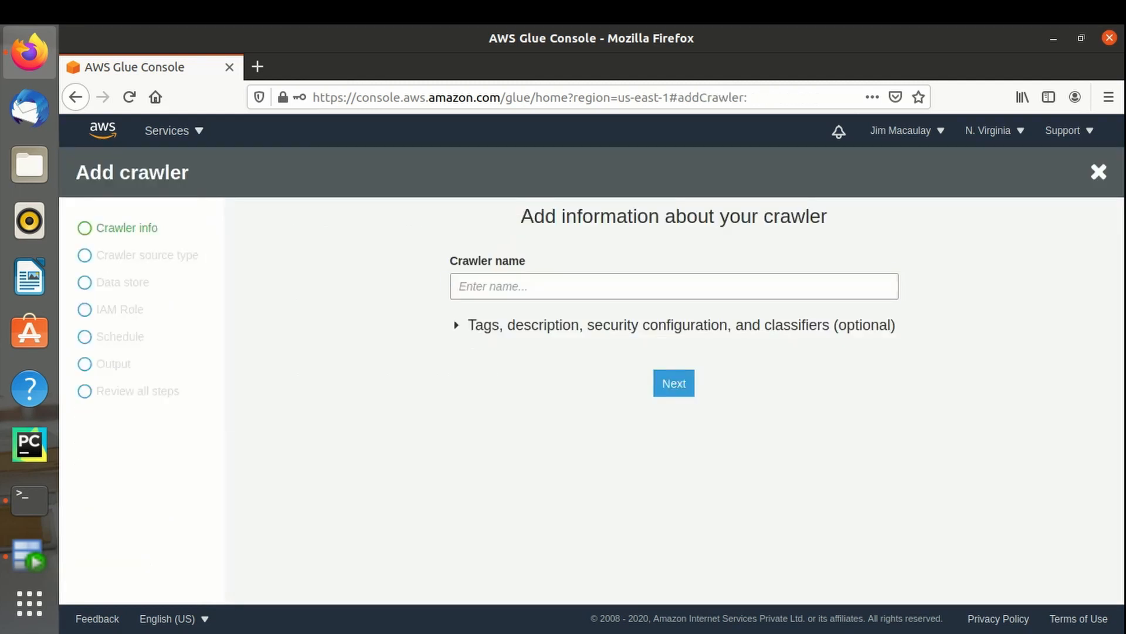
# - Name the new crawler Oracle-RDS-DB and keep Data stores as its source type
pyautogui.click(675, 286)
pyautogui.write('Oracle')
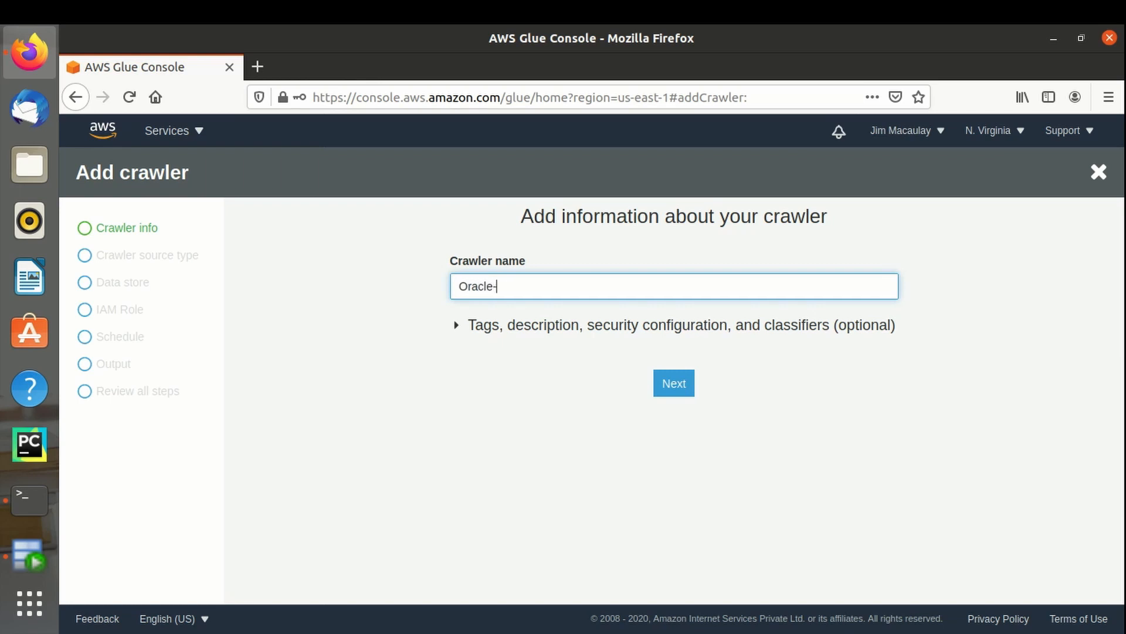
pyautogui.write('-RDS-DB')
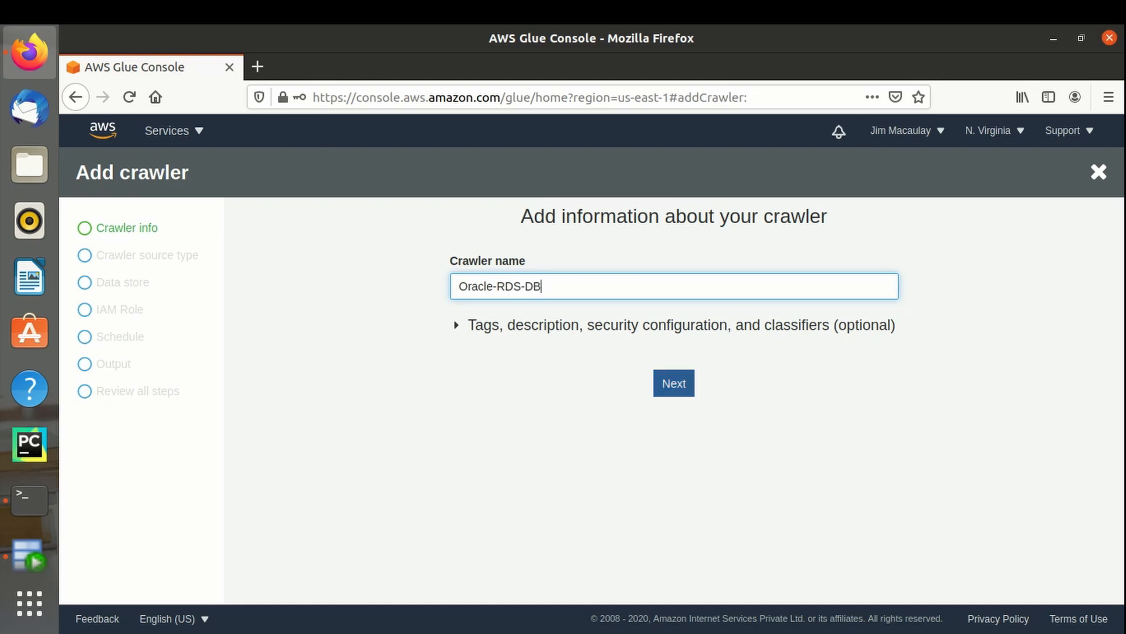
pyautogui.click(674, 383)
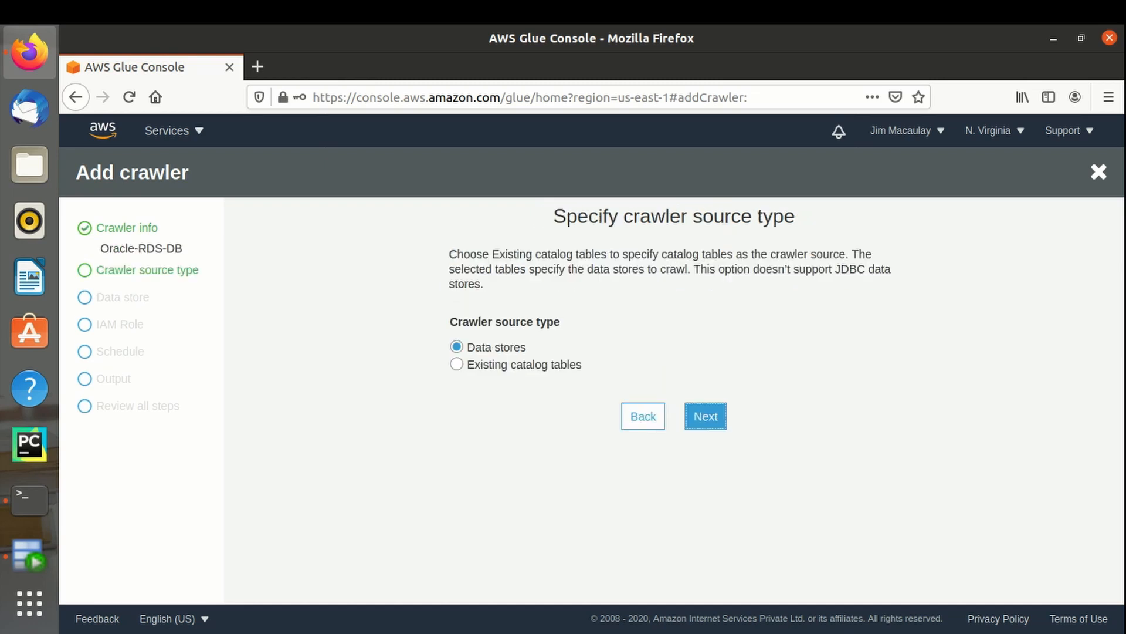
pyautogui.click(706, 416)
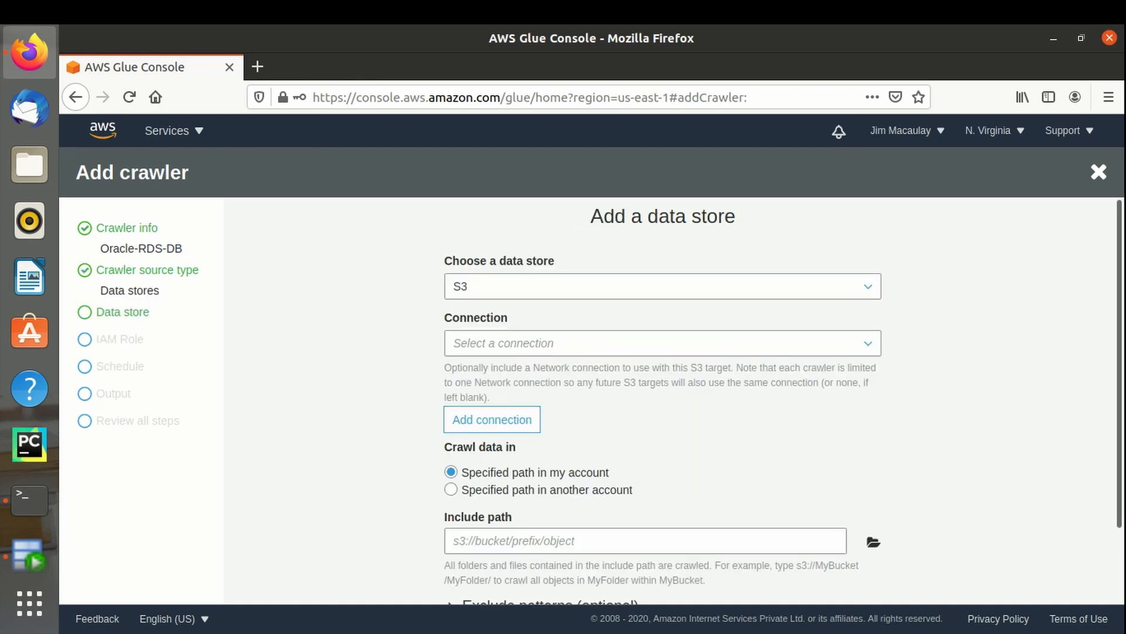
# - Set the crawler's data store to JDBC through the Oracle-RDS connection, with ORCL as the include path
pyautogui.click(663, 286)
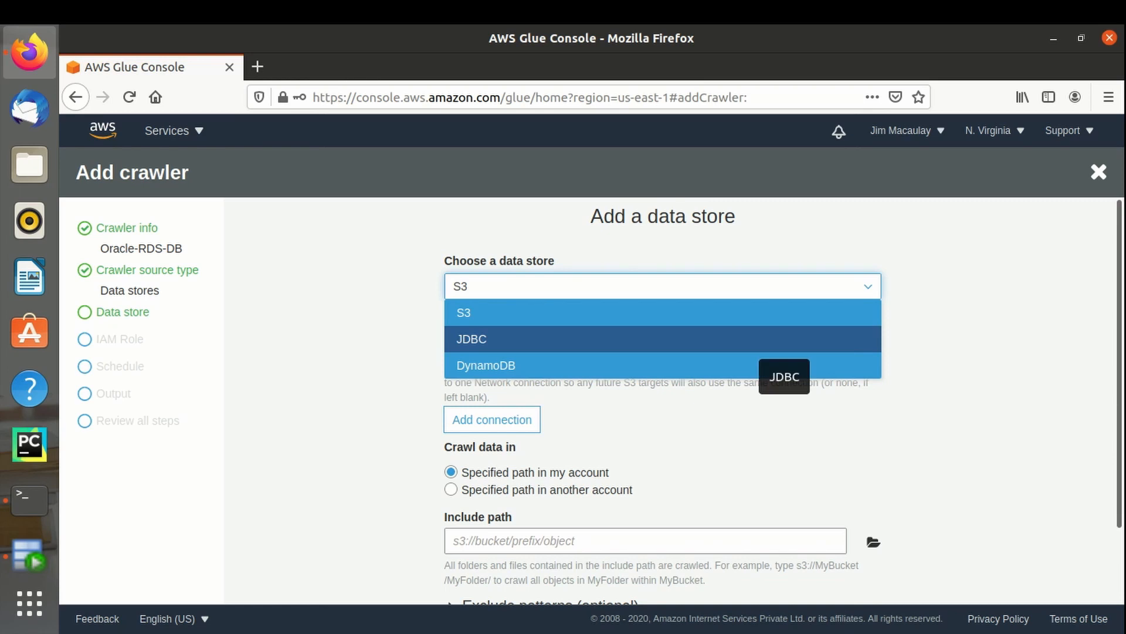
pyautogui.click(762, 339)
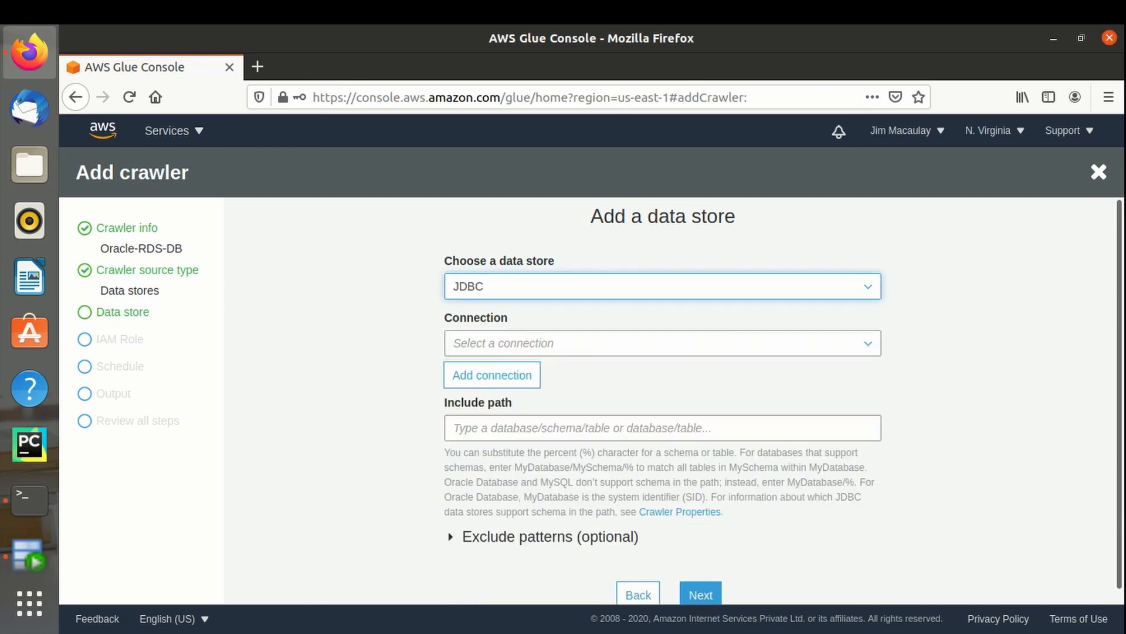
pyautogui.click(653, 345)
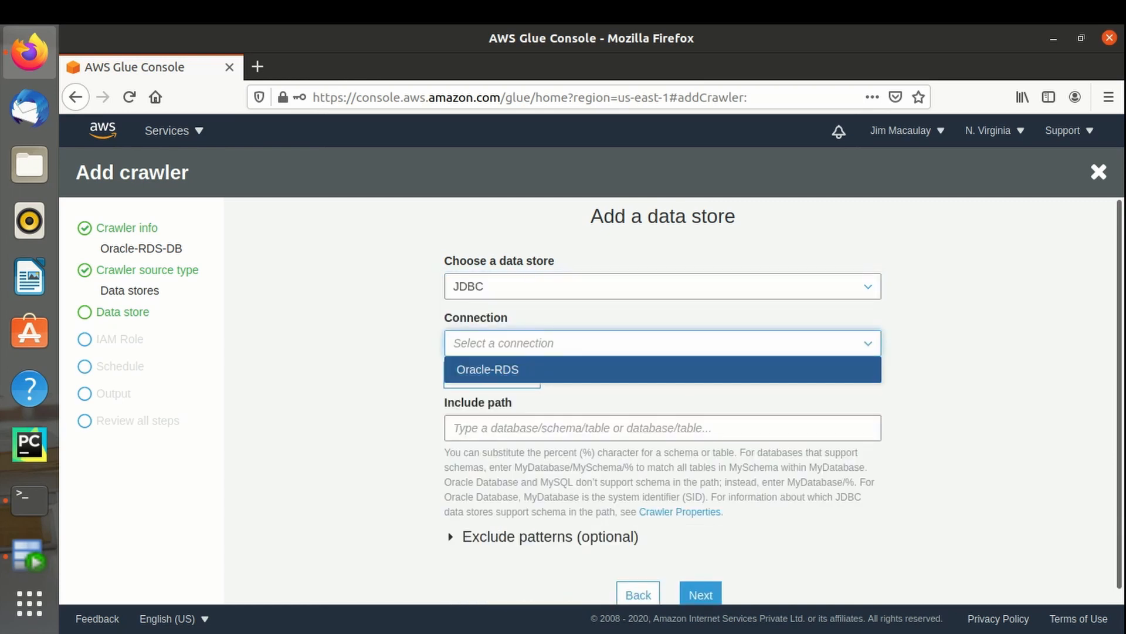
pyautogui.click(704, 369)
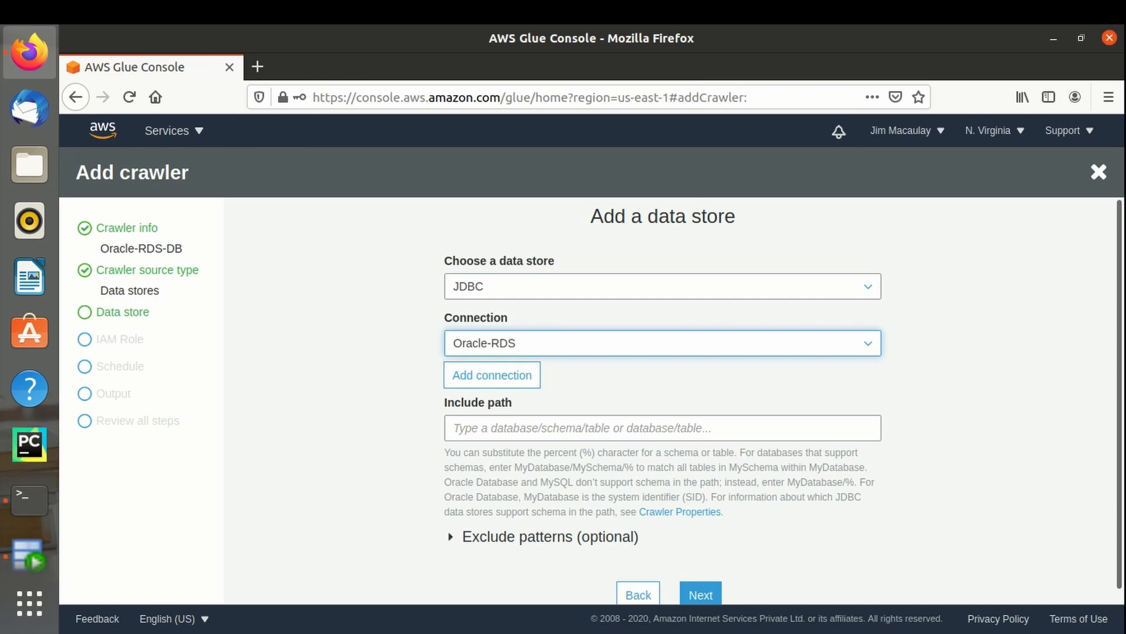
pyautogui.click(625, 428)
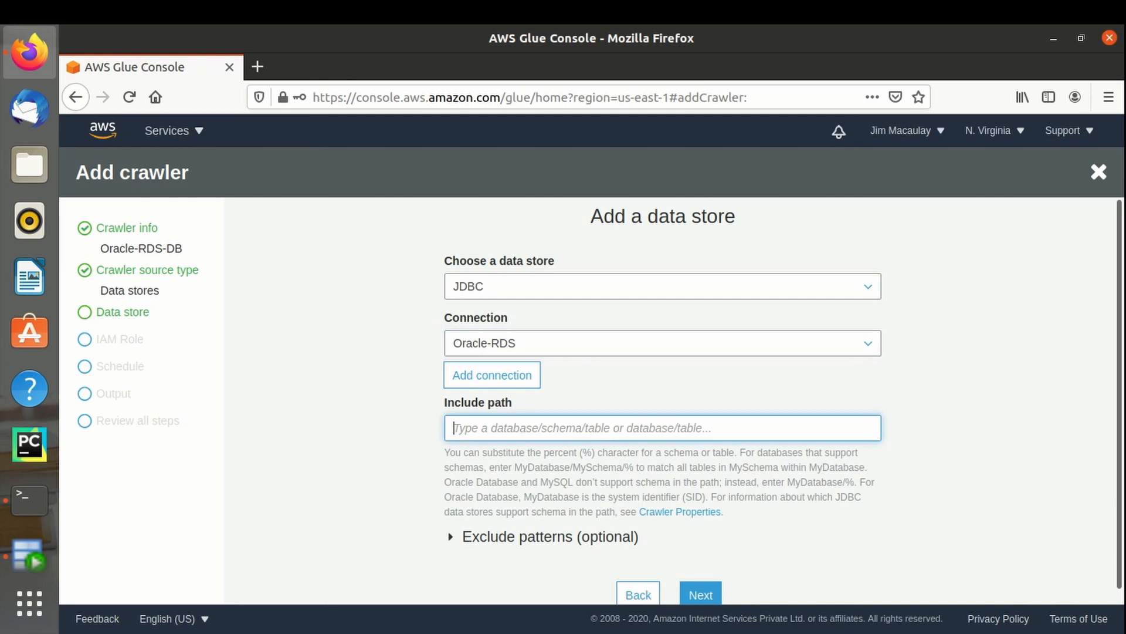
pyautogui.write('ORCL')
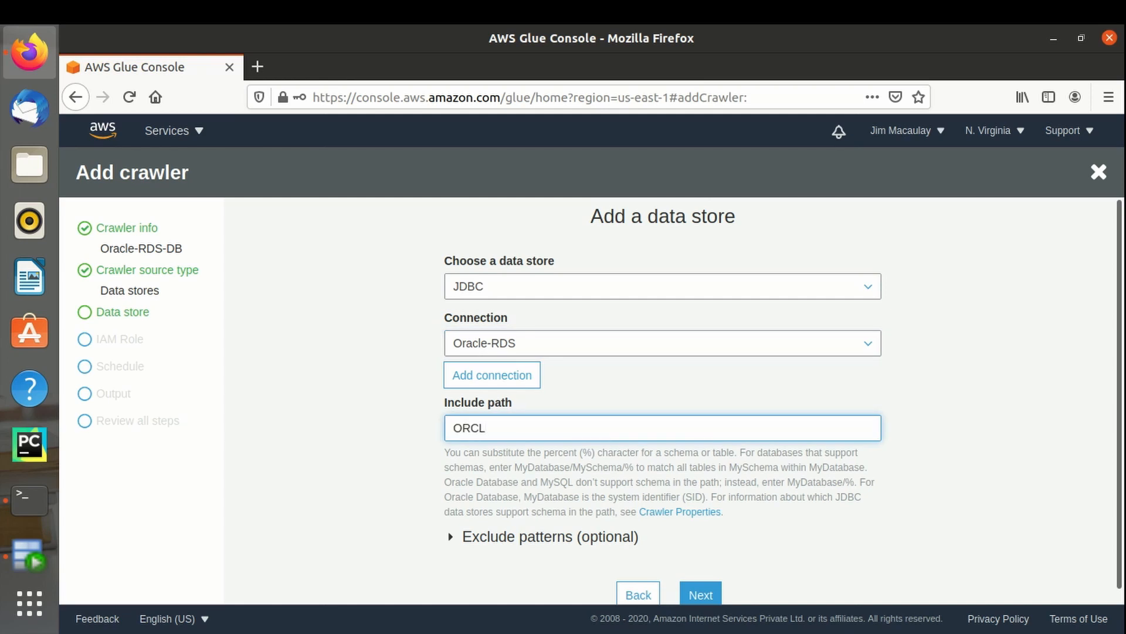
# - Review the optional exclude patterns, leave them empty, and continue without adding another data store
pyautogui.scroll(-1, 782, 401)
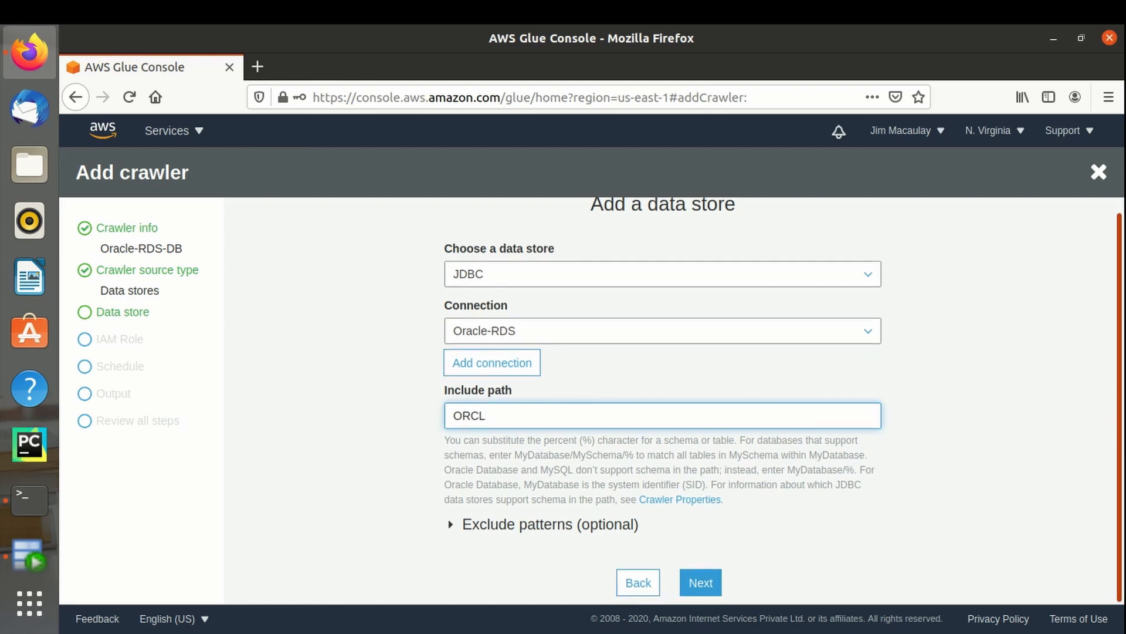
pyautogui.click(451, 525)
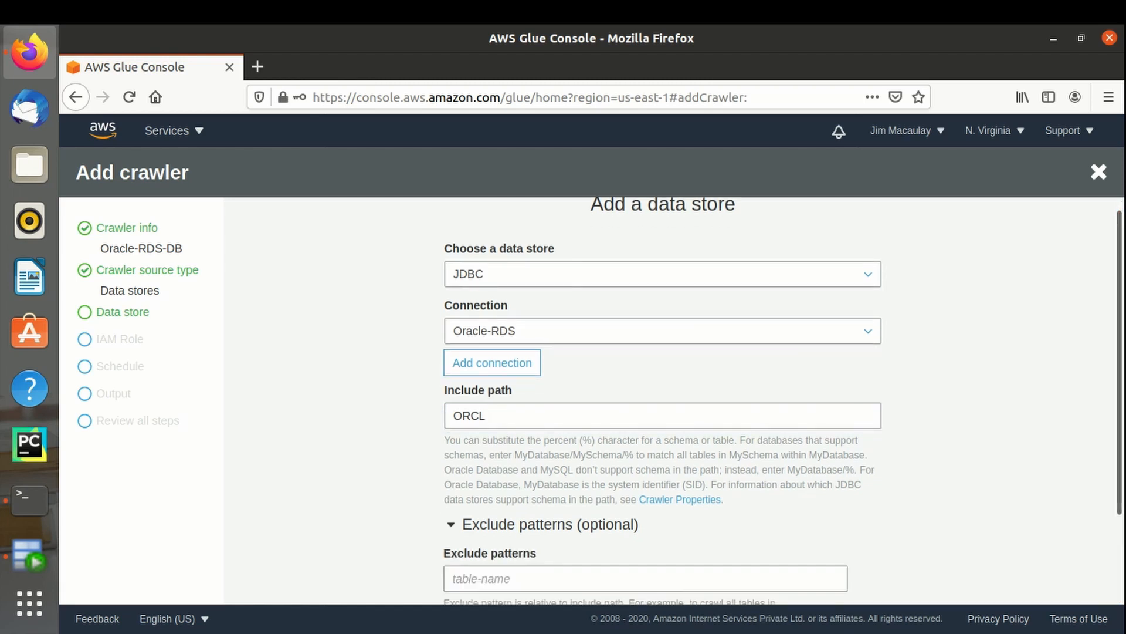
pyautogui.scroll(-2, 663, 399)
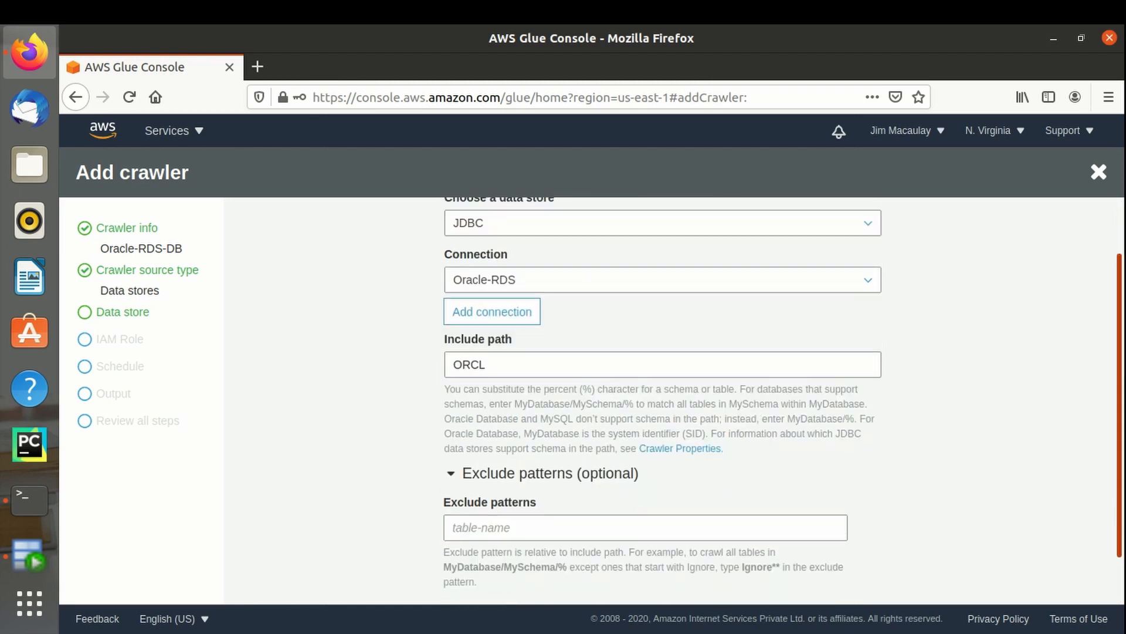
pyautogui.scroll(-2, 783, 399)
pyautogui.scroll(2, 783, 400)
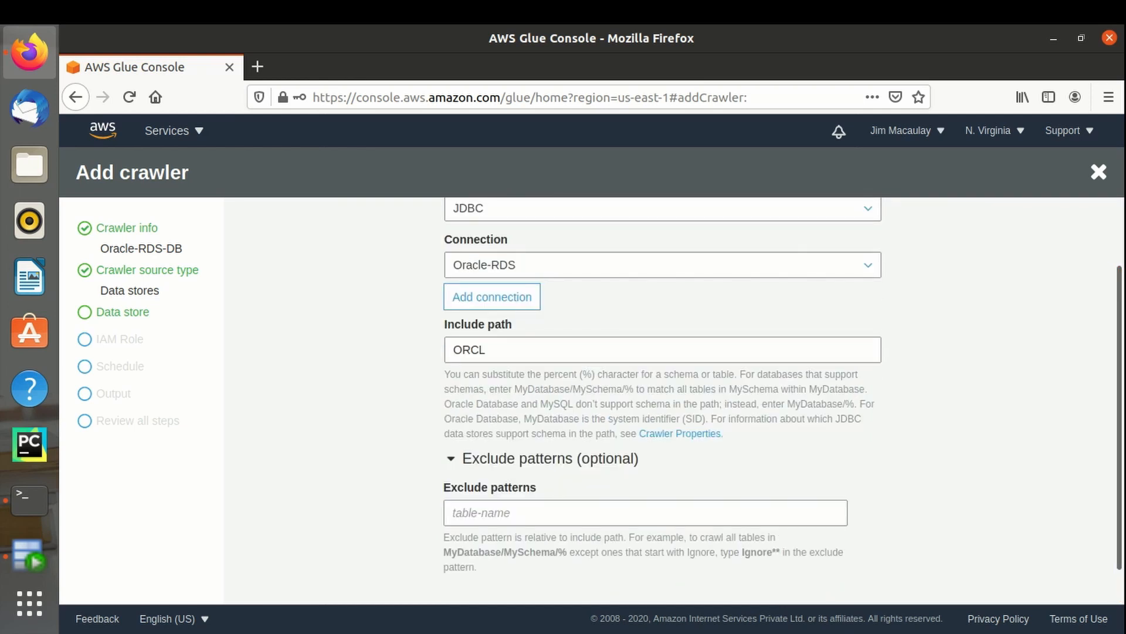
pyautogui.click(451, 459)
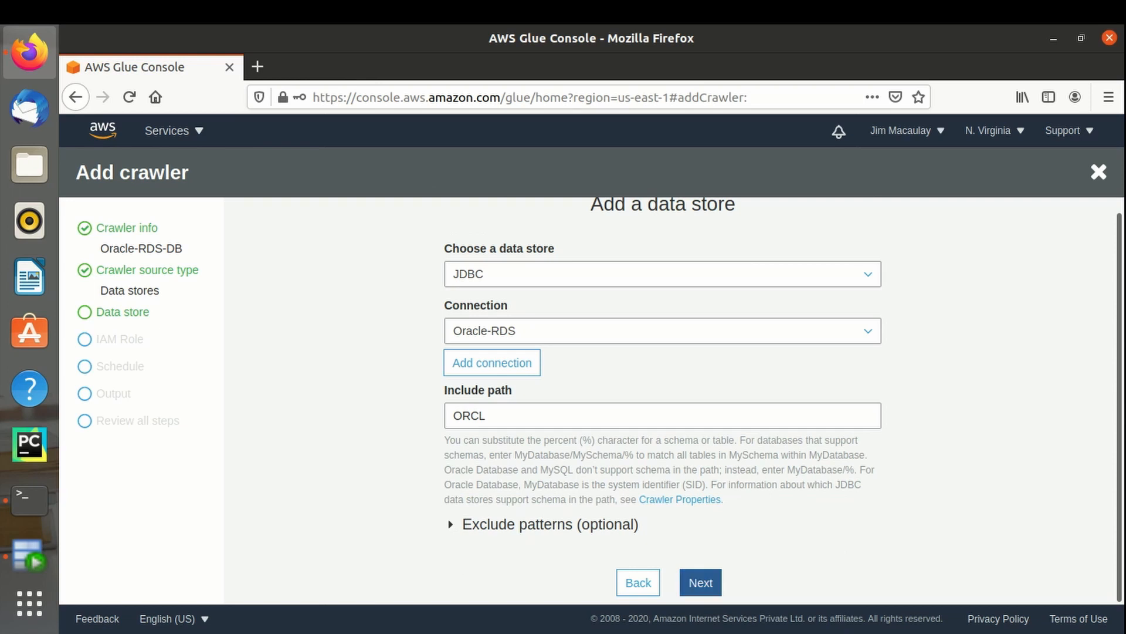
pyautogui.click(701, 582)
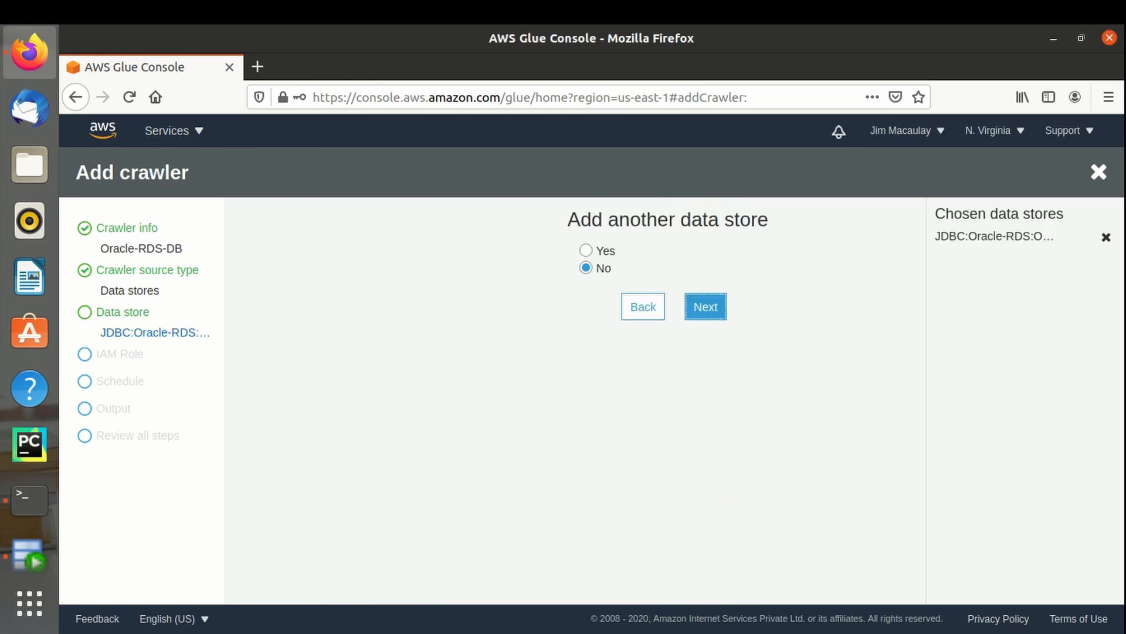
pyautogui.click(706, 306)
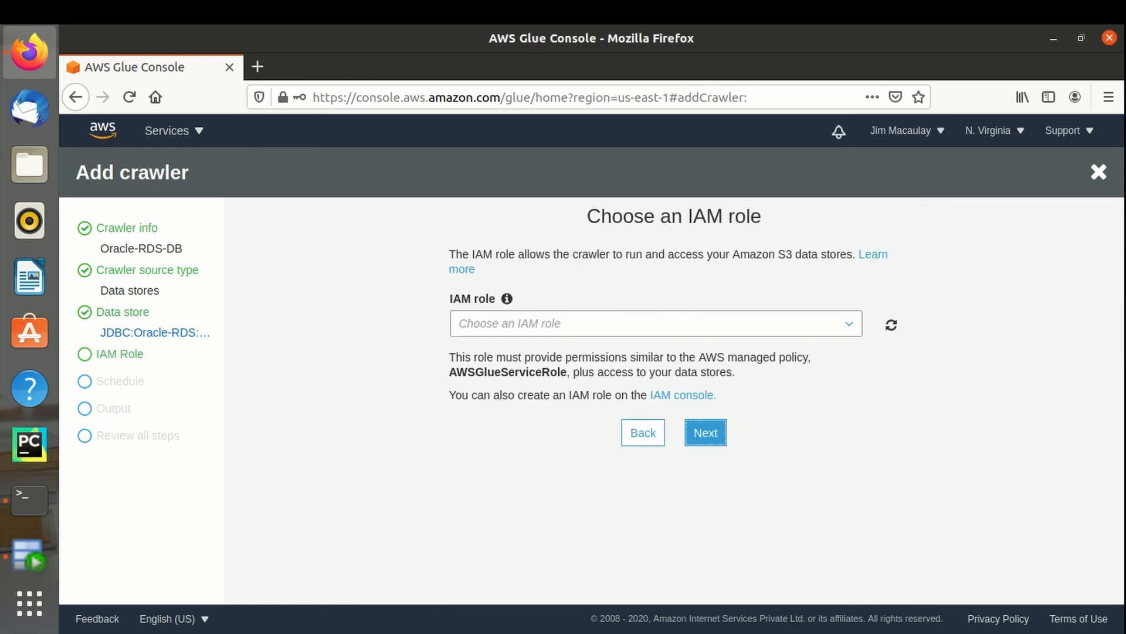
# - Assign the ETL IAM role to the crawler and set its schedule frequency to Run on demand
pyautogui.click(656, 324)
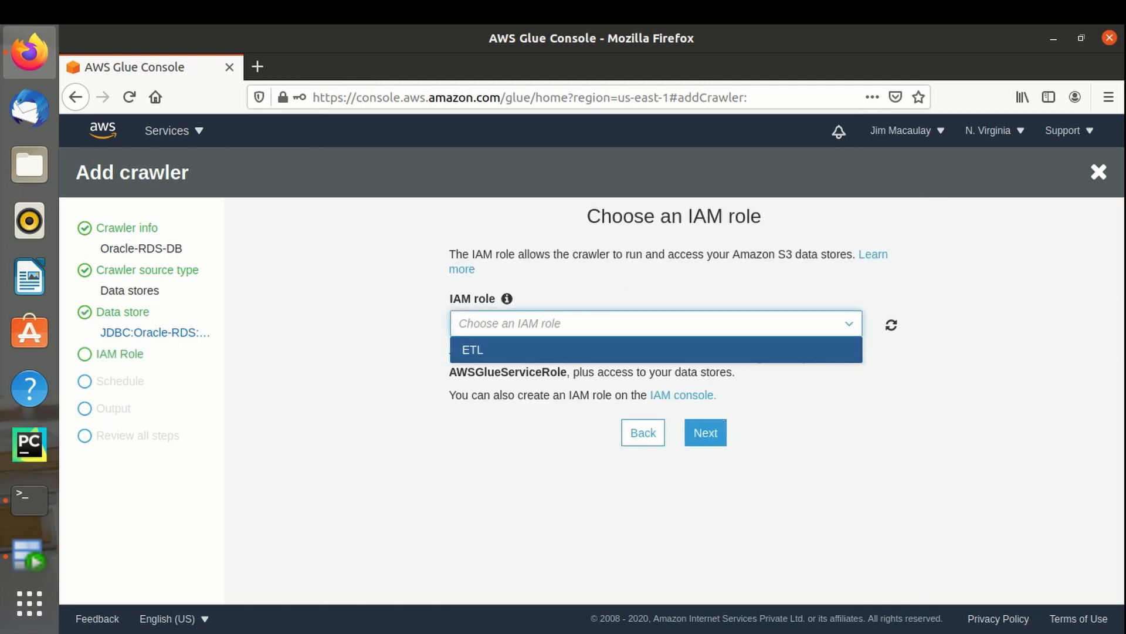
pyautogui.click(717, 350)
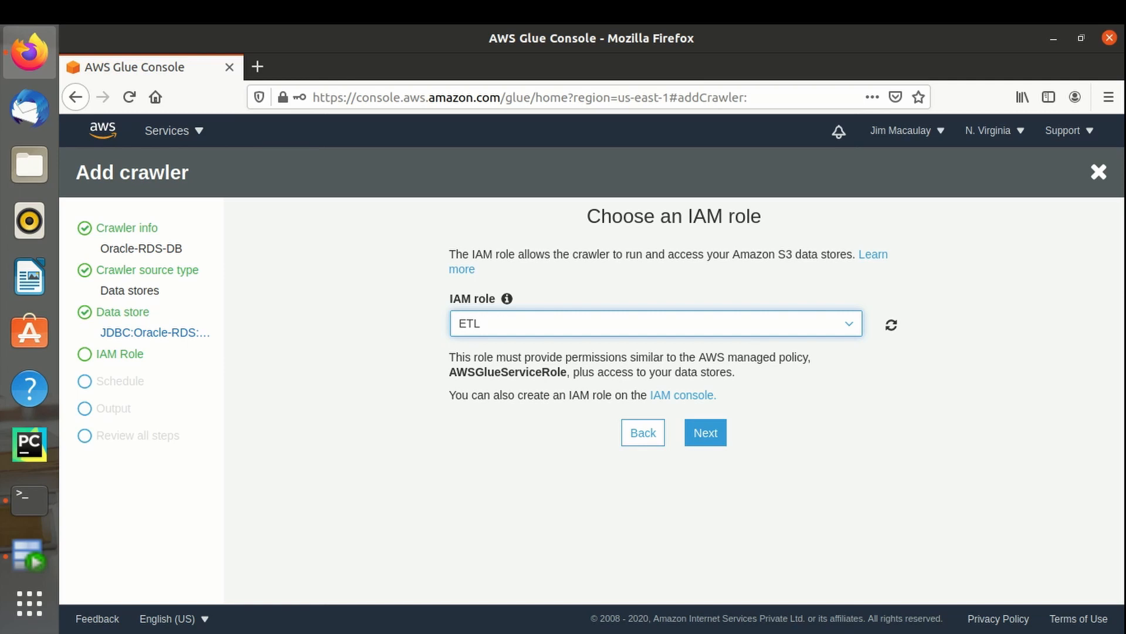
pyautogui.click(705, 432)
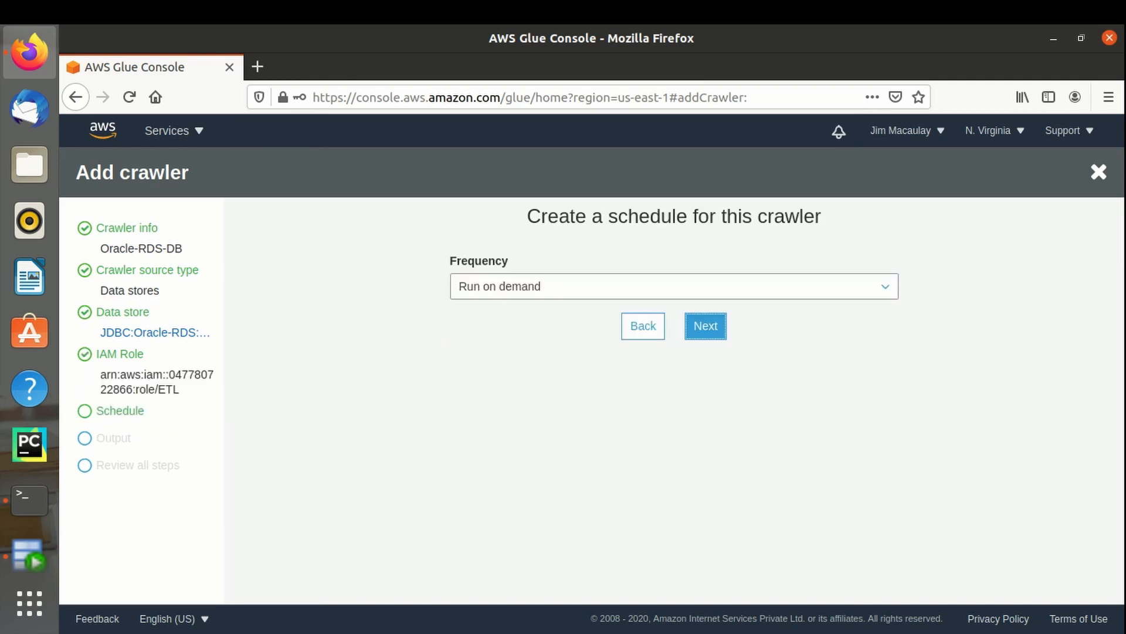
pyautogui.click(674, 286)
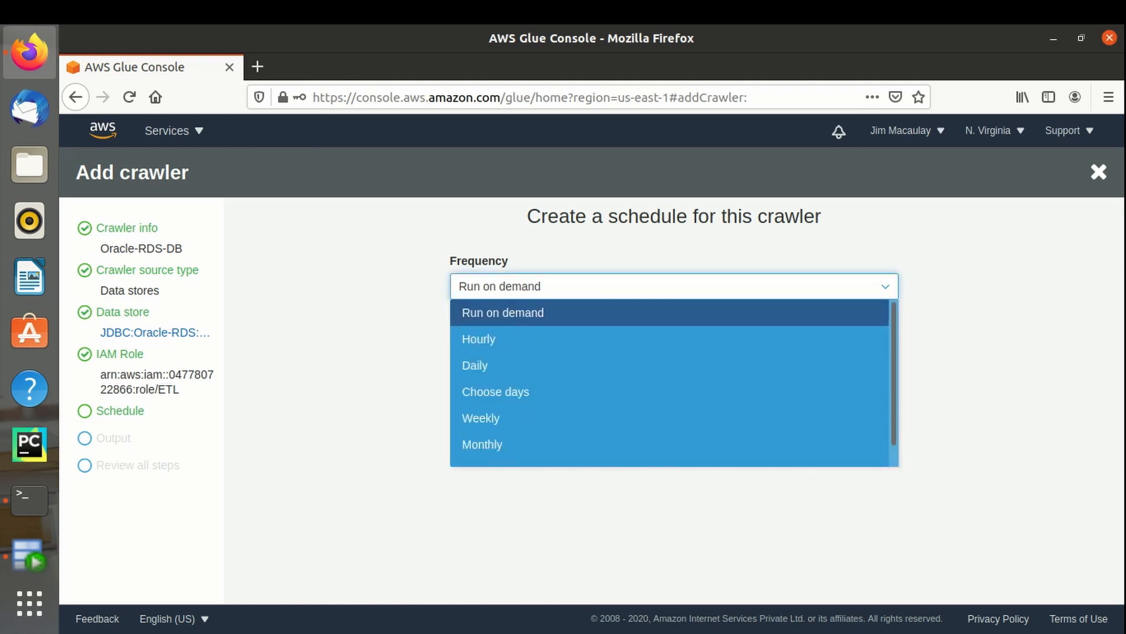
pyautogui.click(587, 312)
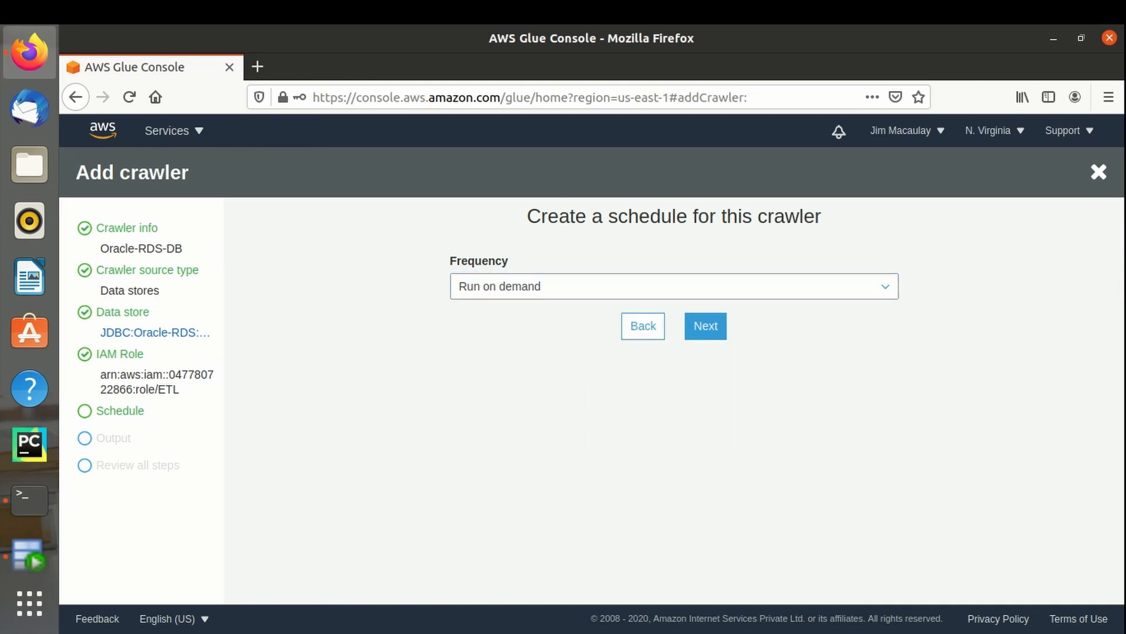
pyautogui.click(706, 325)
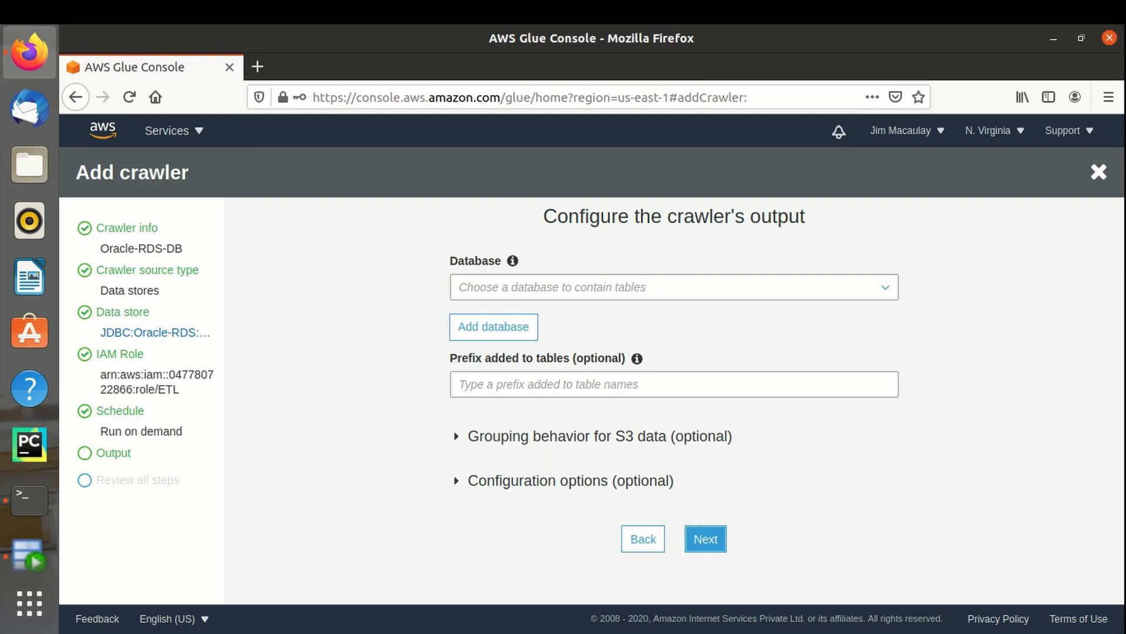
# - Choose oracle-rds as the crawler's output database, leaving the table prefix empty
pyautogui.click(675, 287)
pyautogui.click(674, 326)
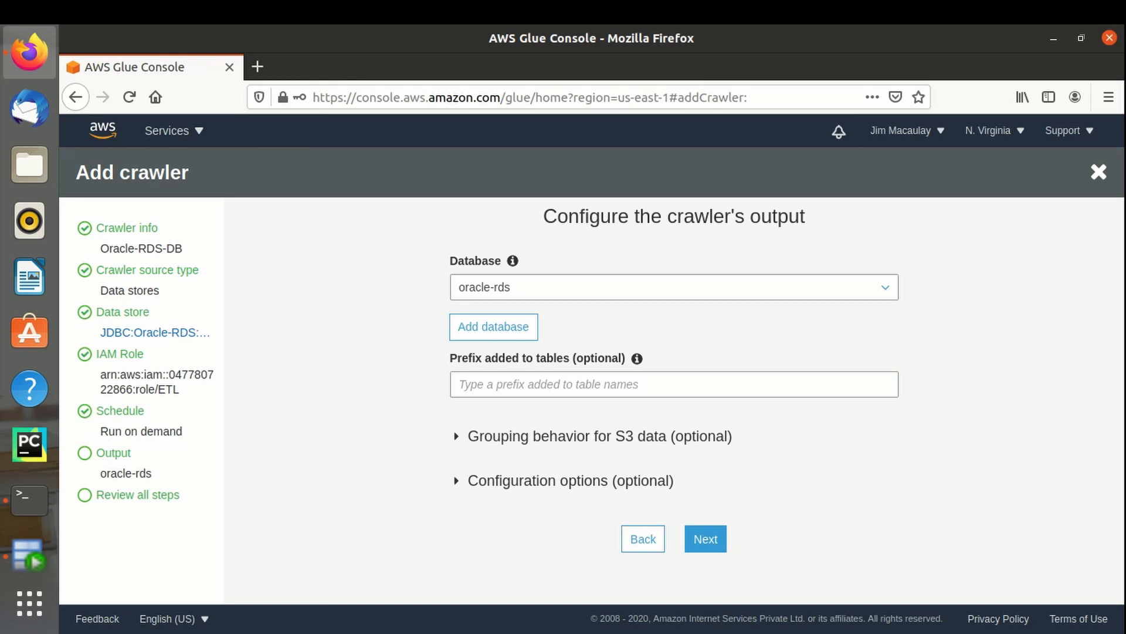
# - Review the crawler's optional S3 grouping behavior and configuration options, keep their defaults, and continue to the final review
pyautogui.click(673, 384)
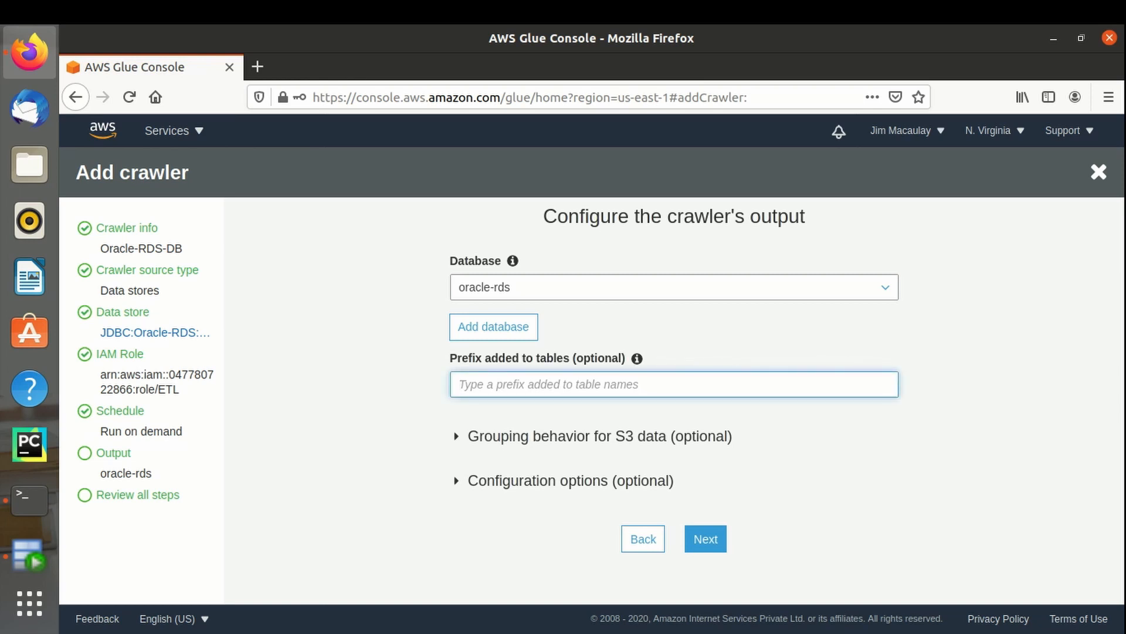
pyautogui.click(599, 436)
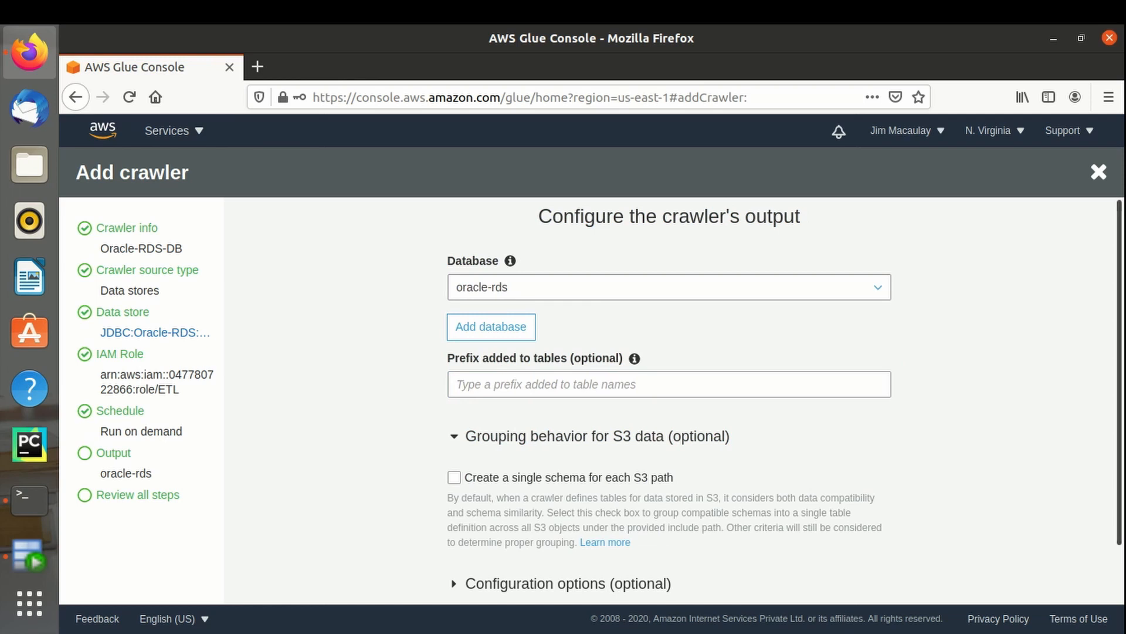
pyautogui.scroll(-2, 669, 399)
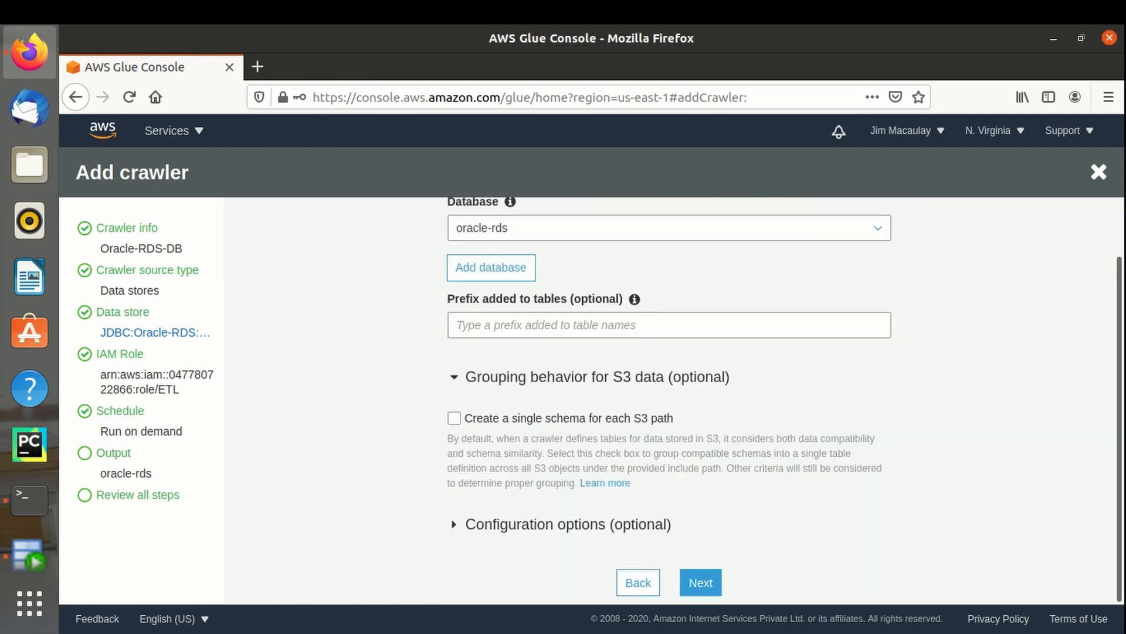
pyautogui.click(568, 524)
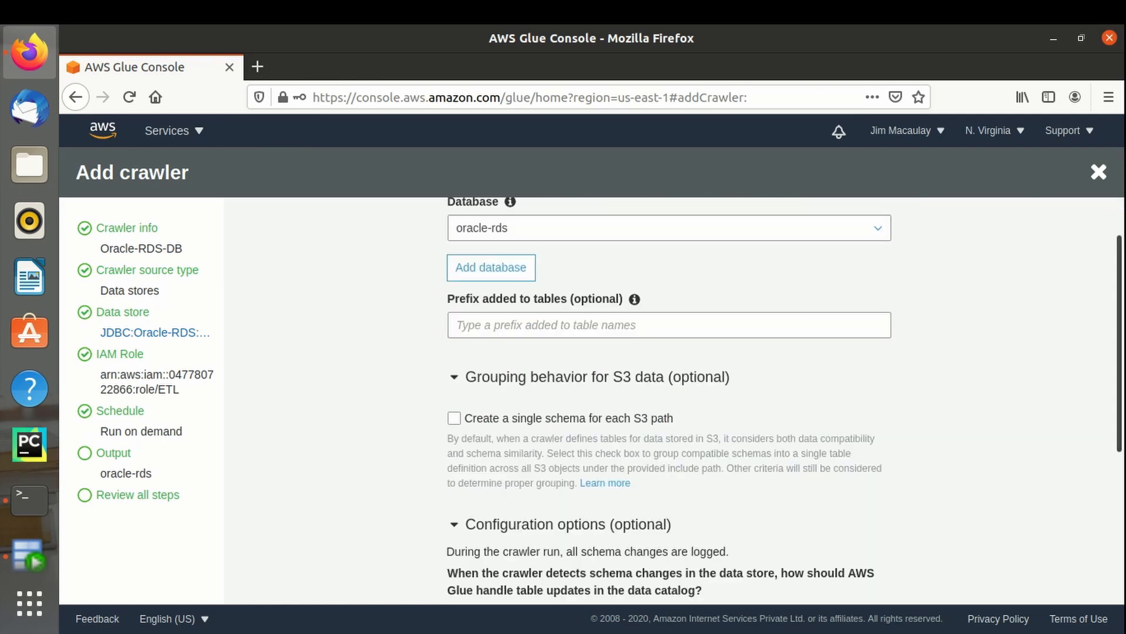
pyautogui.scroll(-5, 669, 399)
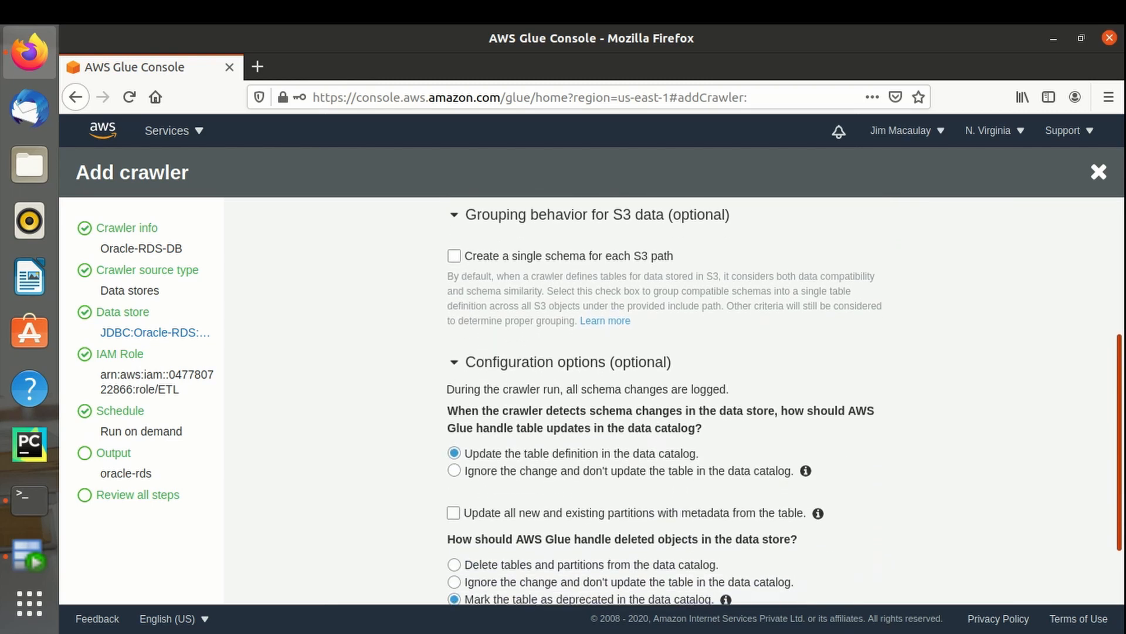
pyautogui.scroll(-2, 669, 399)
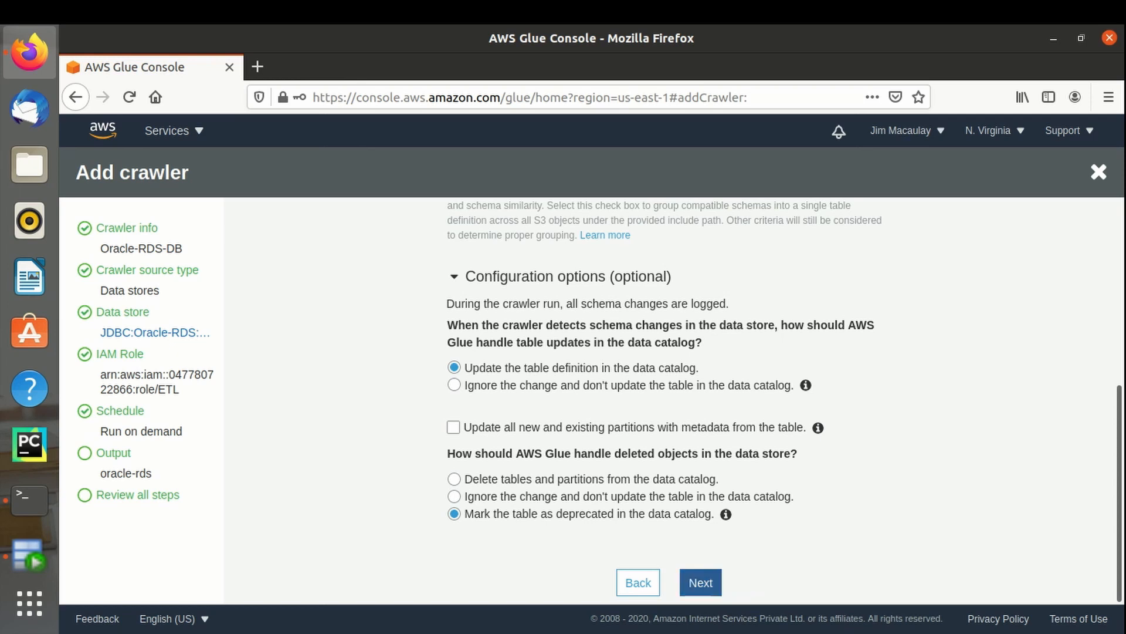
pyautogui.click(700, 583)
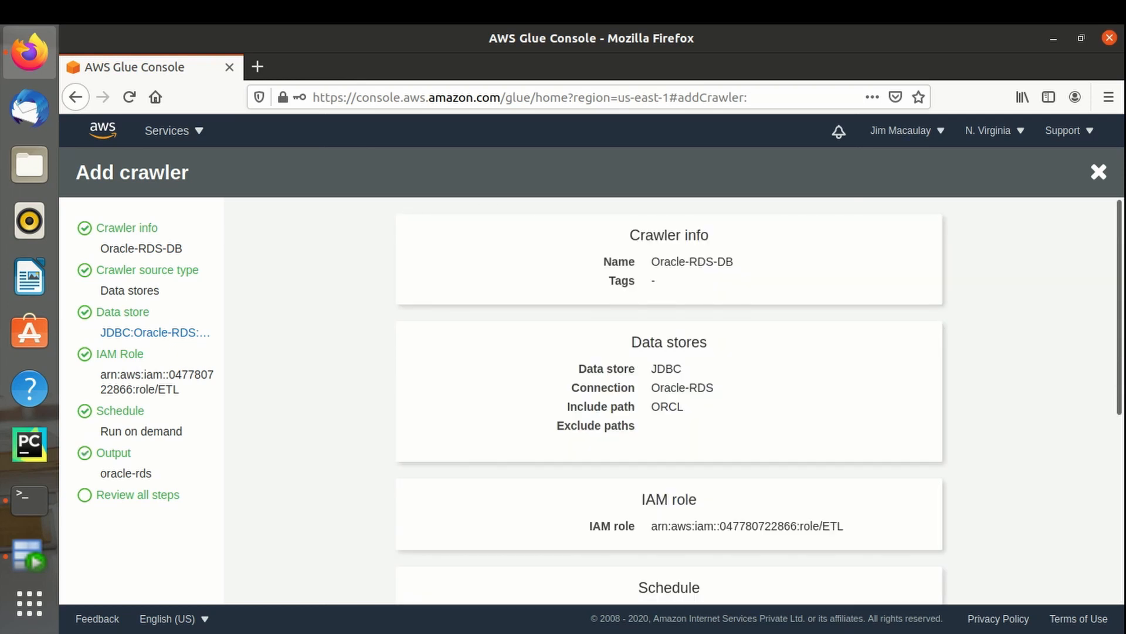
# - Review the Oracle-RDS-DB crawler's summary and finish creating the crawler
pyautogui.scroll(-5, 669, 401)
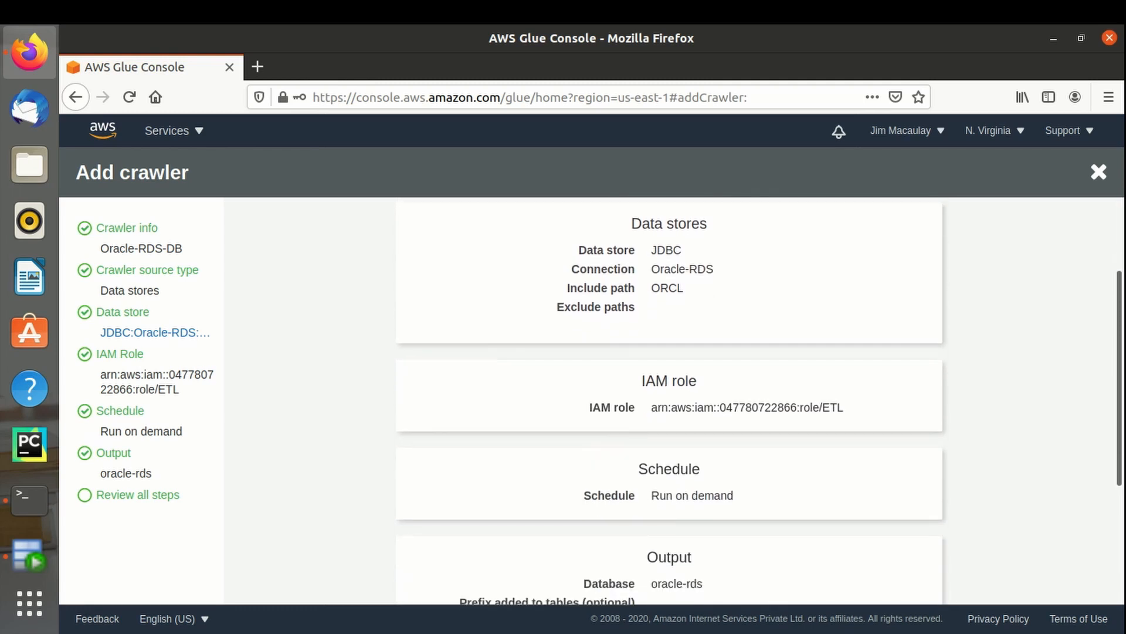
pyautogui.scroll(-5, 669, 401)
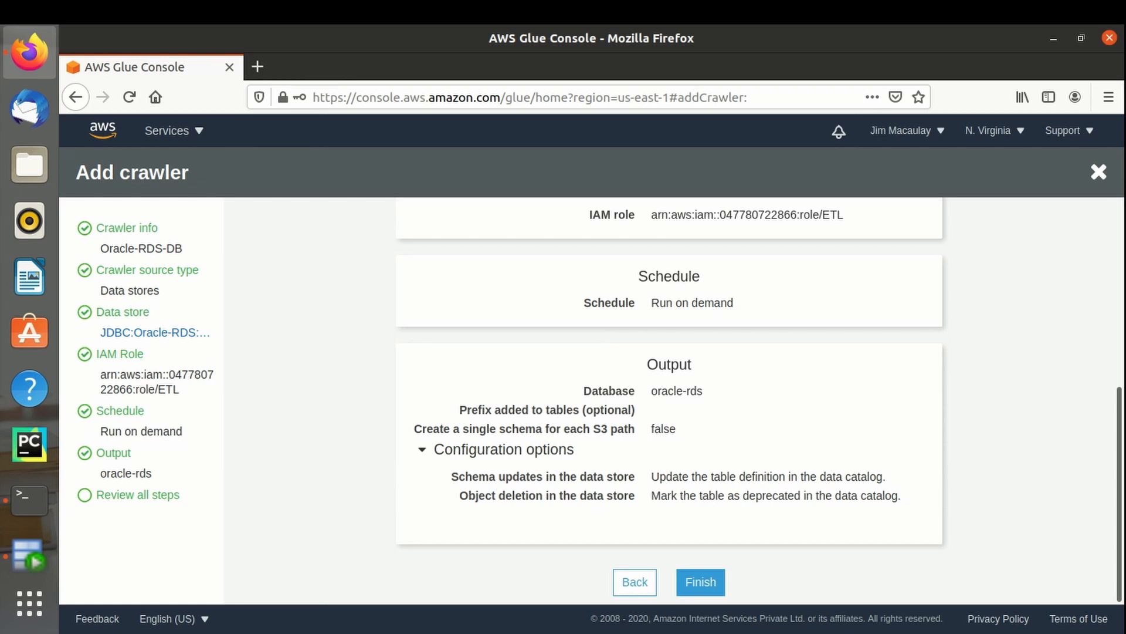
pyautogui.click(701, 581)
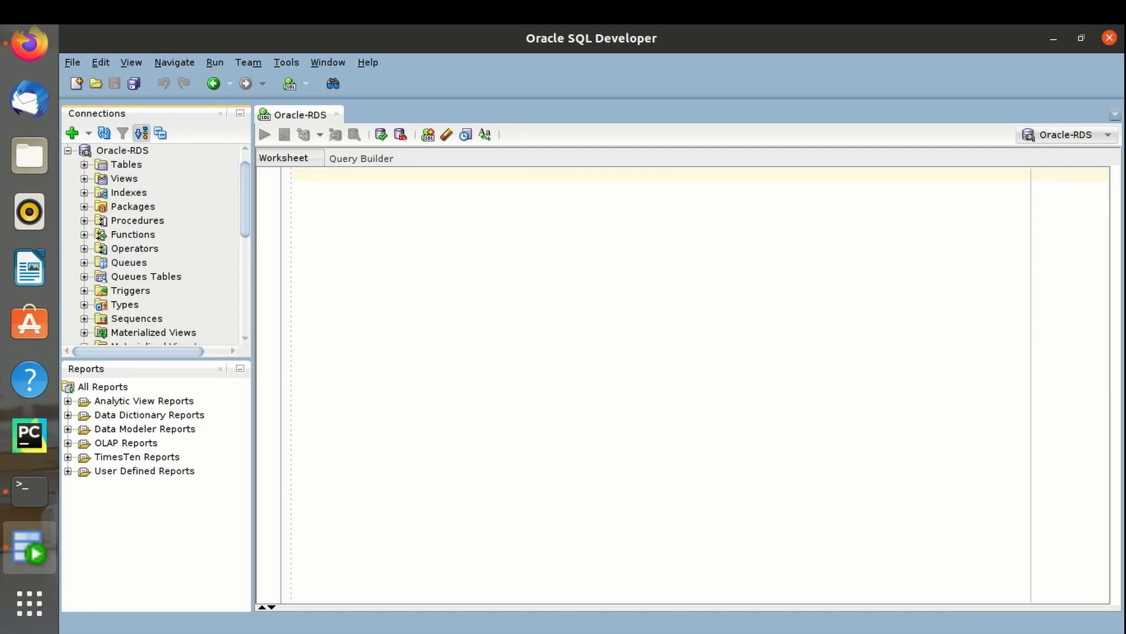
# - List the Oracle-RDS connection's tables in Oracle SQL Developer, and run the Oracle-RDS-DB crawler back in the AWS Glue Console in Firefox
pyautogui.click(84, 165)
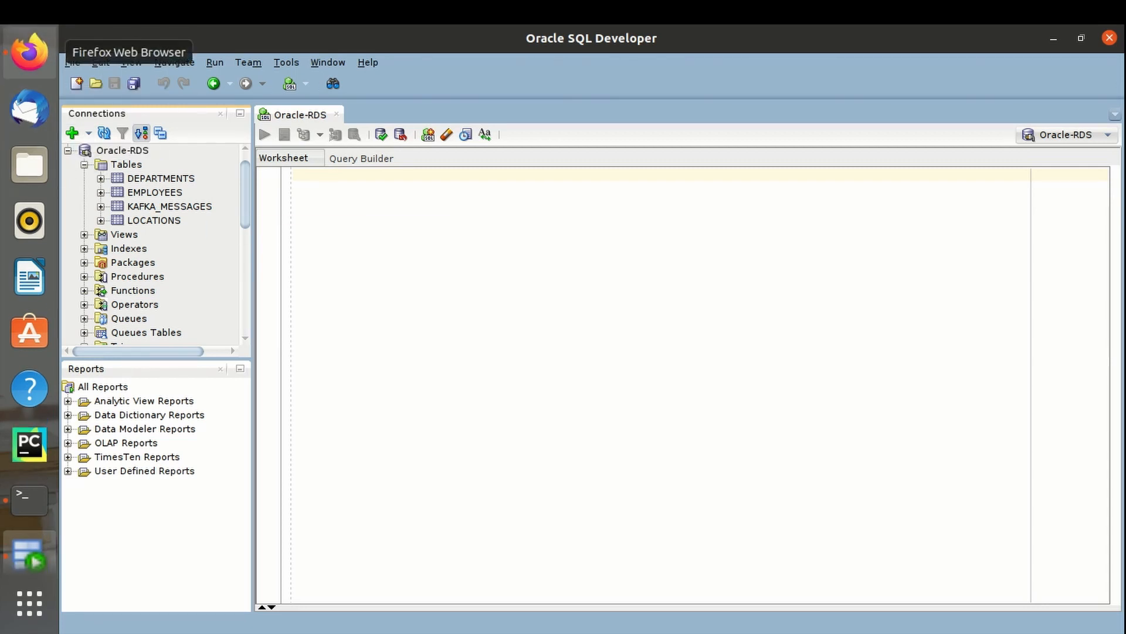
pyautogui.click(30, 52)
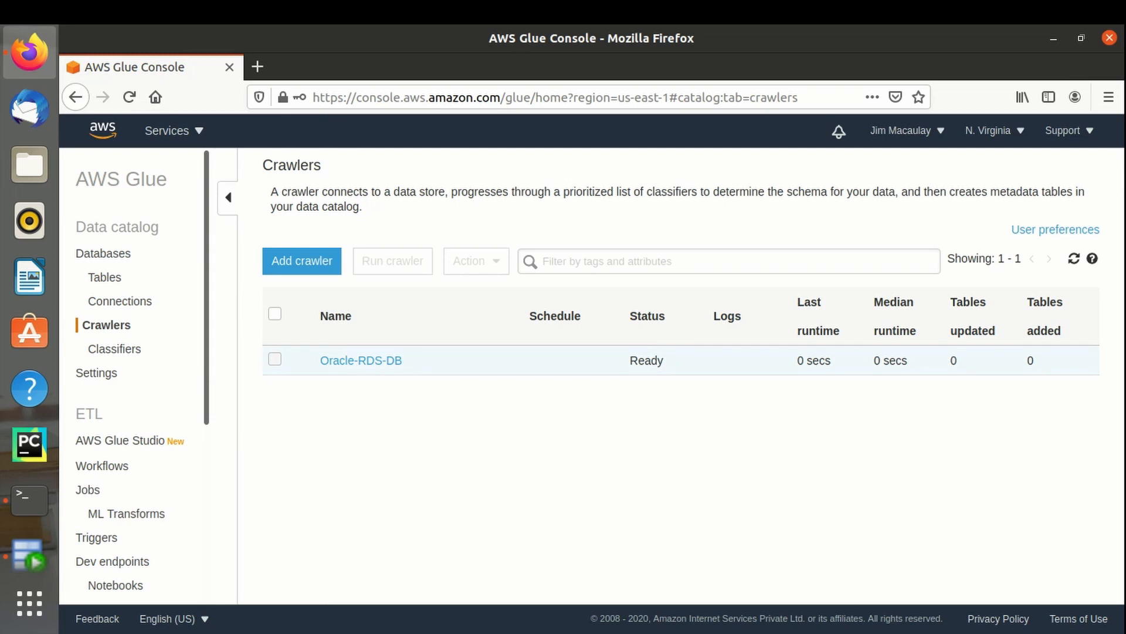
pyautogui.click(275, 359)
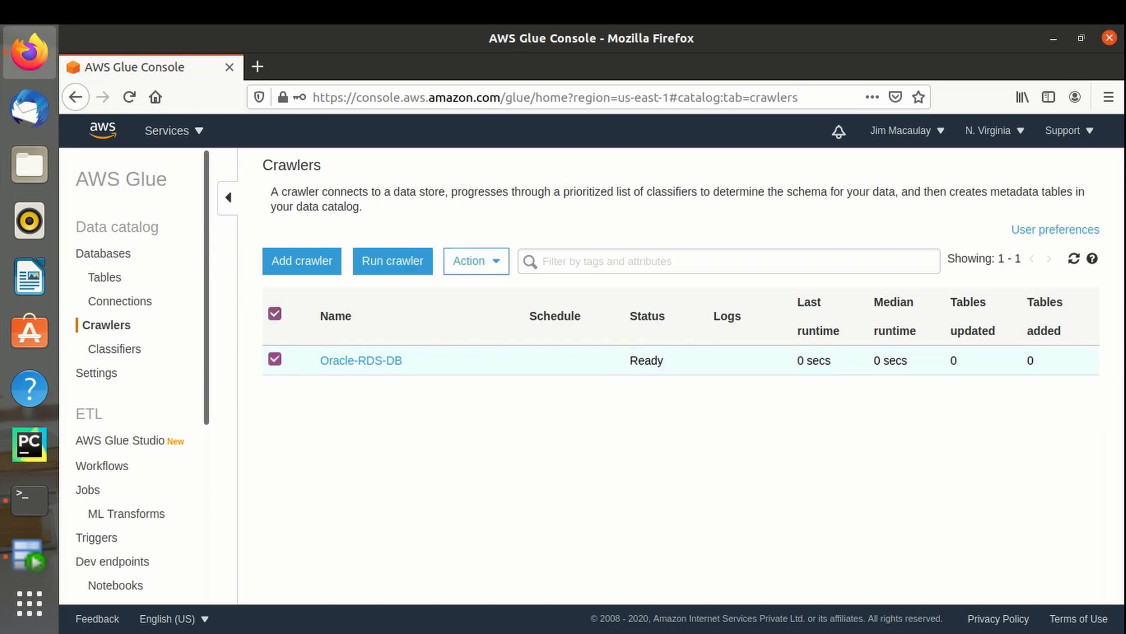
pyautogui.click(393, 261)
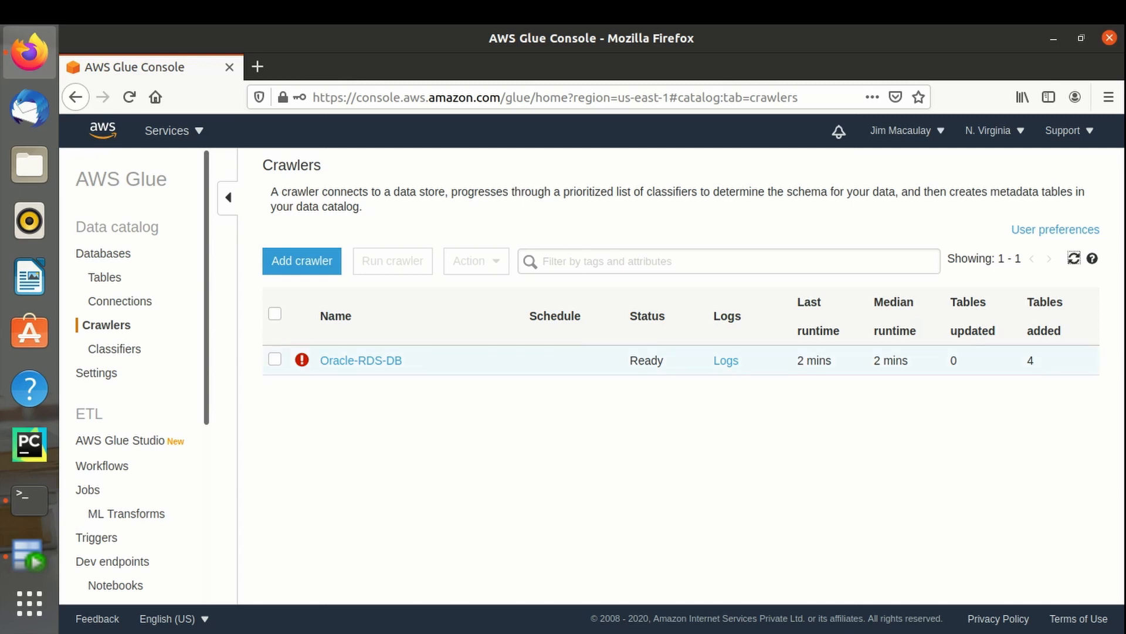
# - Check the Oracle-RDS-DB crawler's status, last runtime and number of tables added, and open the Data Catalog's table list
pyautogui.doubleClick(647, 361)
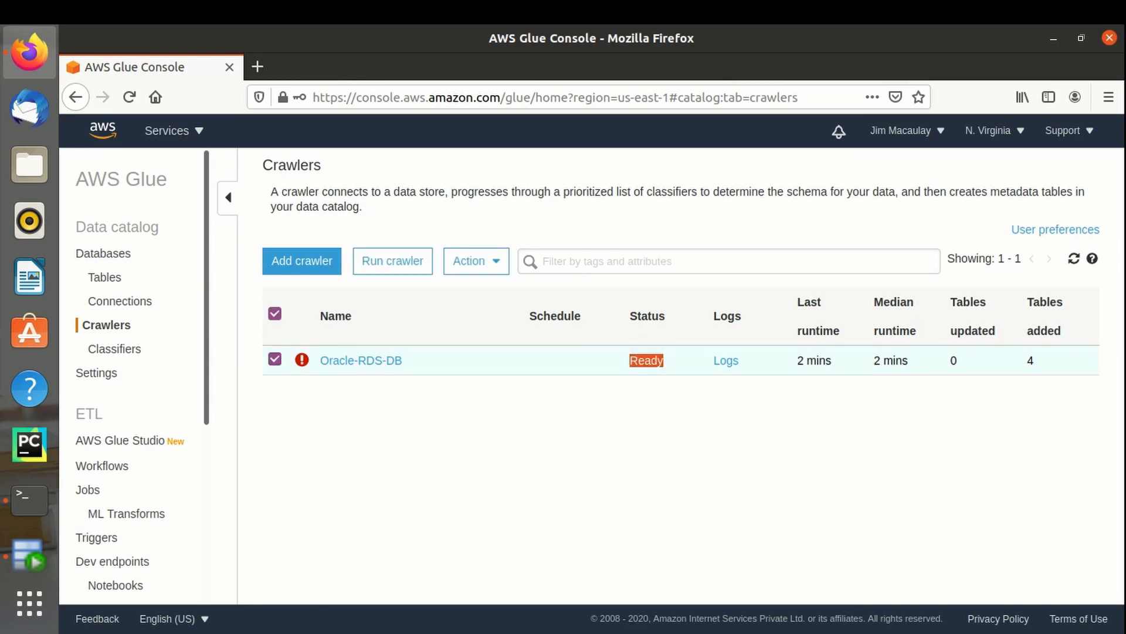
pyautogui.click(646, 361)
pyautogui.tripleClick(814, 361)
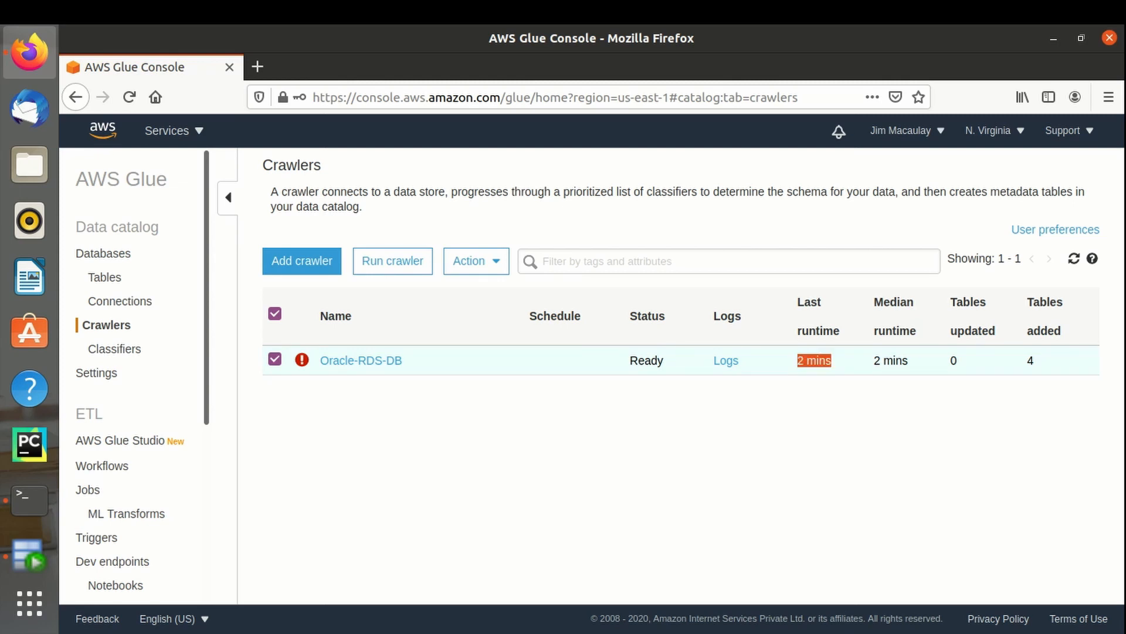
pyautogui.click(815, 360)
pyautogui.doubleClick(1031, 360)
pyautogui.click(1031, 361)
pyautogui.click(105, 277)
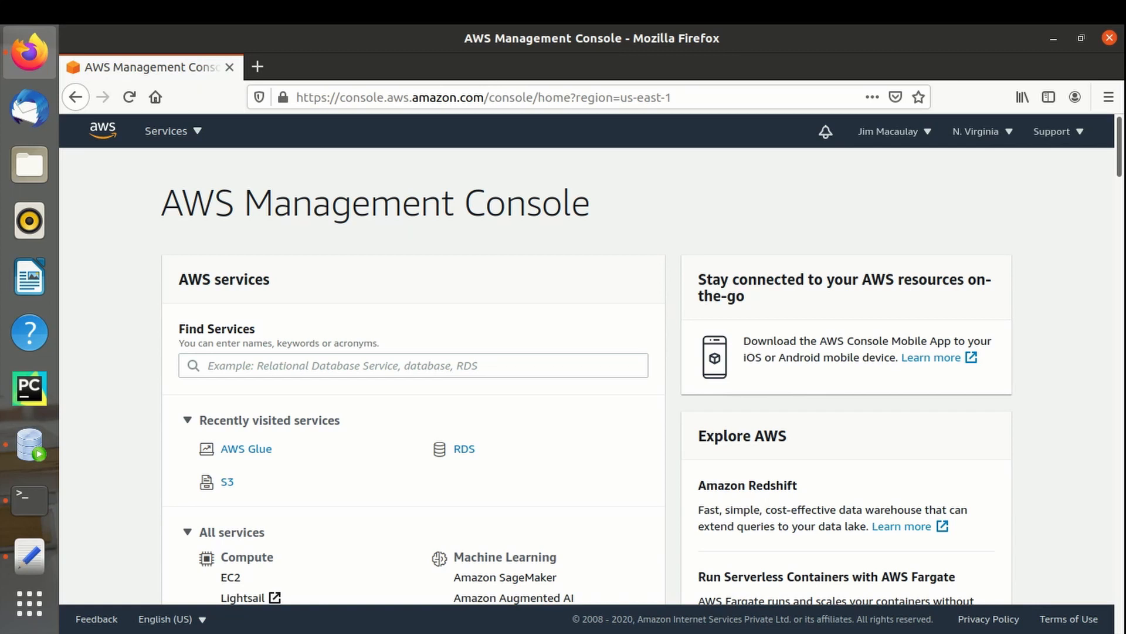
# - Open AWS Glue from the AWS Management Console and go to its ETL jobs list
pyautogui.click(173, 131)
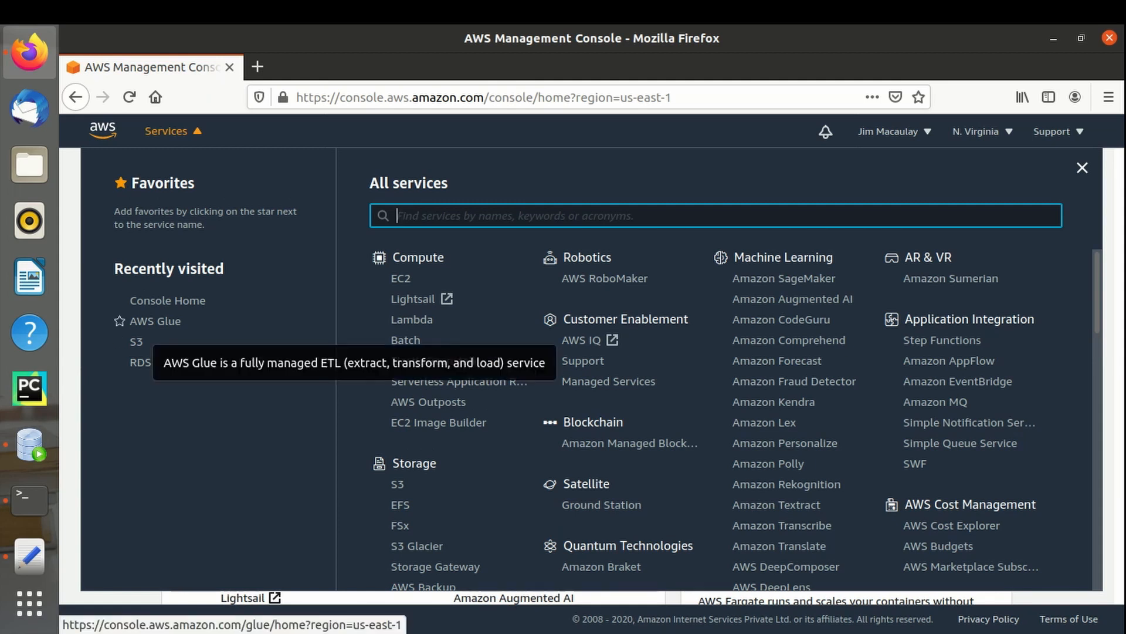
pyautogui.click(155, 321)
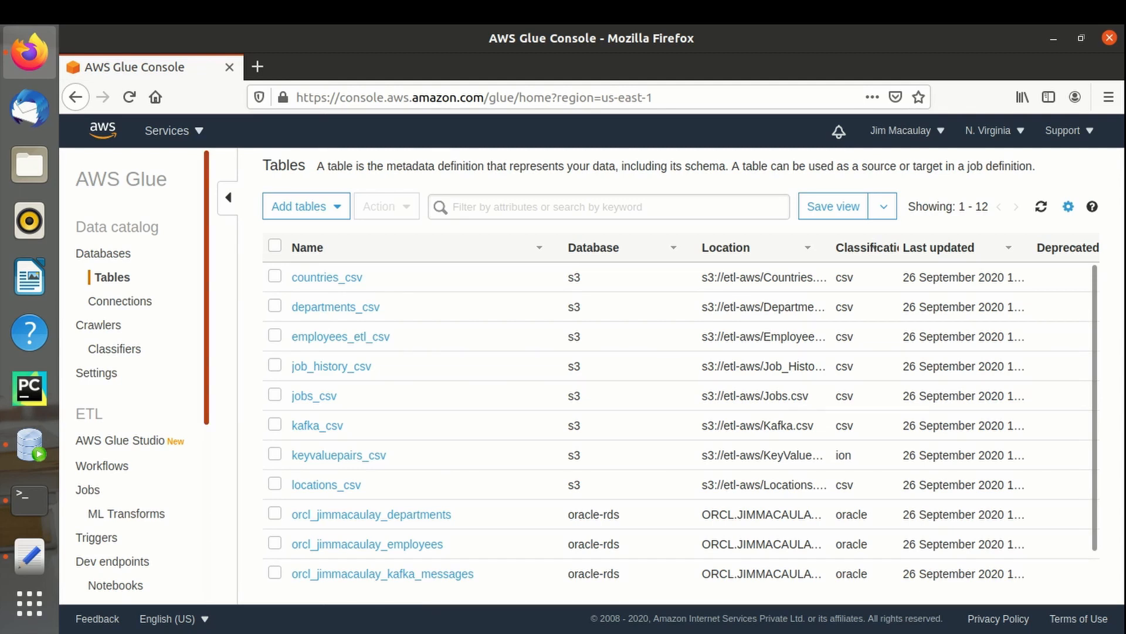
pyautogui.scroll(-3, 135, 376)
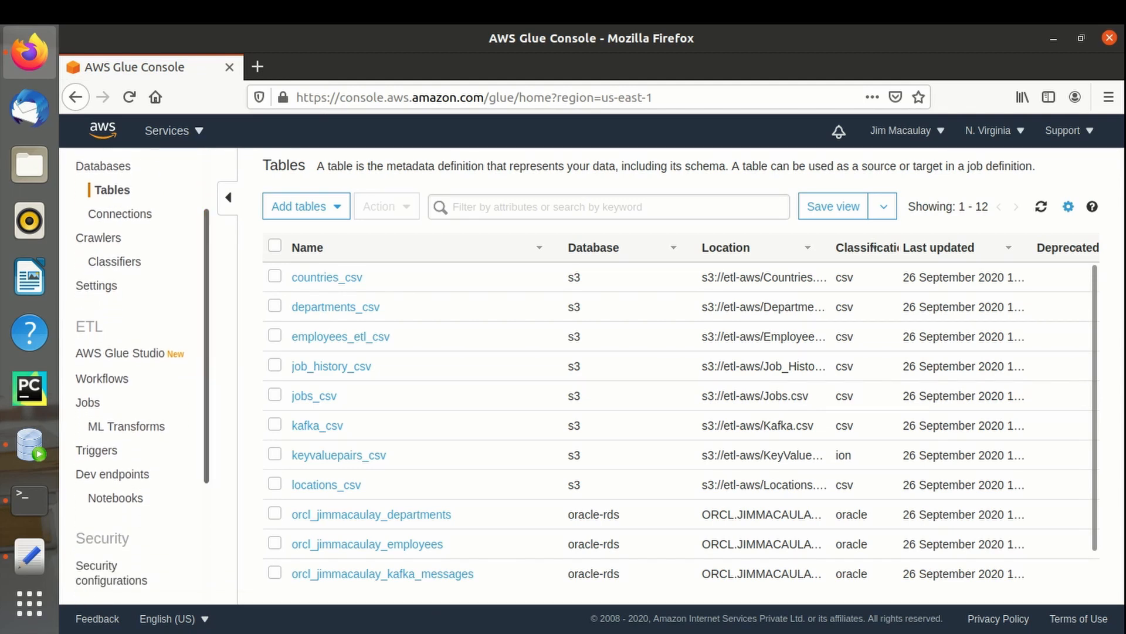
pyautogui.click(94, 402)
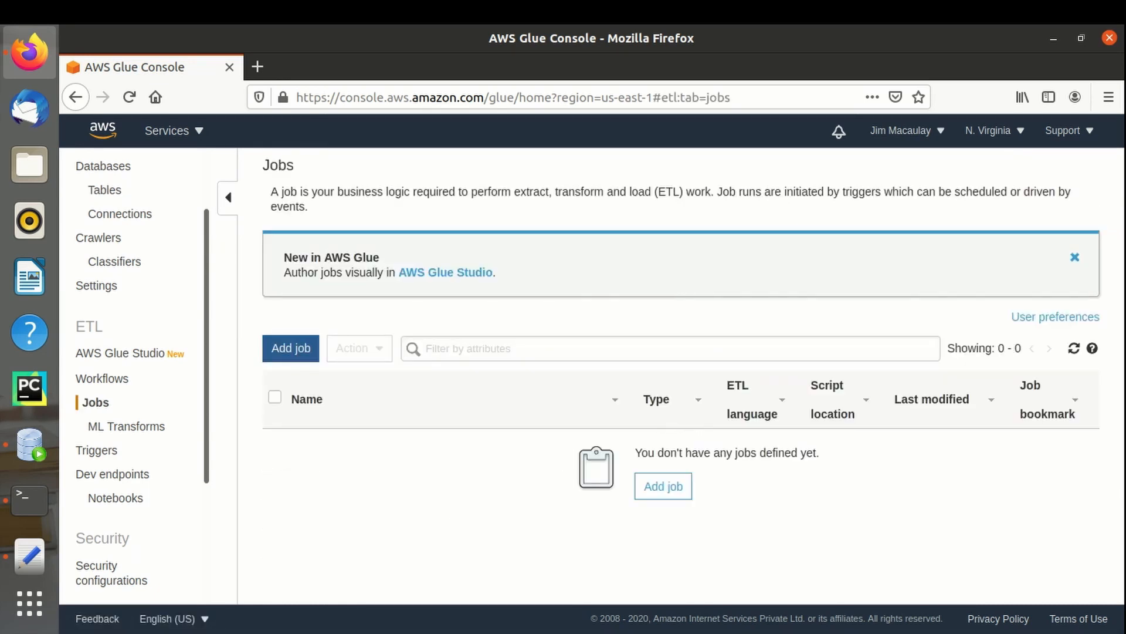
# - Start a new Glue job named Employees and assign it the ETL IAM role
pyautogui.click(291, 349)
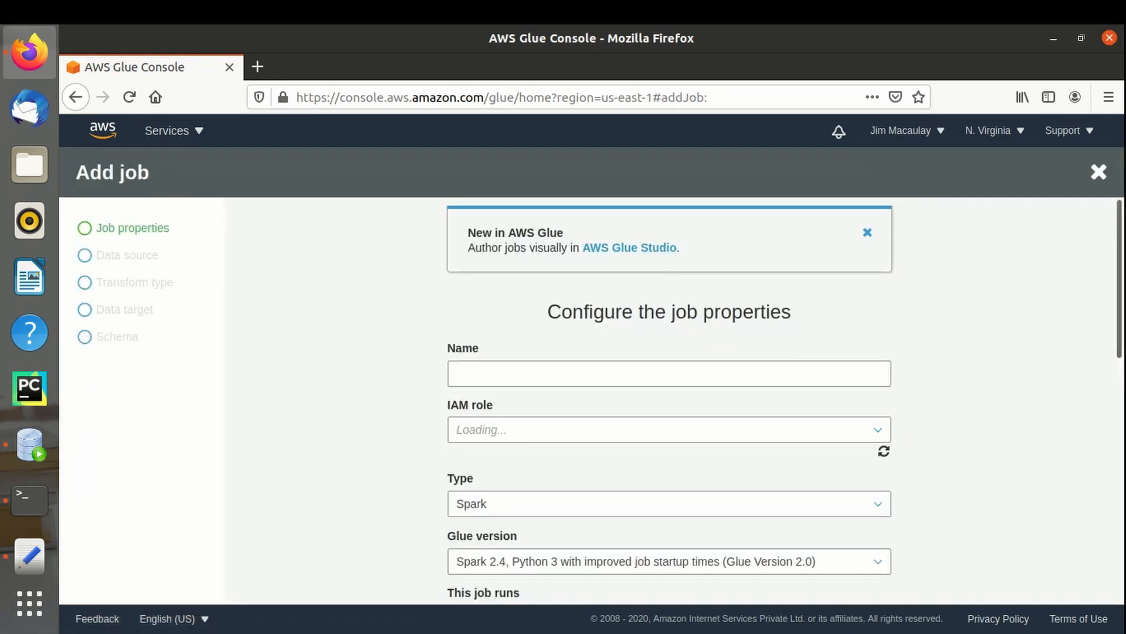
pyautogui.write('Em')
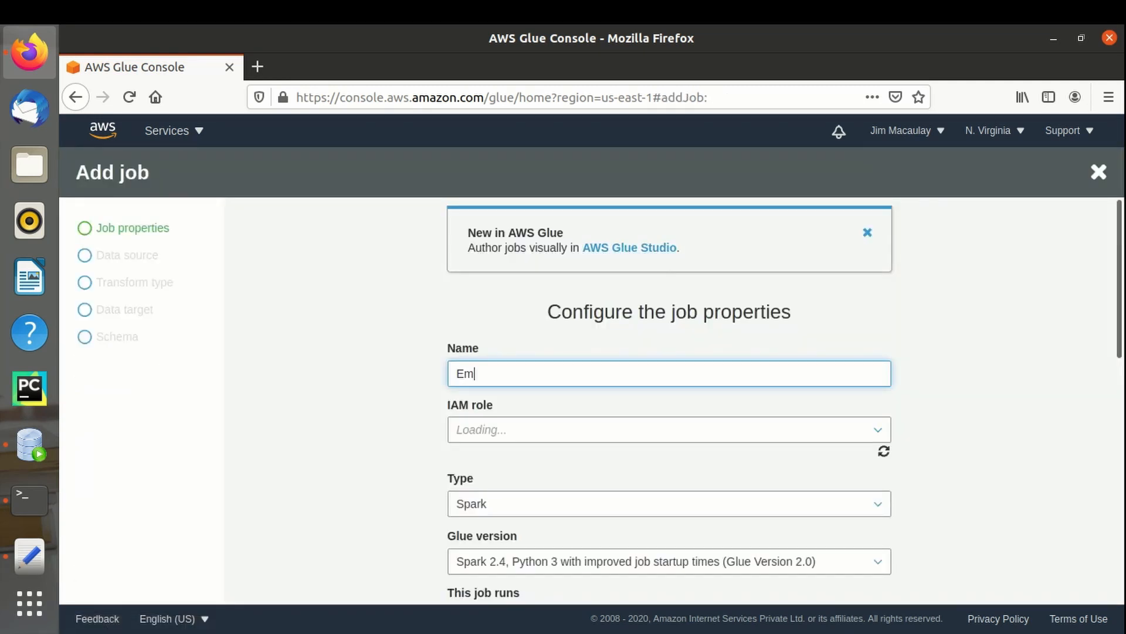
pyautogui.write('ployees')
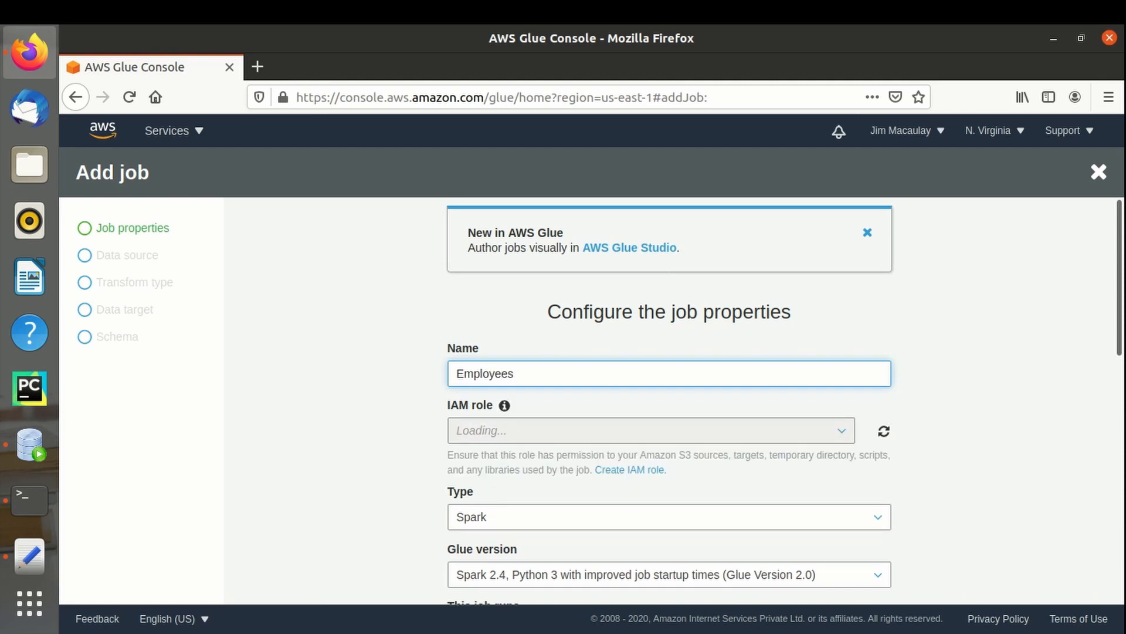
pyautogui.click(651, 430)
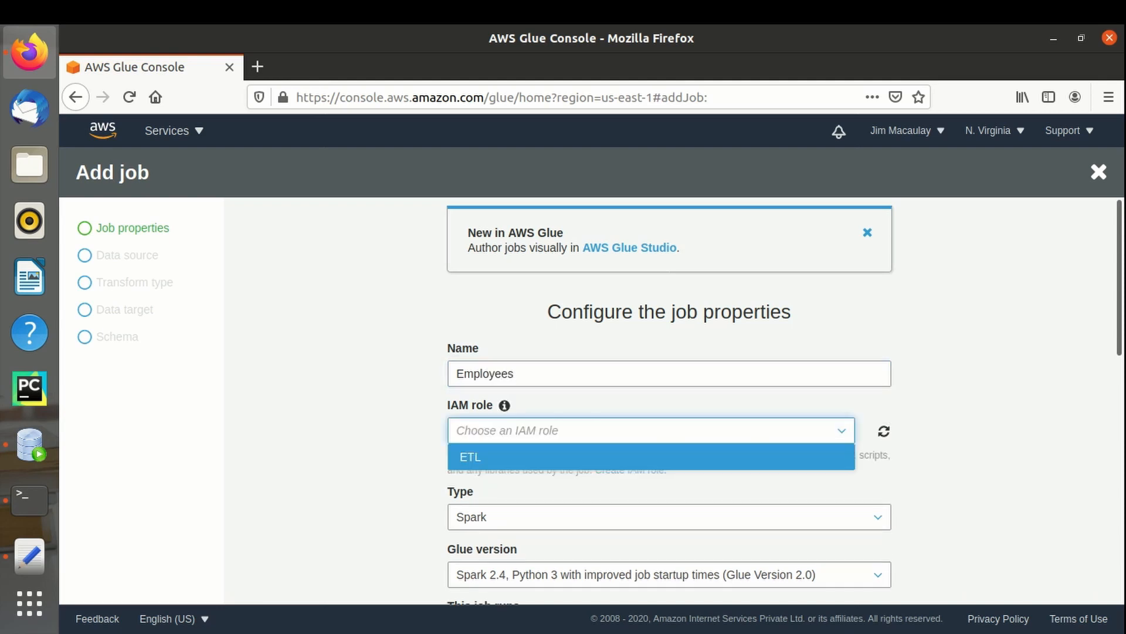
pyautogui.press('Return')
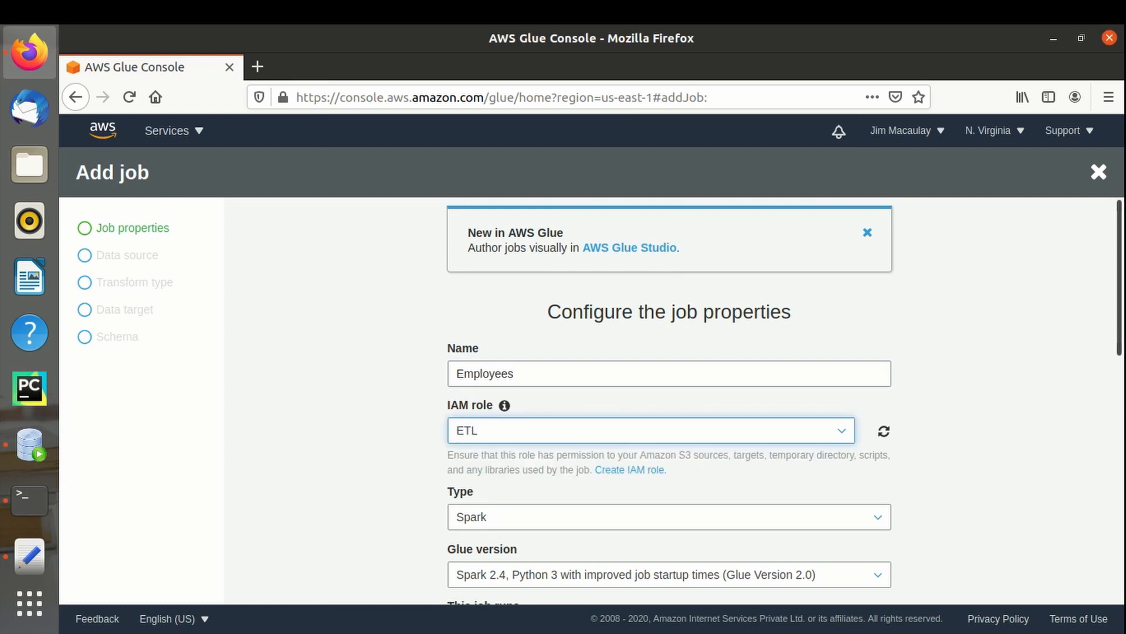
# - Set the job type to Spark and the Glue version to Spark 2.4, Python 3 with improved job startup times (Glue Version 2.0)
pyautogui.scroll(-1, 784, 401)
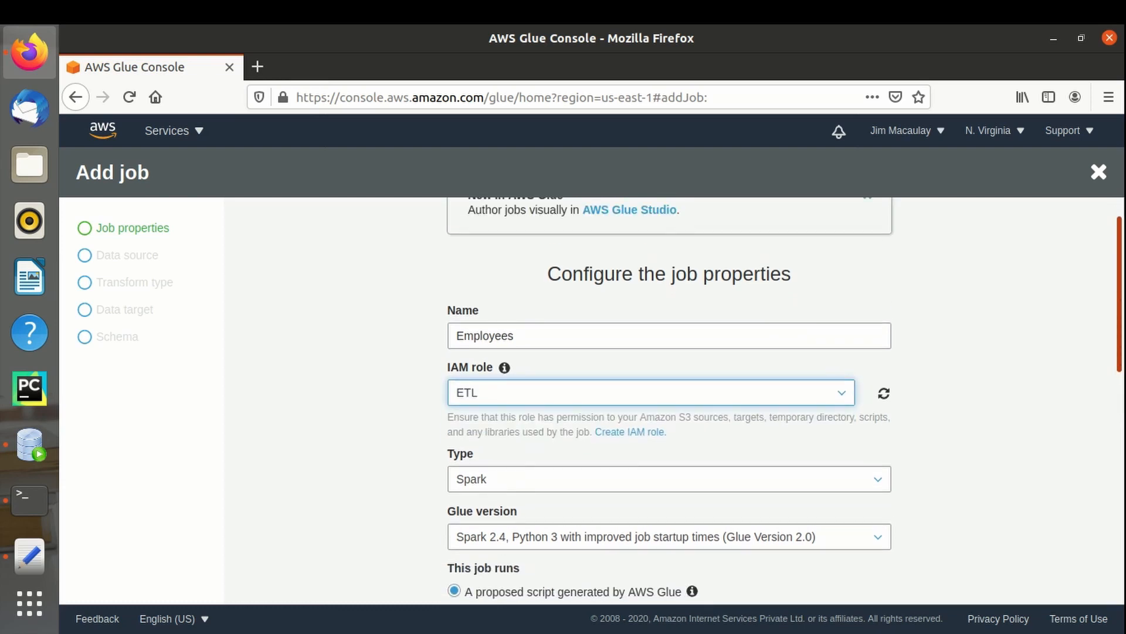
pyautogui.scroll(-3, 784, 401)
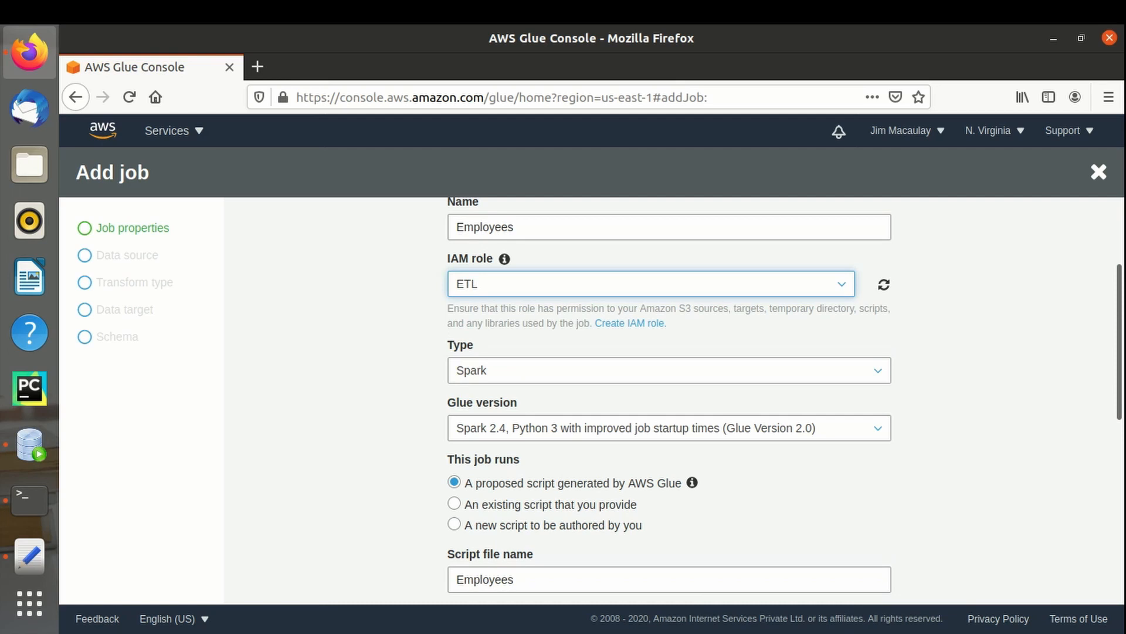
pyautogui.click(669, 370)
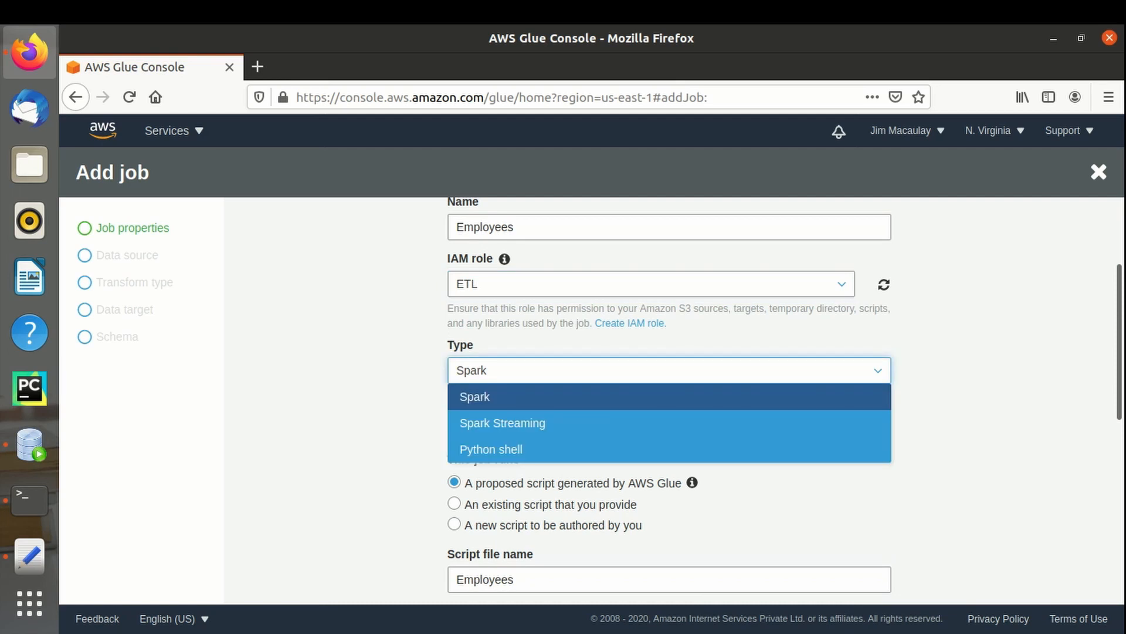
pyautogui.click(669, 396)
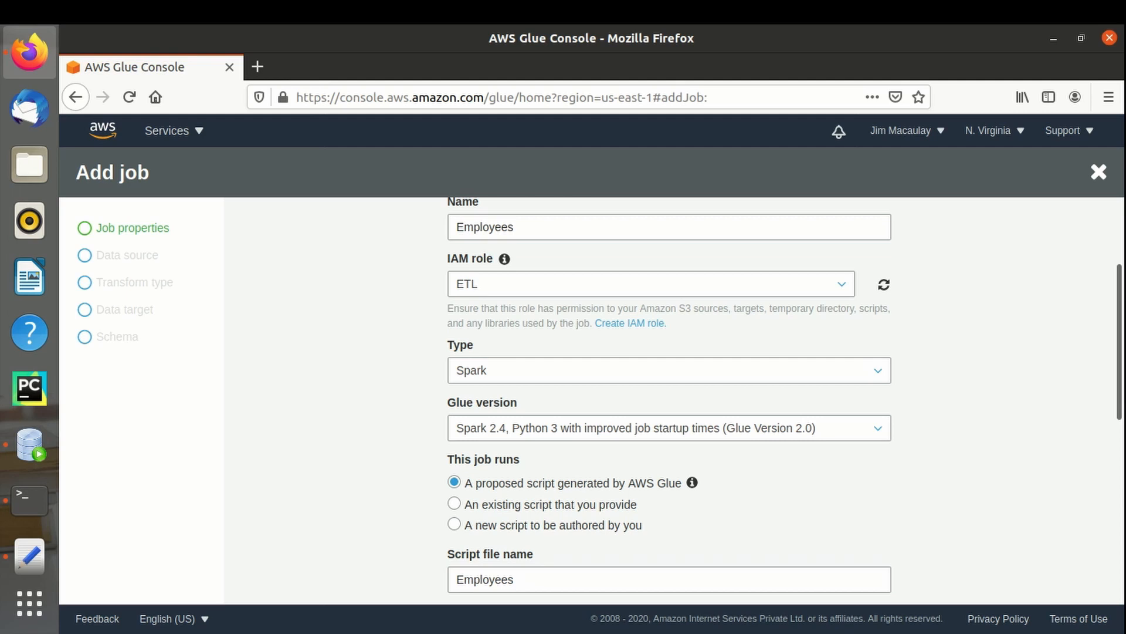
pyautogui.click(669, 429)
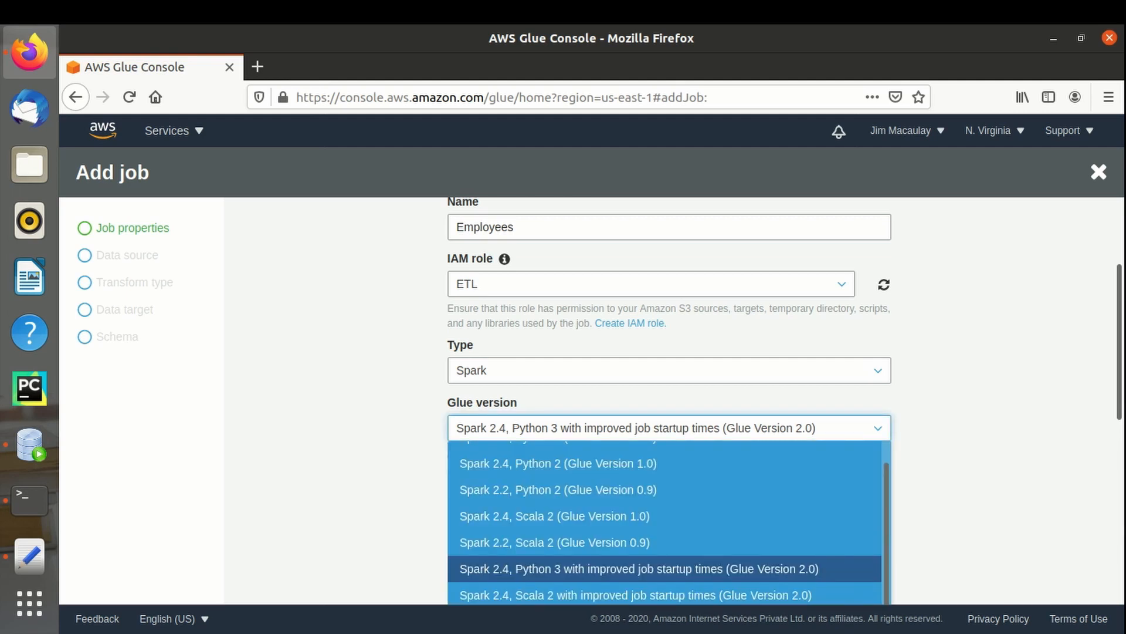
pyautogui.click(639, 568)
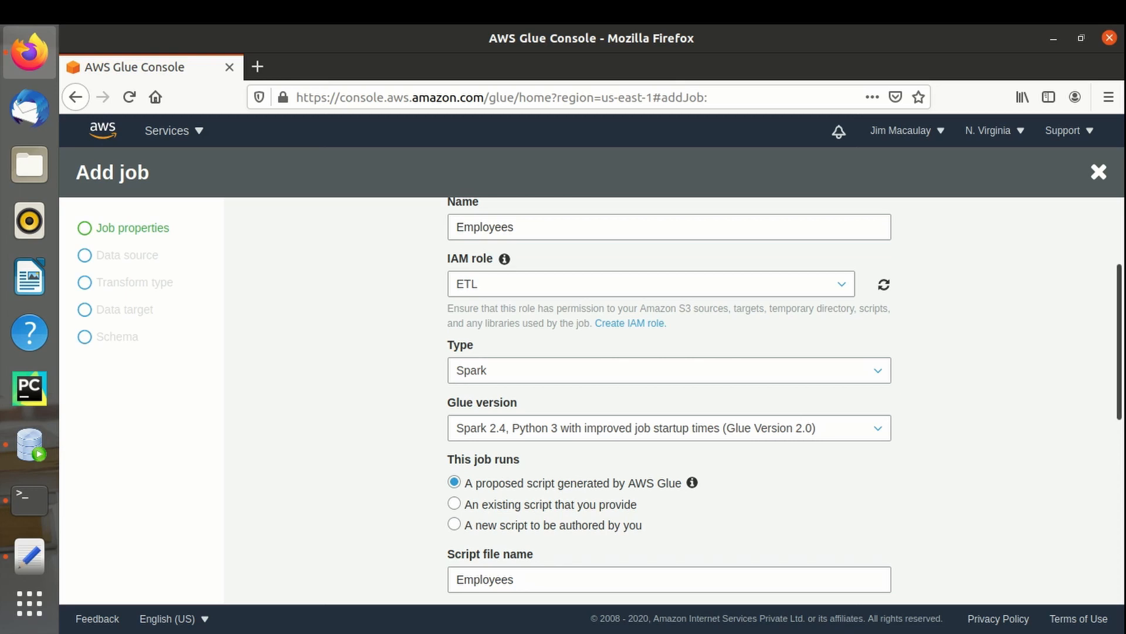
# - Set the Employees job's script storage path to s3://etl.scripts and its temporary directory to s3://etl.tmp
pyautogui.scroll(-5, 669, 405)
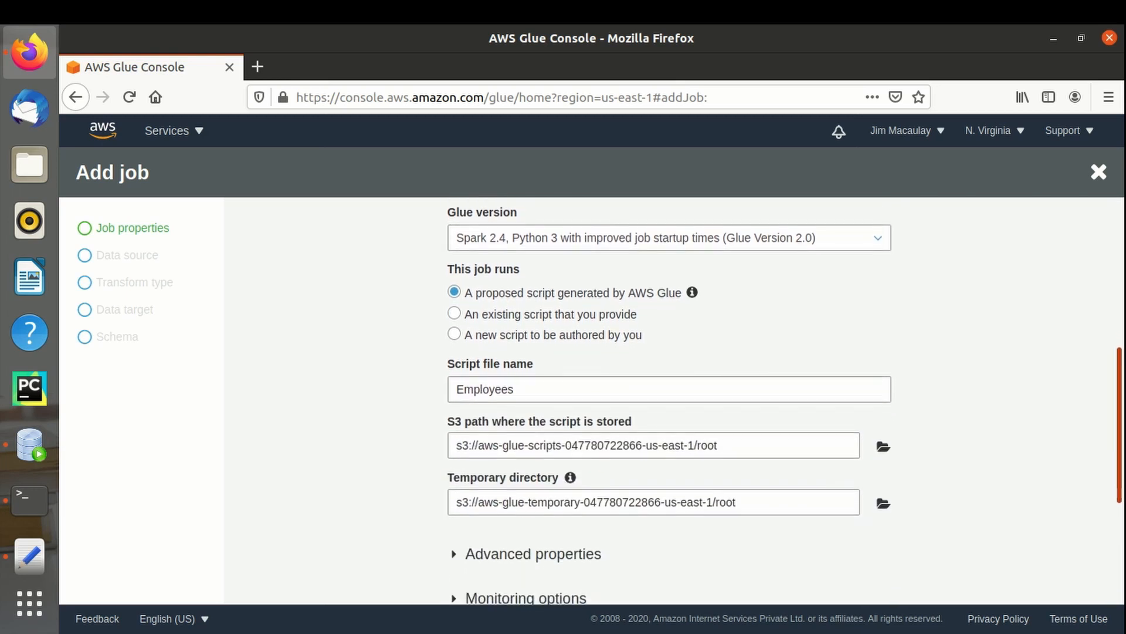
pyautogui.moveTo(1119, 425); pyautogui.dragTo(1119, 430)
pyautogui.moveTo(1119, 425); pyautogui.dragTo(1120, 453)
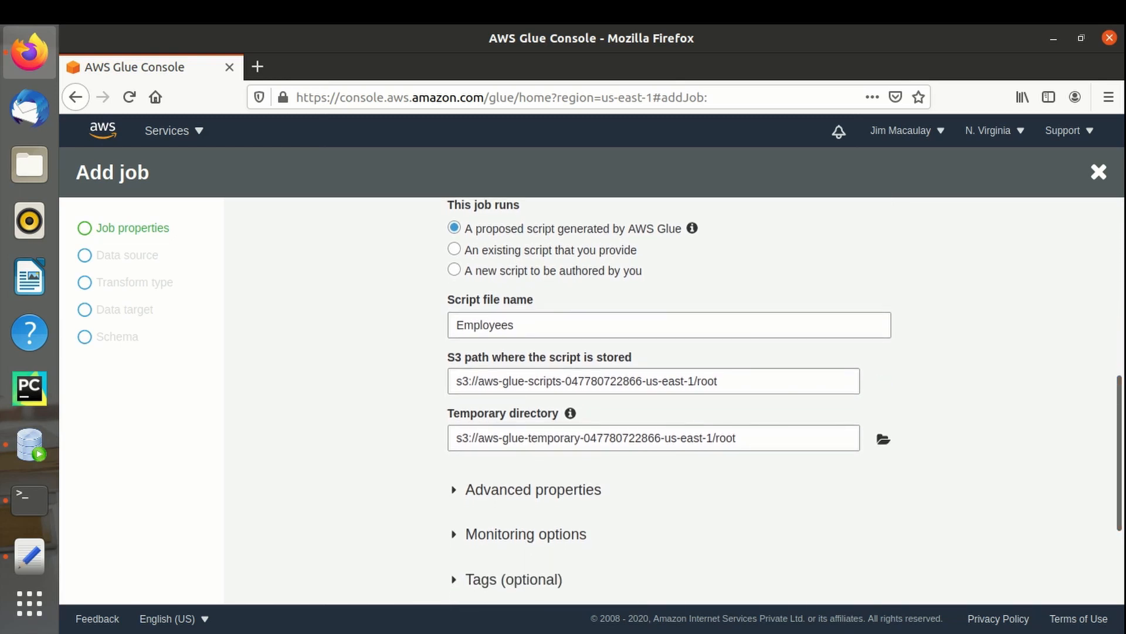
pyautogui.click(884, 382)
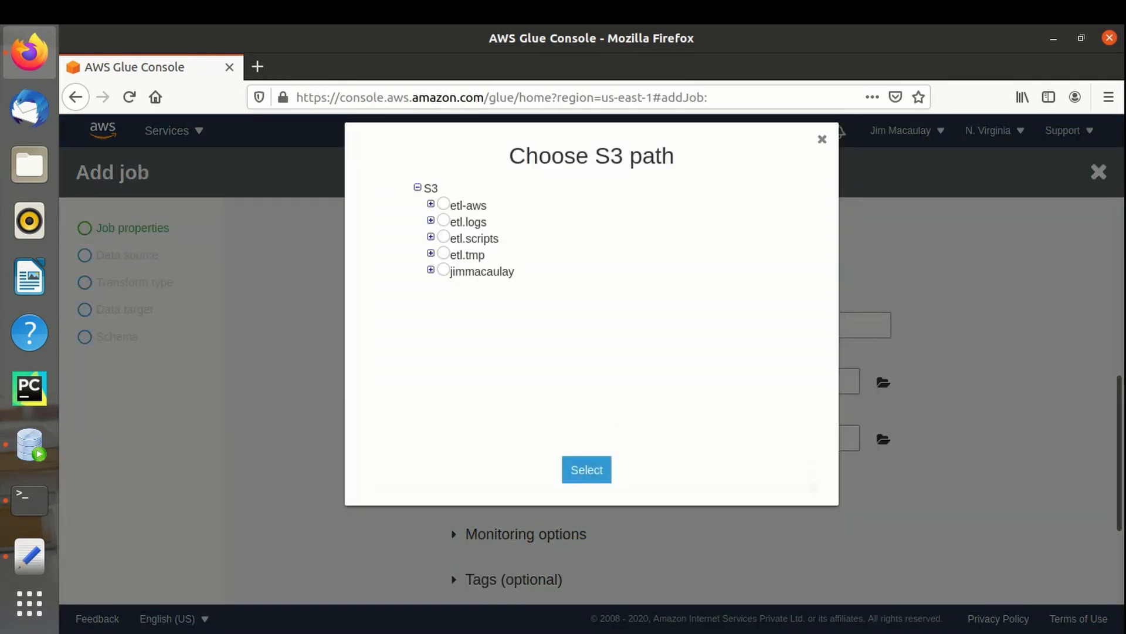
pyautogui.click(443, 237)
pyautogui.click(587, 470)
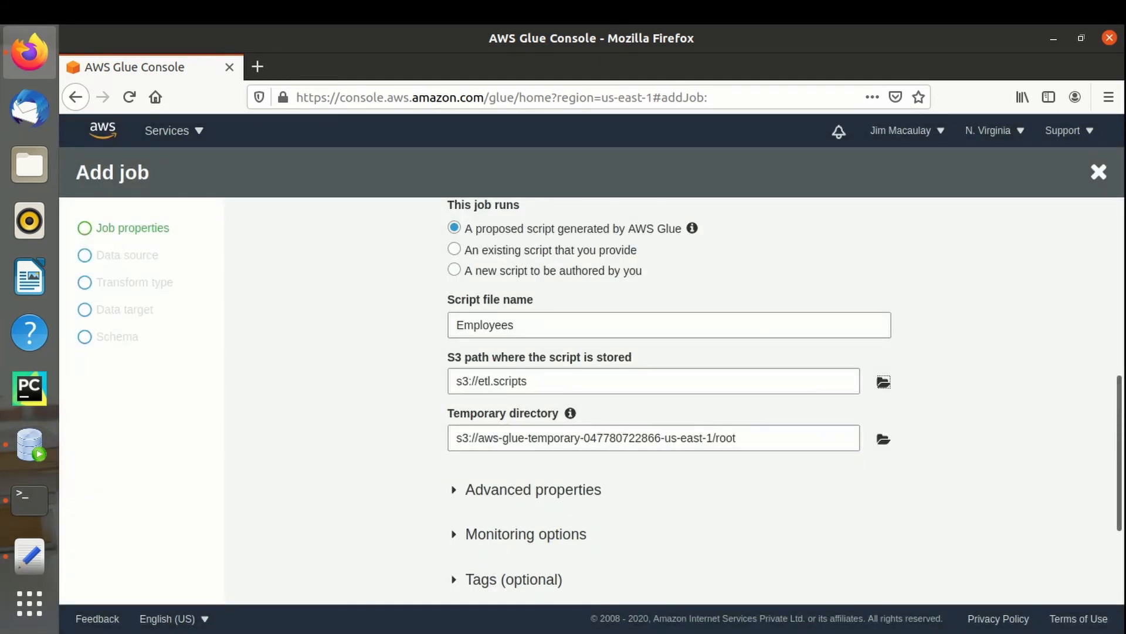
pyautogui.click(883, 439)
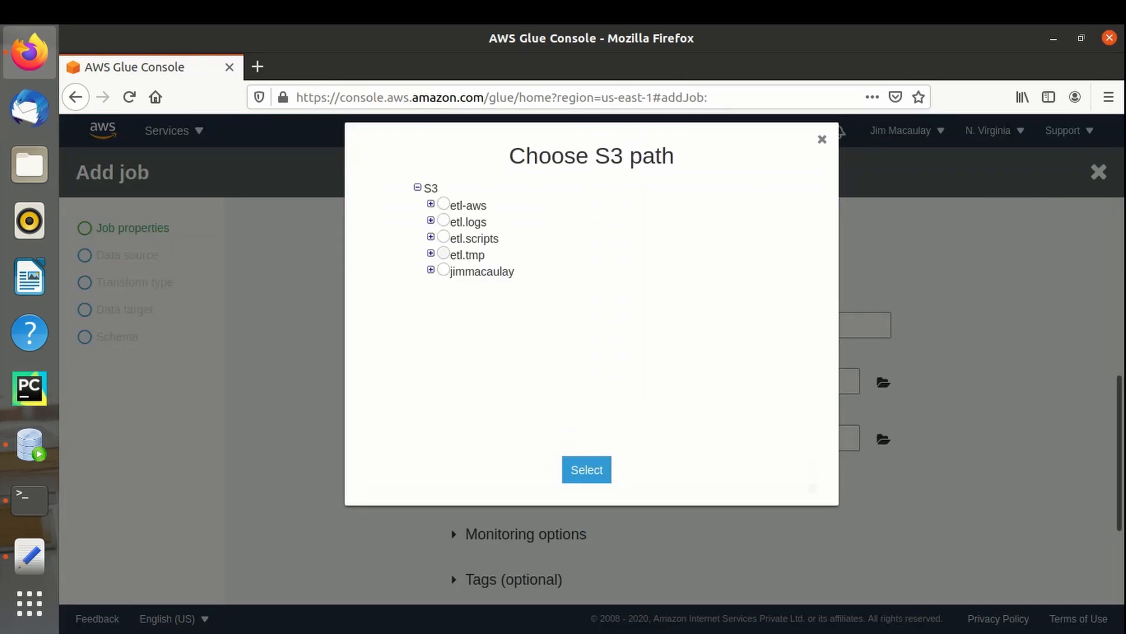
pyautogui.click(444, 253)
pyautogui.click(587, 469)
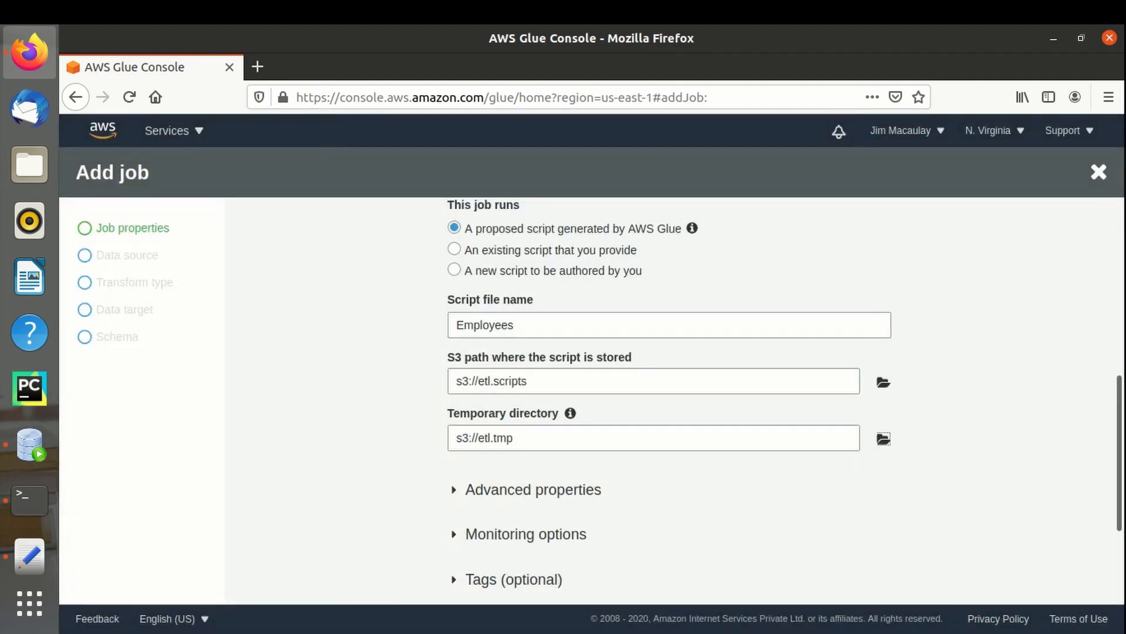
# - Expand and review the job's advanced properties with the job bookmark choices, the monitoring options and the optional tags
pyautogui.scroll(-3, 668, 401)
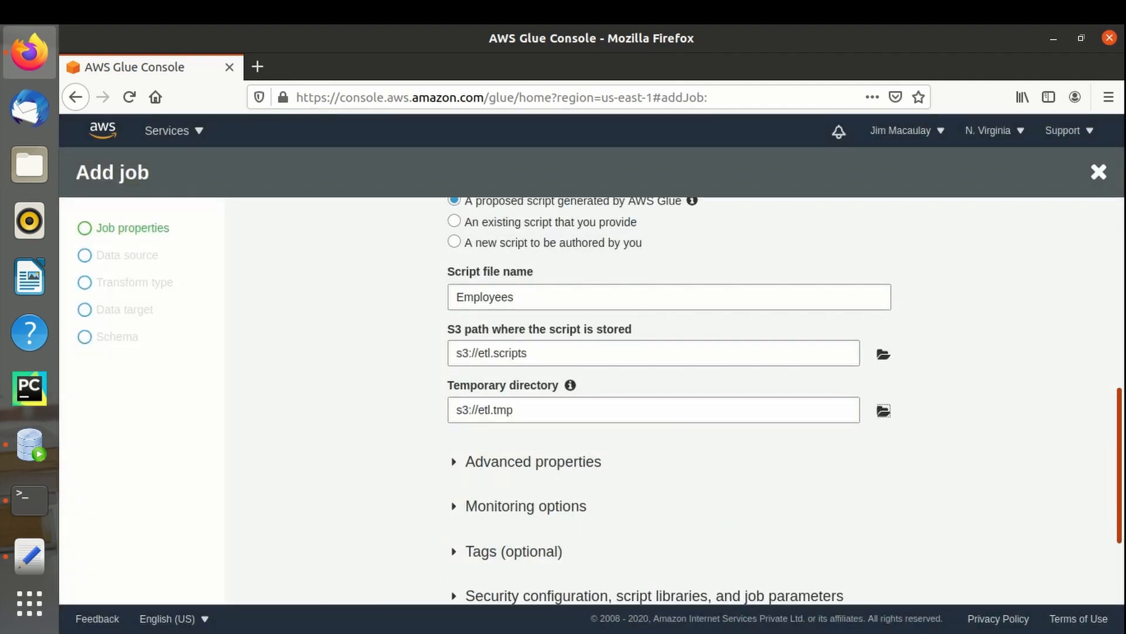
pyautogui.scroll(-1, 668, 396)
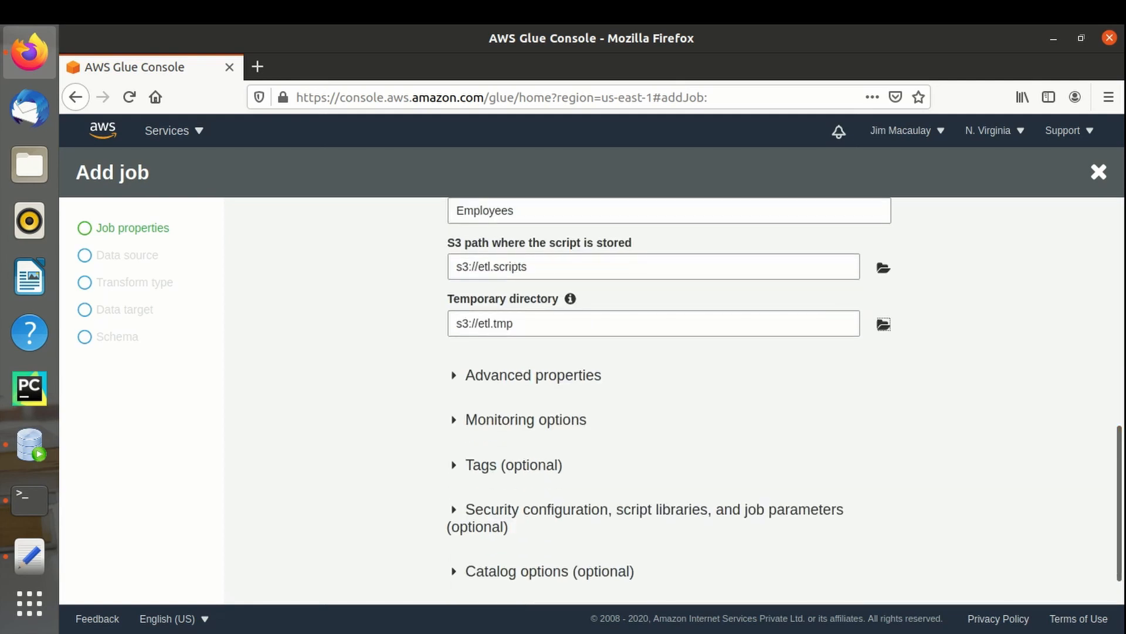
pyautogui.click(532, 376)
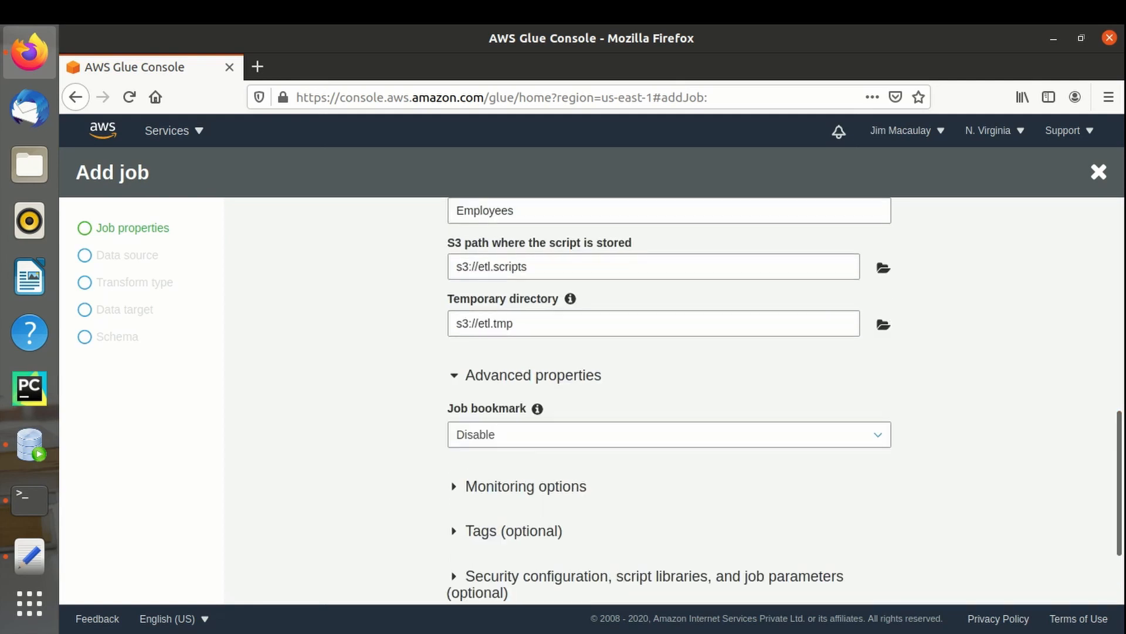
pyautogui.click(668, 435)
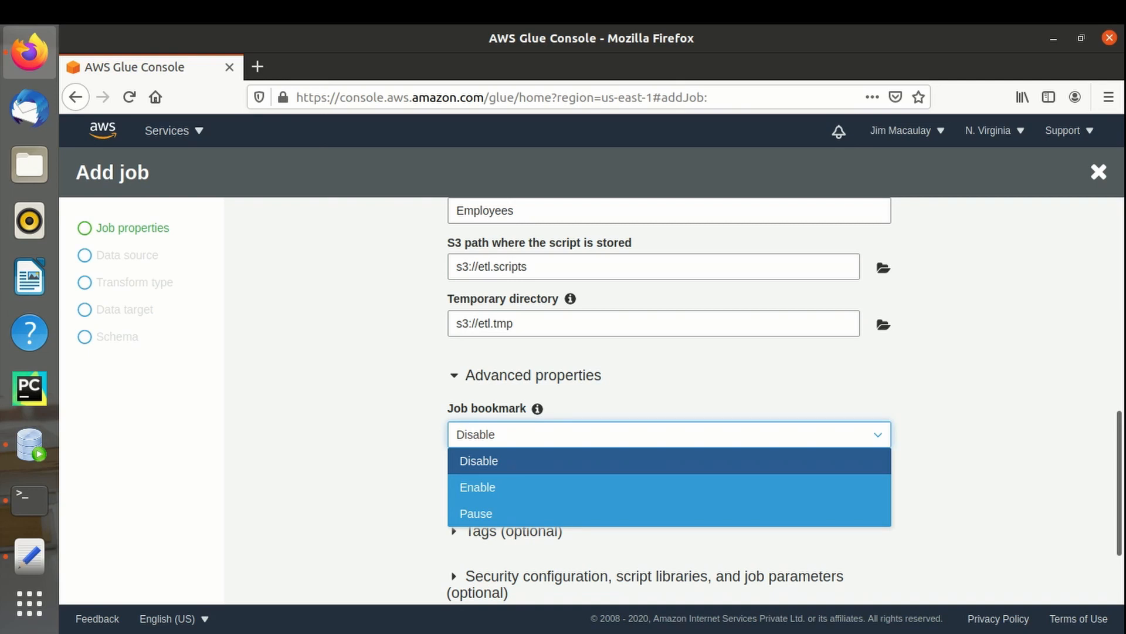
pyautogui.click(669, 435)
pyautogui.click(526, 487)
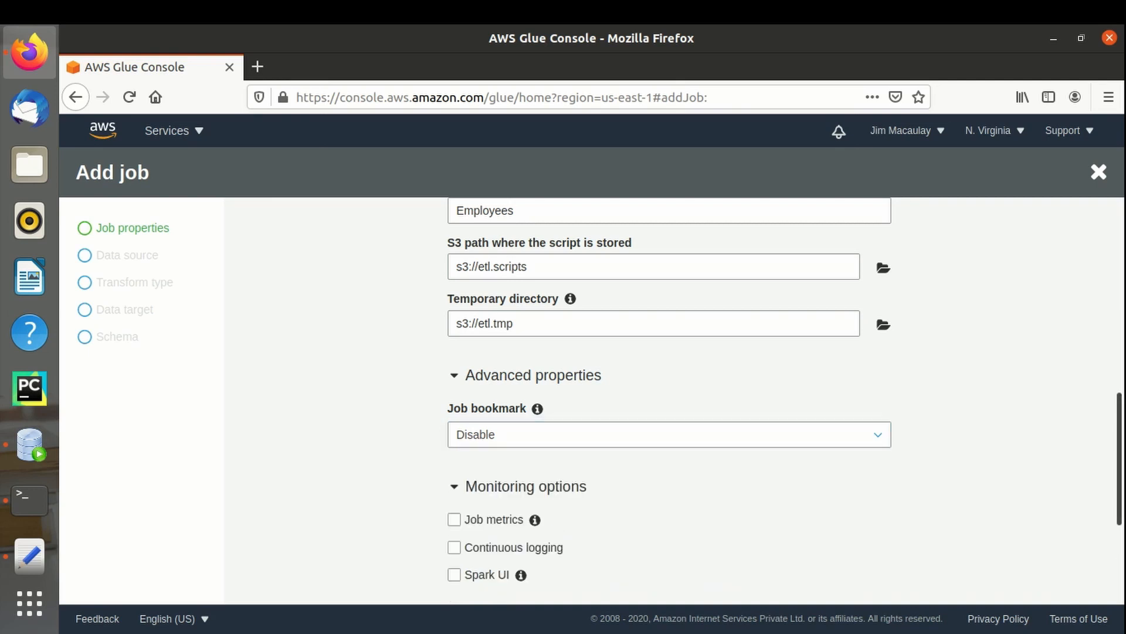
pyautogui.scroll(-1, 669, 390)
pyautogui.scroll(-3, 669, 390)
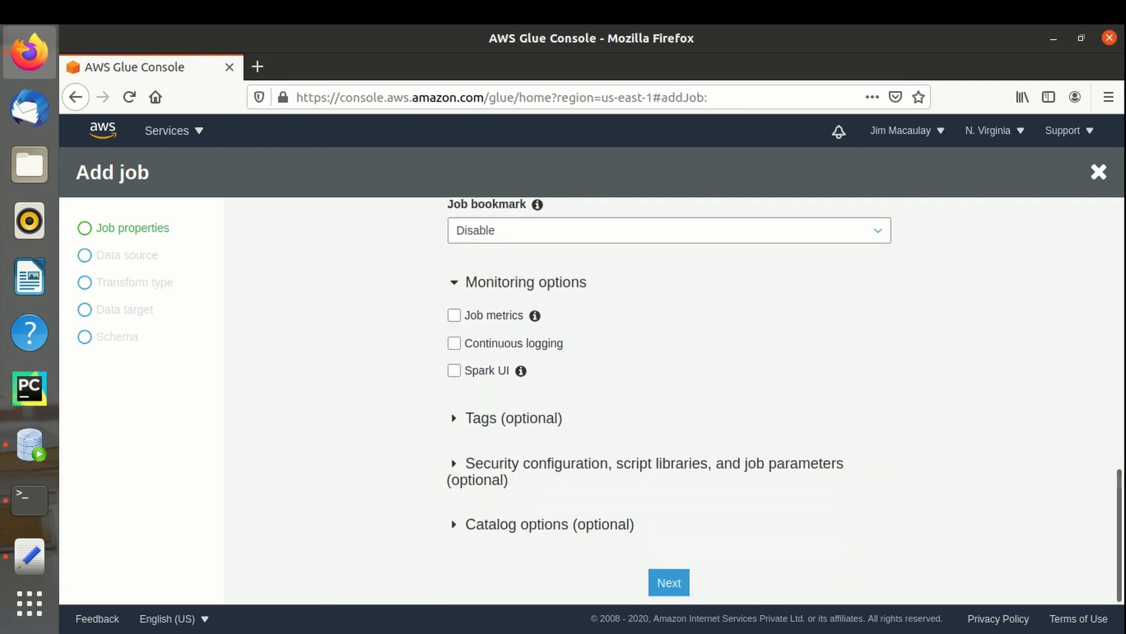
pyautogui.click(455, 418)
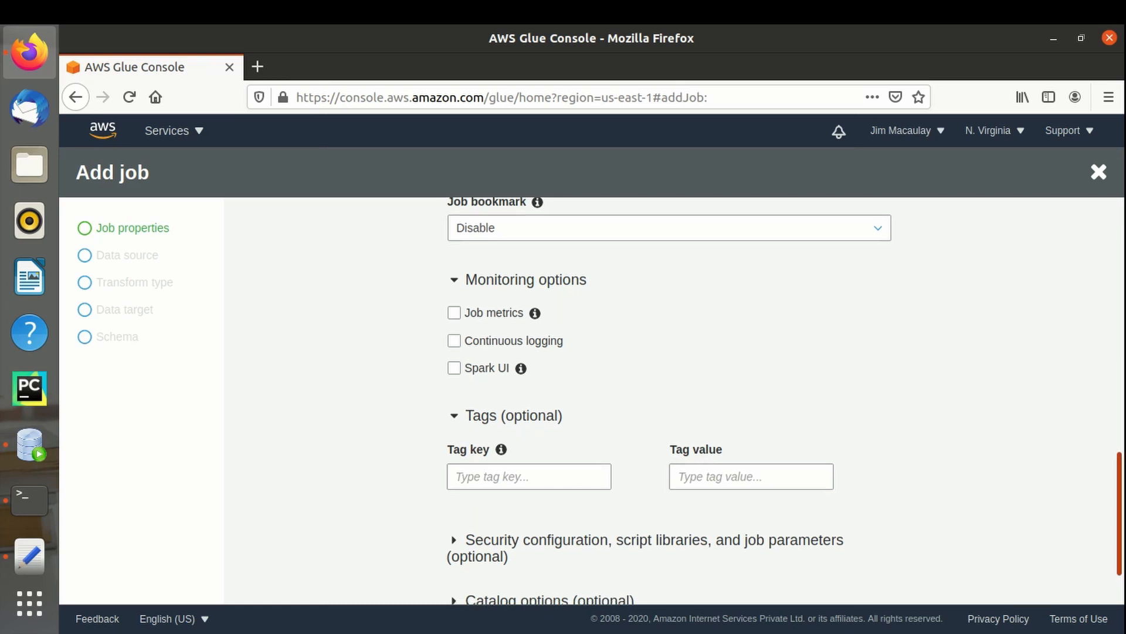
pyautogui.scroll(-1, 669, 402)
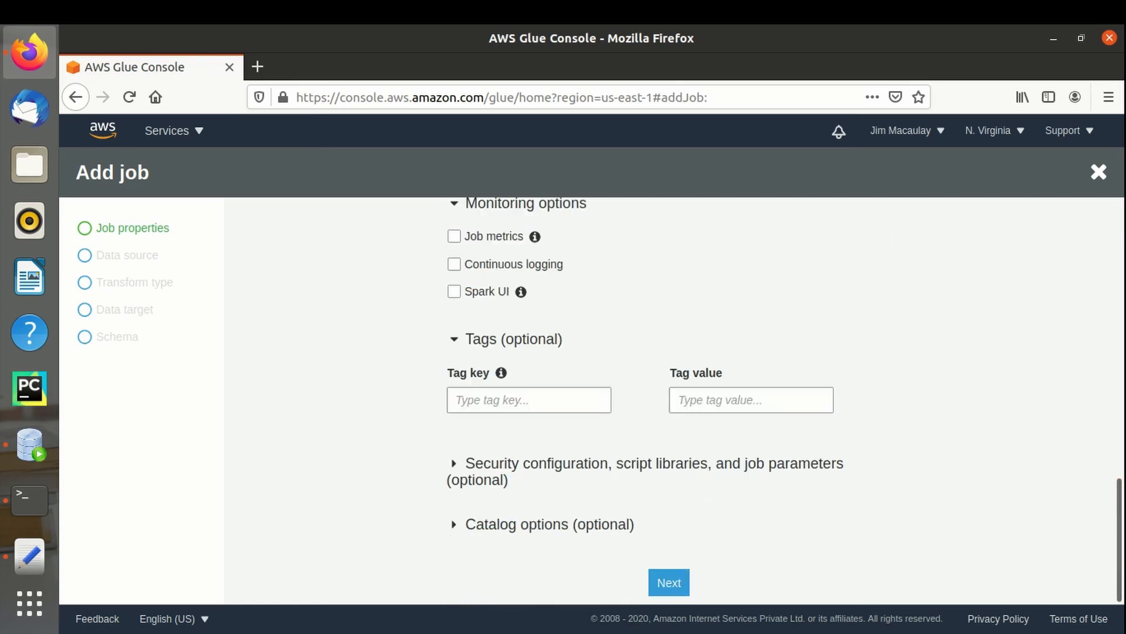
# - Review the optional security configuration, script libraries, worker settings, job parameters and catalog options of the job
pyautogui.click(454, 463)
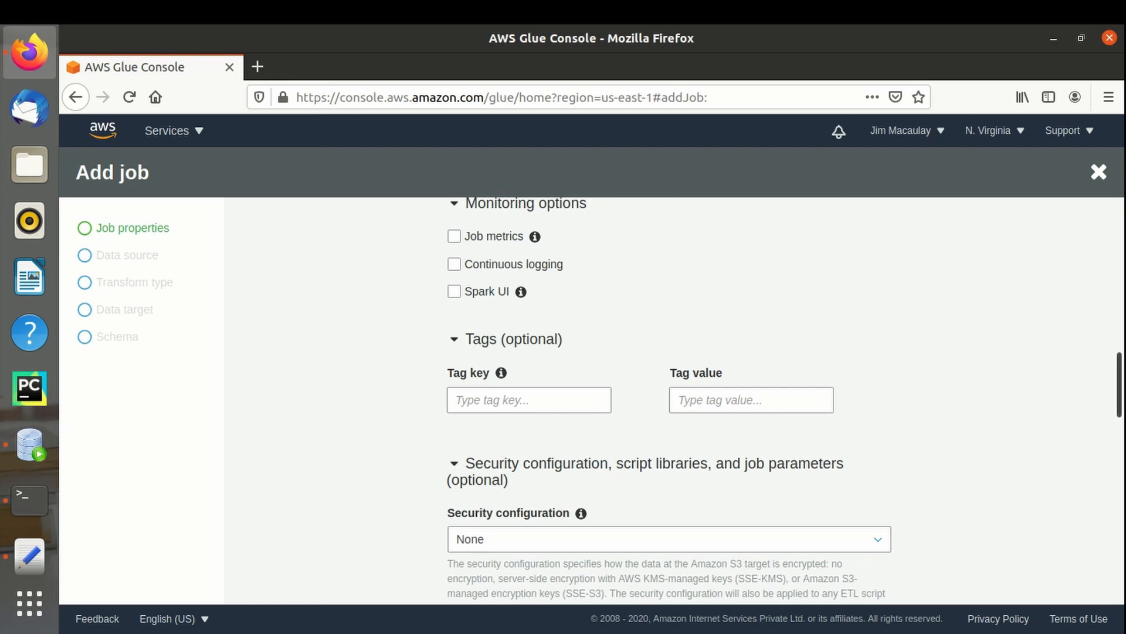
pyautogui.scroll(-2, 783, 402)
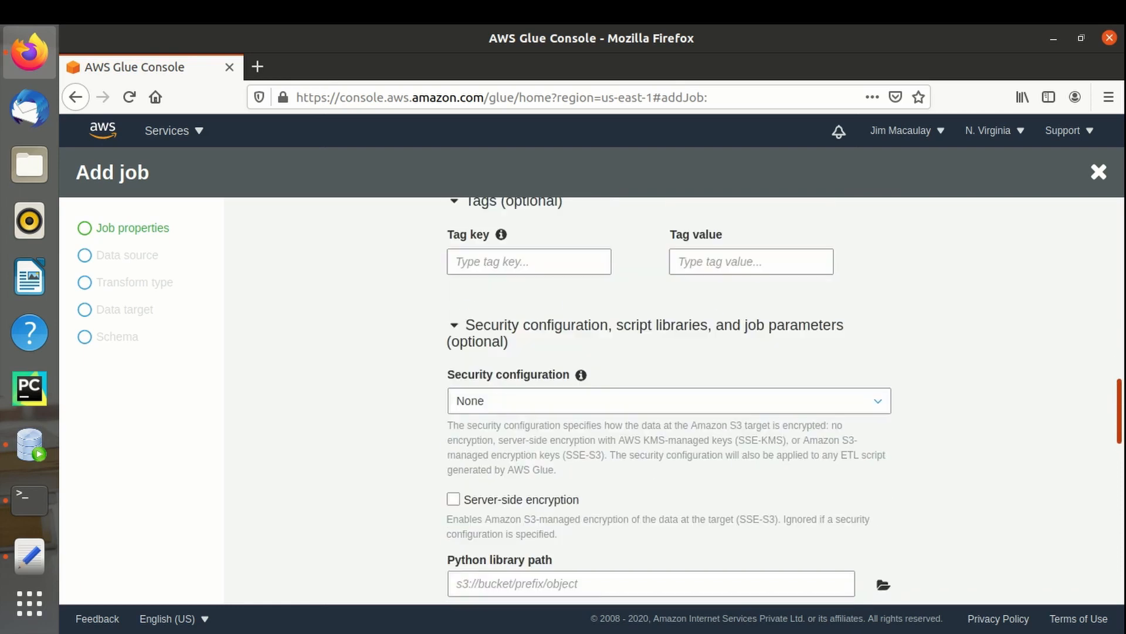
pyautogui.scroll(-2, 669, 399)
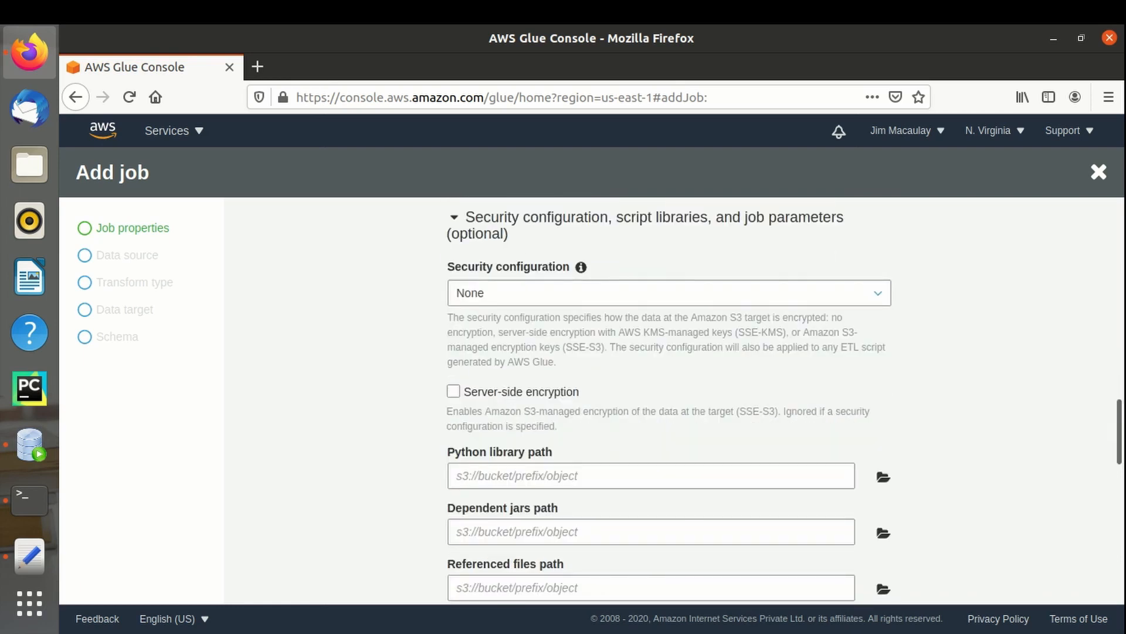
pyautogui.click(669, 293)
pyautogui.click(669, 293)
pyautogui.scroll(-2, 669, 399)
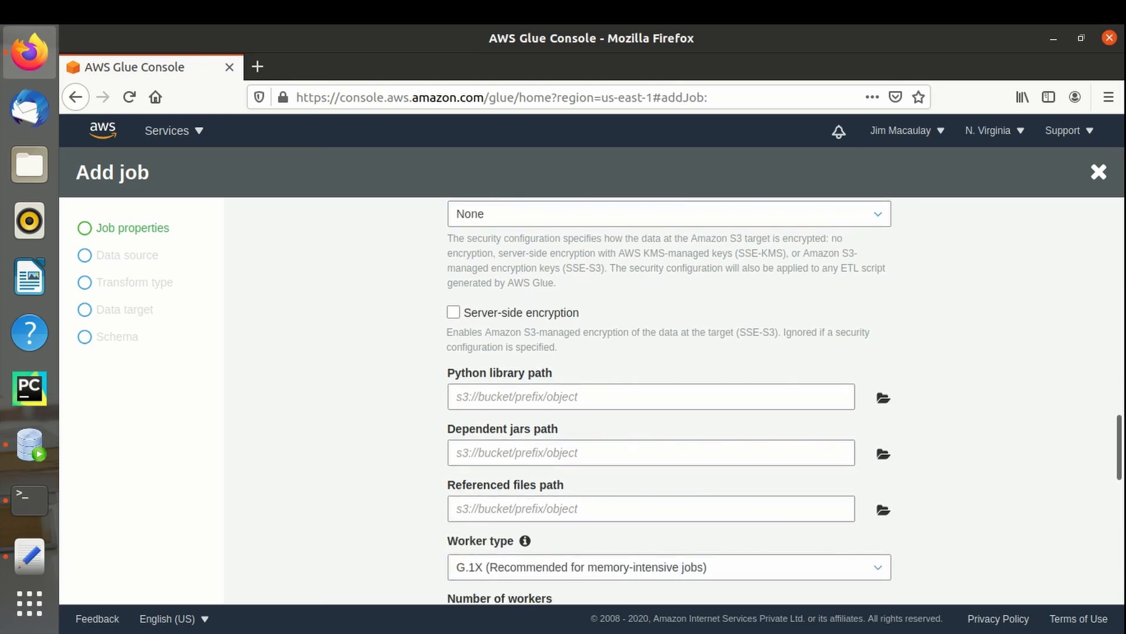
pyautogui.scroll(-5, 669, 399)
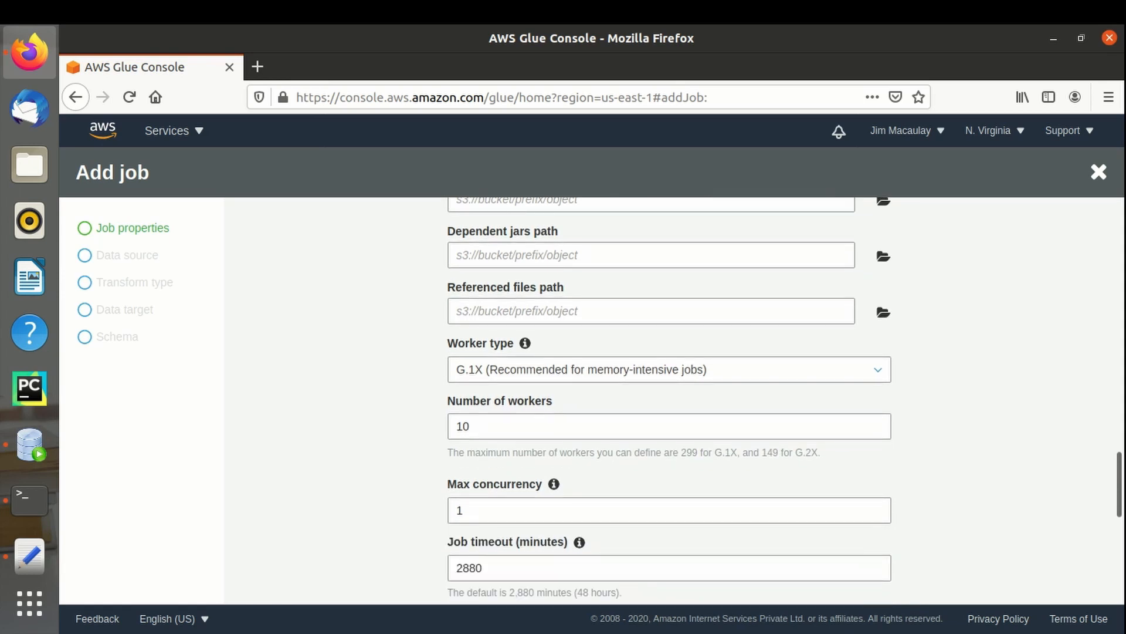
pyautogui.scroll(-1, 669, 399)
pyautogui.scroll(-7, 669, 399)
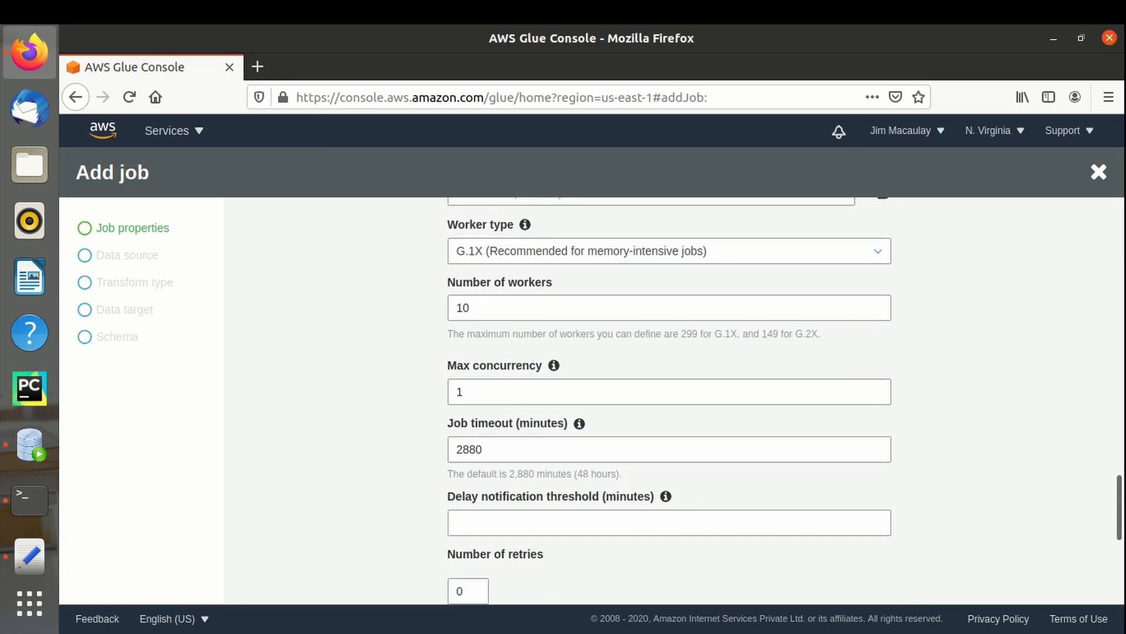
pyautogui.scroll(-3, 669, 399)
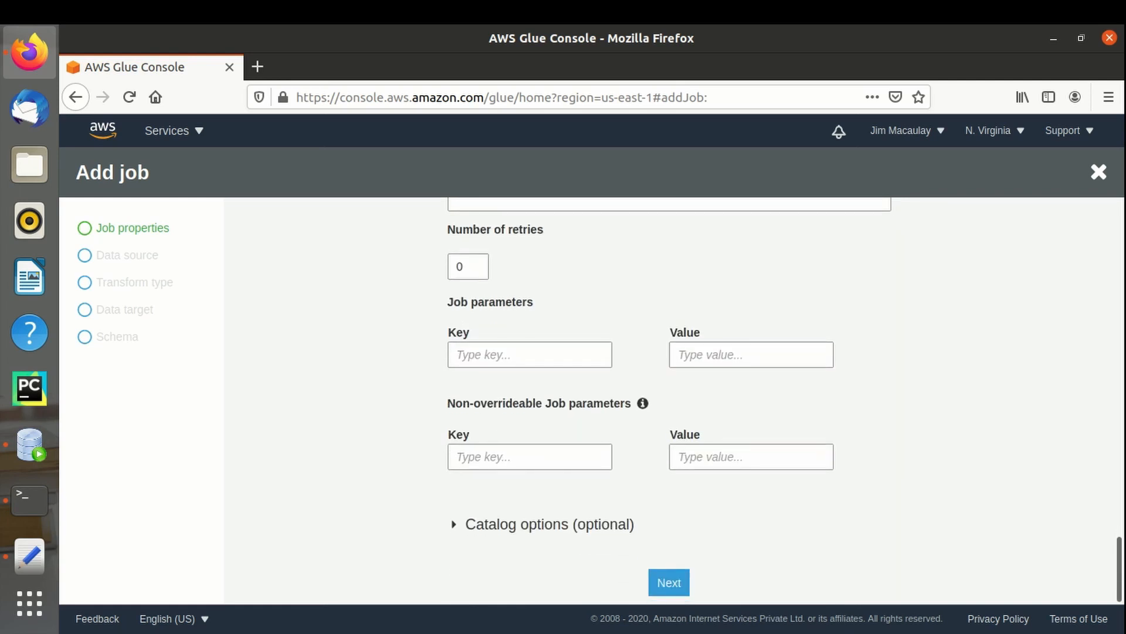
pyautogui.click(455, 524)
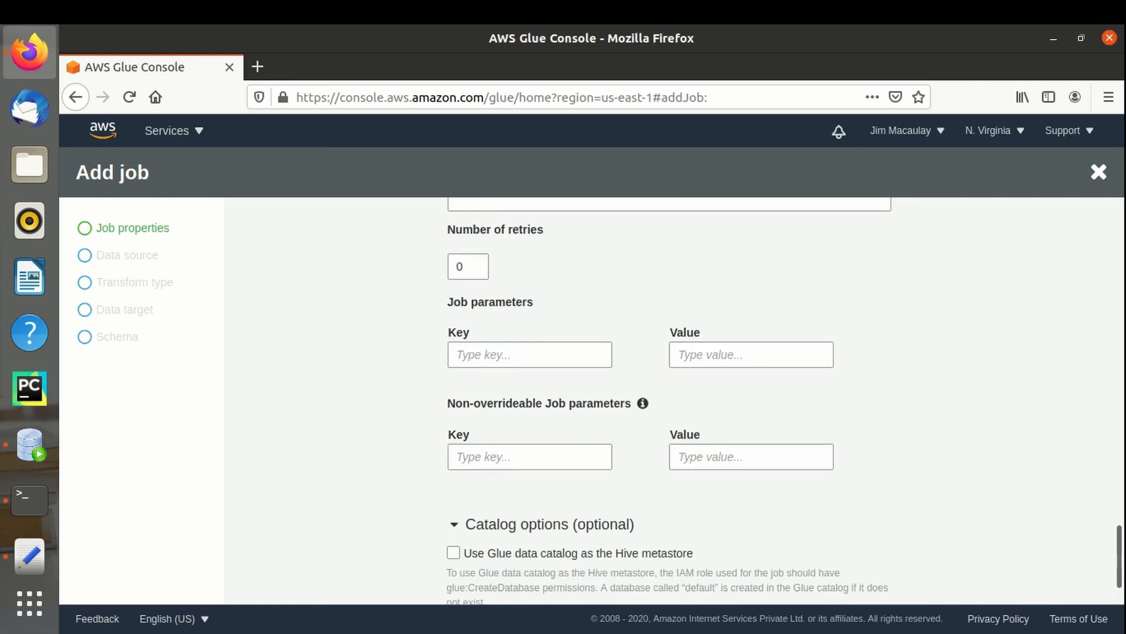
pyautogui.scroll(-2, 669, 399)
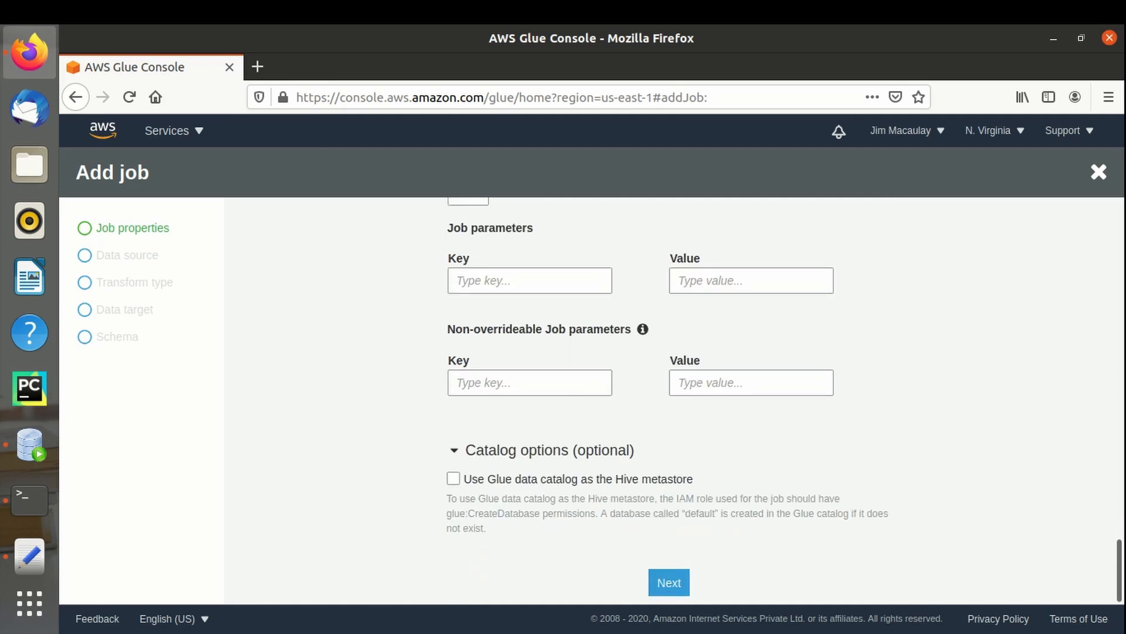
# - Accept the job properties, choose employees_etl_csv from the s3 database as data source, and keep the Change schema transform type
pyautogui.click(669, 582)
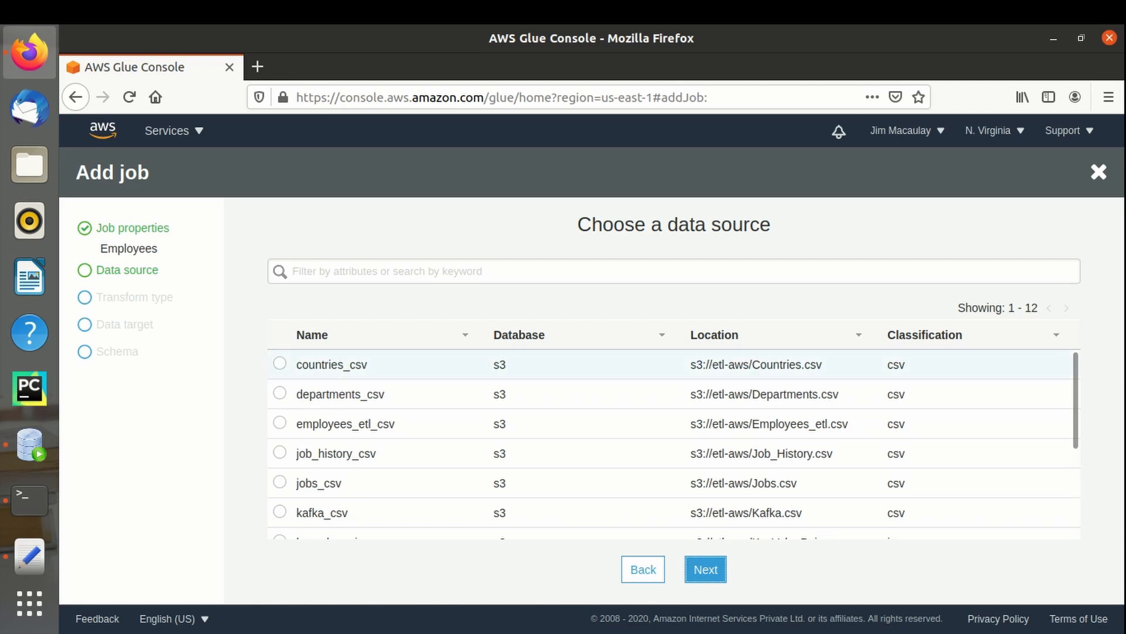
pyautogui.scroll(-2, 674, 444)
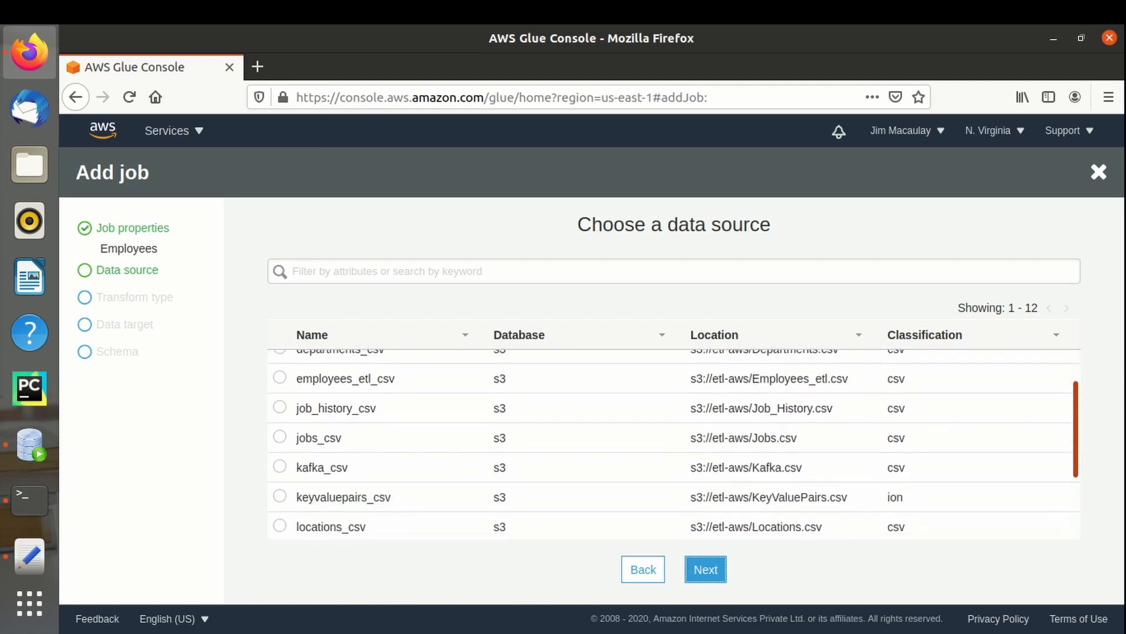
pyautogui.scroll(-4, 674, 446)
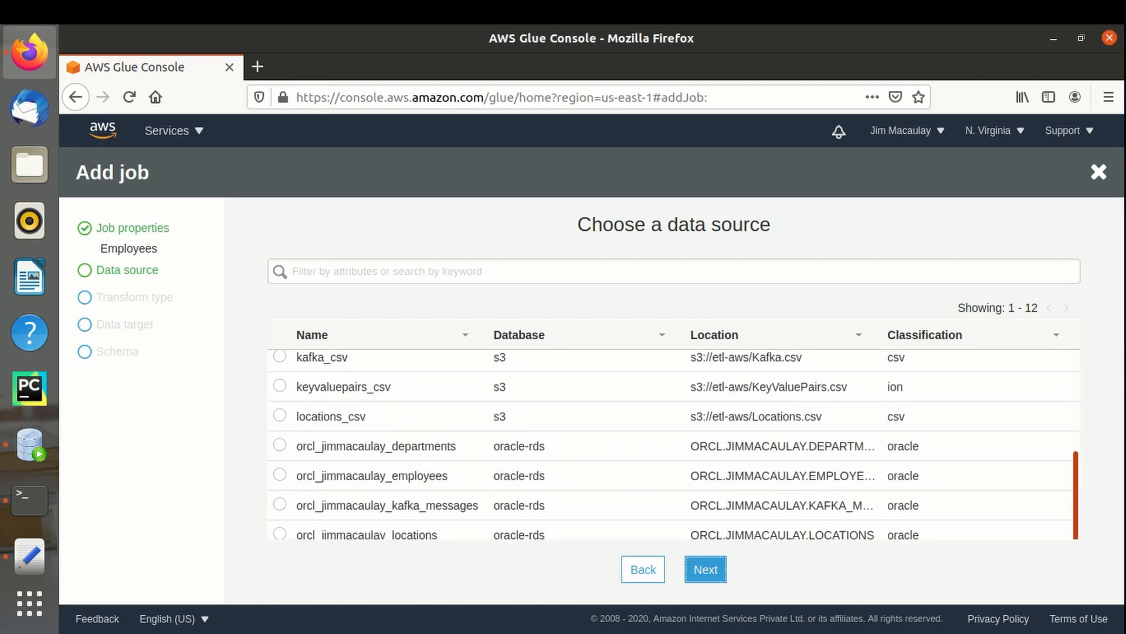
pyautogui.scroll(6, 674, 444)
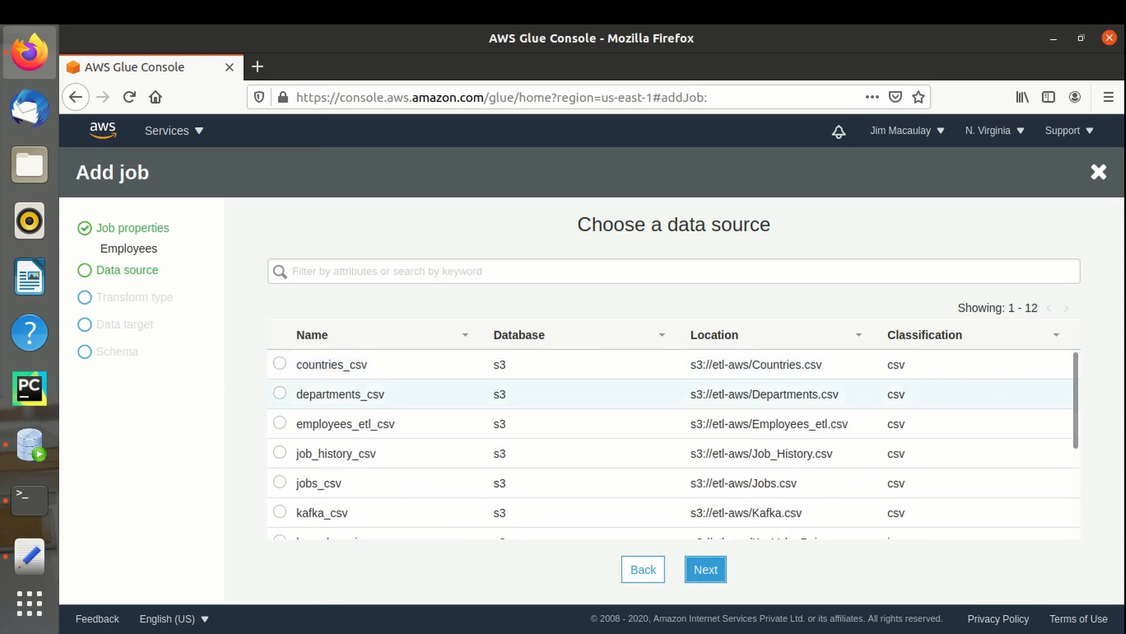
pyautogui.click(280, 422)
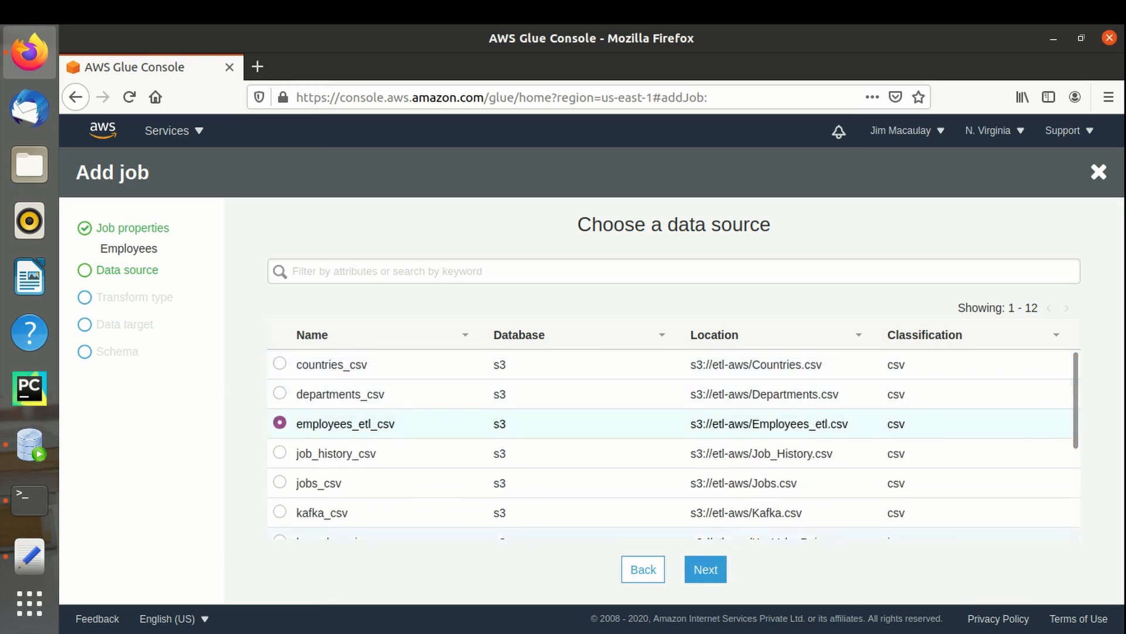
pyautogui.click(706, 569)
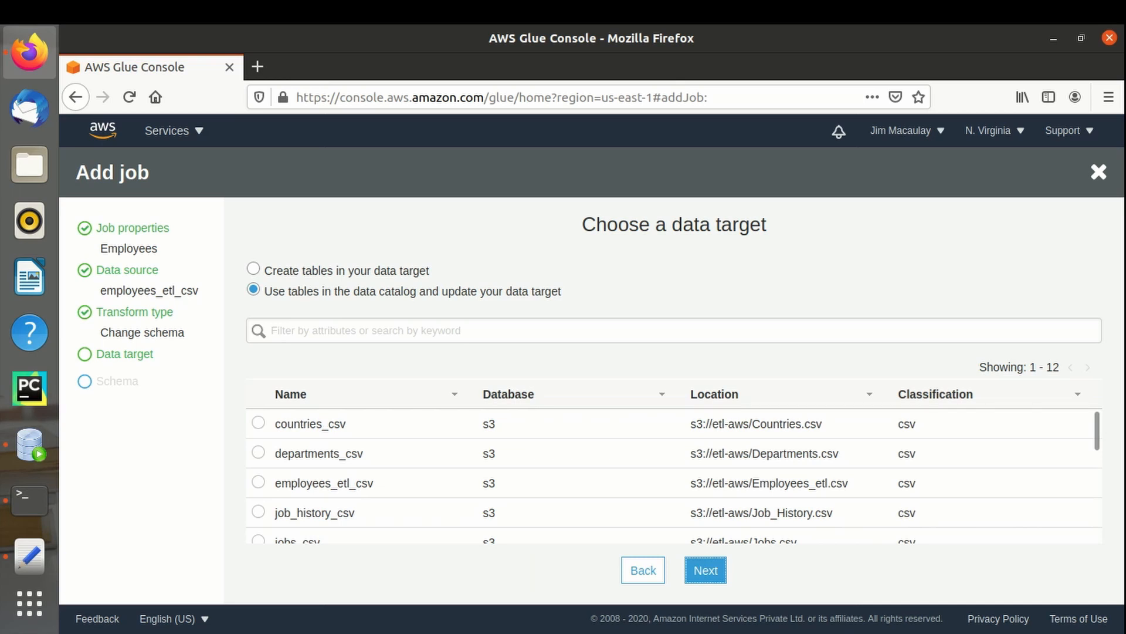
# - Choose the existing Oracle employees table in the oracle-rds database as the job's data target and continue to the output schema
pyautogui.scroll(-3, 674, 477)
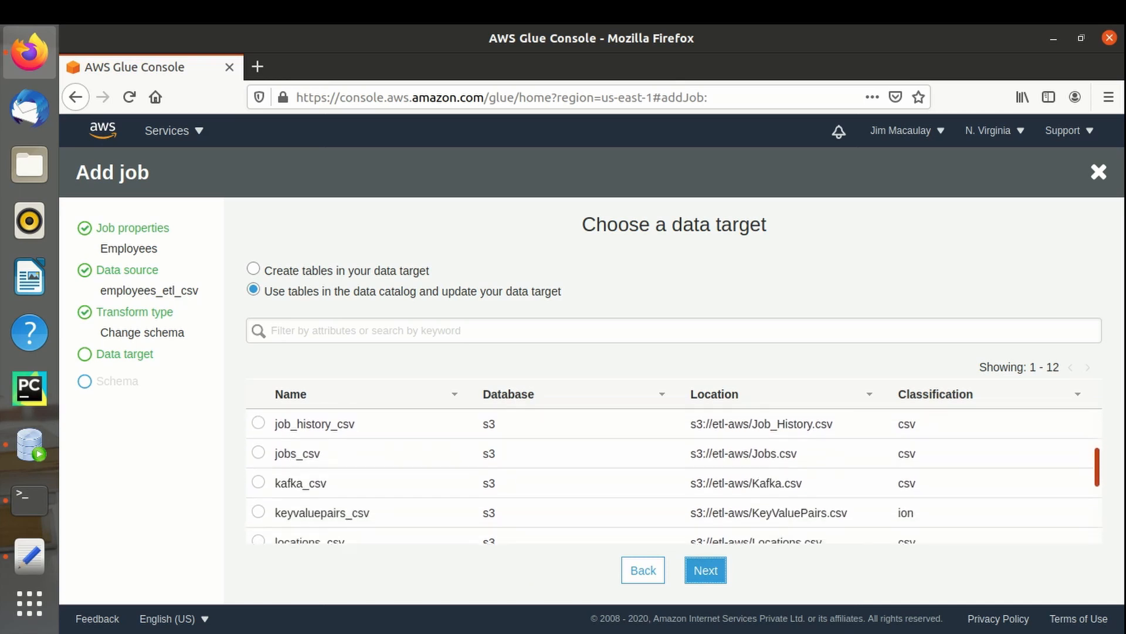
pyautogui.scroll(-5, 674, 476)
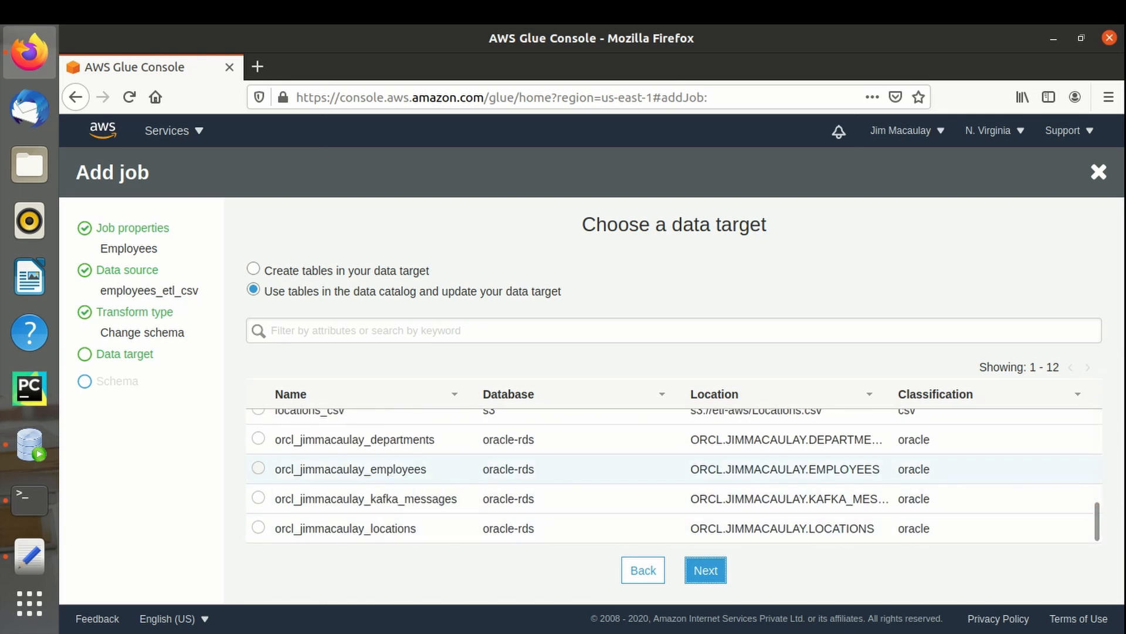
pyautogui.click(785, 468)
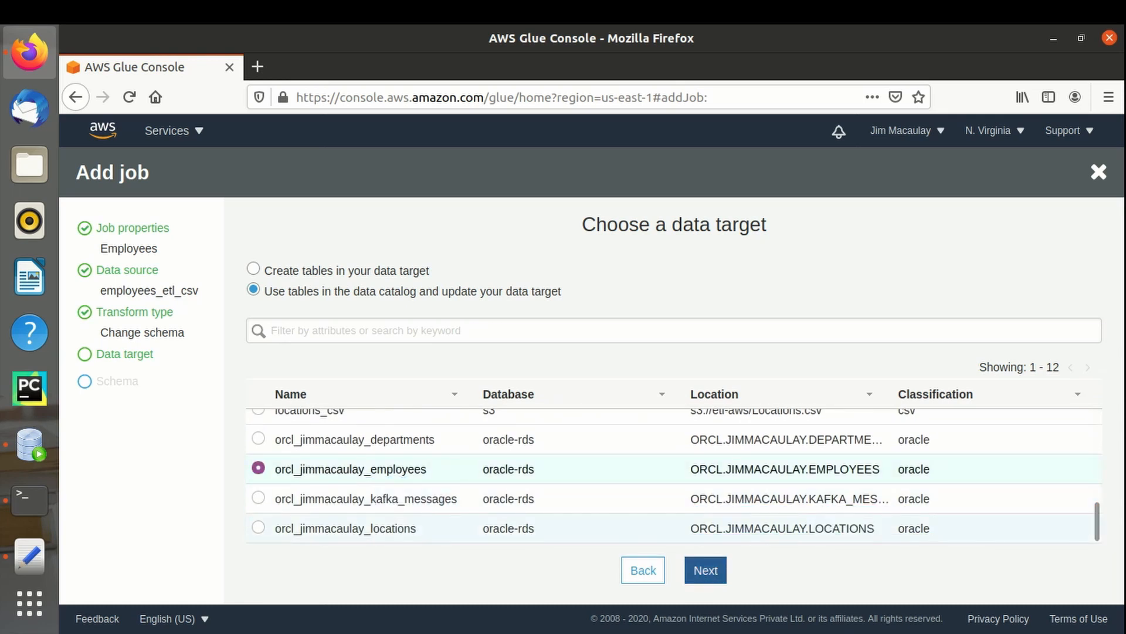
pyautogui.click(705, 570)
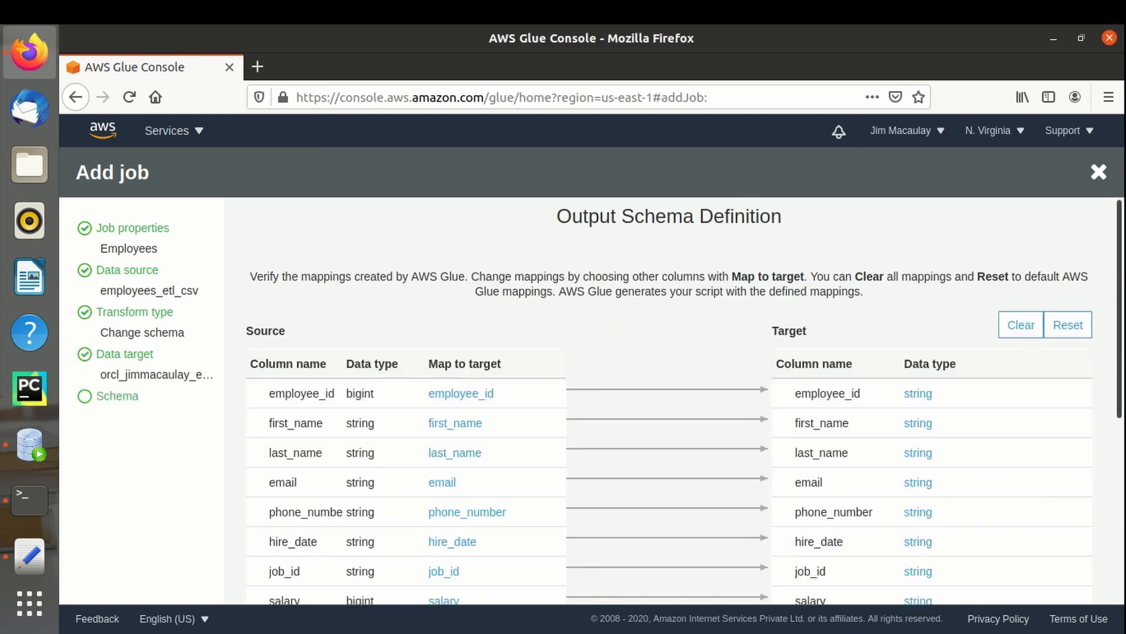
# - Map the source column first_name to the target column last_name in the output schema and save the mapping
pyautogui.scroll(-4, 669, 399)
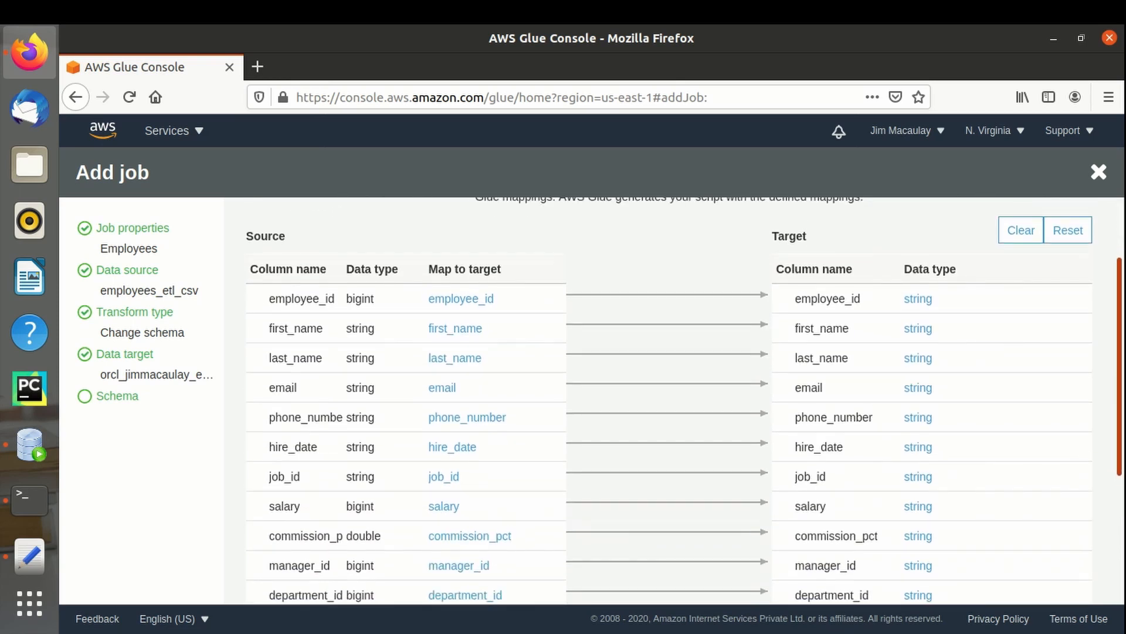
pyautogui.scroll(-1, 669, 398)
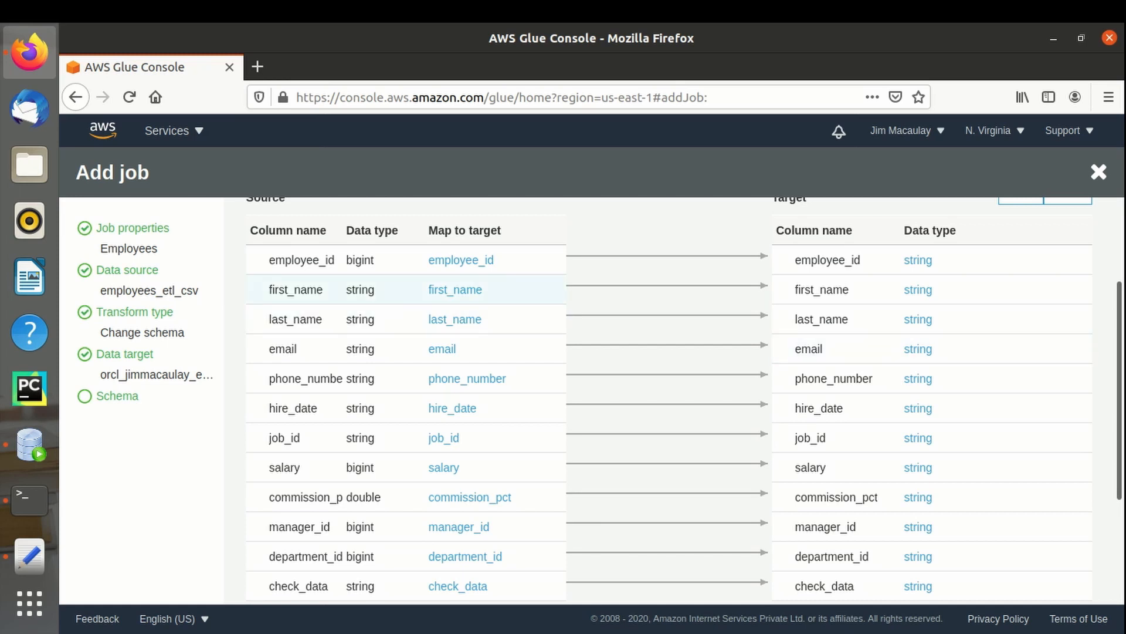
pyautogui.moveTo(822, 319)
pyautogui.mouseDown()
pyautogui.moveTo(833, 339)
pyautogui.moveTo(830, 313)
pyautogui.mouseUp()
pyautogui.click(456, 289)
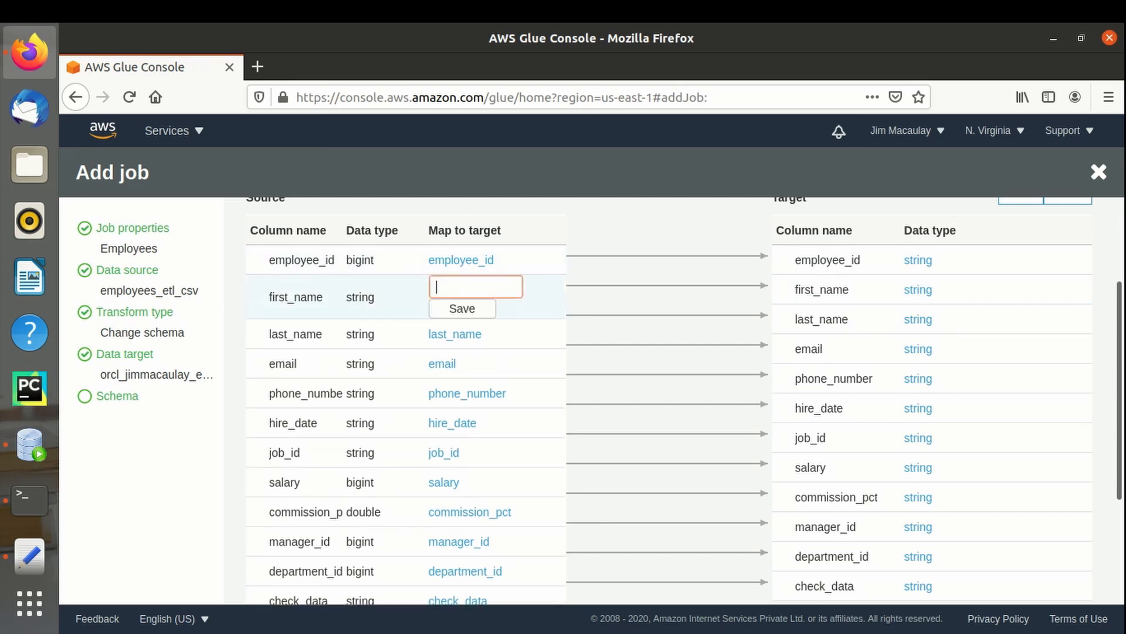
pyautogui.write('last')
pyautogui.press('Down')
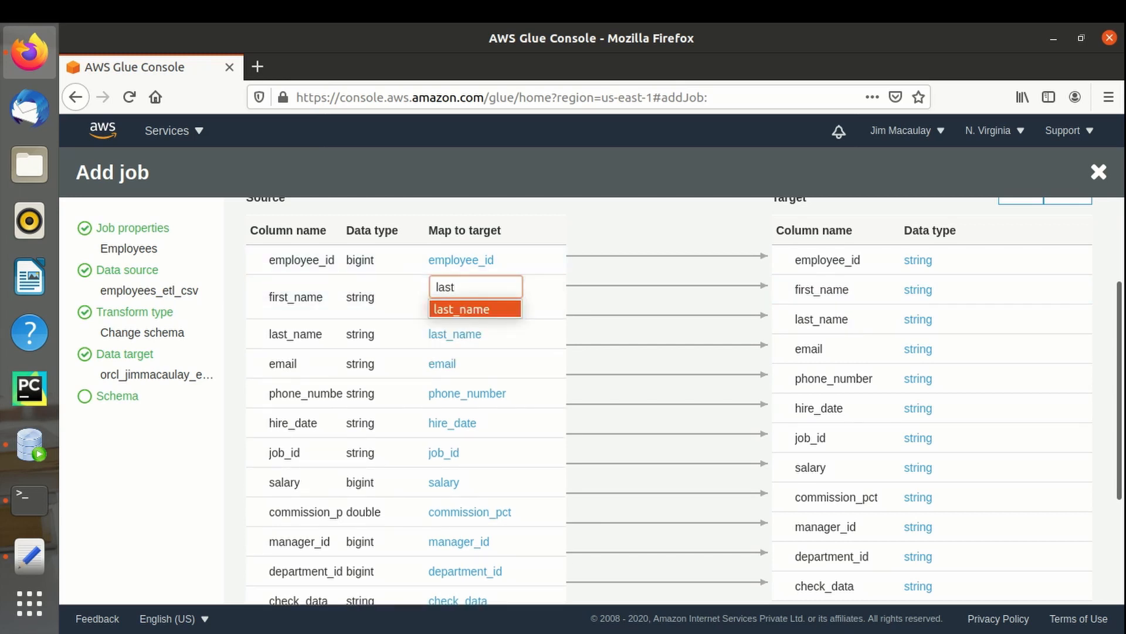
pyautogui.press('Return')
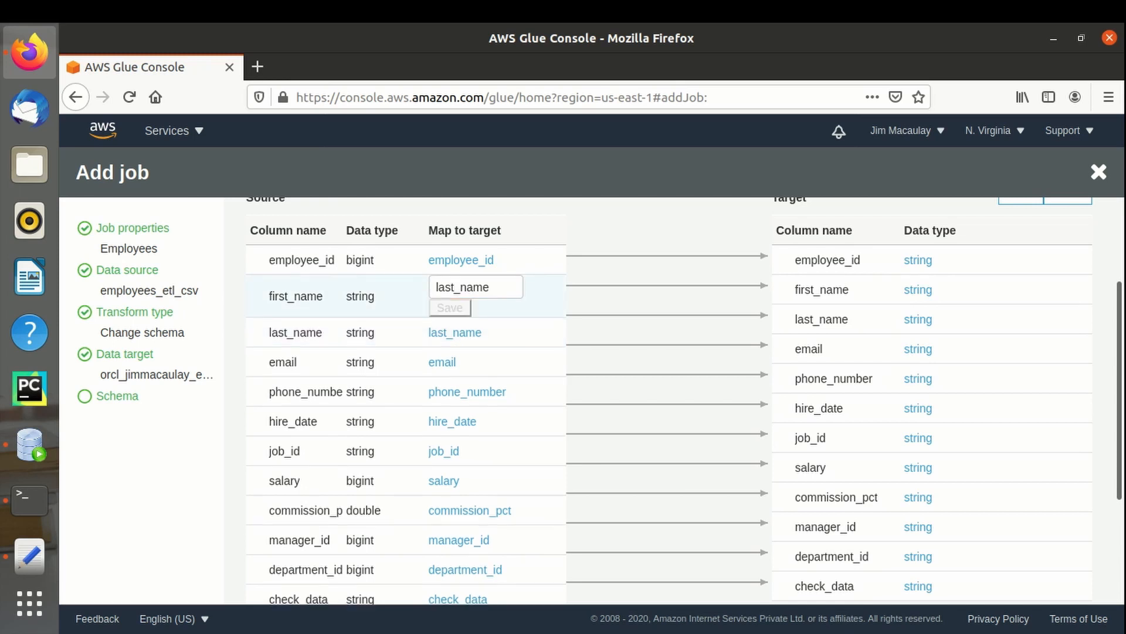
pyautogui.press('Return')
# - Map the source column last_name to the target column first_name, save it, and review the full list of column mappings
pyautogui.click(431, 320)
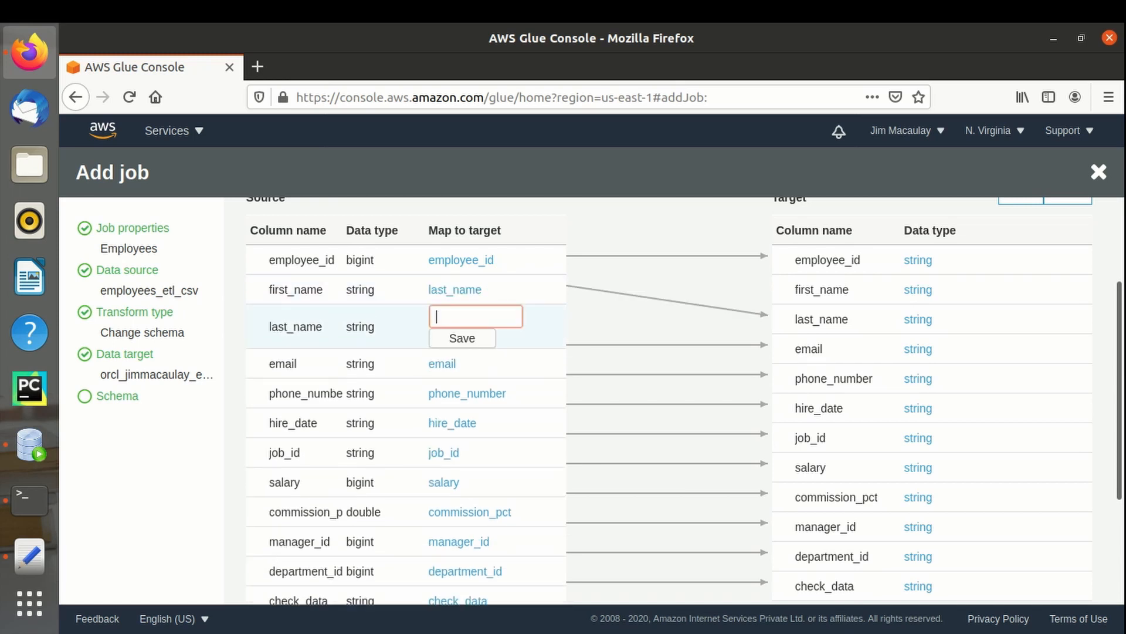
pyautogui.write('first')
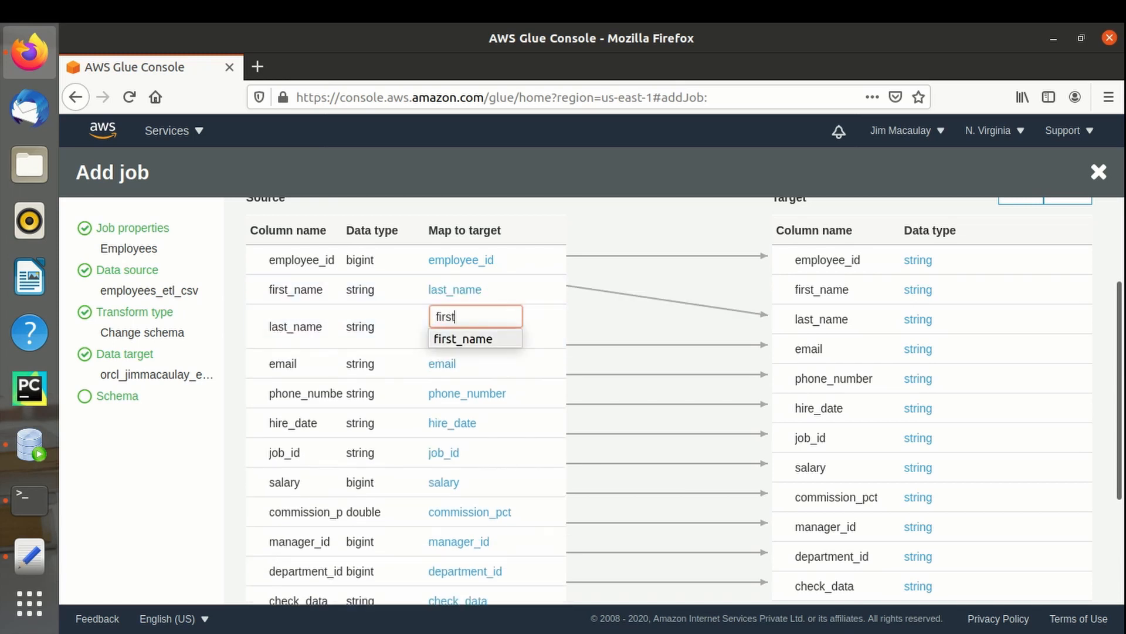
pyautogui.press('Down')
pyautogui.press('Return')
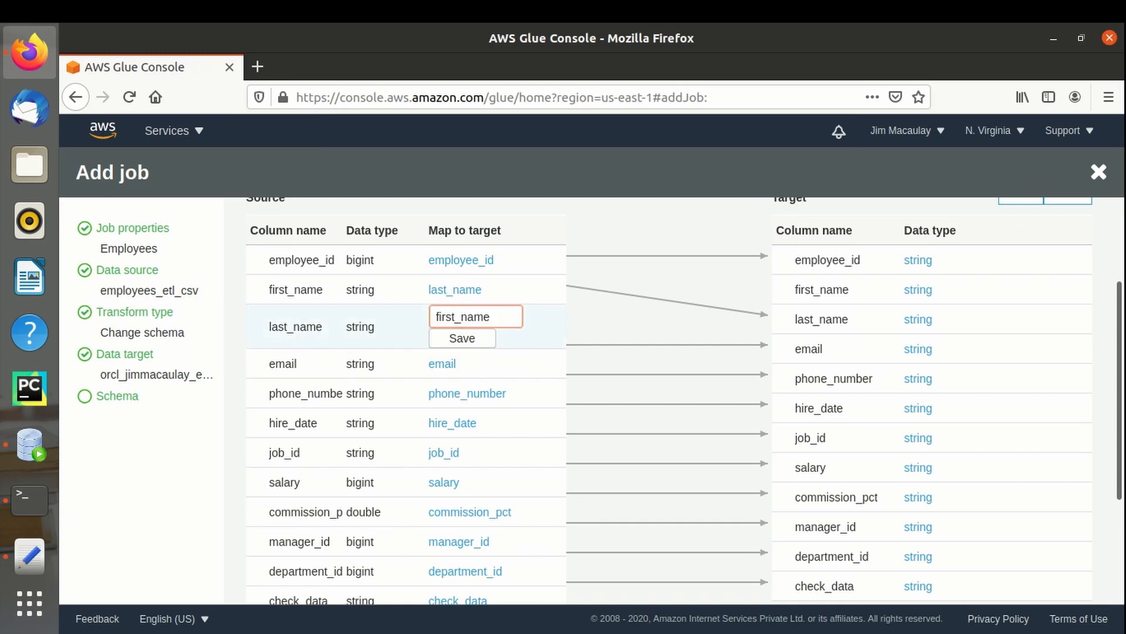
pyautogui.click(462, 338)
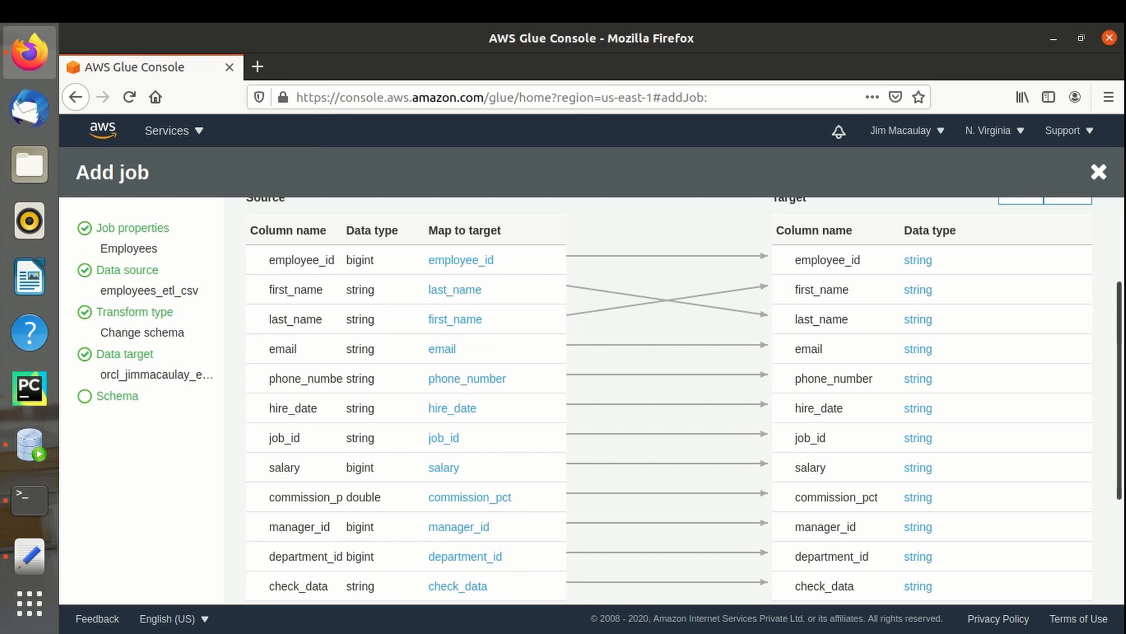
pyautogui.scroll(-3, 669, 399)
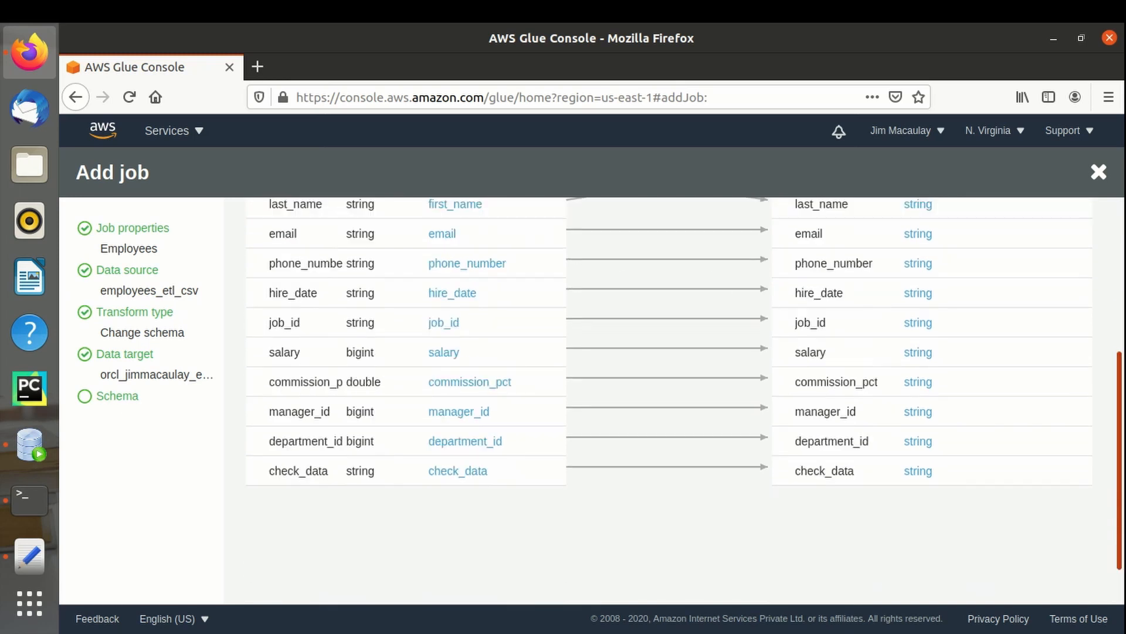
pyautogui.scroll(-2, 669, 399)
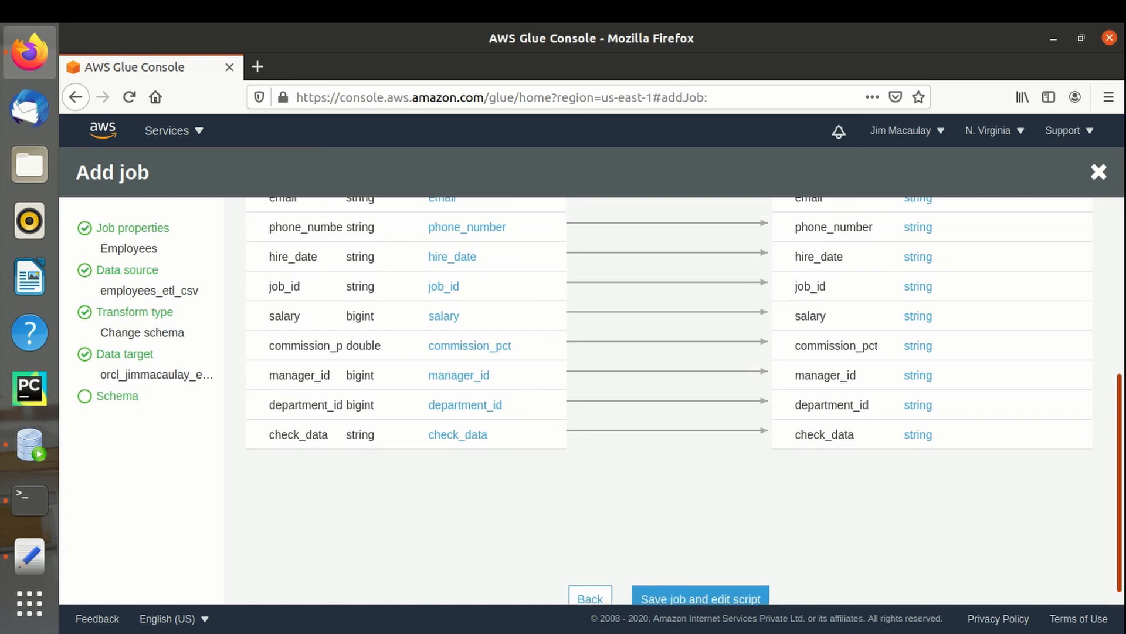
pyautogui.scroll(5, 668, 399)
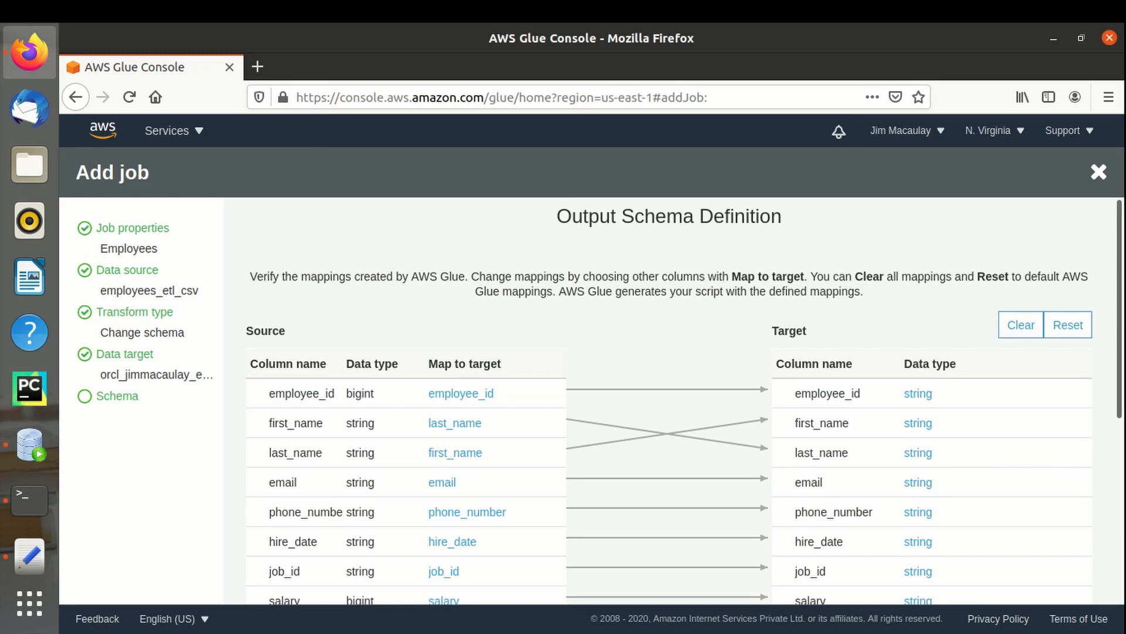
pyautogui.scroll(-5, 669, 399)
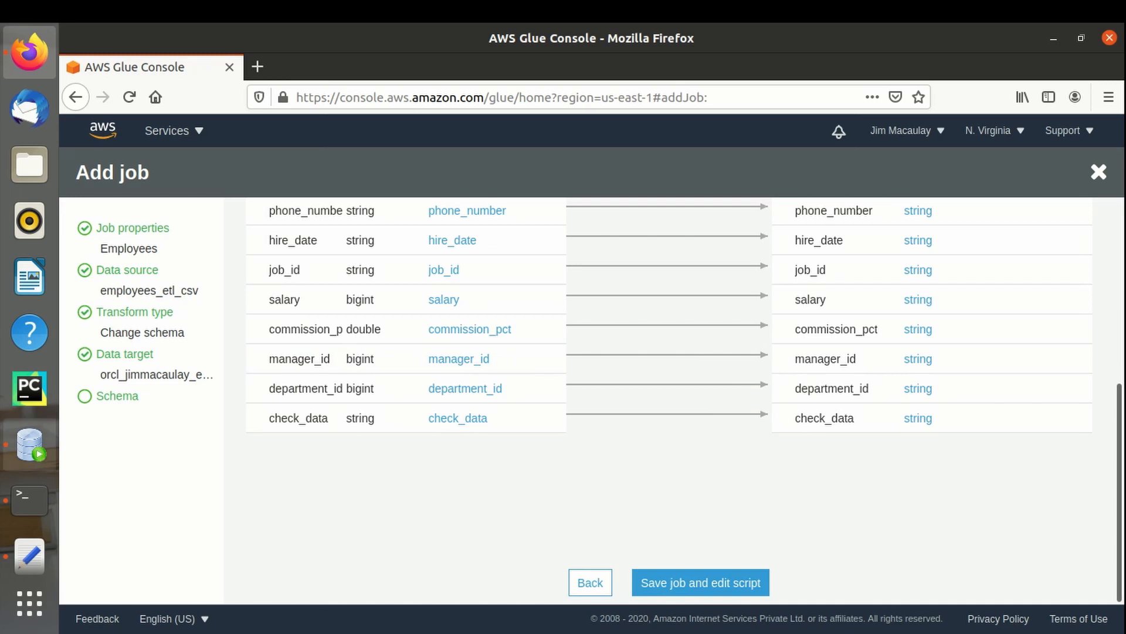
# - Switch to Oracle SQL Developer and run the query "select * from employees;" on the Oracle-RDS connection
pyautogui.click(30, 444)
pyautogui.write('sel')
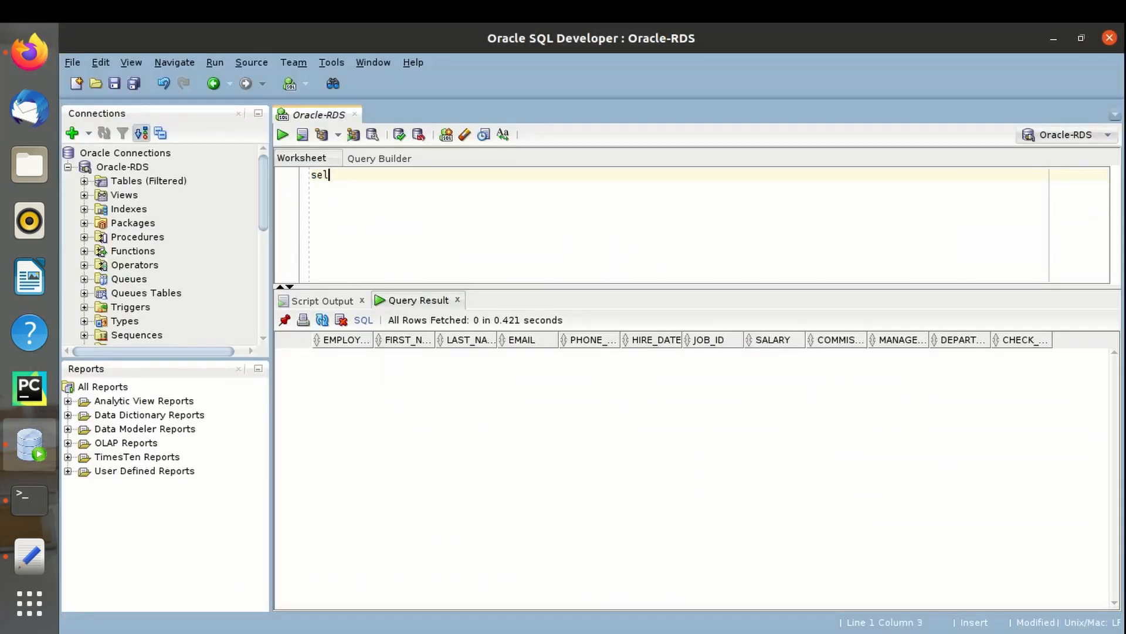
pyautogui.write('ect * from employees;')
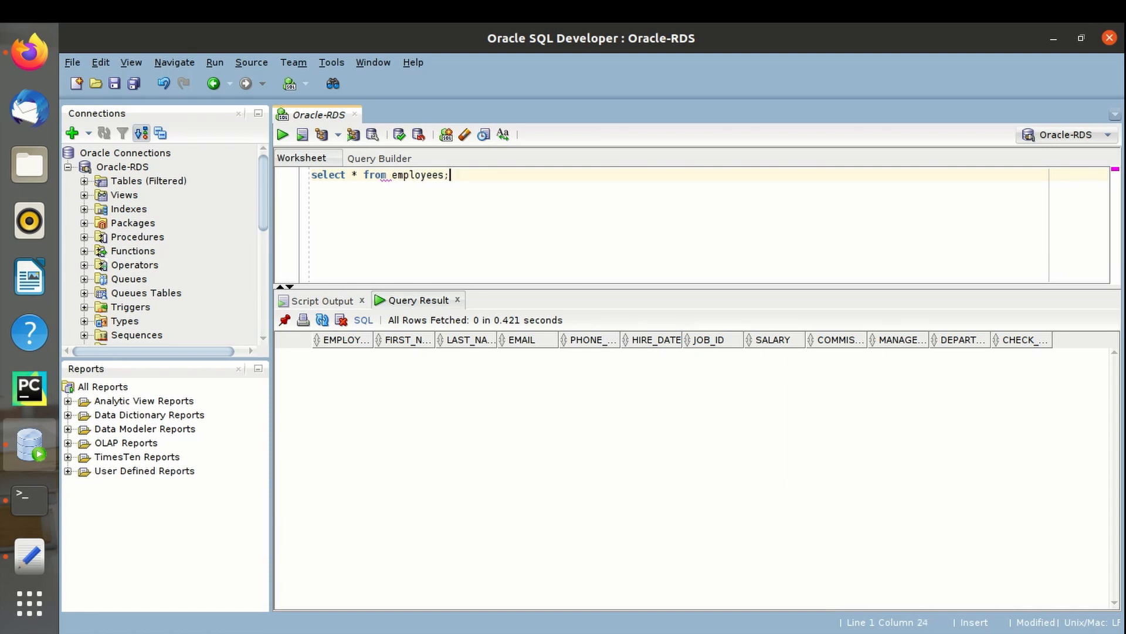
pyautogui.hotkey('ctrl', 'Return')
# - Switch back to the AWS Glue console in Firefox, save the Employees job and open its generated script for editing
pyautogui.click(29, 51)
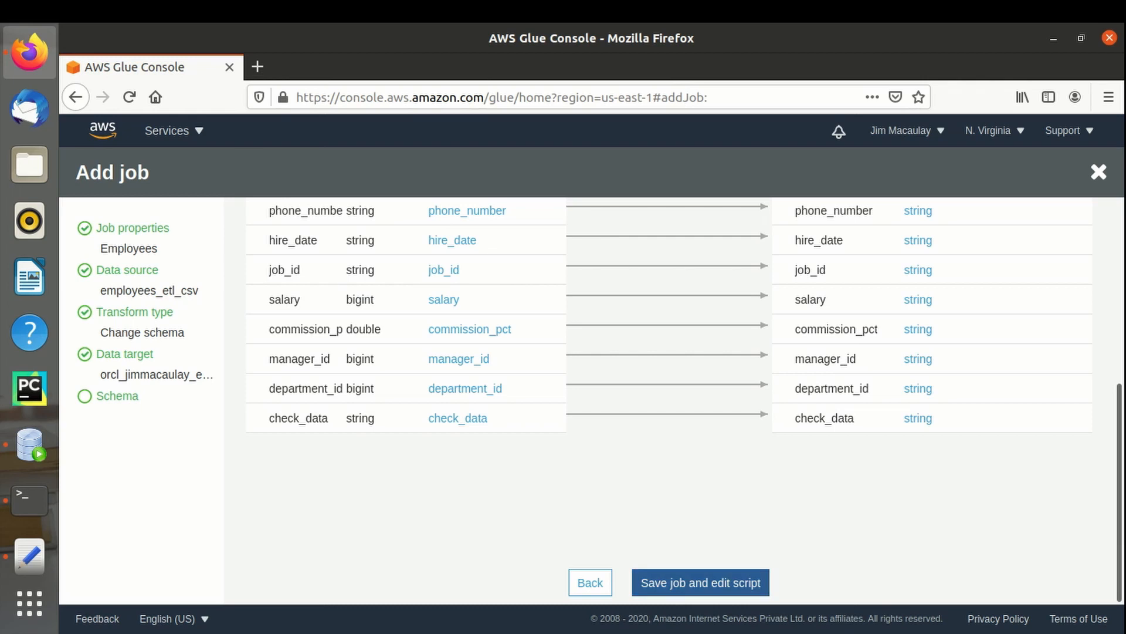
pyautogui.click(701, 582)
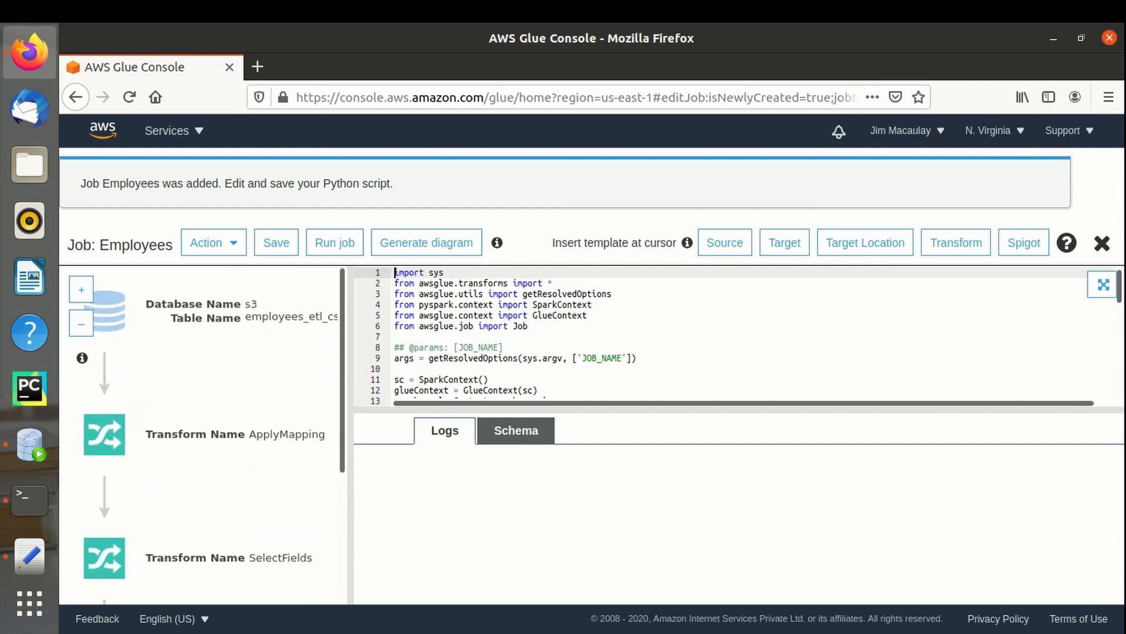
# - Read through the generated Python script from the imports and job initialization to the data source, ApplyMapping, SelectFields and ResolveChoice sections
pyautogui.click(587, 316)
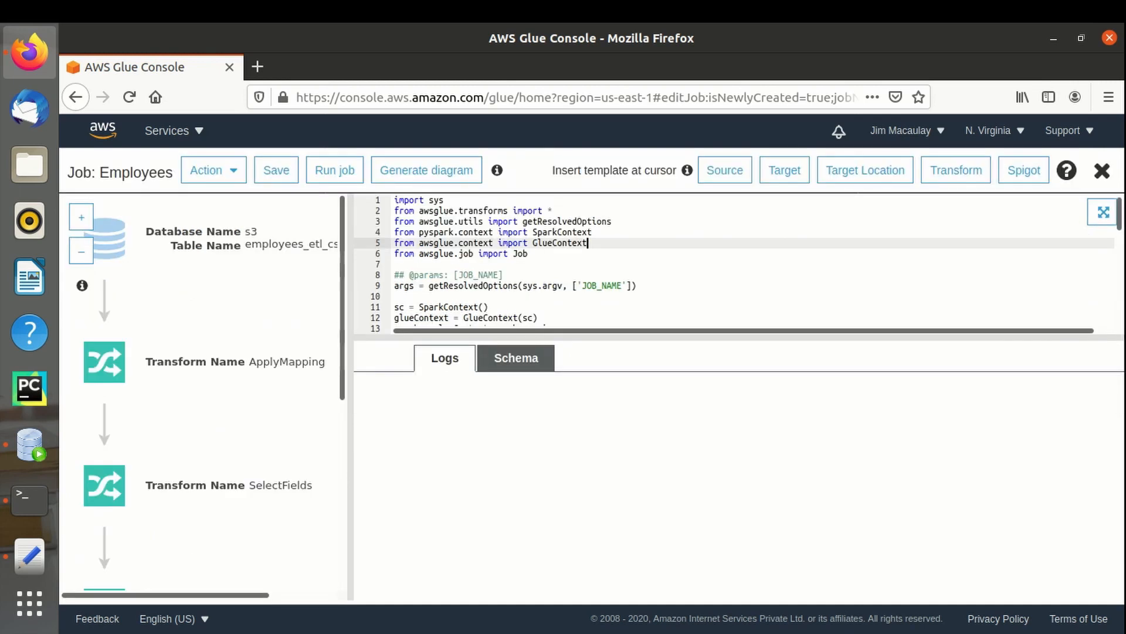
pyautogui.press('Down')
pyautogui.press('Down')
pyautogui.press('Down')
pyautogui.press('Down')
pyautogui.press('Down')
pyautogui.press('Down')
pyautogui.press('Down')
pyautogui.press('Down')
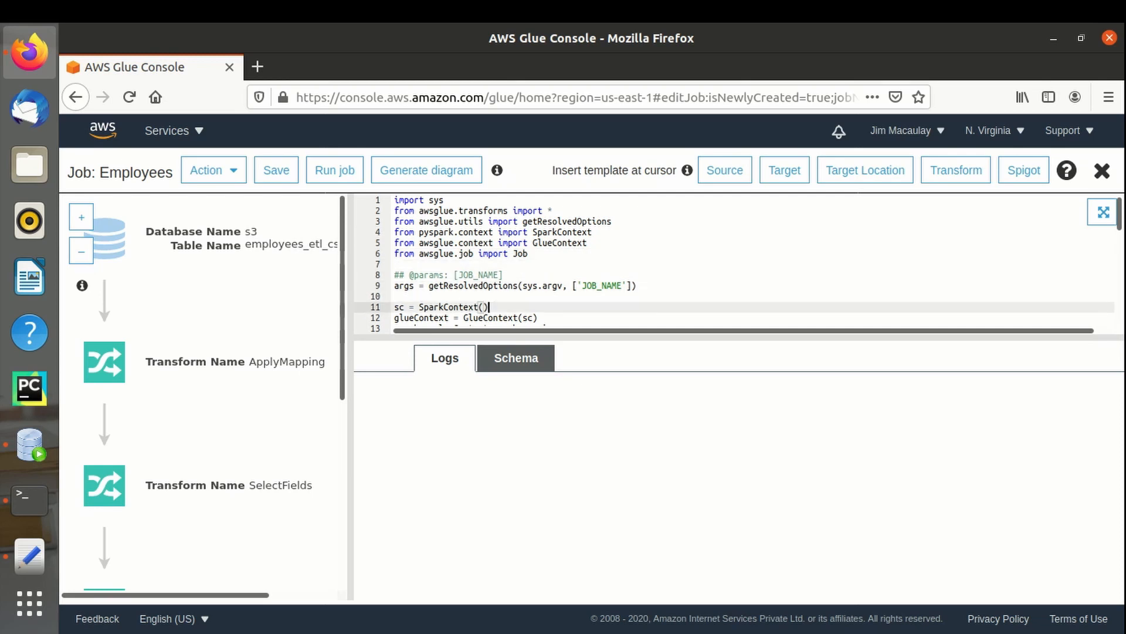
pyautogui.press('Down')
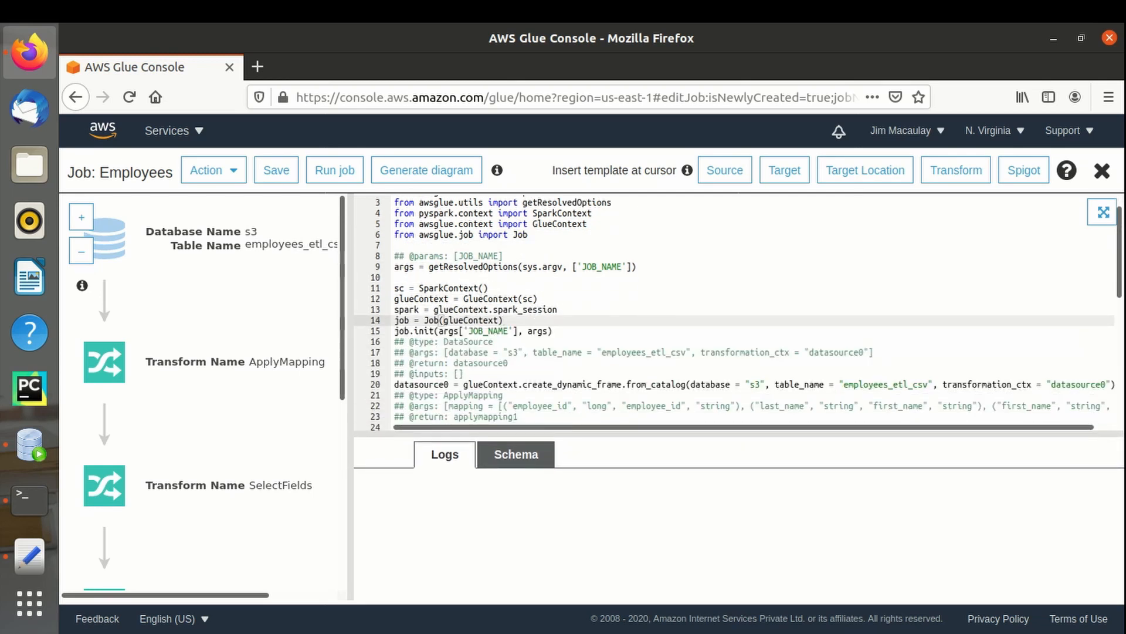
pyautogui.press('Down')
pyautogui.press('Down')
pyautogui.press('Down')
pyautogui.press('Down')
pyautogui.press('Down')
pyautogui.press('Down')
pyautogui.press('Down')
pyautogui.press('Down')
pyautogui.press('Down')
pyautogui.press('Down')
pyautogui.press('Down')
pyautogui.press('Down')
pyautogui.press('Down')
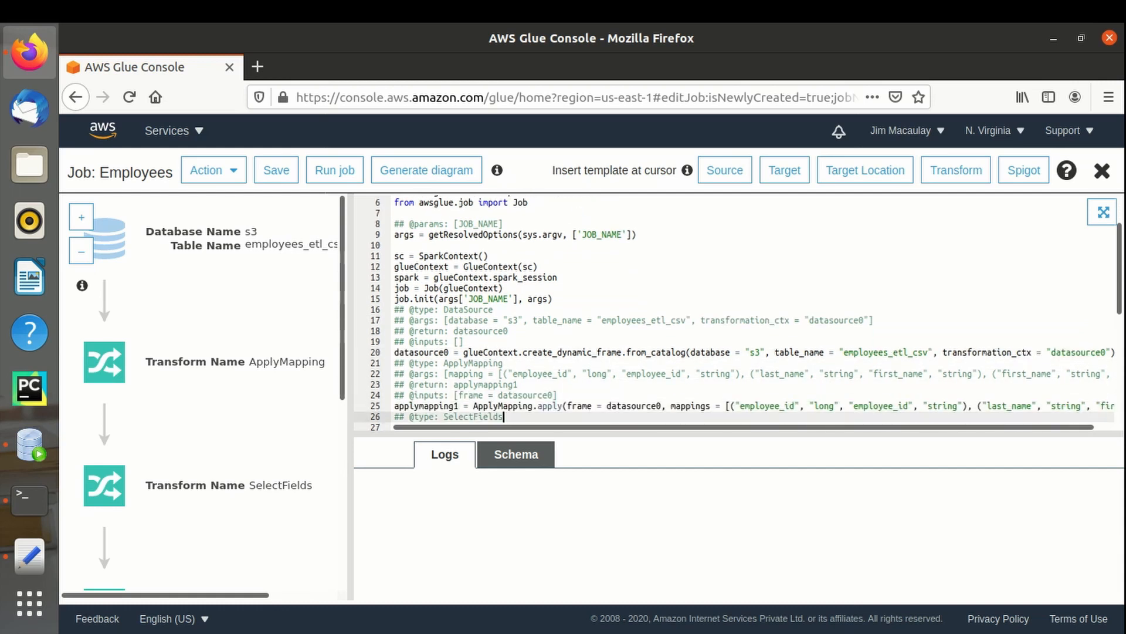
pyautogui.press('Down')
pyautogui.press('Down')
pyautogui.press('Down')
pyautogui.press('Down')
pyautogui.press('Down')
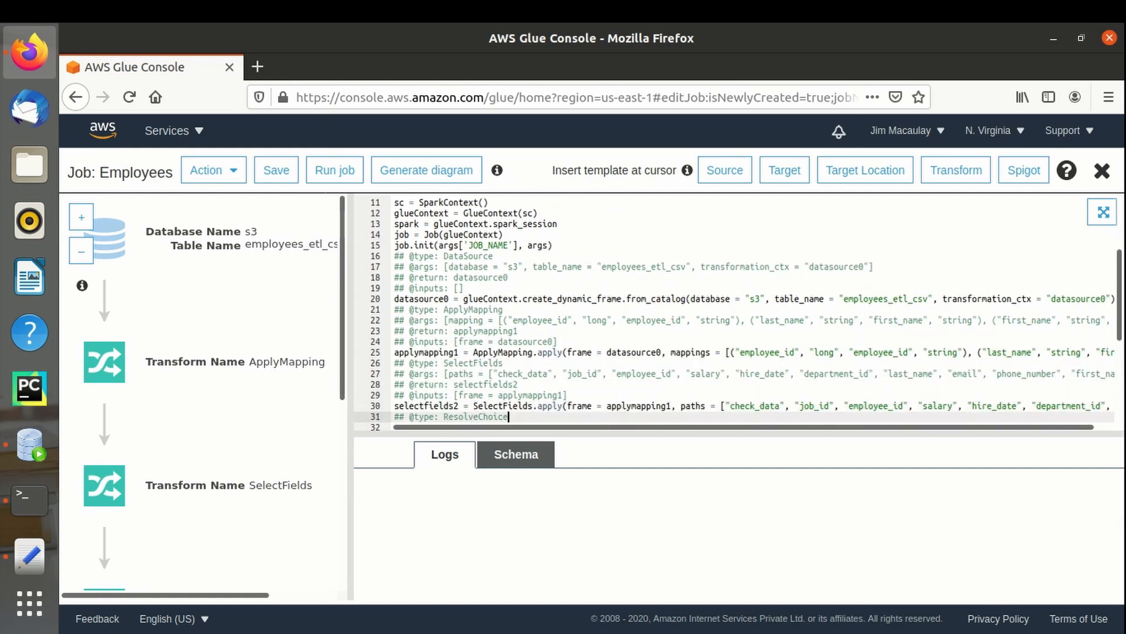
pyautogui.press('Down')
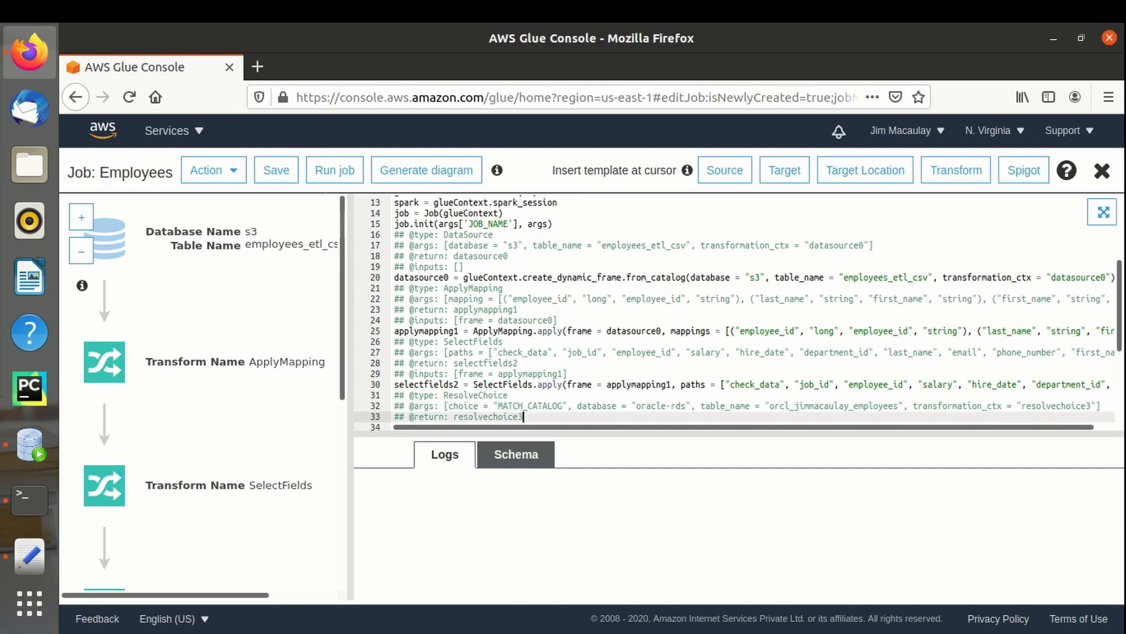
pyautogui.press('Down')
pyautogui.press('Down')
pyautogui.press('Down')
pyautogui.press('Down')
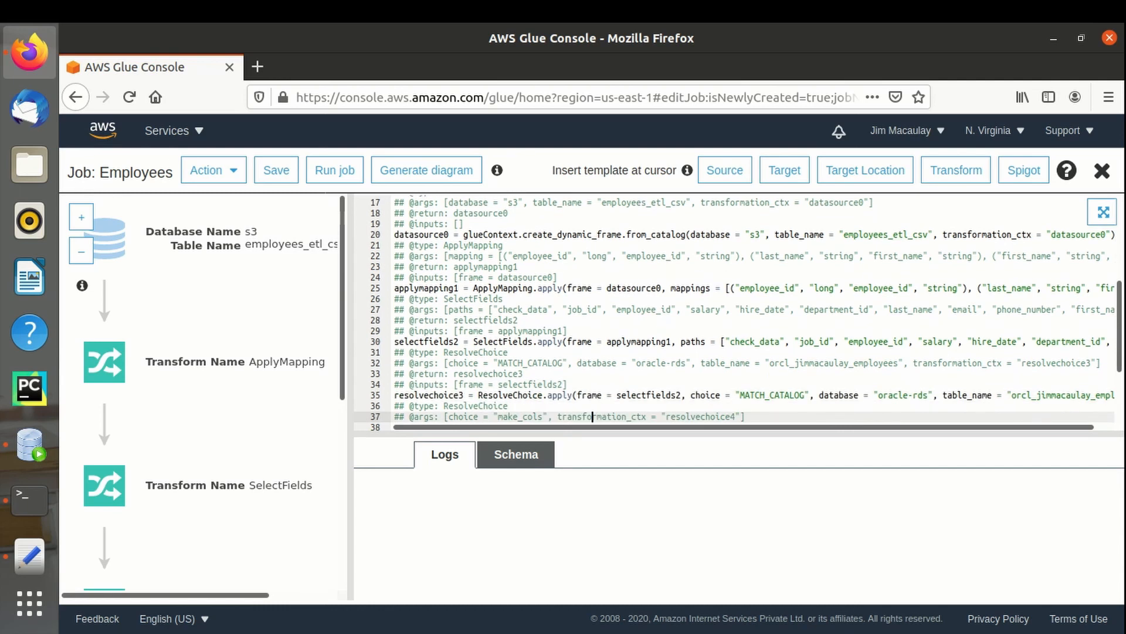
pyautogui.press('Down')
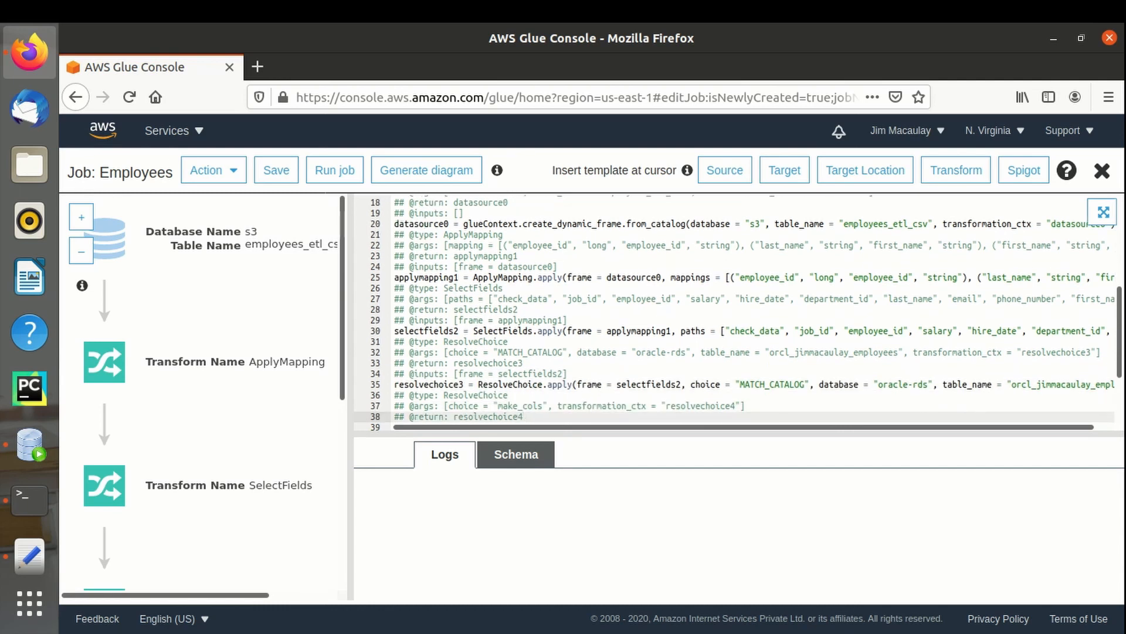
pyautogui.press('Down')
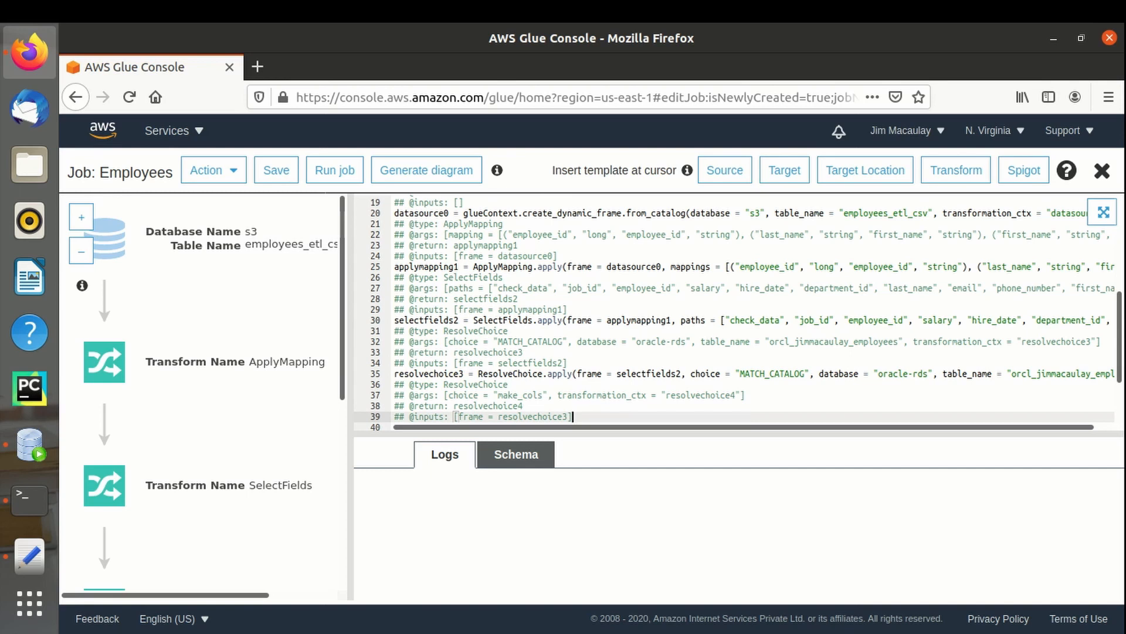
# - Examine the ApplyMapping line's source and target pairs for first_name, last_name, email and phone_number, and return to the start of the lines
pyautogui.moveTo(455, 427); pyautogui.dragTo(530, 427)
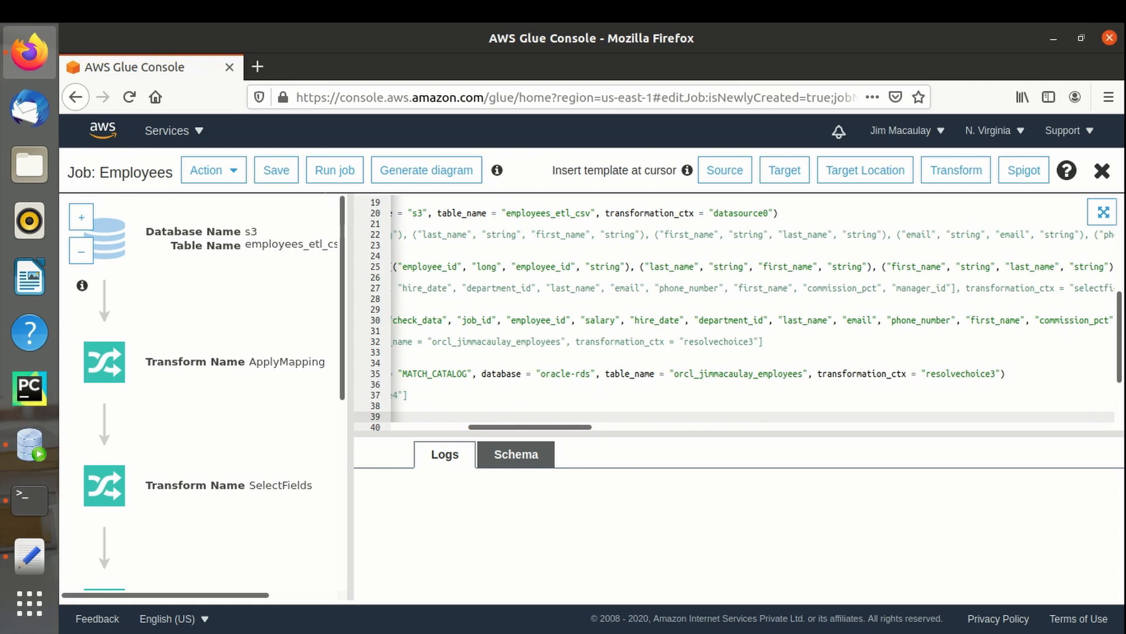
pyautogui.click(695, 267)
pyautogui.click(784, 267)
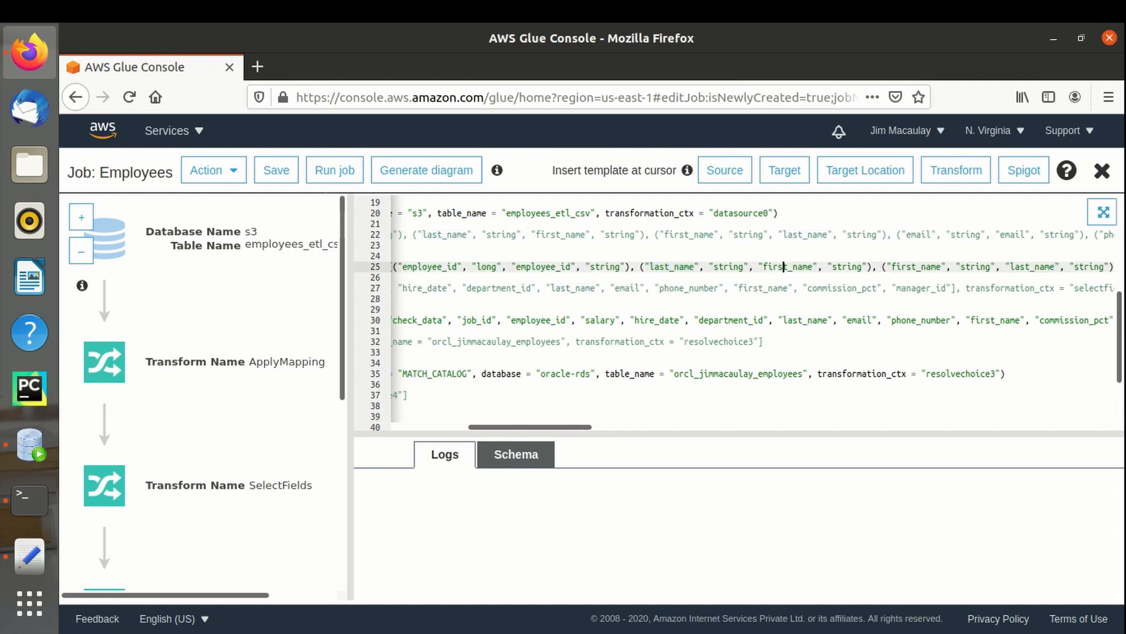
pyautogui.doubleClick(784, 267)
pyautogui.doubleClick(941, 266)
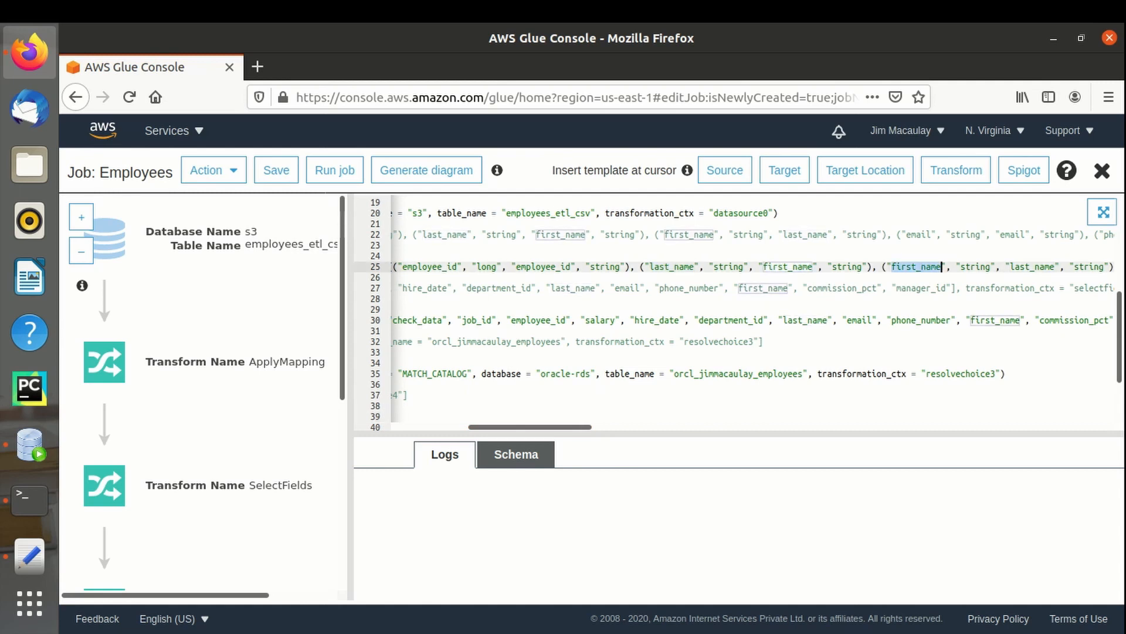
pyautogui.doubleClick(1032, 266)
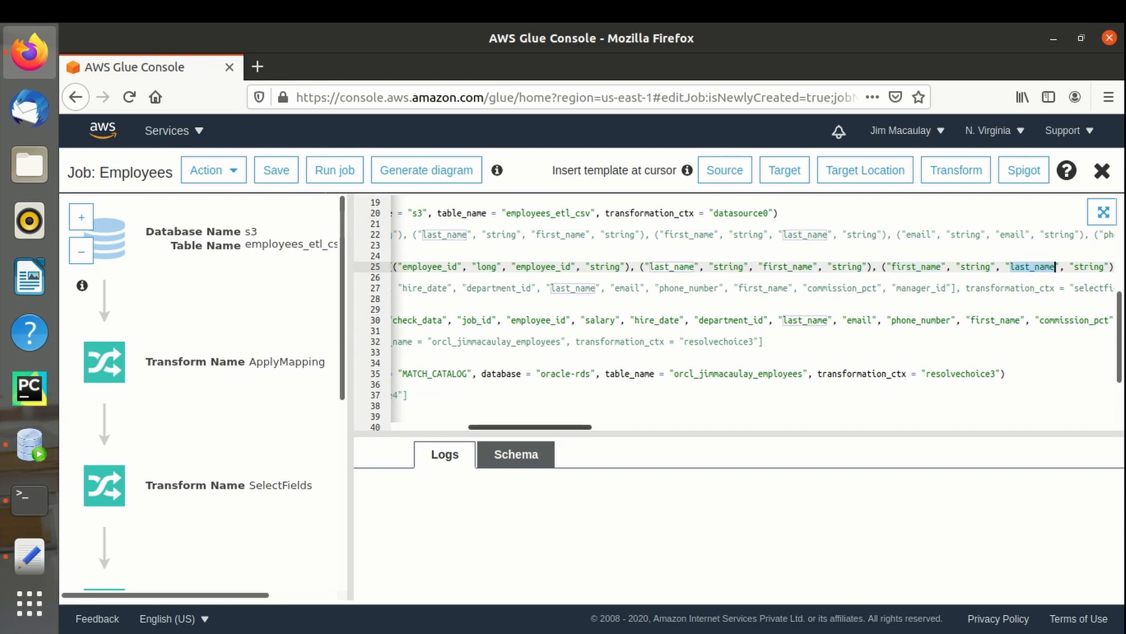
pyautogui.moveTo(531, 428); pyautogui.dragTo(639, 427)
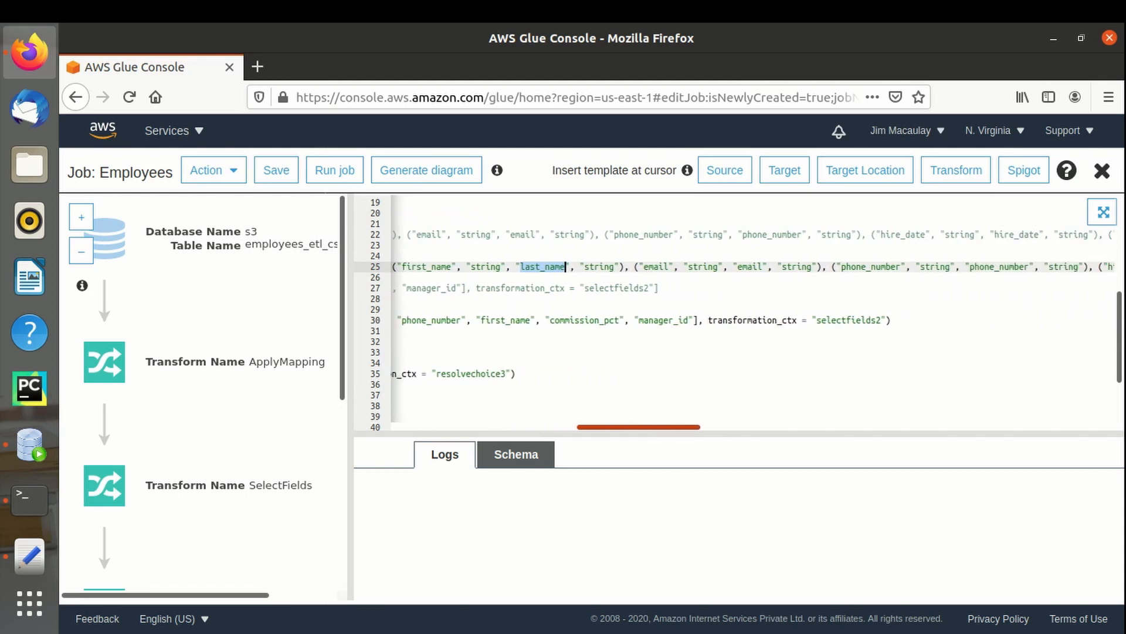
pyautogui.doubleClick(660, 267)
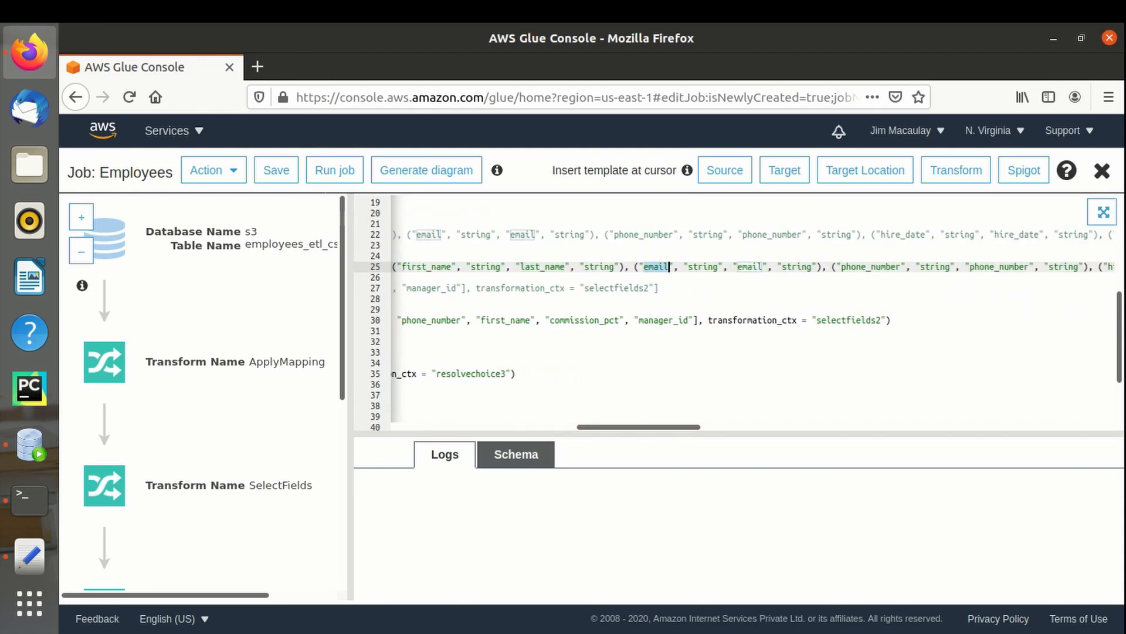
pyautogui.doubleClick(750, 267)
pyautogui.doubleClick(881, 267)
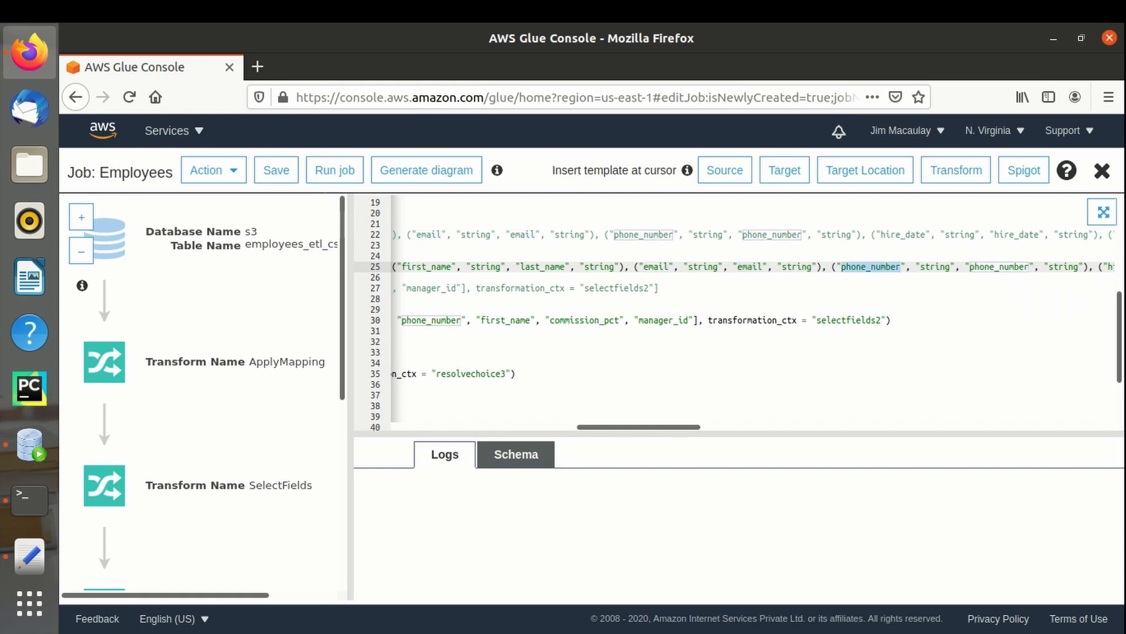
pyautogui.doubleClick(1000, 267)
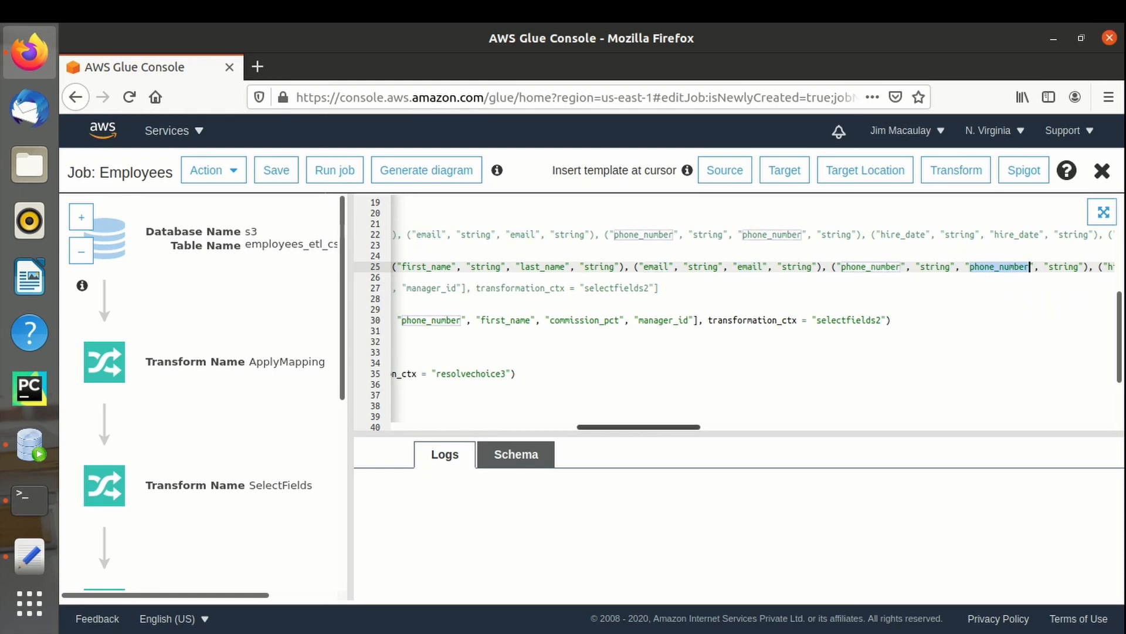
pyautogui.moveTo(638, 427); pyautogui.dragTo(456, 427)
pyautogui.click(548, 363)
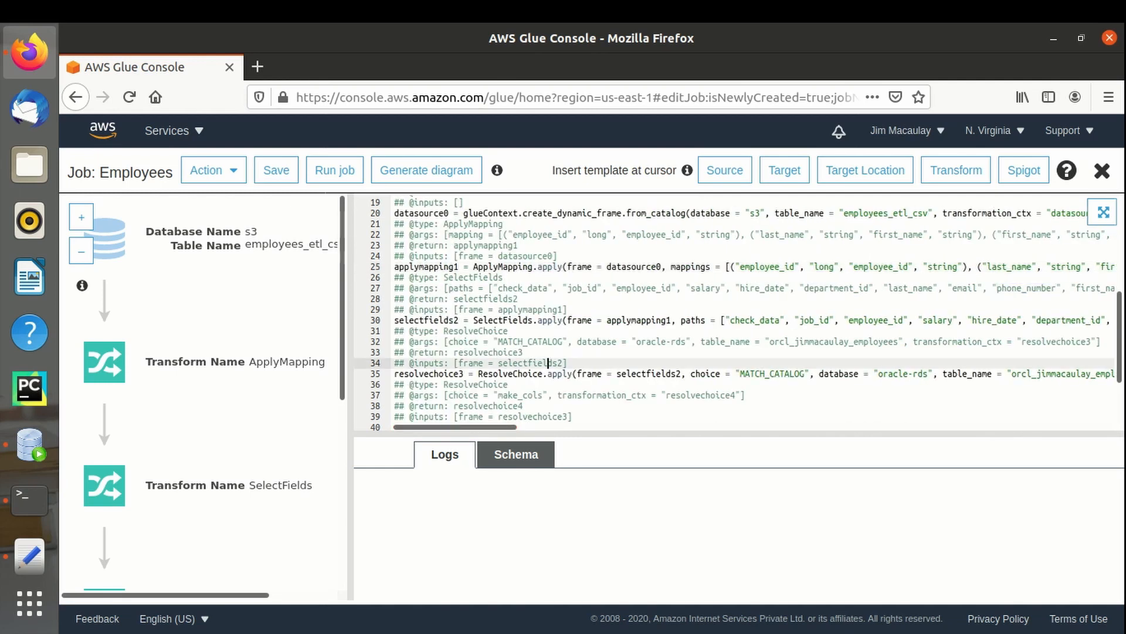
# - Read through the rest of the script, from the ResolveChoice sections to the DataSink section and the final job.commit() line
pyautogui.press('Down')
pyautogui.press('Down')
pyautogui.press('Down')
pyautogui.press('Down')
pyautogui.press('Down')
pyautogui.press('Down')
pyautogui.press('Down')
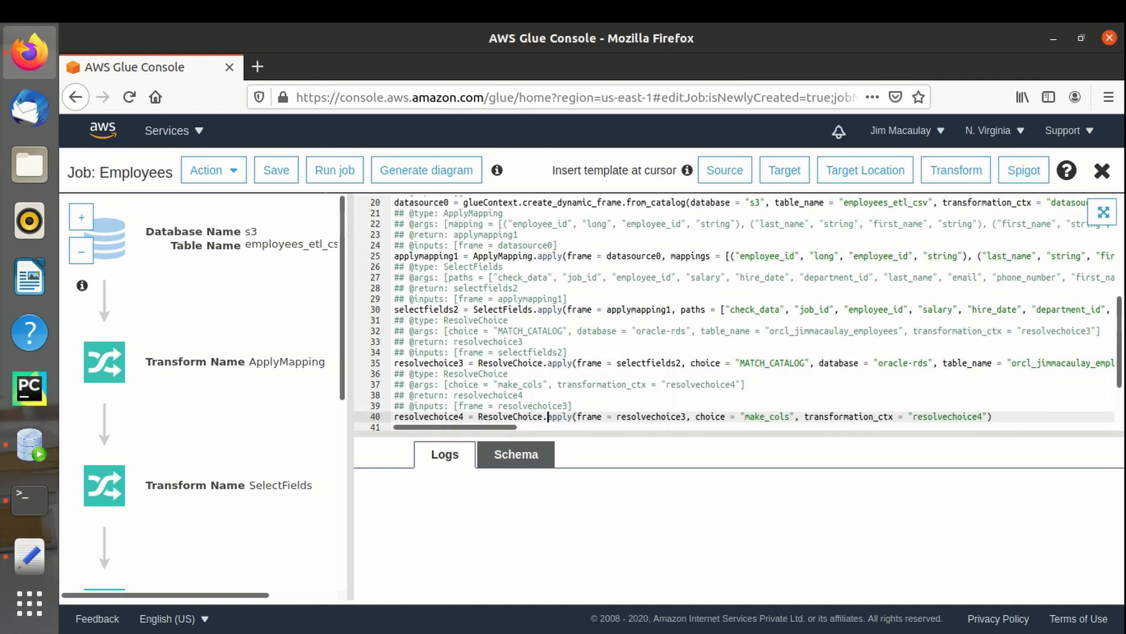
pyautogui.press('Down')
pyautogui.press('Down')
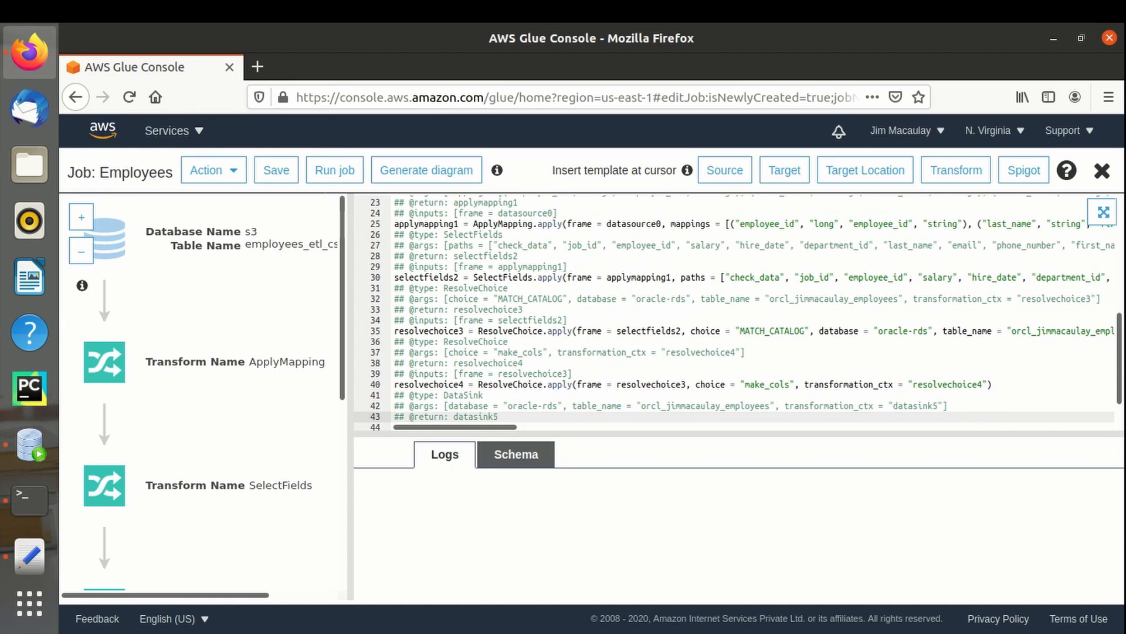
pyautogui.press('Down')
pyautogui.press('Down')
pyautogui.press('Down')
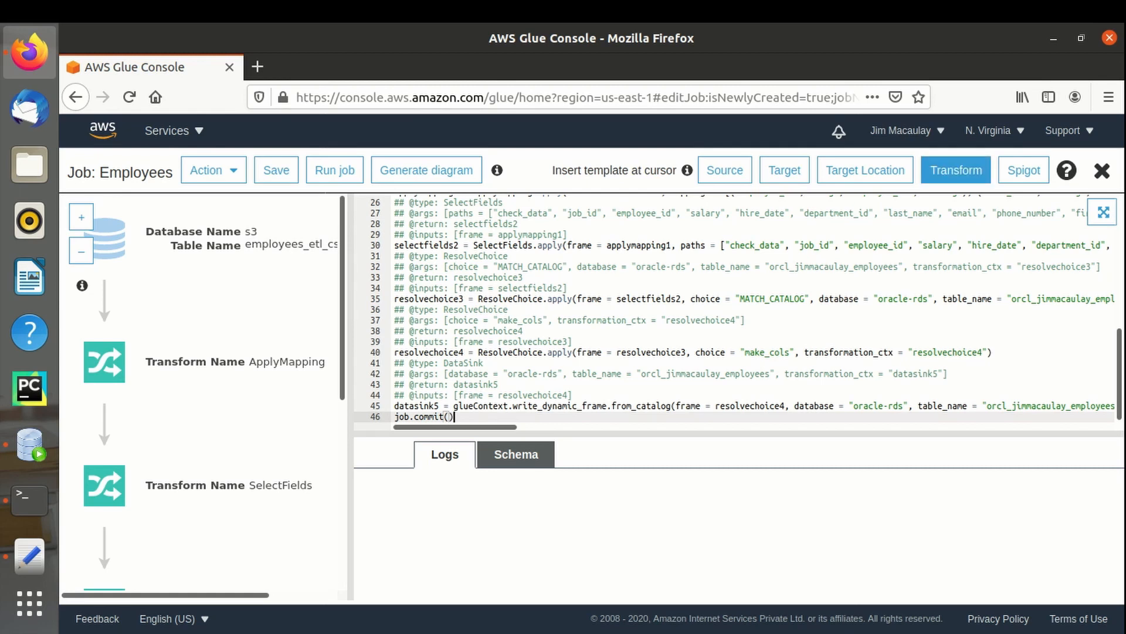
# - Look through the available transforms and insert the Filter transform template at the end of the script, after job.commit()
pyautogui.click(956, 170)
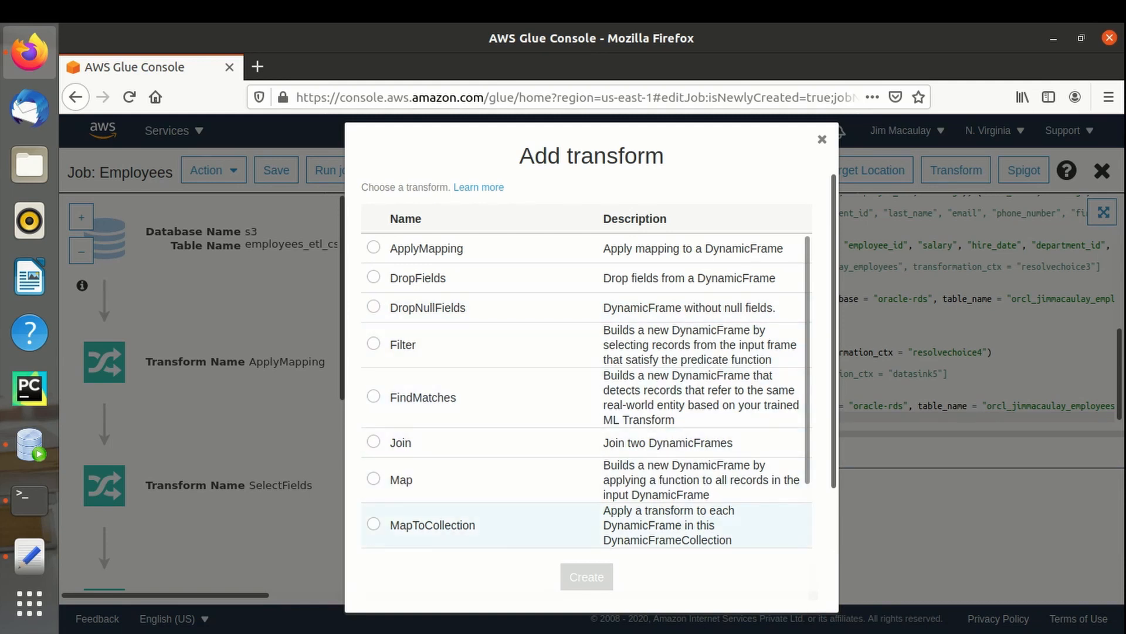
pyautogui.scroll(-1, 587, 393)
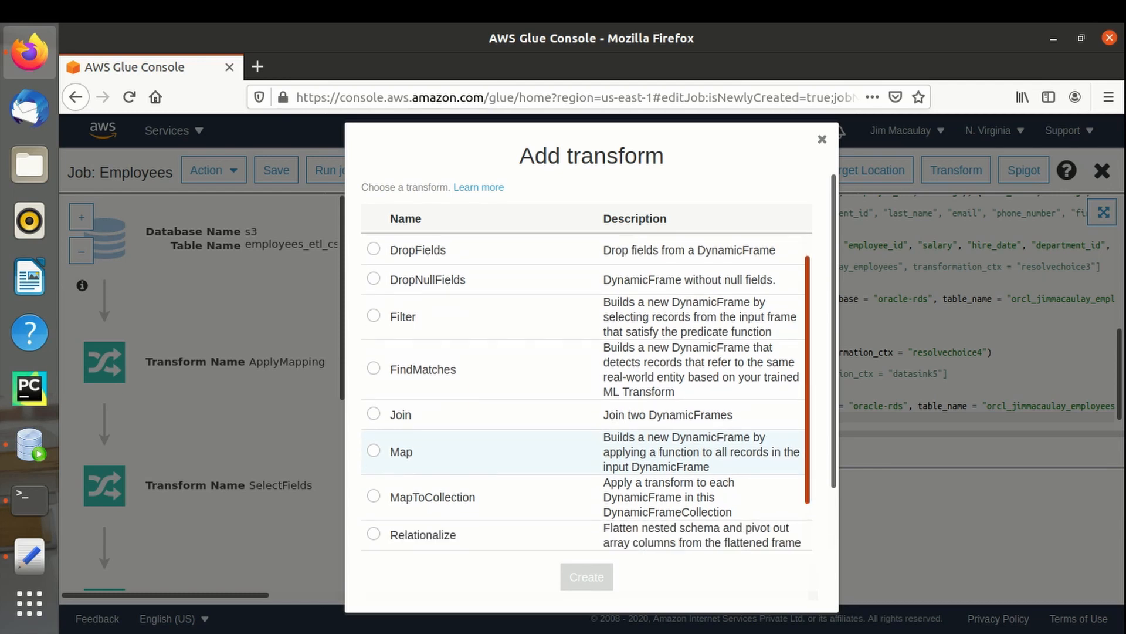
pyautogui.scroll(-5, 587, 393)
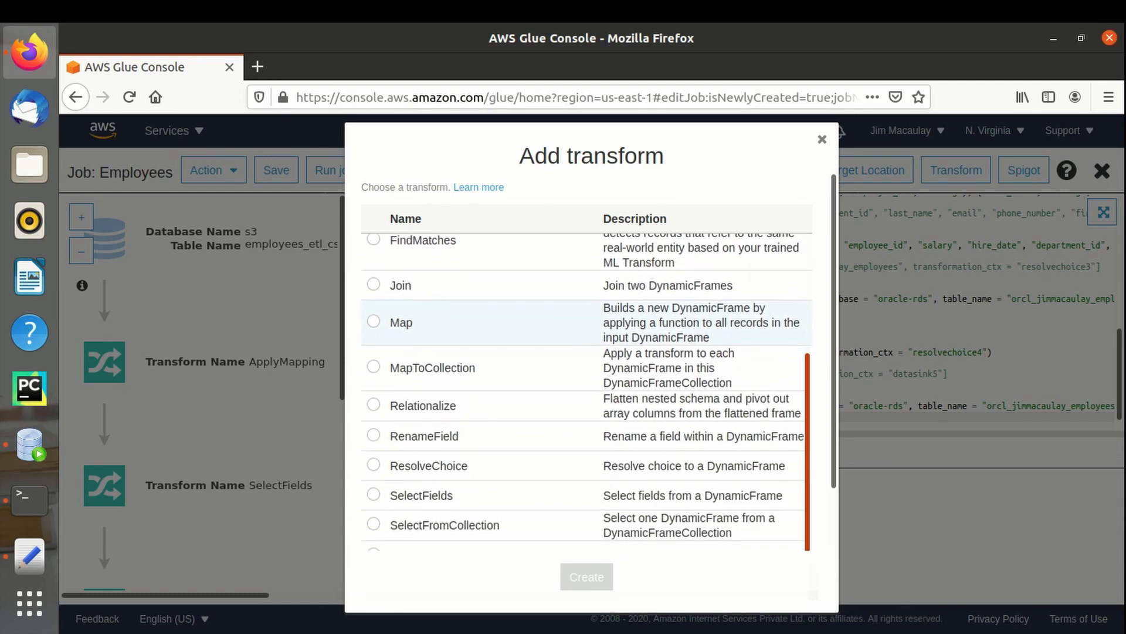
pyautogui.scroll(-1, 586, 393)
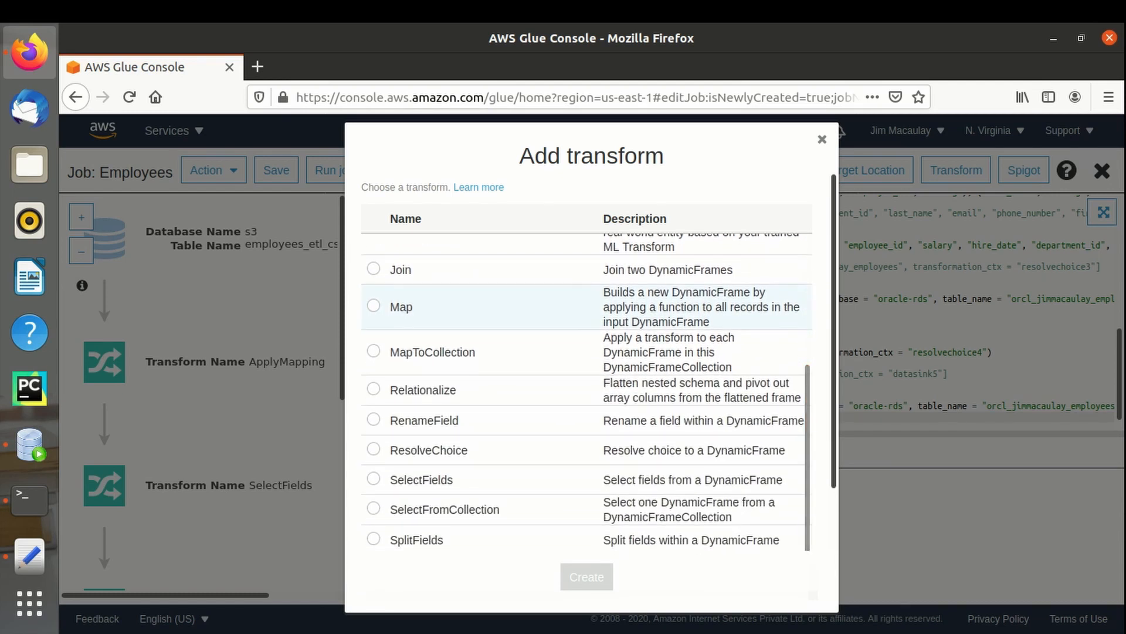
pyautogui.scroll(-3, 587, 392)
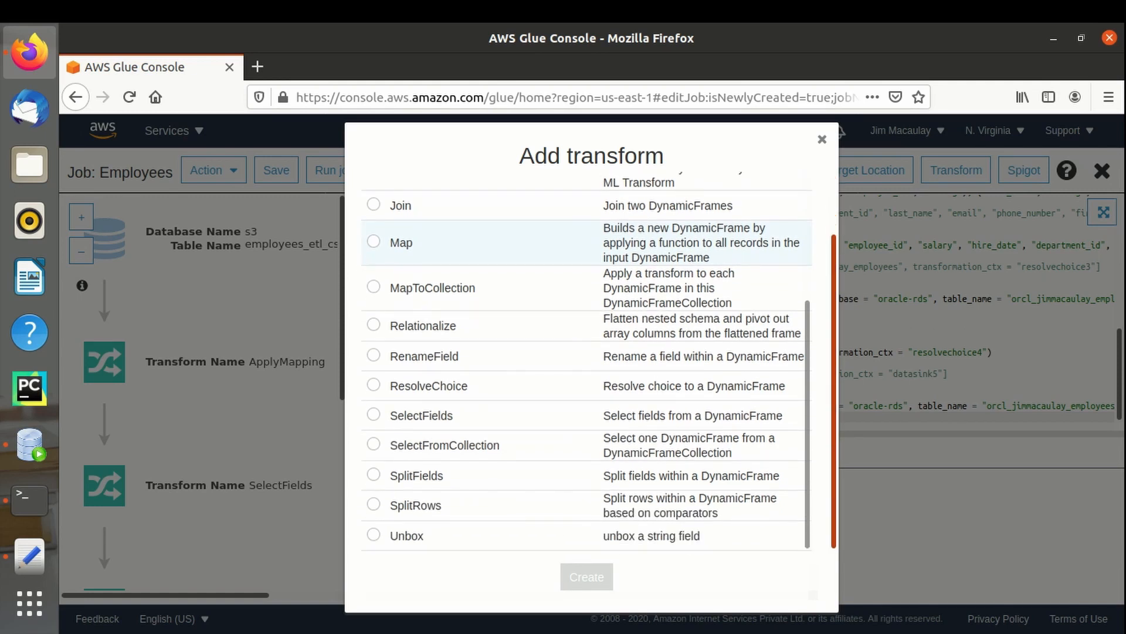
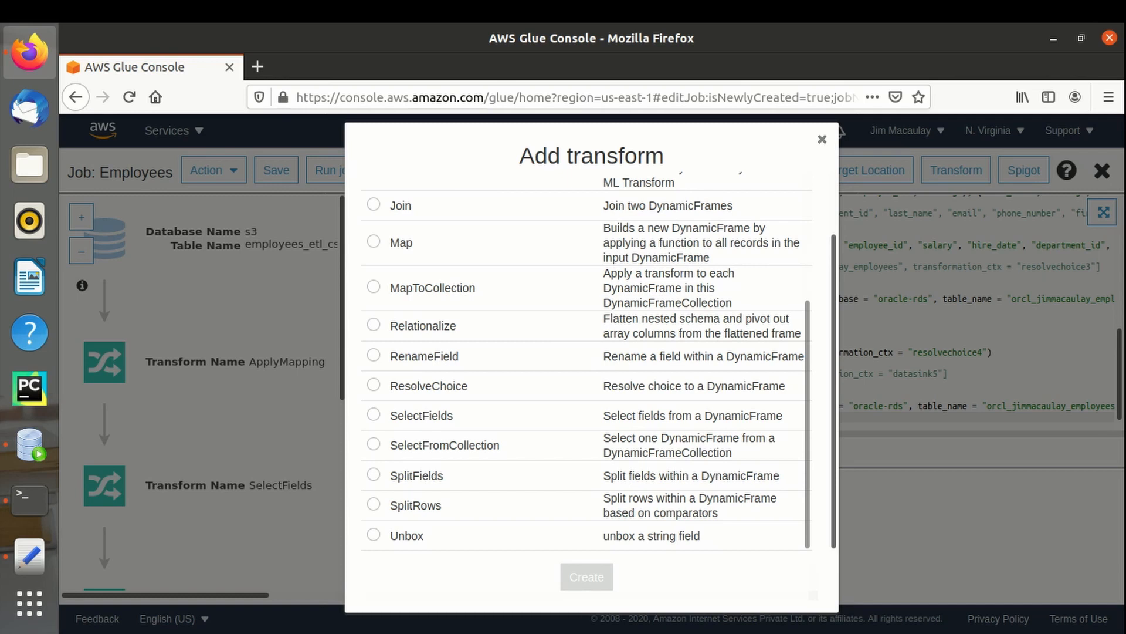
pyautogui.moveTo(808, 424); pyautogui.dragTo(808, 295)
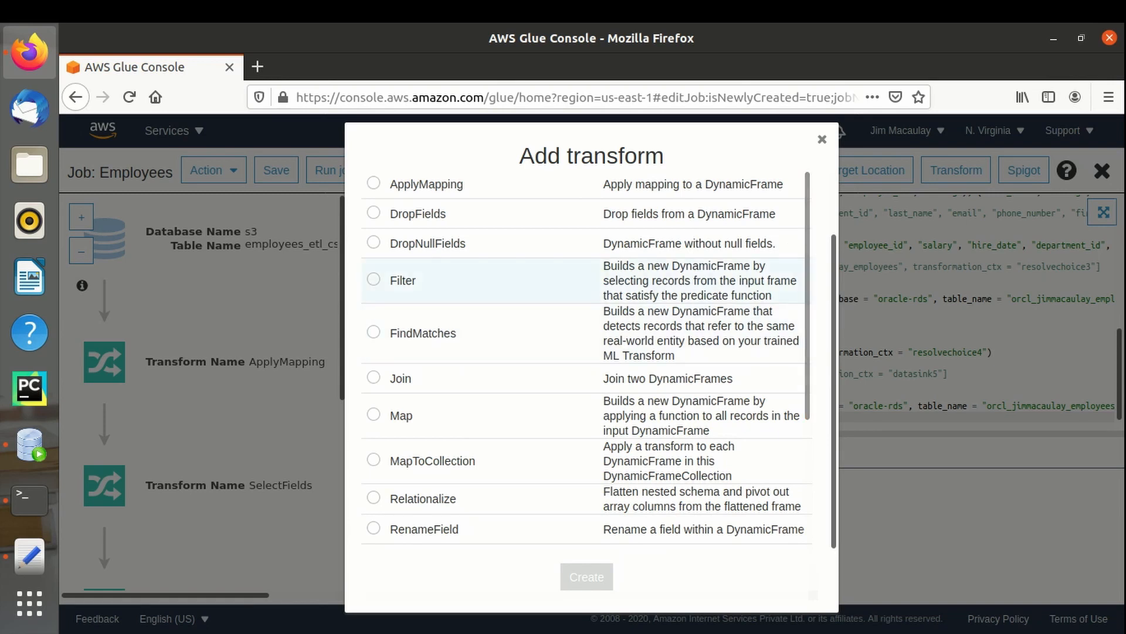
pyautogui.click(373, 279)
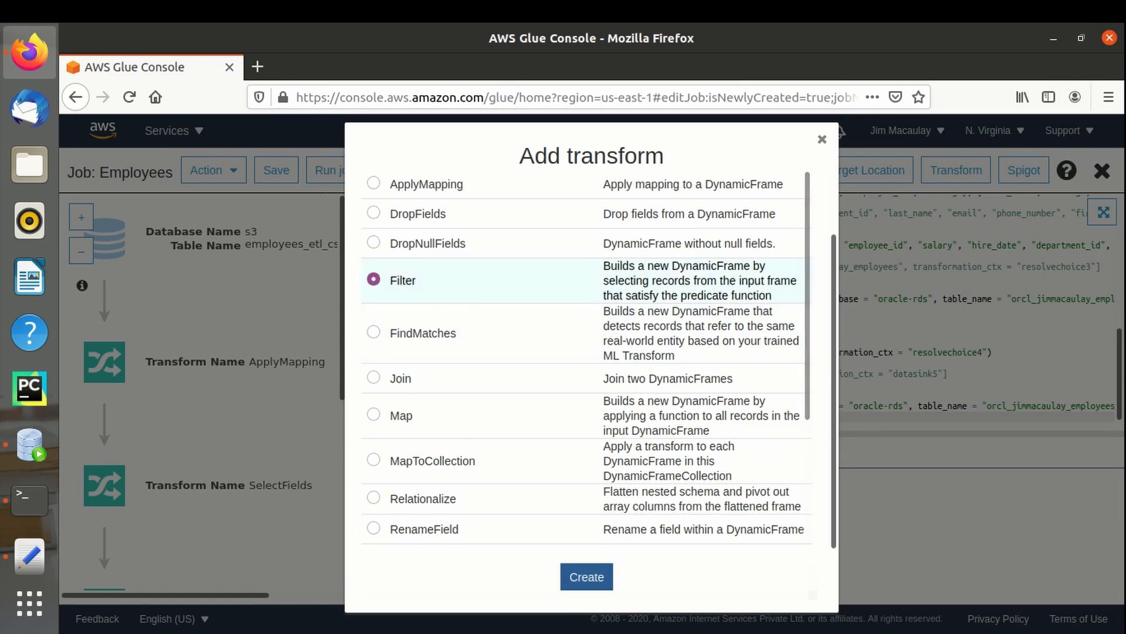
pyautogui.click(587, 576)
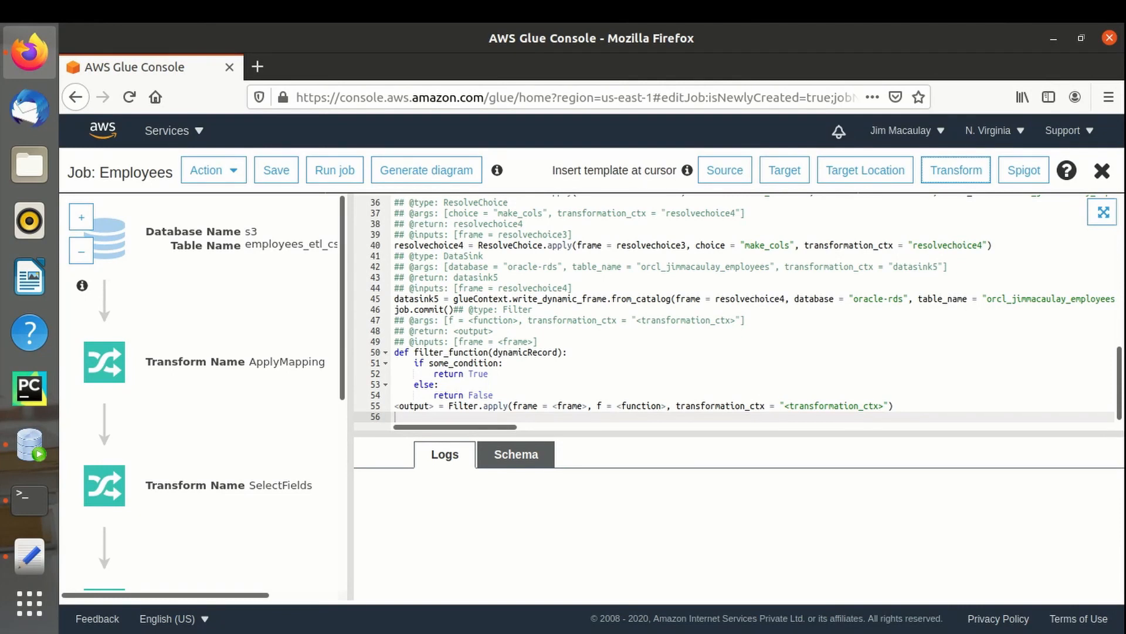
# - Delete the inserted filter_function definition and the Filter.apply line below it, keeping the template's comment lines
pyautogui.click(439, 385)
pyautogui.press('Down')
pyautogui.press('Down')
pyautogui.press('Down')
pyautogui.moveTo(398, 353); pyautogui.dragTo(900, 417)
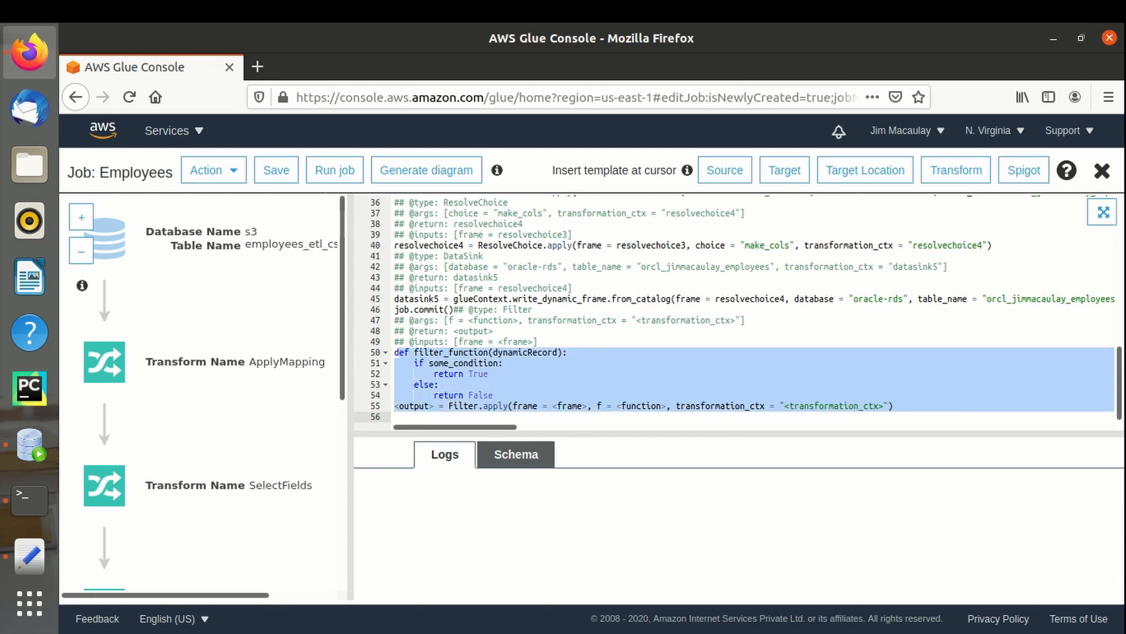
pyautogui.click(439, 385)
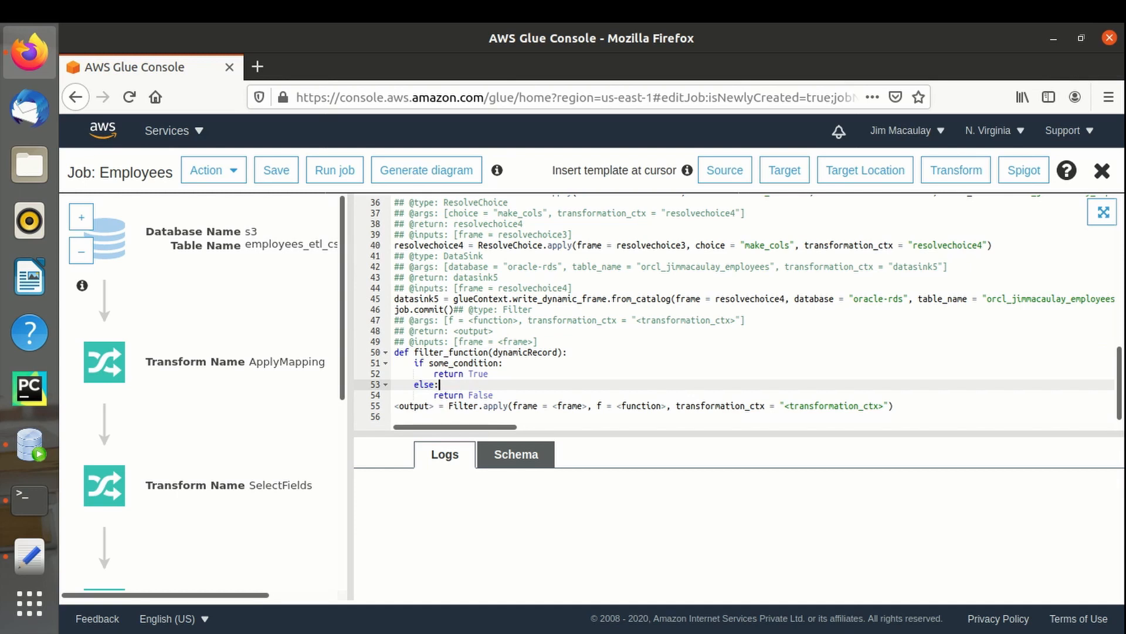
pyautogui.moveTo(396, 353); pyautogui.dragTo(898, 417)
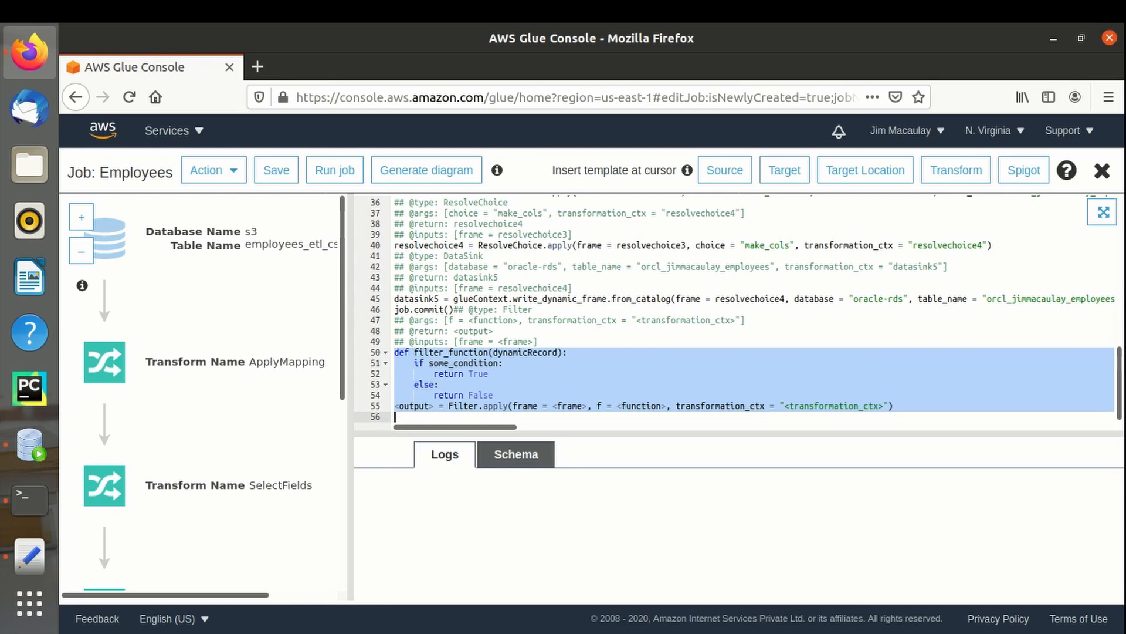
pyautogui.press('BackSpace')
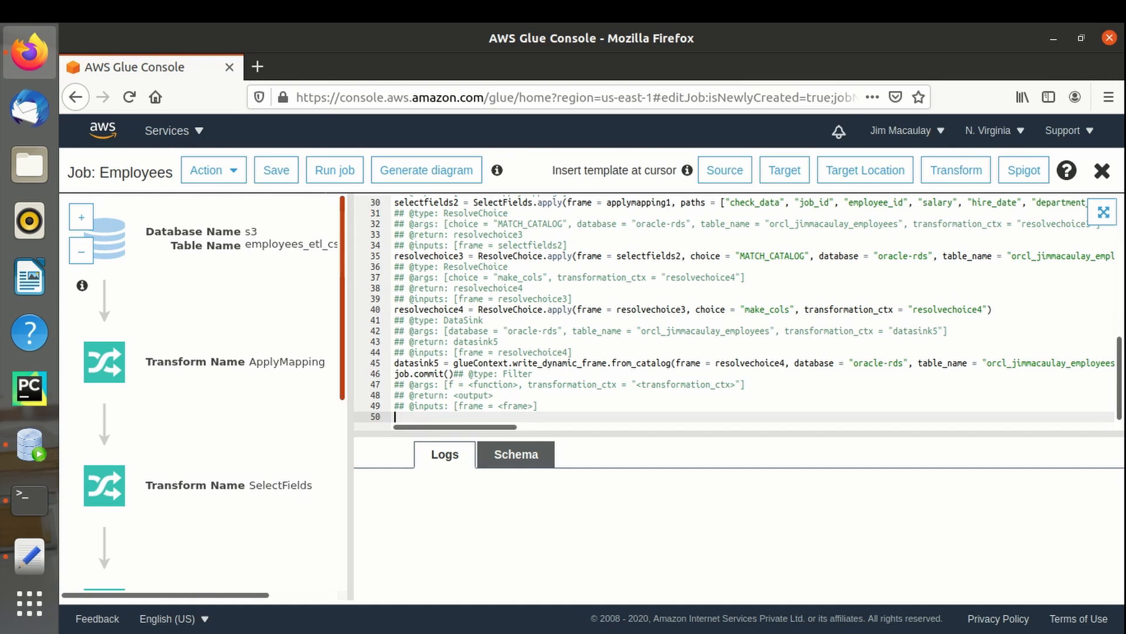
# - Review the job diagram from the s3 source through the ApplyMapping, SelectFields and ResolveChoice transforms to the oracle-rds target
pyautogui.scroll(-1, 203, 393)
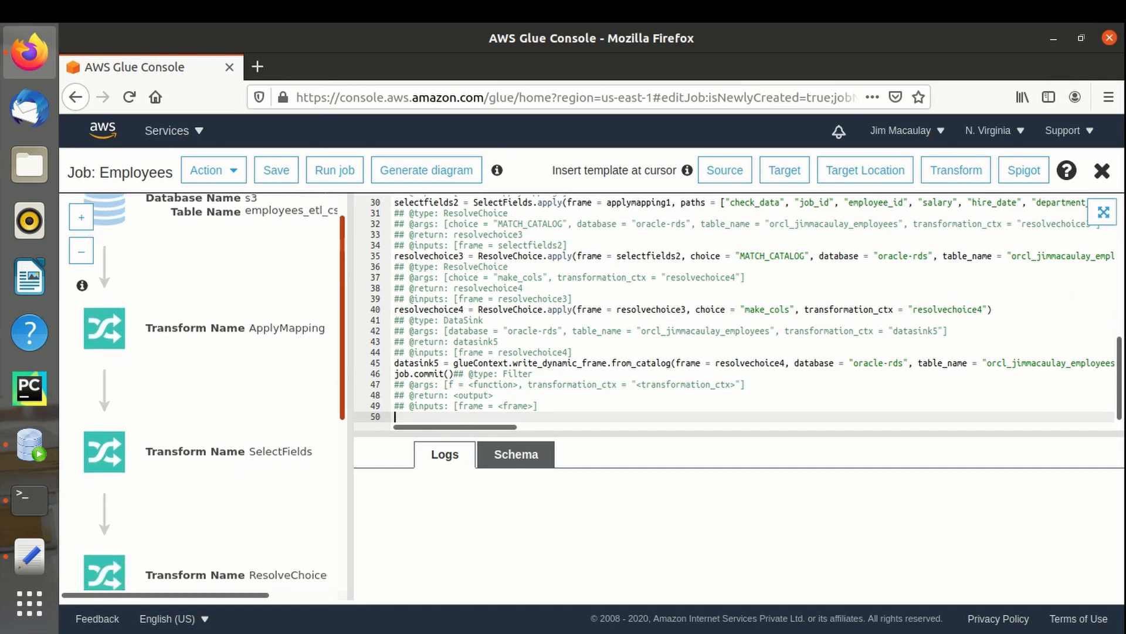
pyautogui.scroll(1, 202, 393)
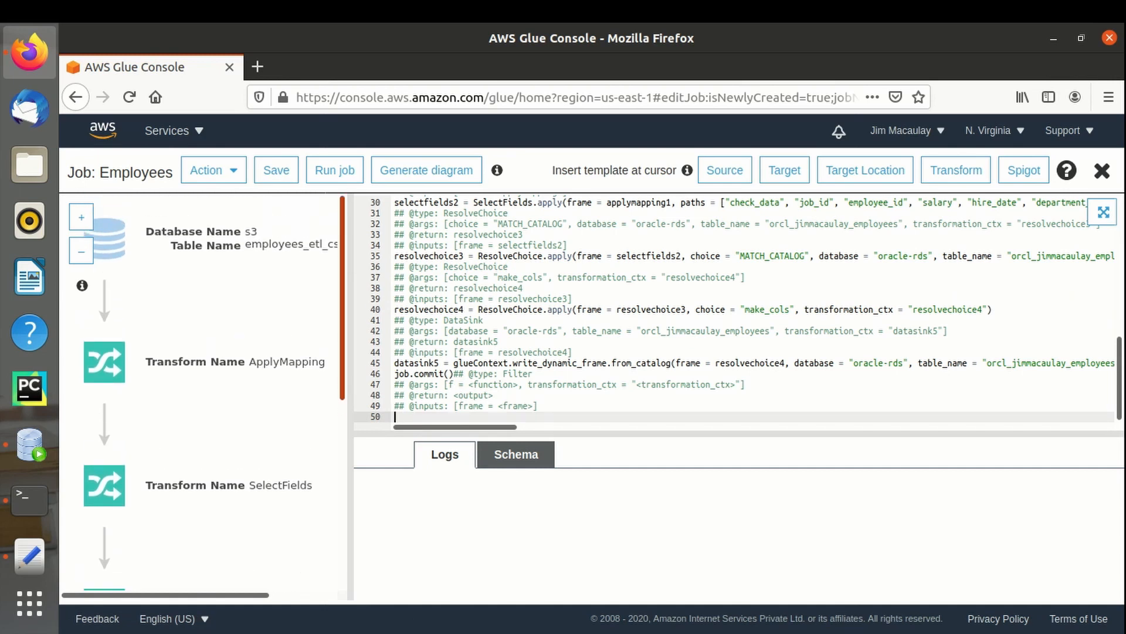
pyautogui.scroll(-1, 203, 393)
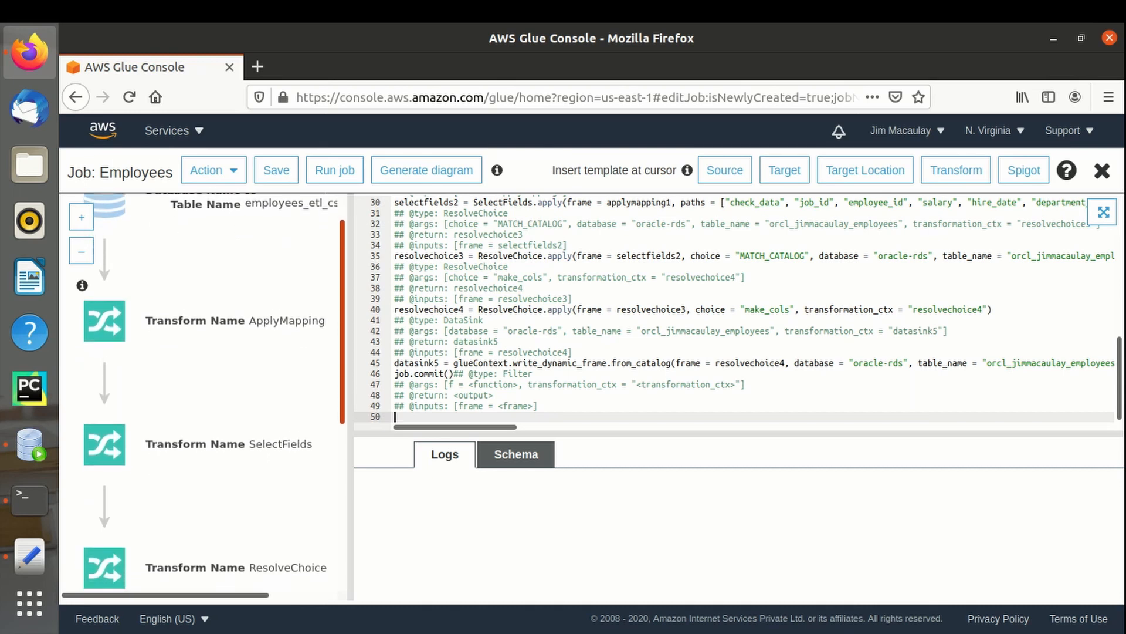
pyautogui.scroll(-3, 203, 393)
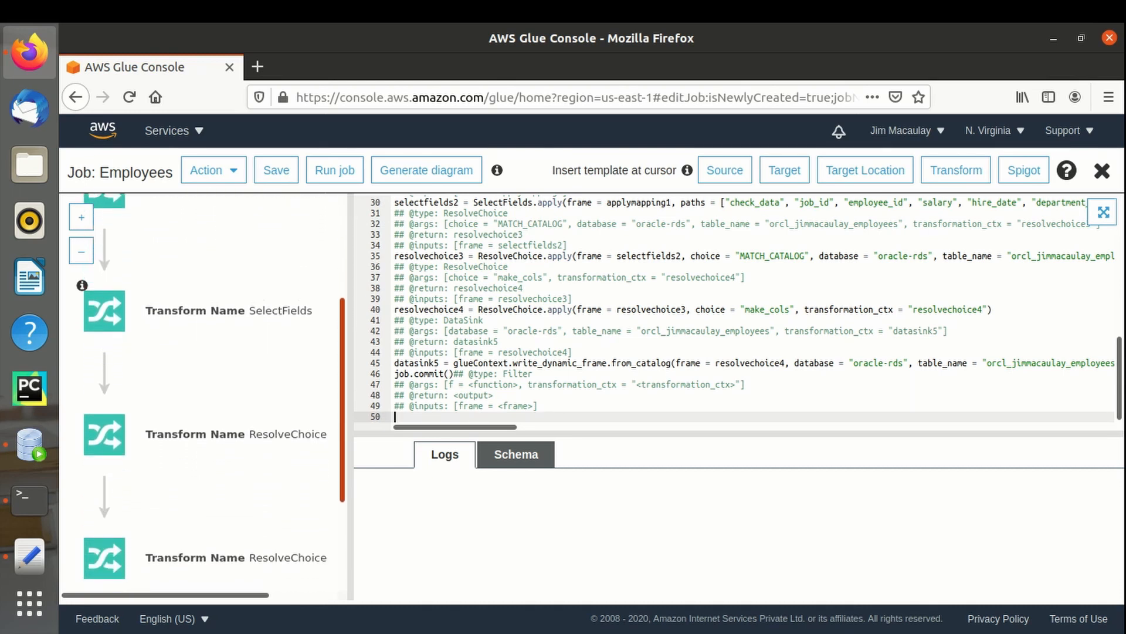
pyautogui.scroll(-3, 202, 394)
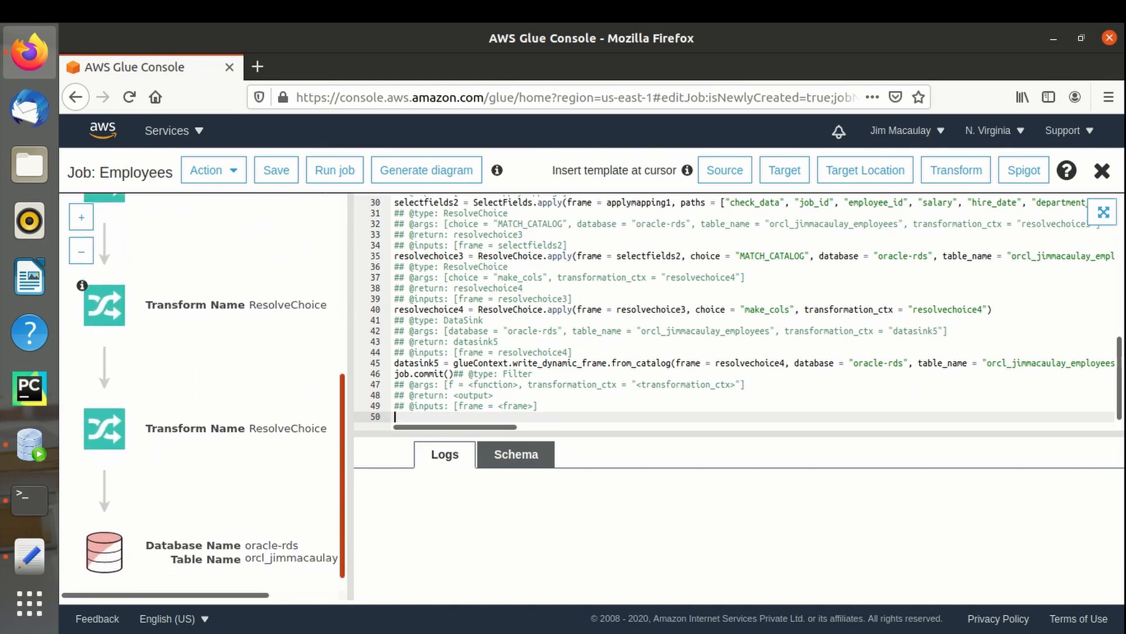
pyautogui.scroll(-1, 215, 389)
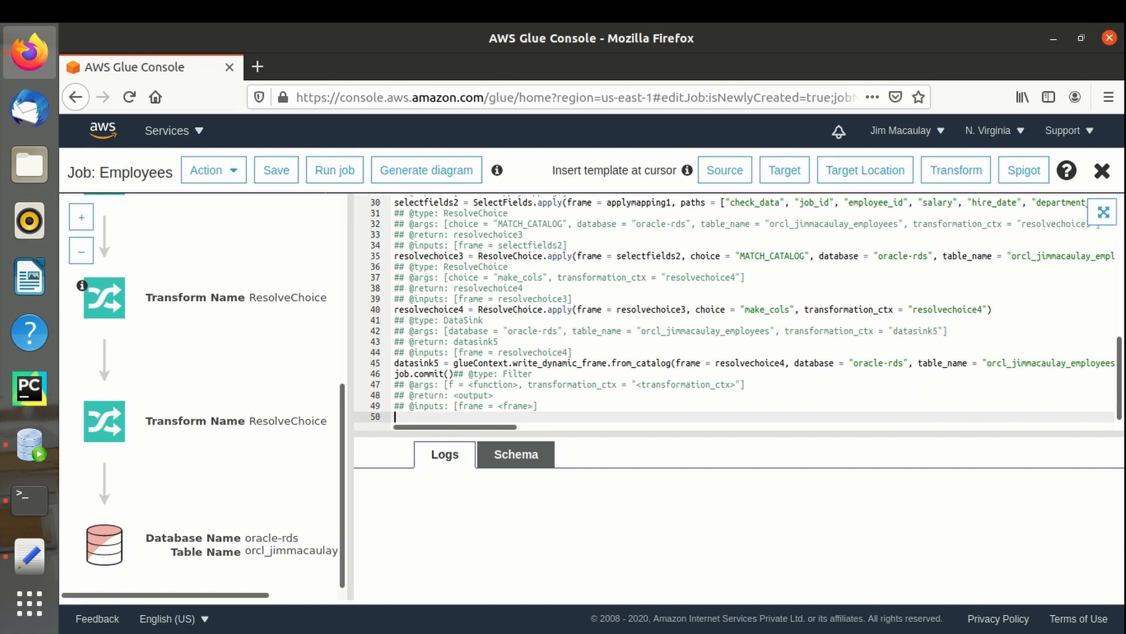
pyautogui.moveTo(455, 427)
pyautogui.mouseDown()
pyautogui.moveTo(520, 427)
pyautogui.moveTo(454, 427)
pyautogui.mouseUp()
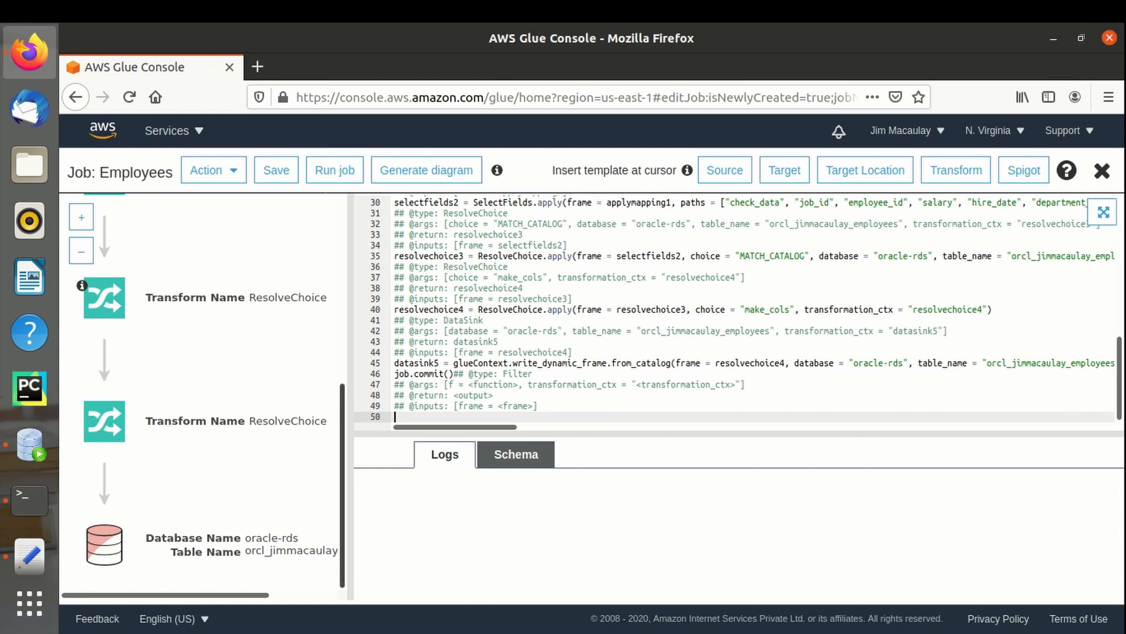
pyautogui.scroll(5, 202, 394)
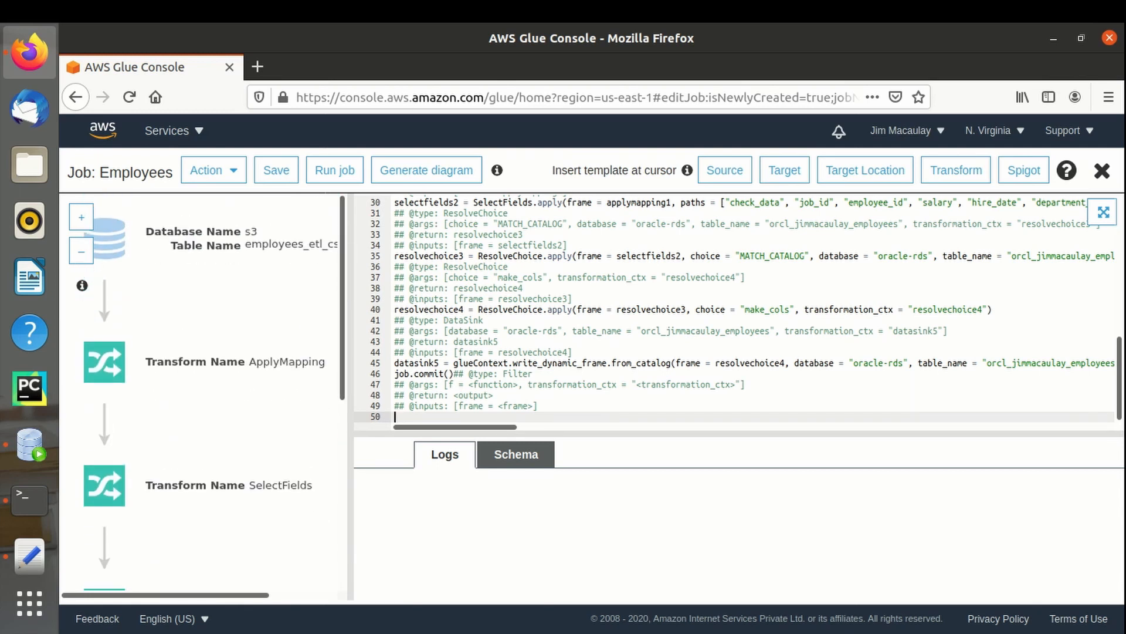
# - Show the schema of the s3 employees_etl_csv source node, enlarge the schema area and examine all its columns and data types
pyautogui.click(516, 454)
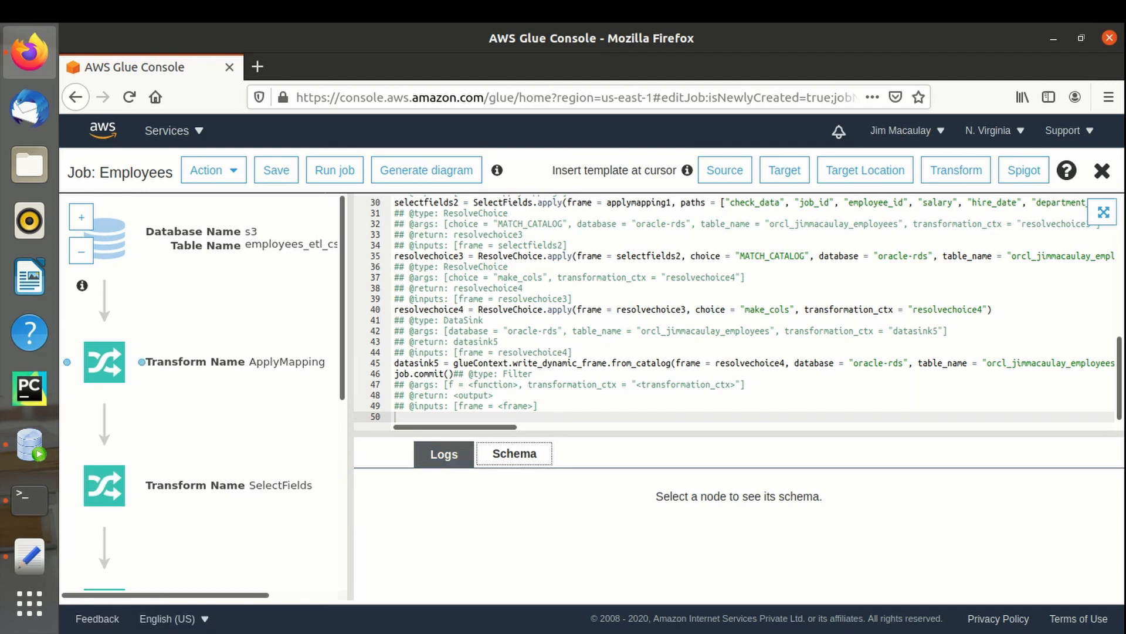
pyautogui.click(142, 361)
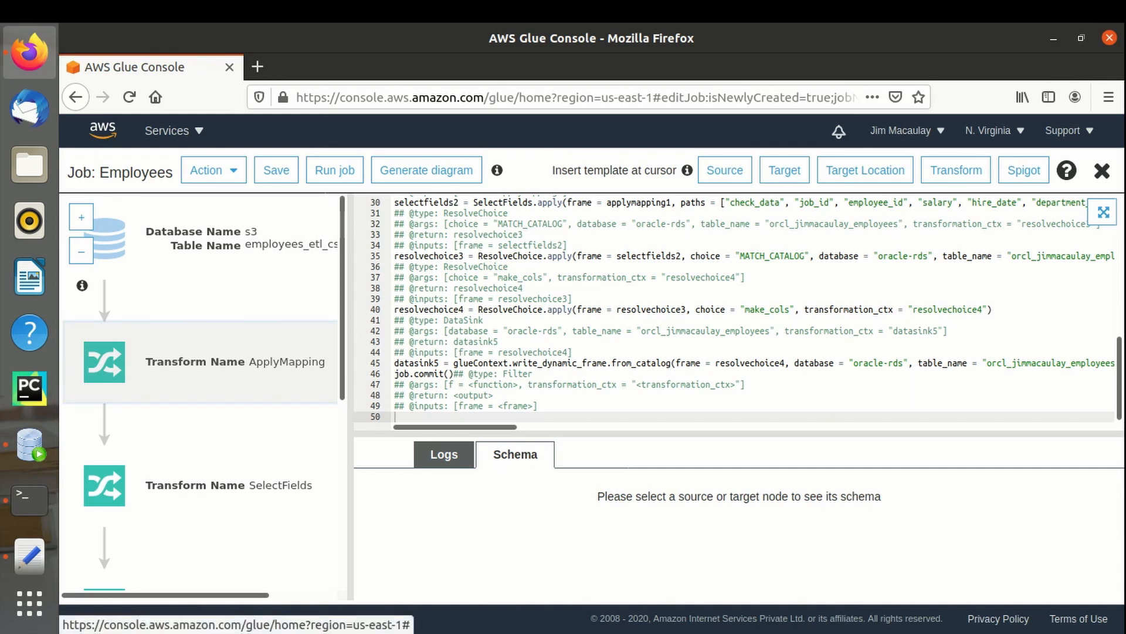
pyautogui.click(141, 238)
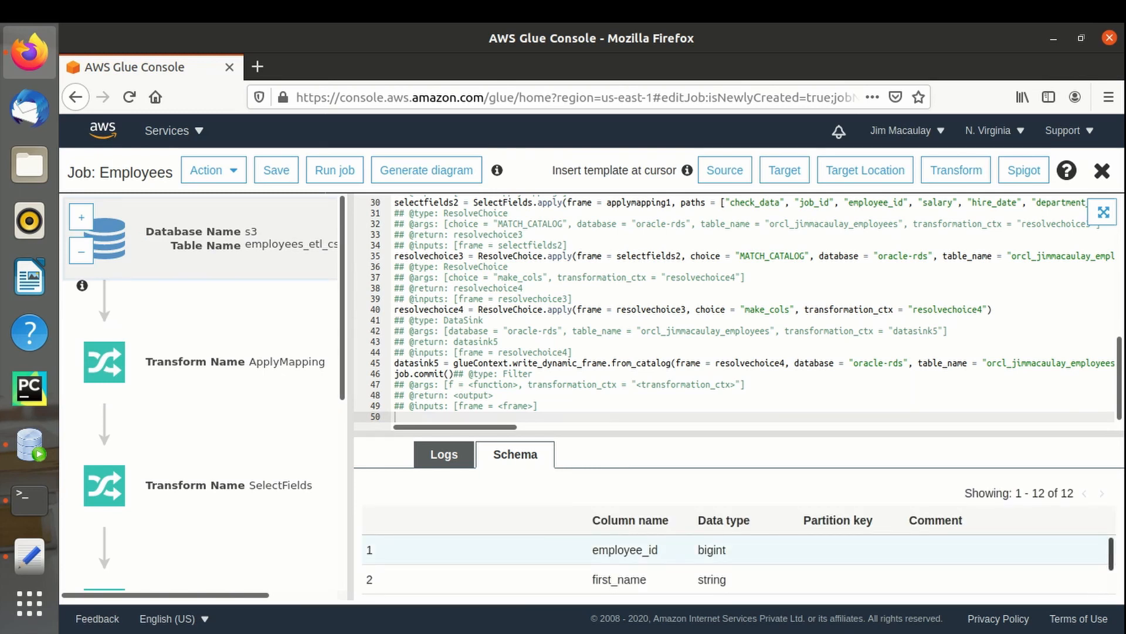
pyautogui.moveTo(739, 433); pyautogui.dragTo(739, 301)
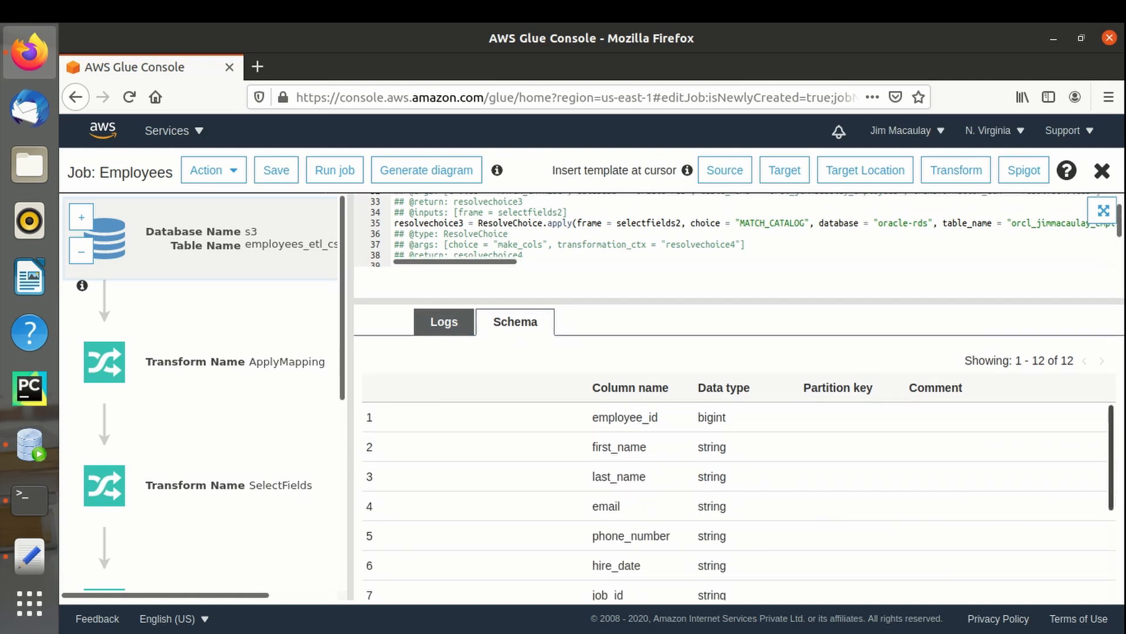
pyautogui.moveTo(1111, 461); pyautogui.dragTo(1112, 558)
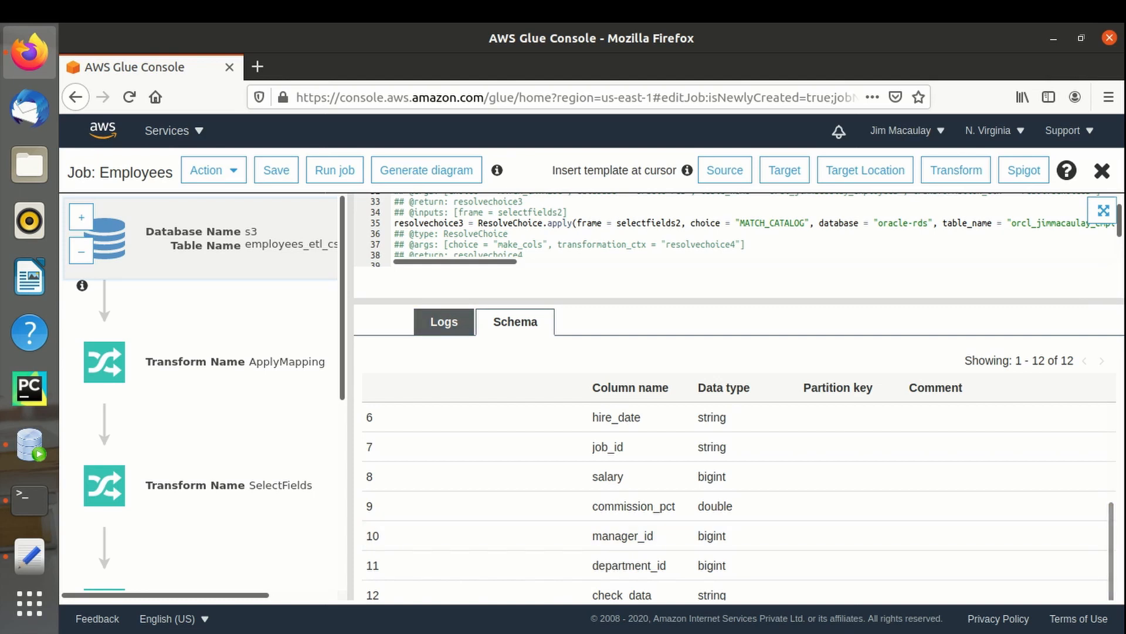
# - Show the schema of the oracle-rds target node at the end of the diagram and examine its columns and data types
pyautogui.moveTo(342, 298); pyautogui.dragTo(342, 486)
pyautogui.click(105, 545)
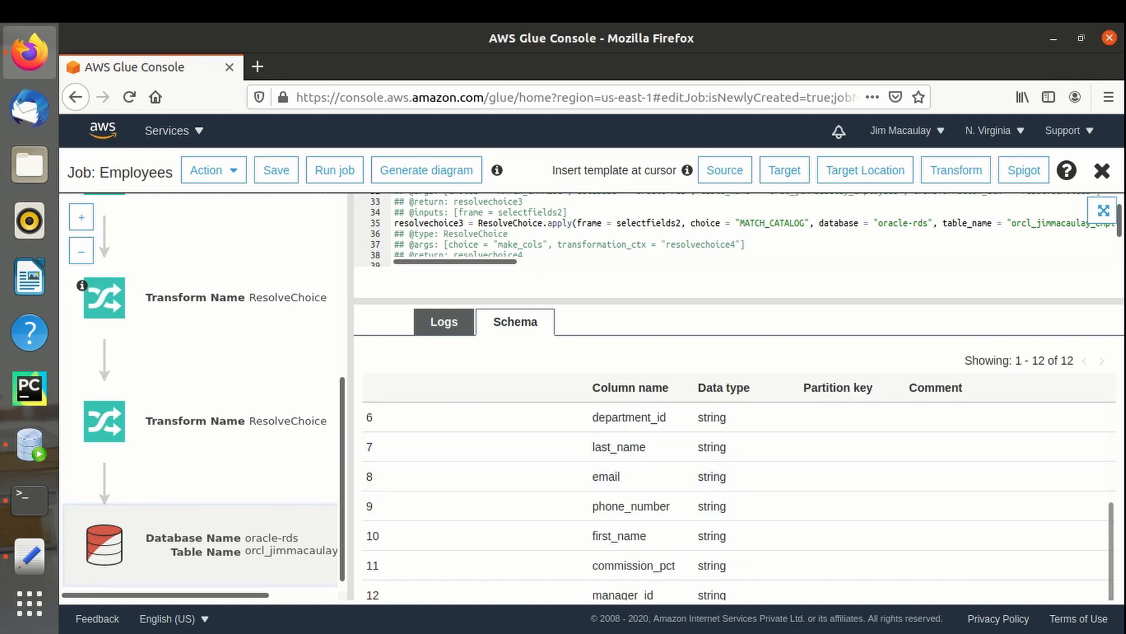
pyautogui.moveTo(1111, 552); pyautogui.dragTo(1111, 457)
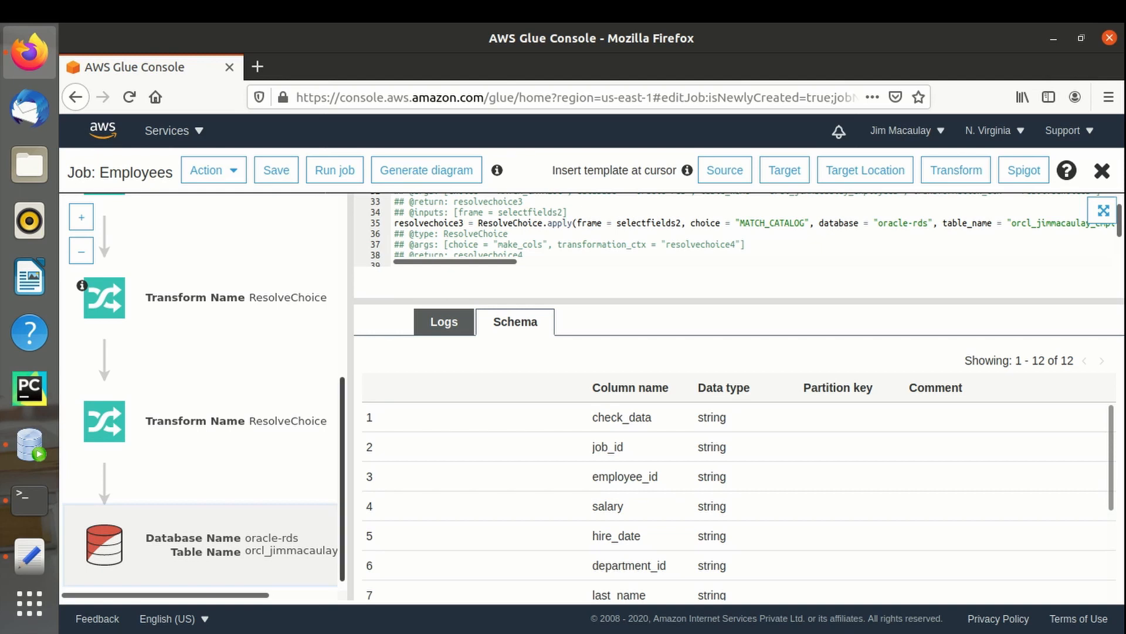
pyautogui.moveTo(342, 478); pyautogui.dragTo(342, 293)
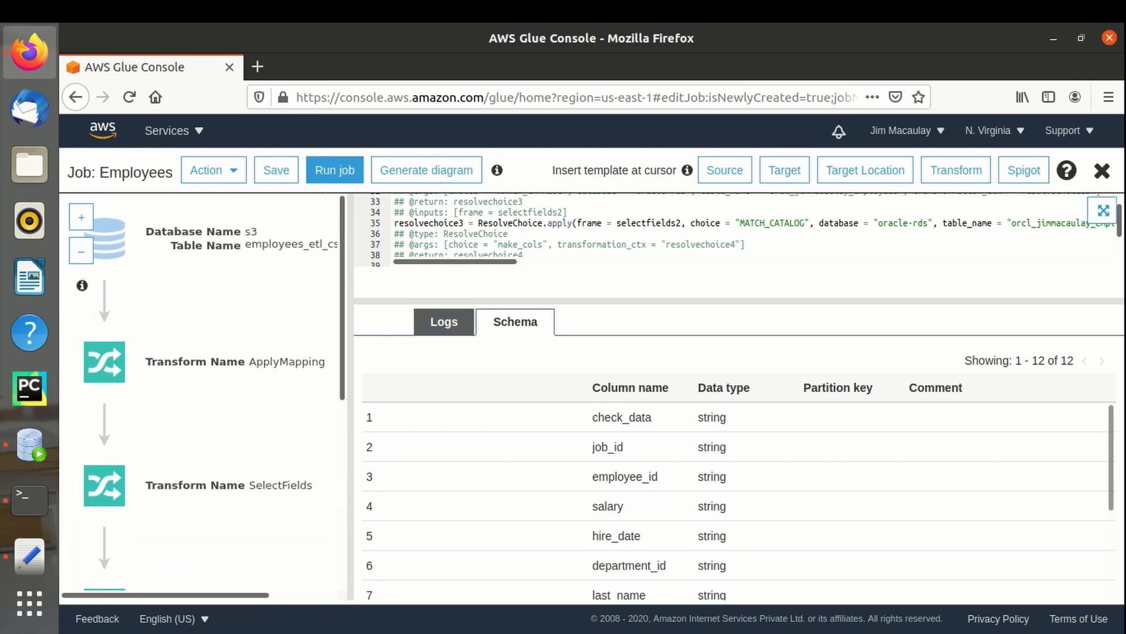
# - Regenerate the job diagram and run the Employees job with the default parameters
pyautogui.click(426, 170)
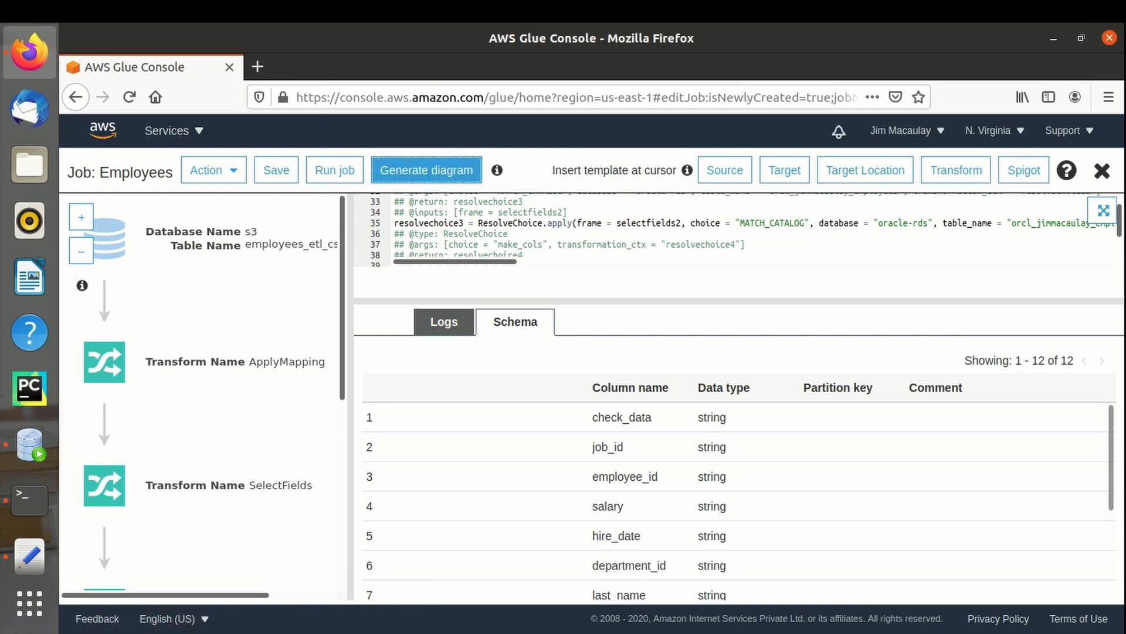
pyautogui.click(334, 170)
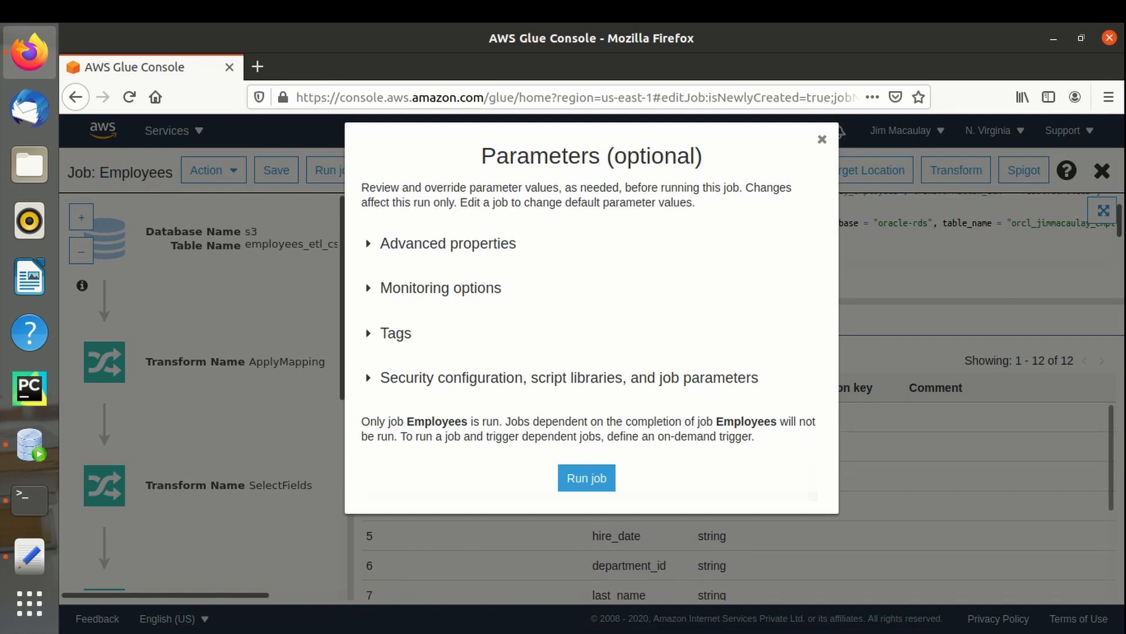
pyautogui.click(587, 477)
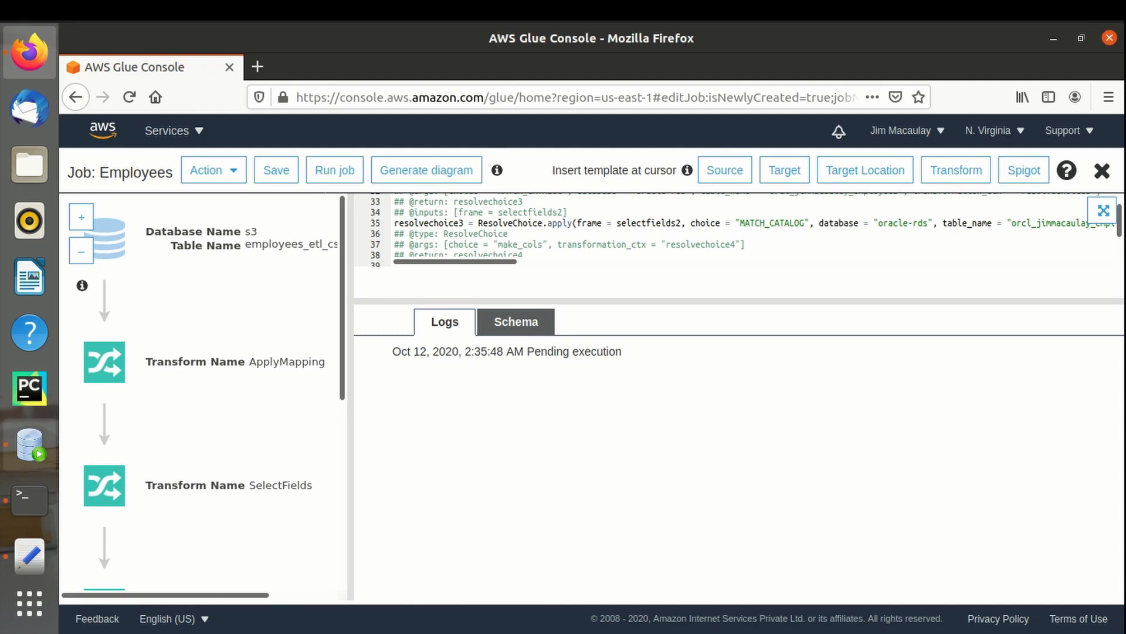
# - Switch to Oracle SQL Developer, rerun the select query on the employees table and check the first and last names in the first row
pyautogui.click(30, 445)
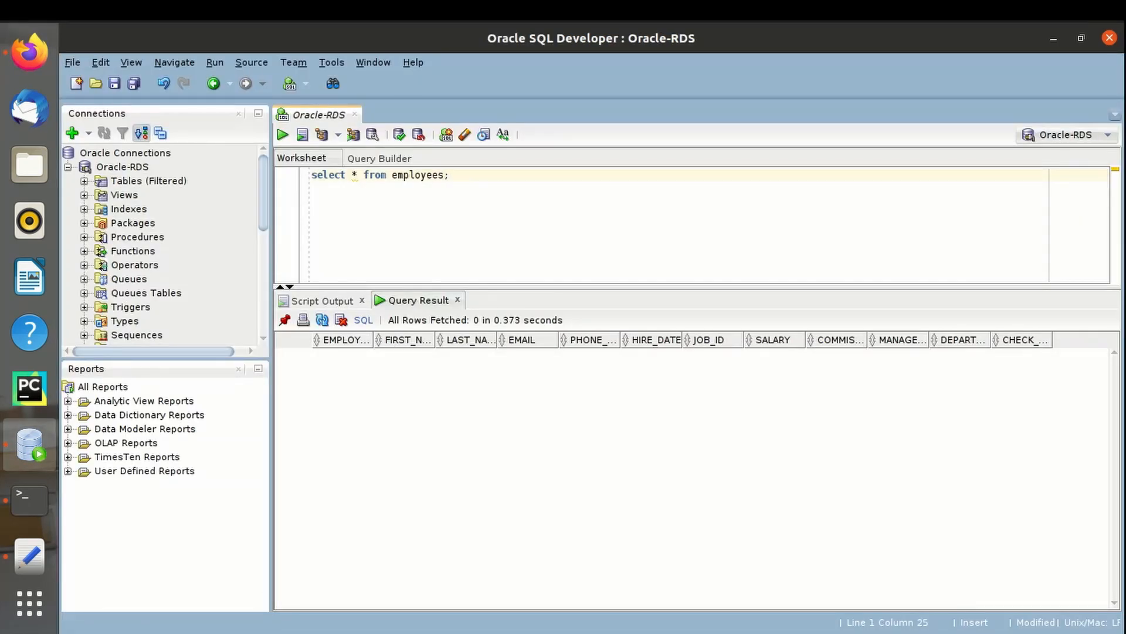
pyautogui.hotkey('ctrl', 'Return')
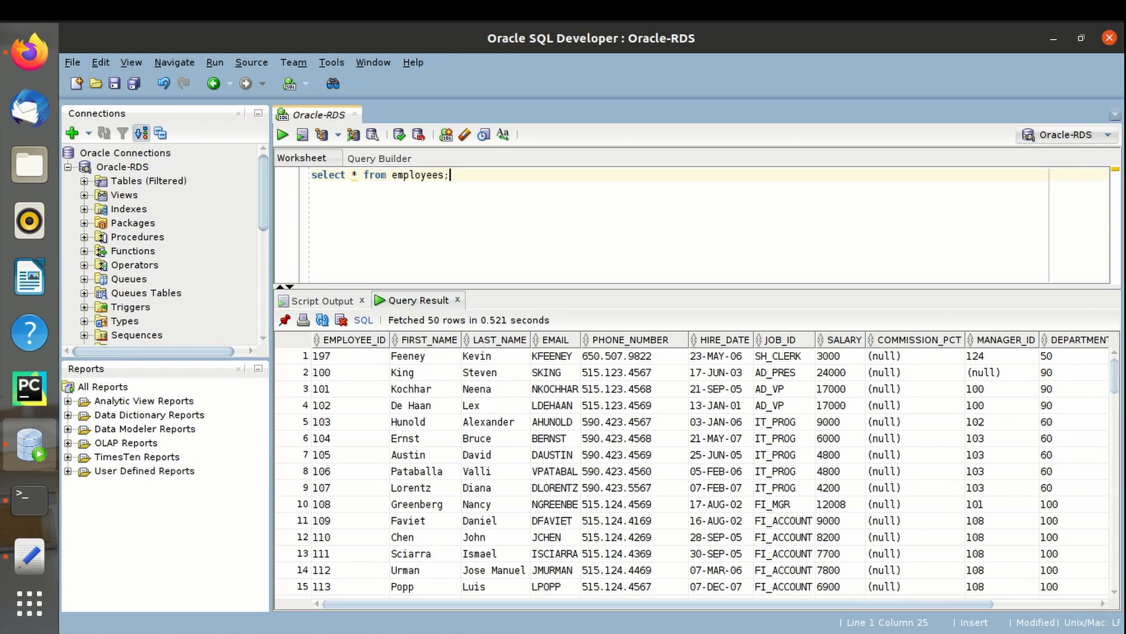
pyautogui.click(425, 356)
pyautogui.click(495, 356)
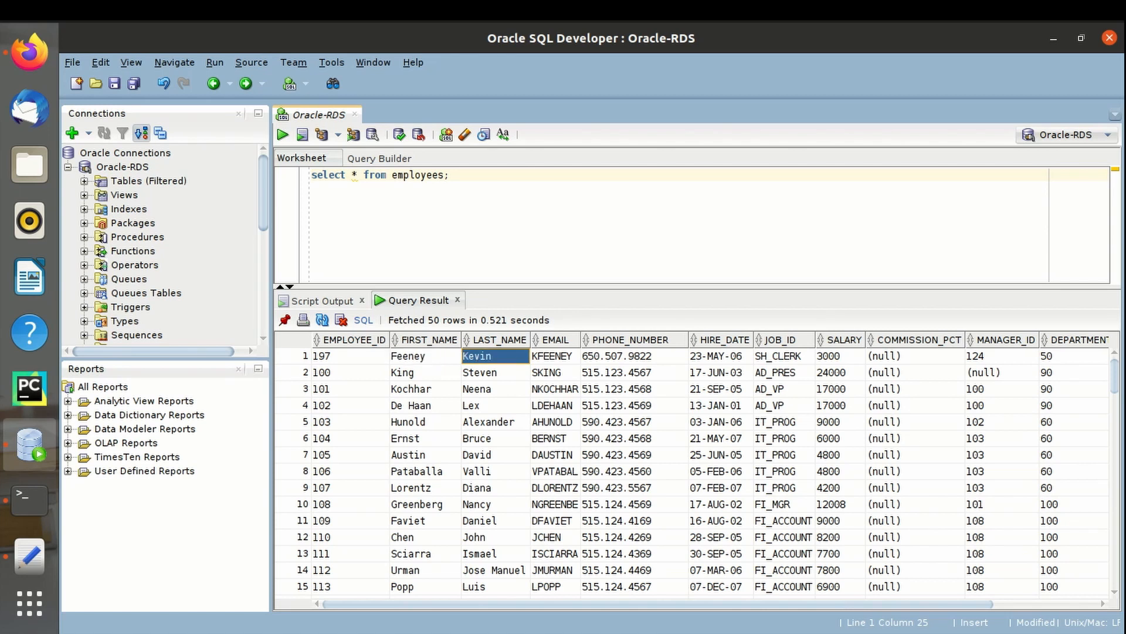
# - Switch to Firefox, go to the S3 service and open the Employees_etl.csv file in the etl-aws bucket
pyautogui.click(29, 52)
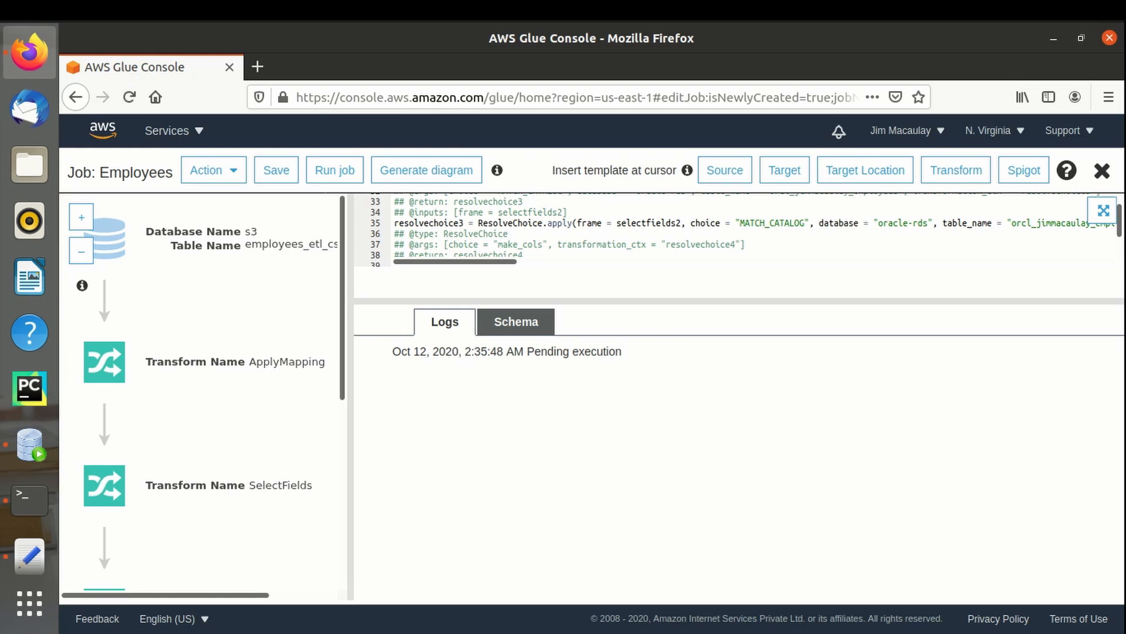
pyautogui.click(168, 130)
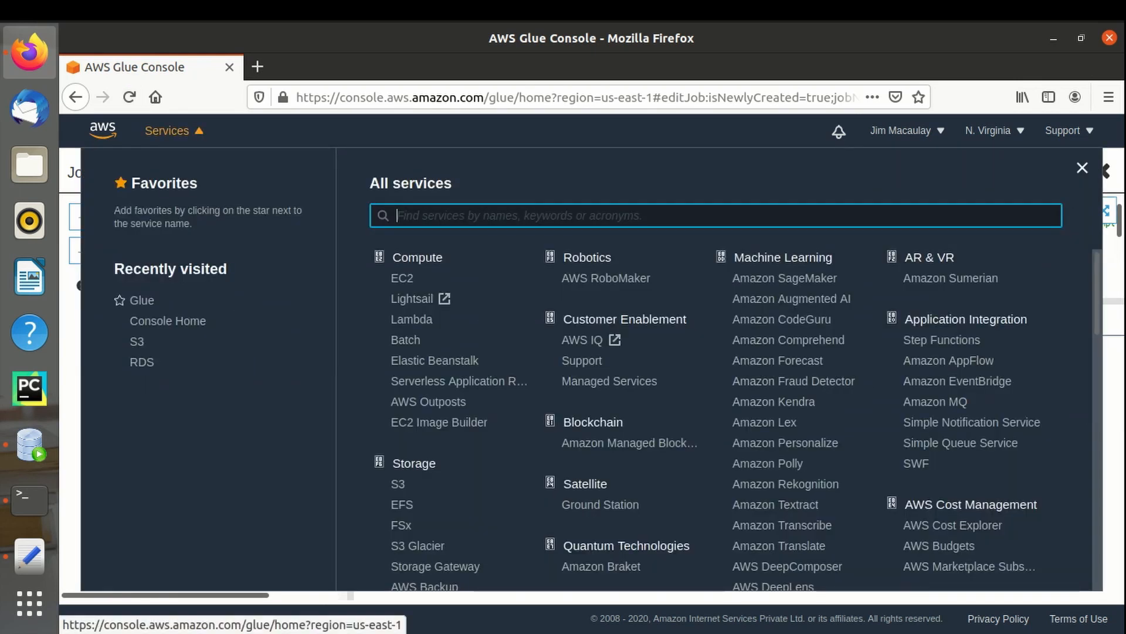
pyautogui.click(136, 342)
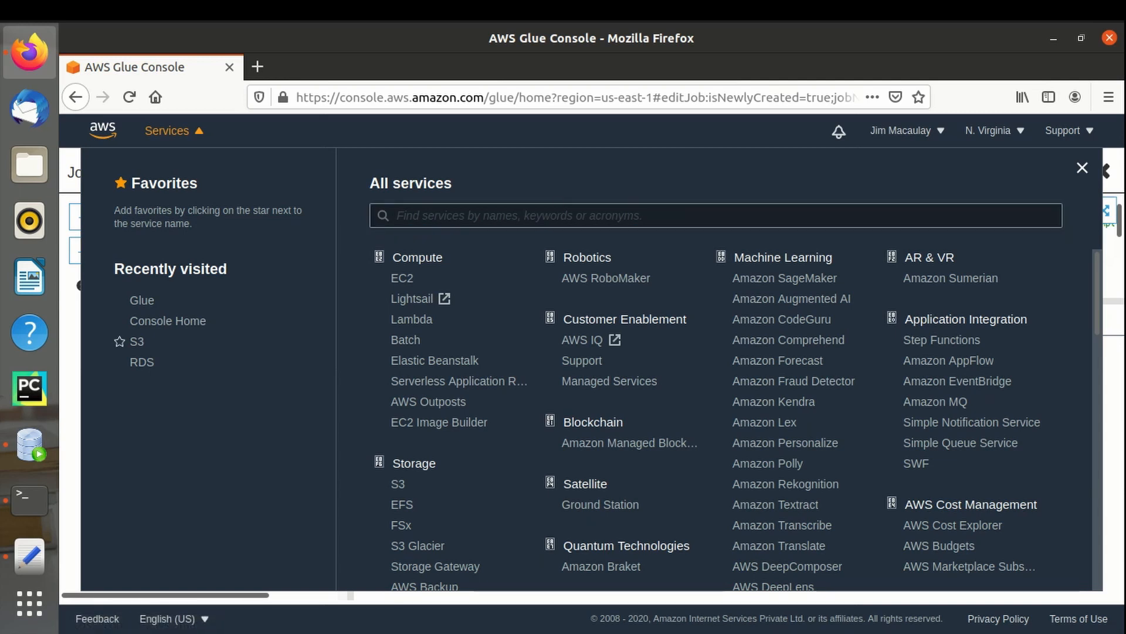
pyautogui.click(137, 343)
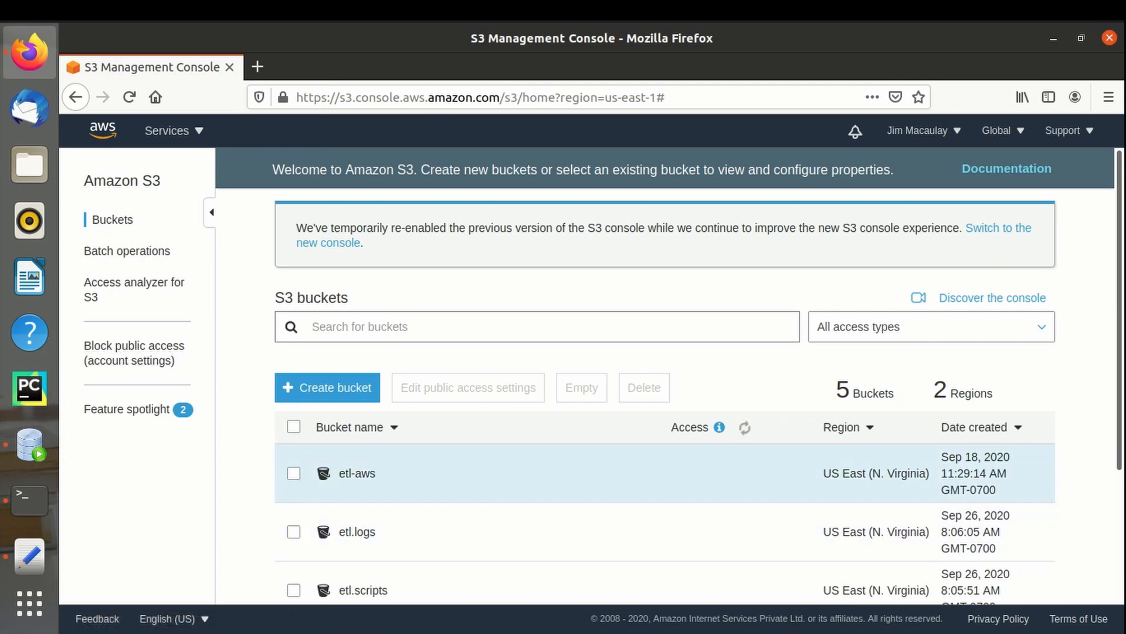
pyautogui.click(357, 472)
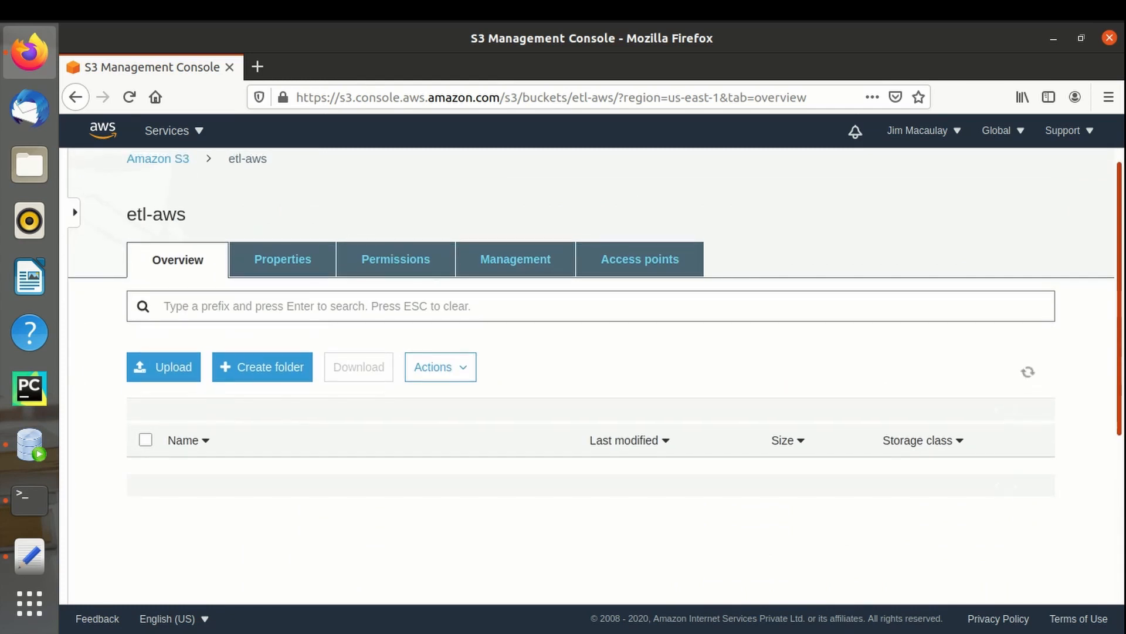
pyautogui.scroll(-2, 591, 331)
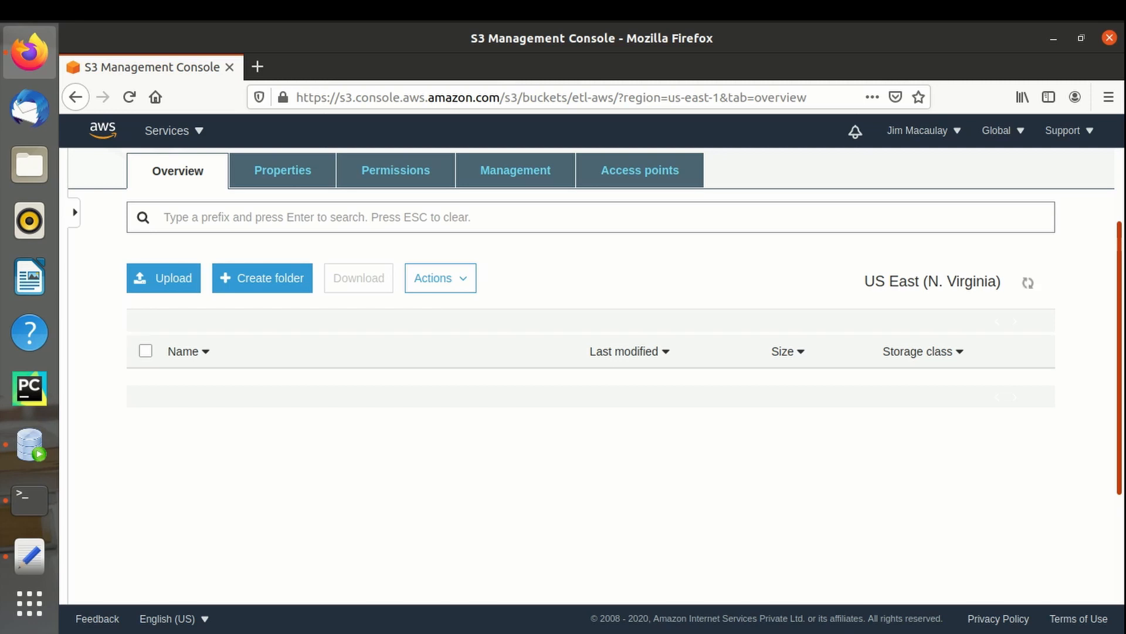
pyautogui.moveTo(1119, 358); pyautogui.dragTo(1119, 364)
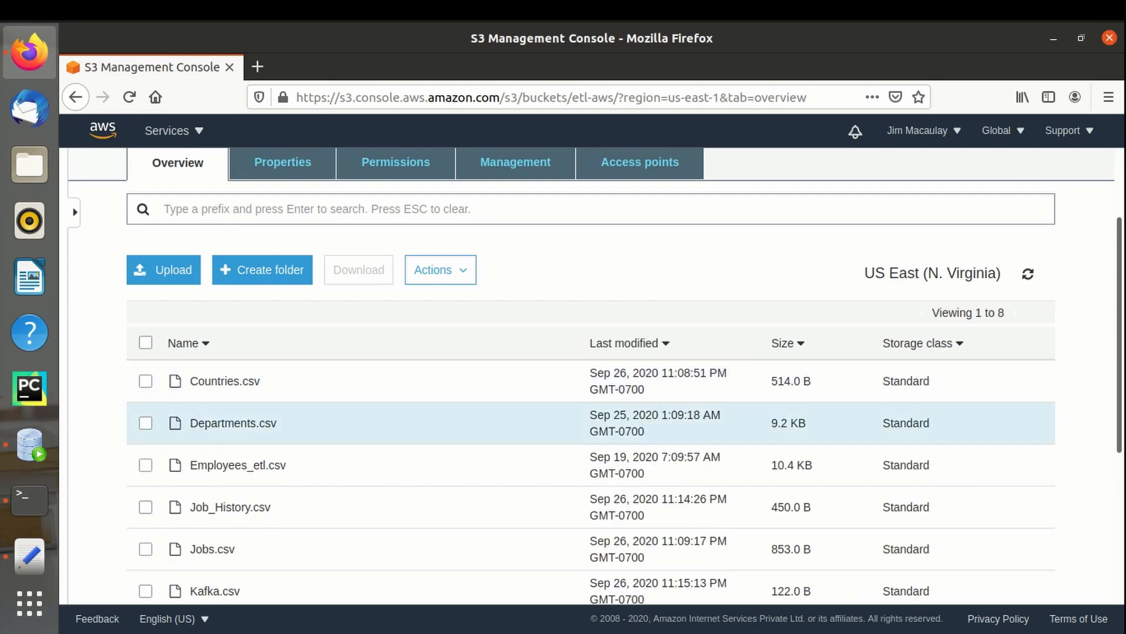
pyautogui.click(238, 465)
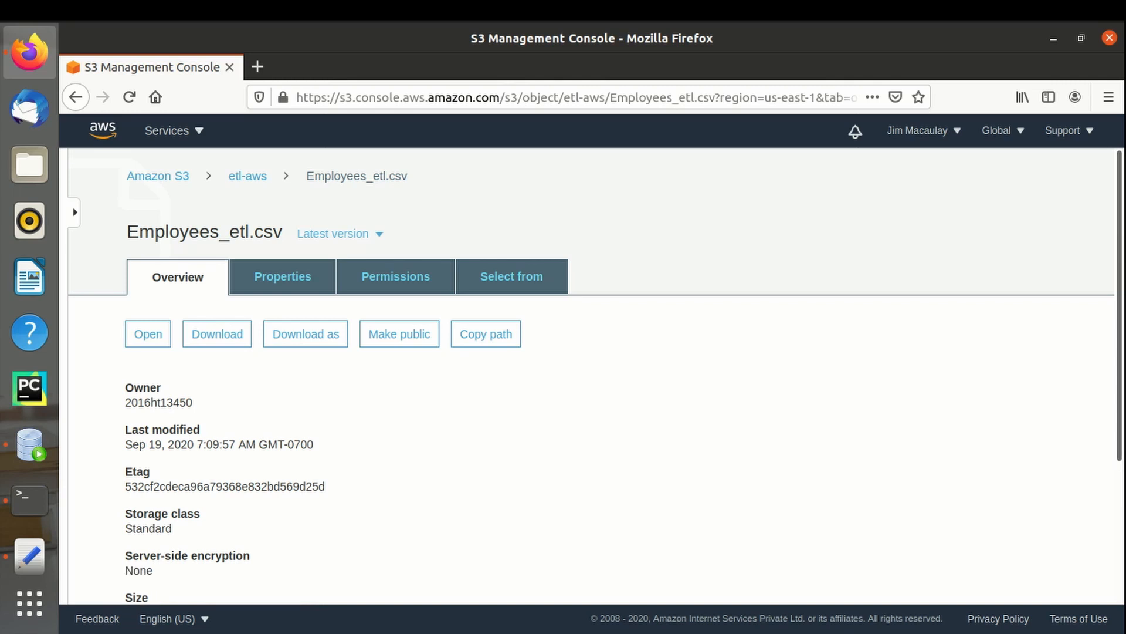
# - Show the S3 Select file preview of Employees_etl.csv as an uncompressed, comma-delimited CSV
pyautogui.click(511, 277)
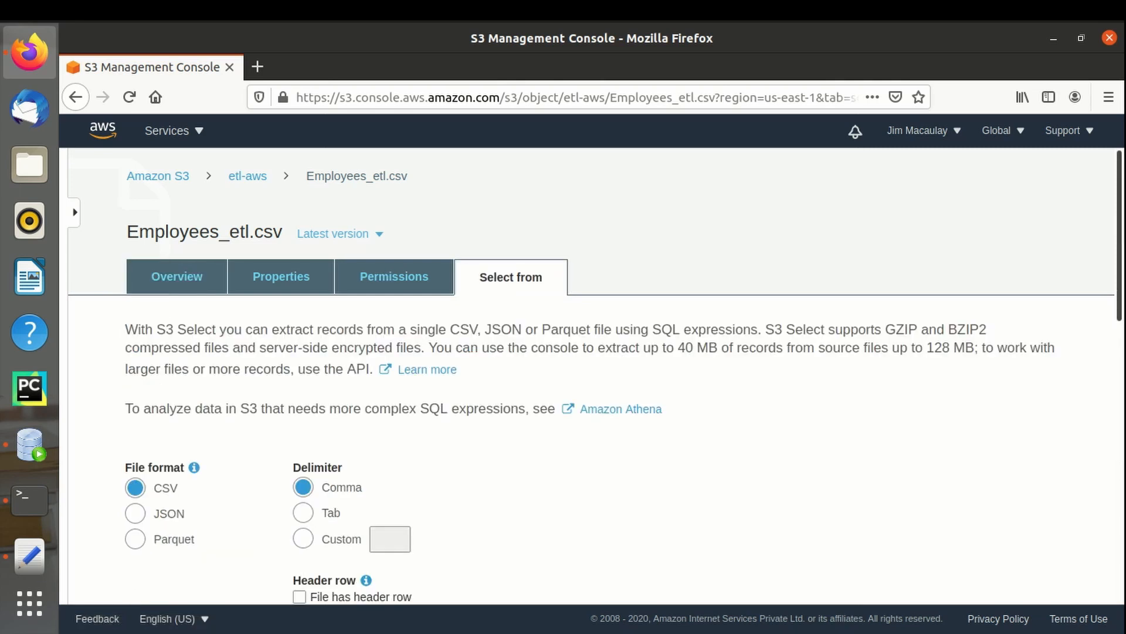
pyautogui.scroll(-2, 595, 377)
pyautogui.scroll(-8, 591, 376)
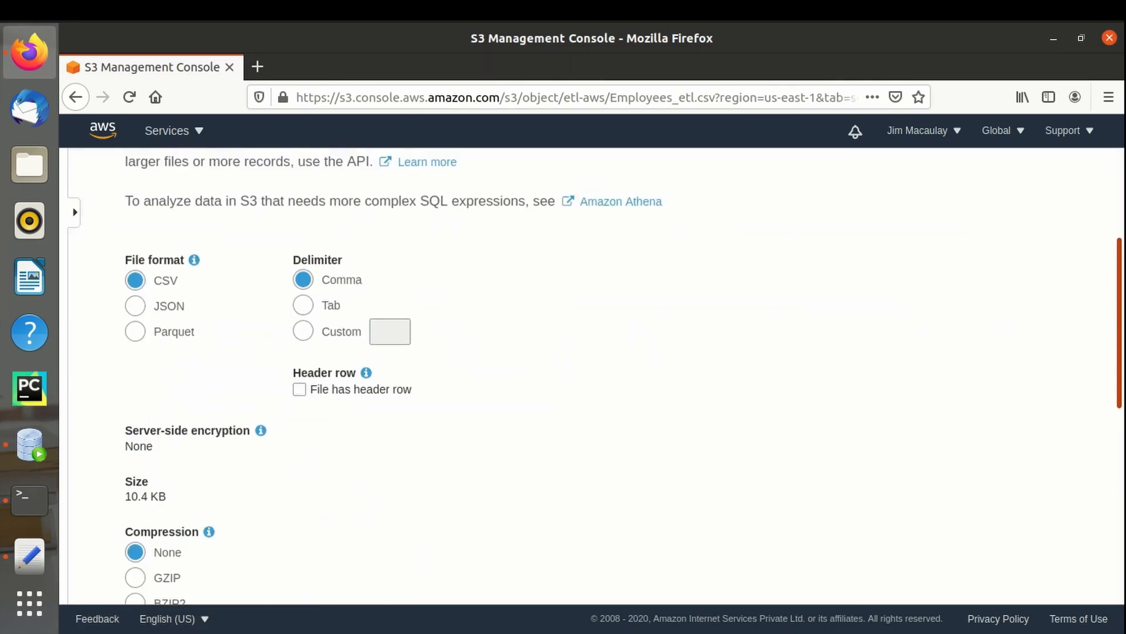
pyautogui.scroll(-7, 591, 376)
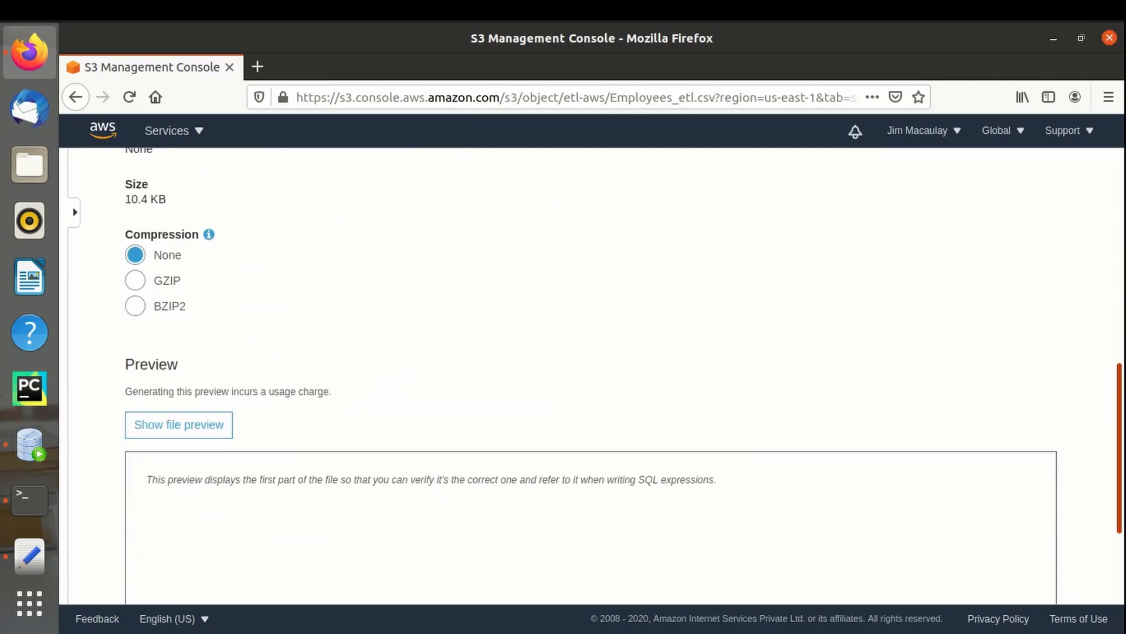
pyautogui.click(179, 404)
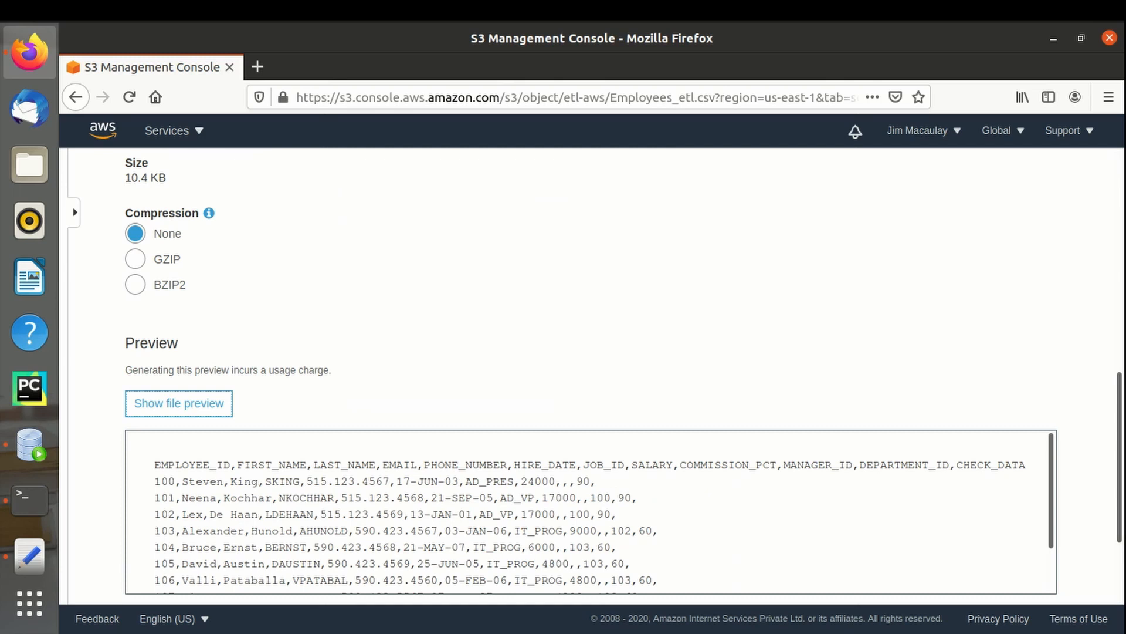
# - Compare the first record's first and last names in the CSV preview with the same employee's row in Oracle SQL Developer
pyautogui.doubleClick(203, 482)
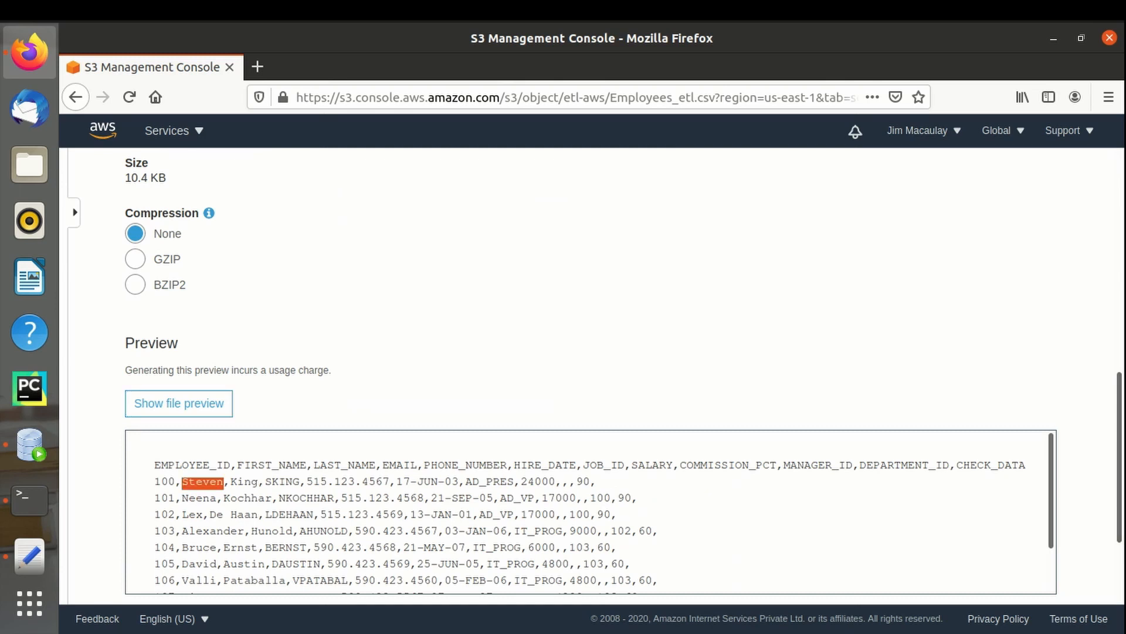
pyautogui.doubleClick(244, 481)
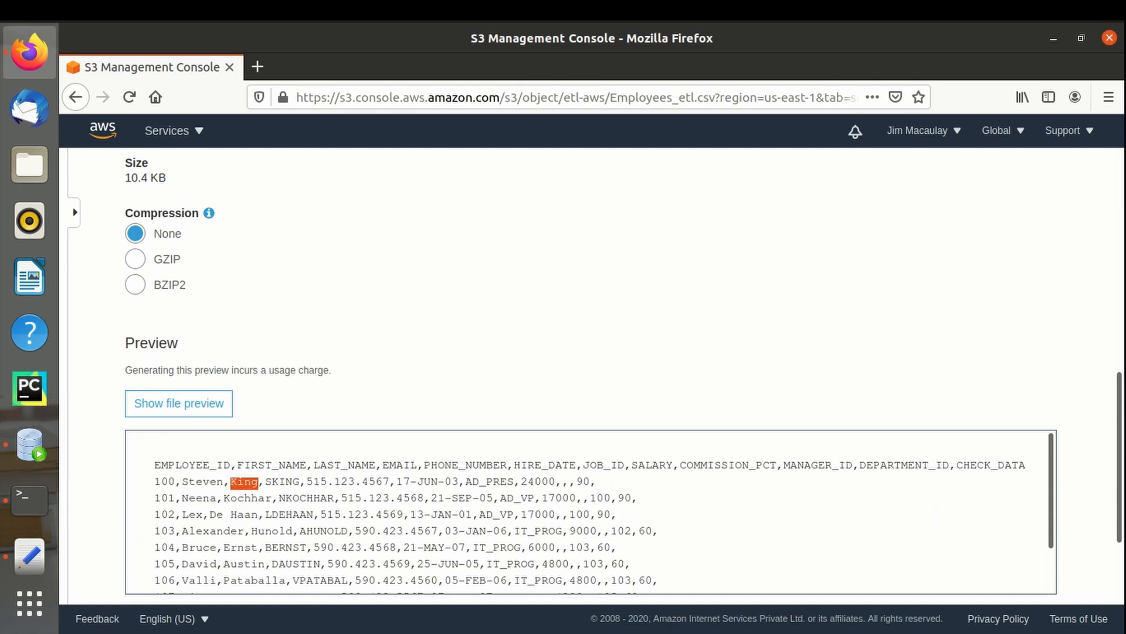
pyautogui.click(29, 444)
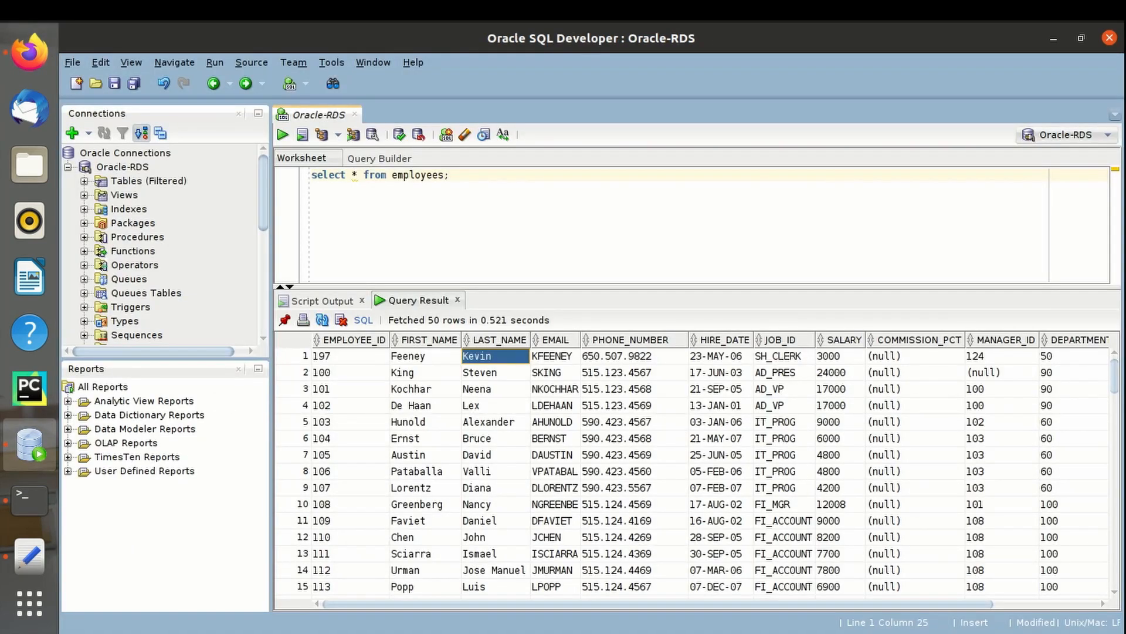
pyautogui.moveTo(416, 372); pyautogui.dragTo(490, 372)
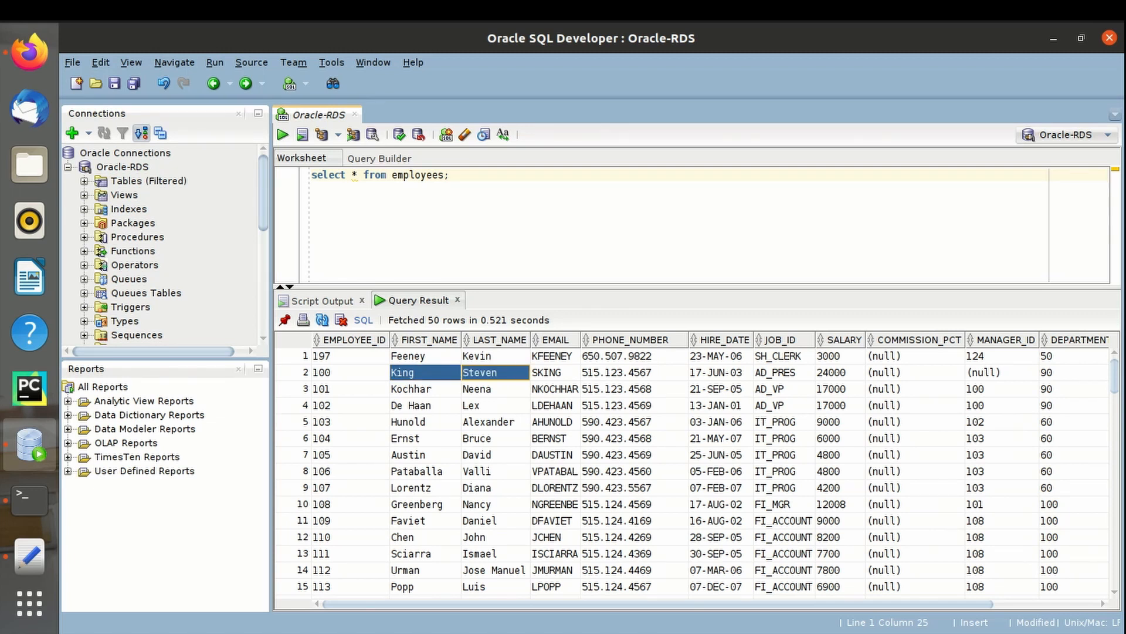
# - Extend the employees query with order by employee_id, run it and check the names in the first row
pyautogui.click(451, 175)
pyautogui.press('Left')
pyautogui.write('order by ')
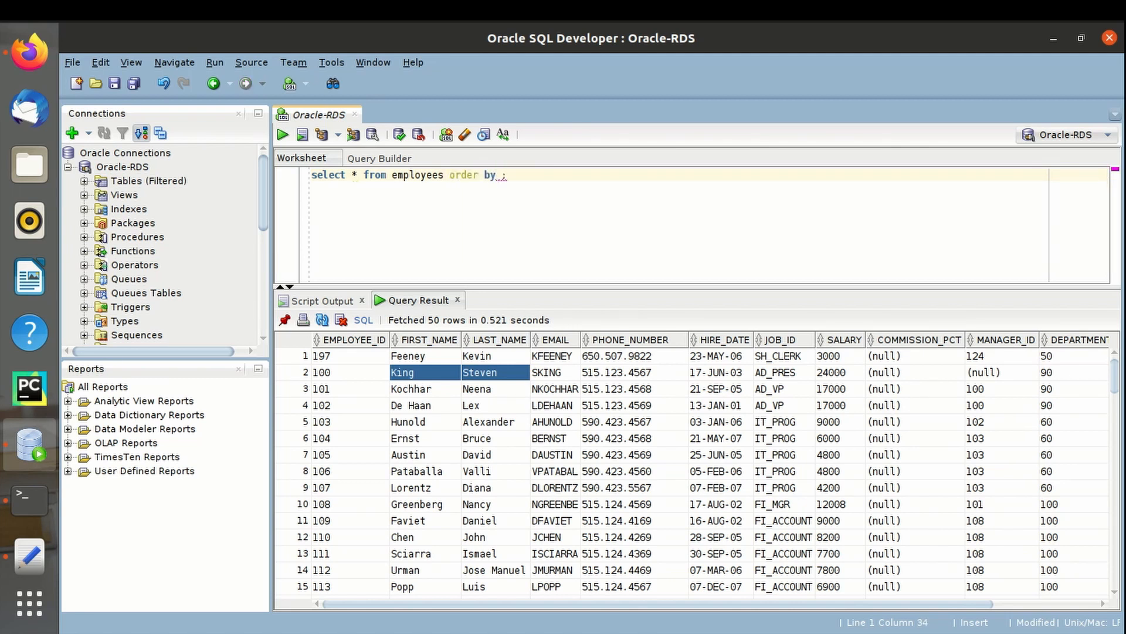
pyautogui.write('empp')
pyautogui.press('BackSpace')
pyautogui.press('BackSpace')
pyautogui.press('BackSpace')
pyautogui.press('BackSpace')
pyautogui.write('employee_id')
pyautogui.hotkey('ctrl', 'Return')
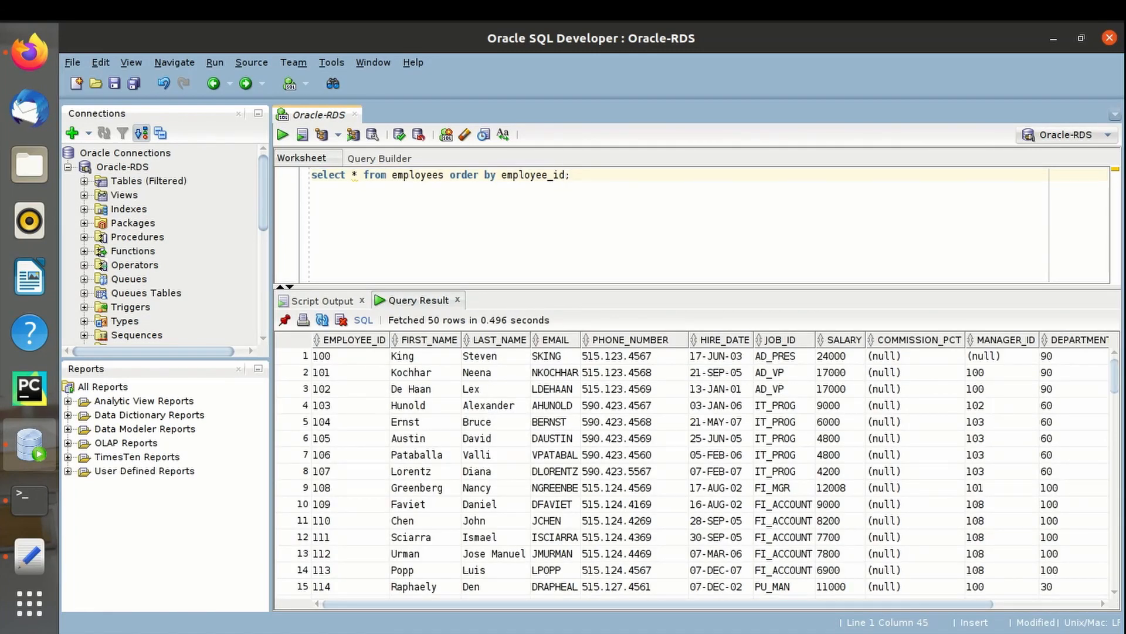
pyautogui.moveTo(418, 356); pyautogui.dragTo(488, 356)
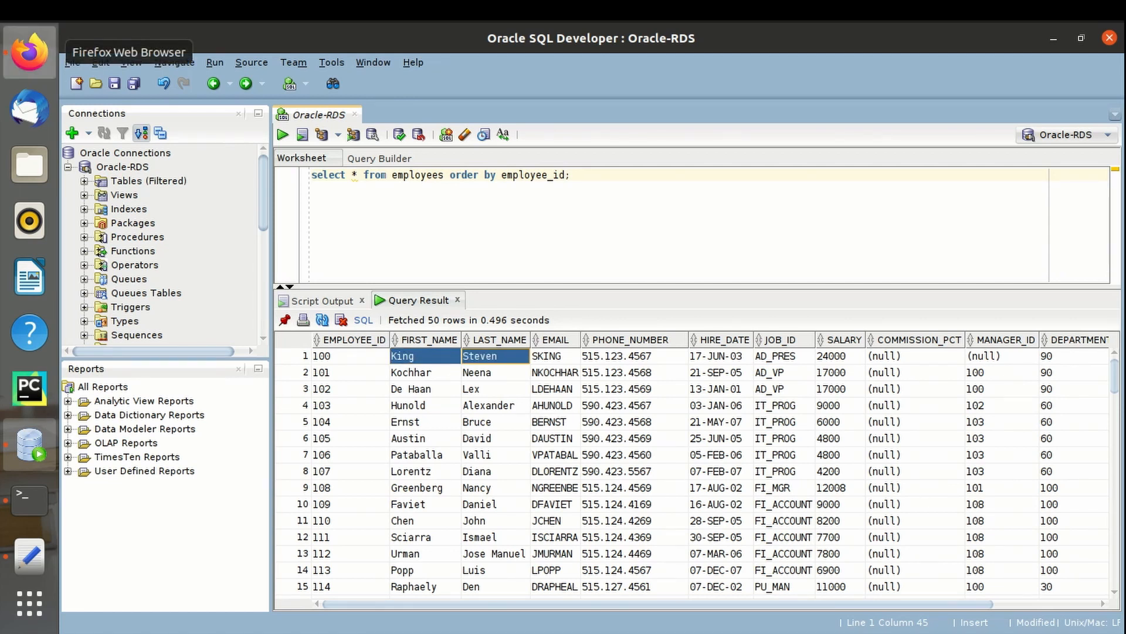
# - Compare the second record's first and last names in the S3 file preview with the second row of the Oracle query result
pyautogui.click(29, 51)
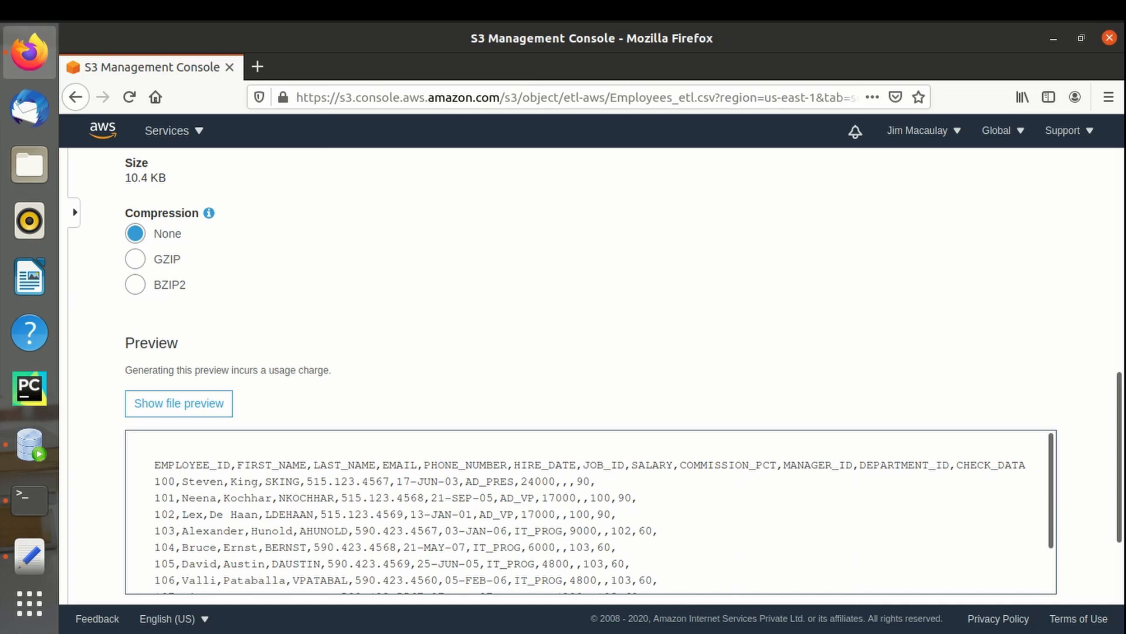
pyautogui.doubleClick(198, 498)
pyautogui.doubleClick(248, 499)
pyautogui.click(30, 445)
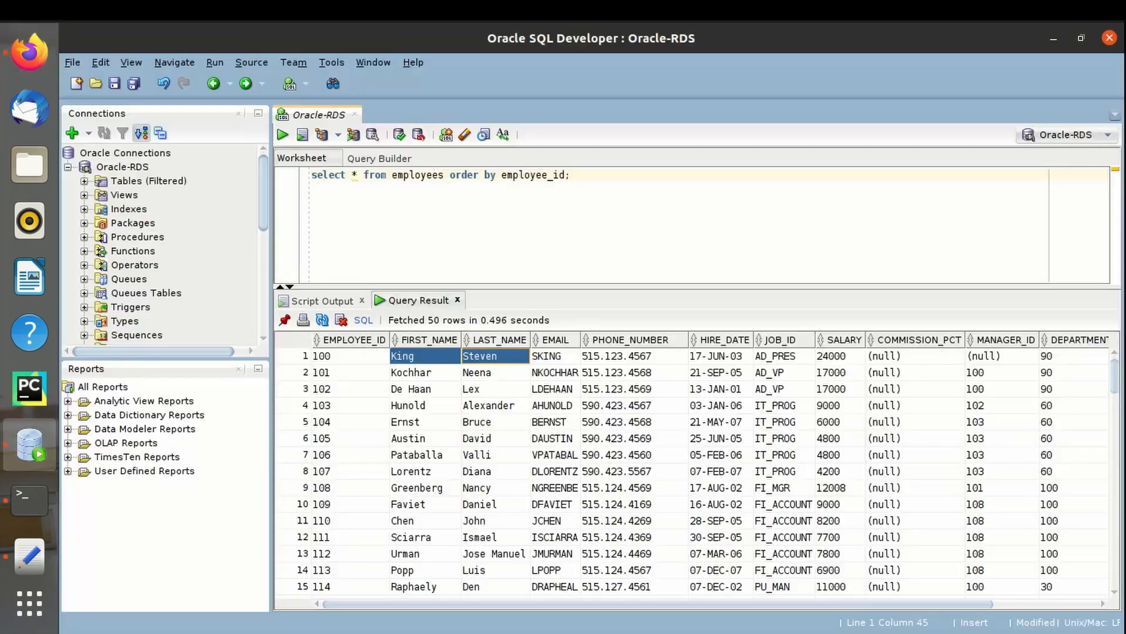
pyautogui.doubleClick(424, 373)
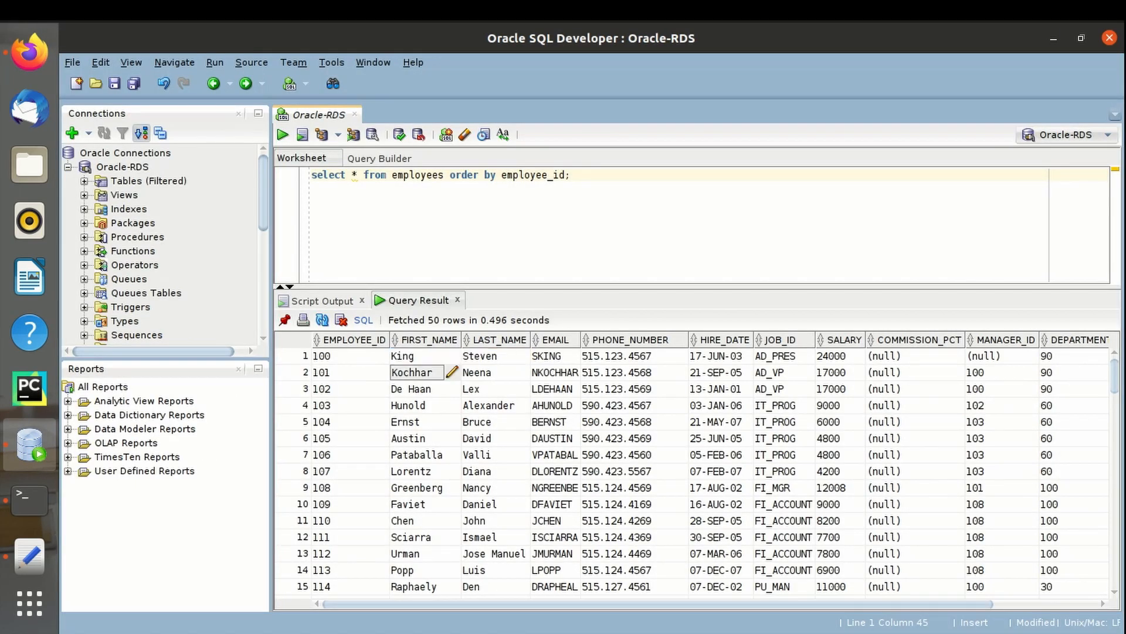
pyautogui.click(496, 373)
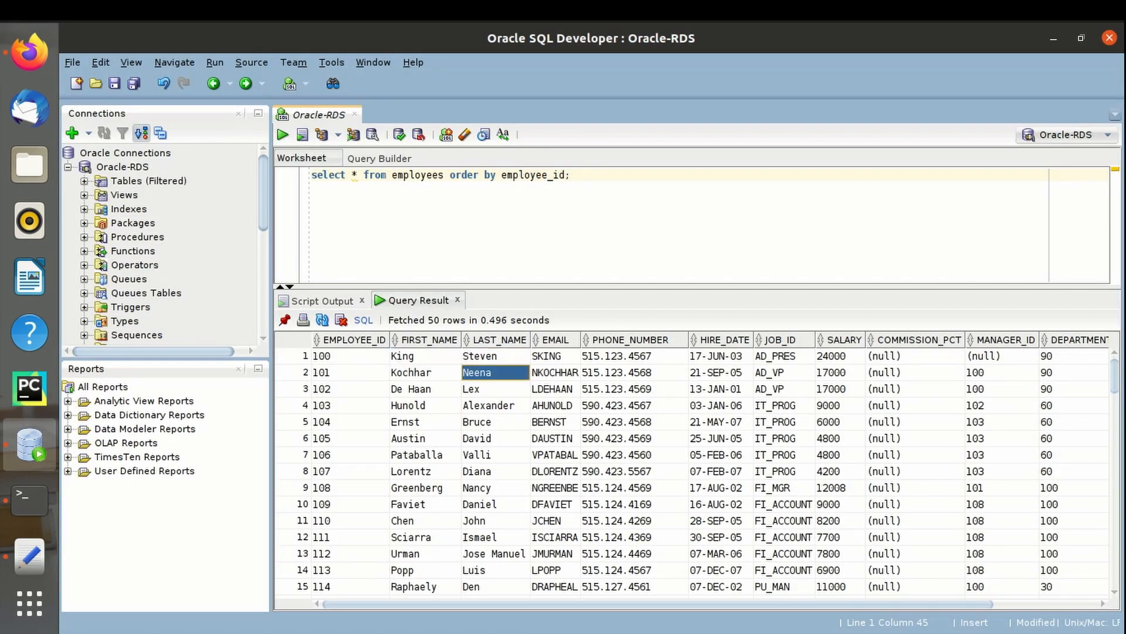
pyautogui.click(424, 372)
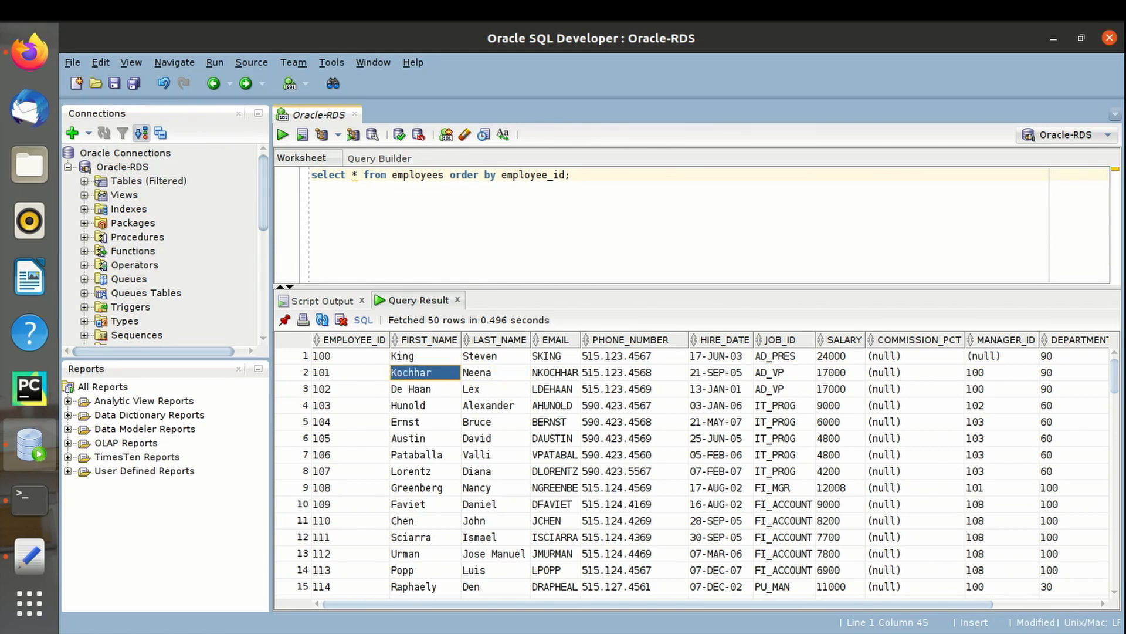
pyautogui.click(496, 373)
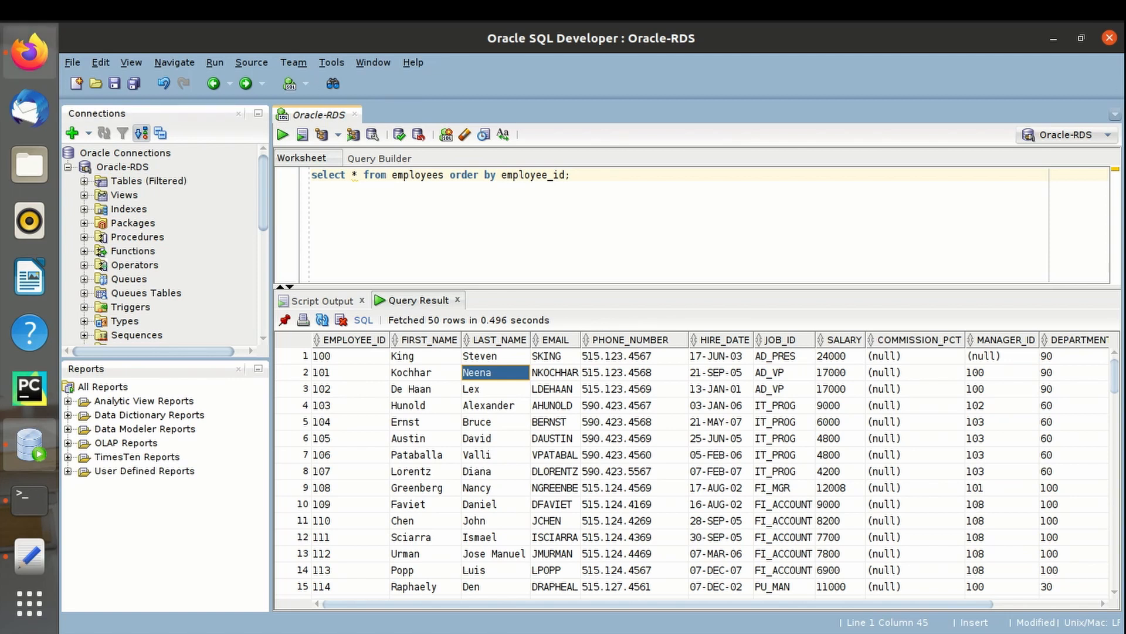
# - Switch to Firefox, return to AWS Glue and select the Employees job in the jobs list
pyautogui.click(29, 51)
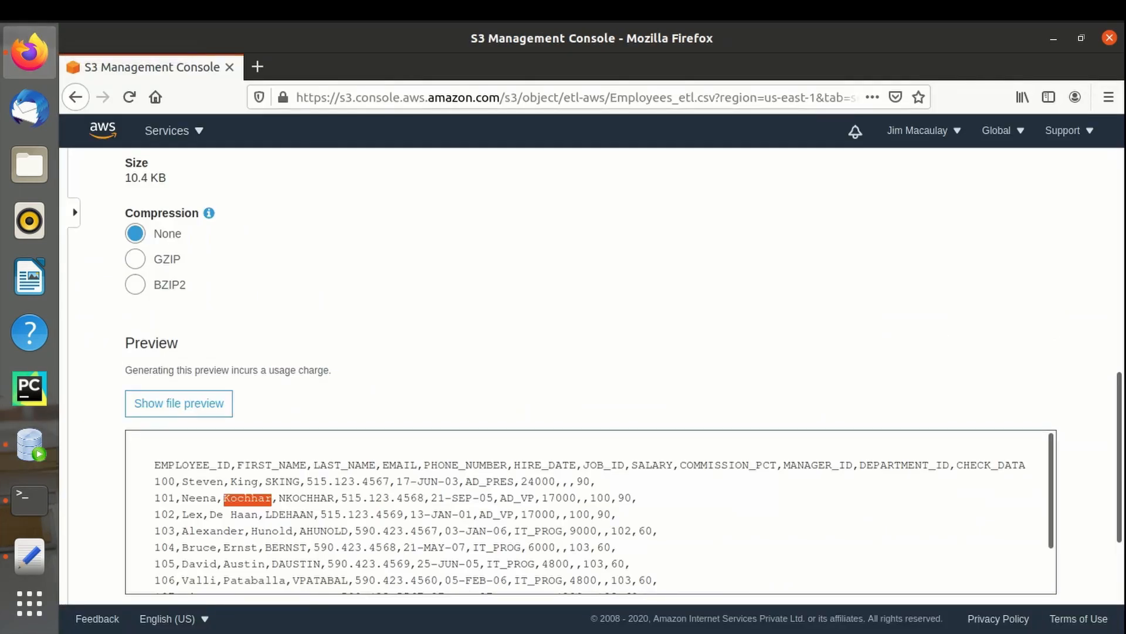
pyautogui.click(174, 131)
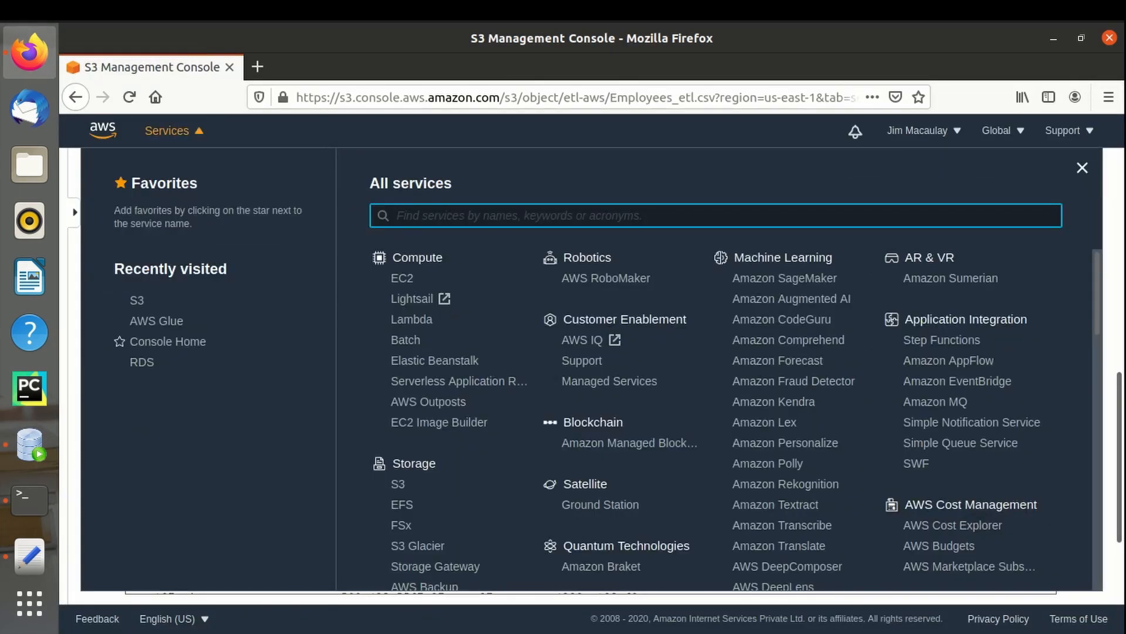
pyautogui.click(156, 321)
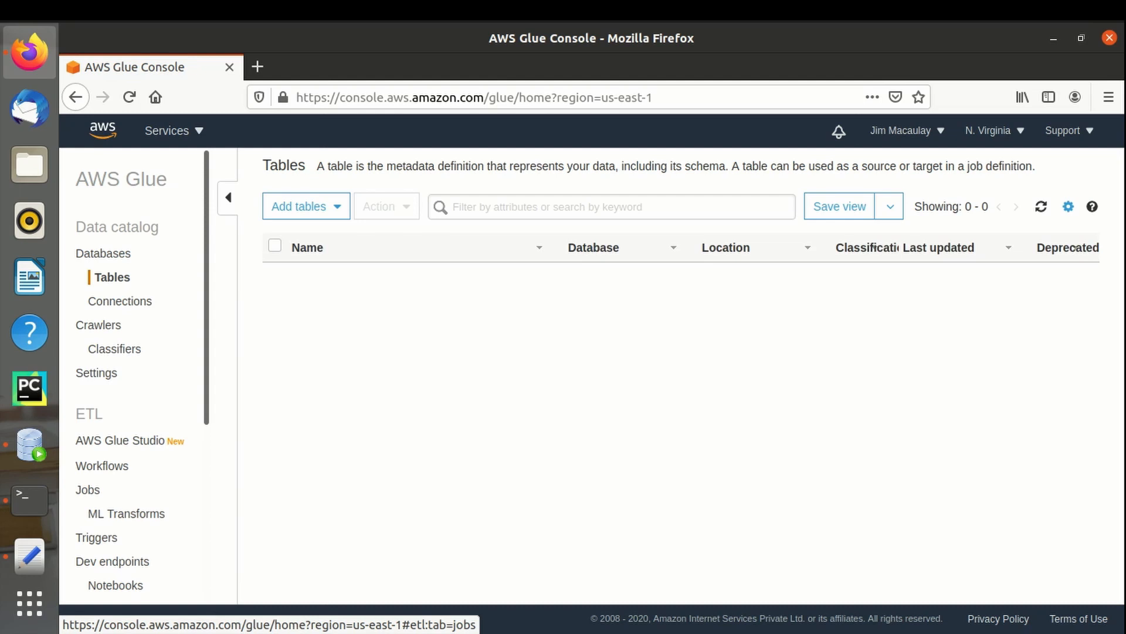
pyautogui.click(88, 490)
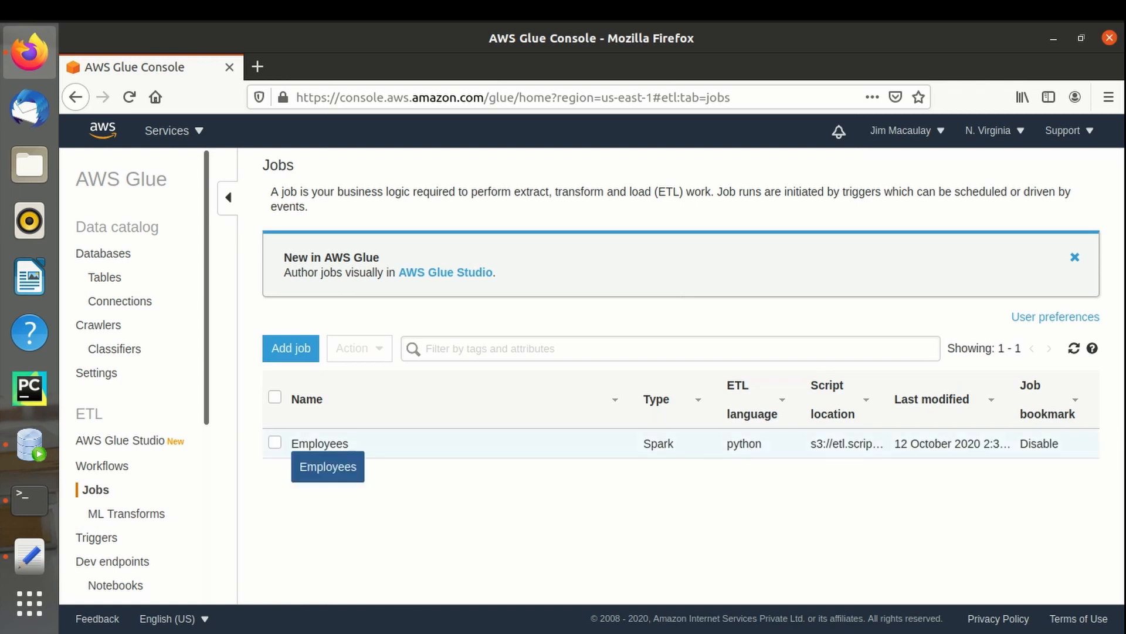
pyautogui.click(319, 444)
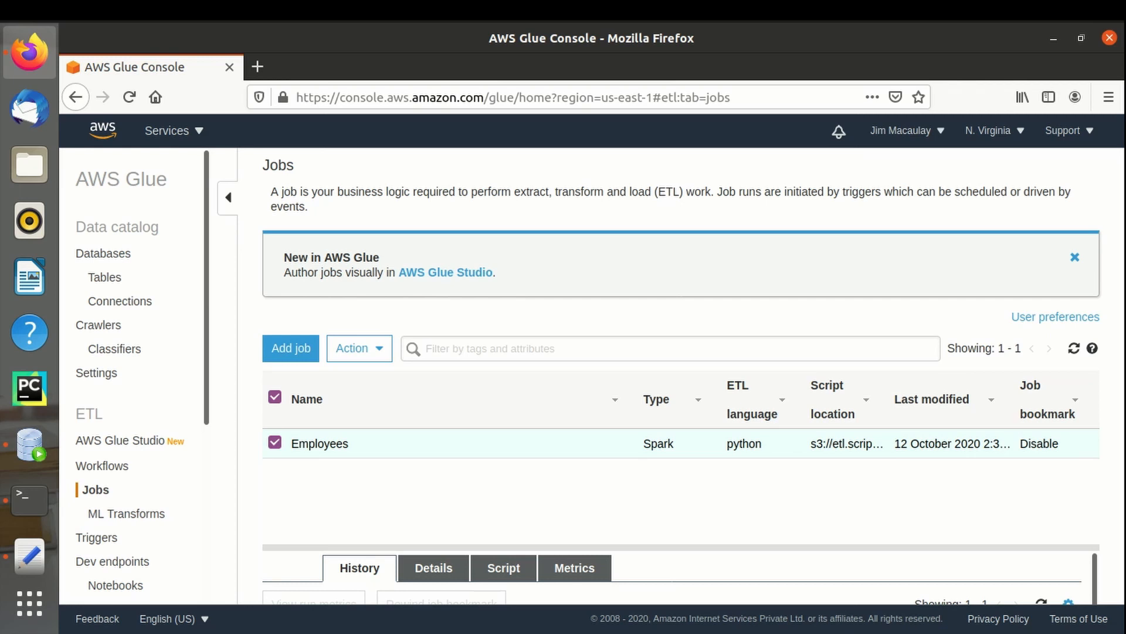
# - Select the Employees job's run in its history and check the run status
pyautogui.scroll(-3, 681, 470)
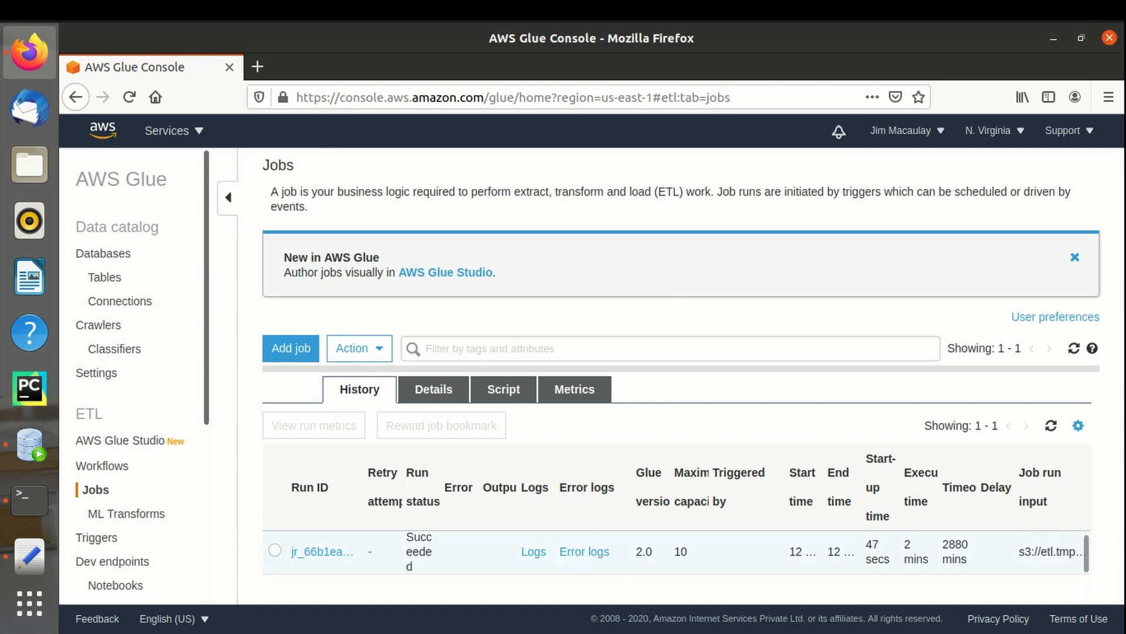
pyautogui.click(275, 550)
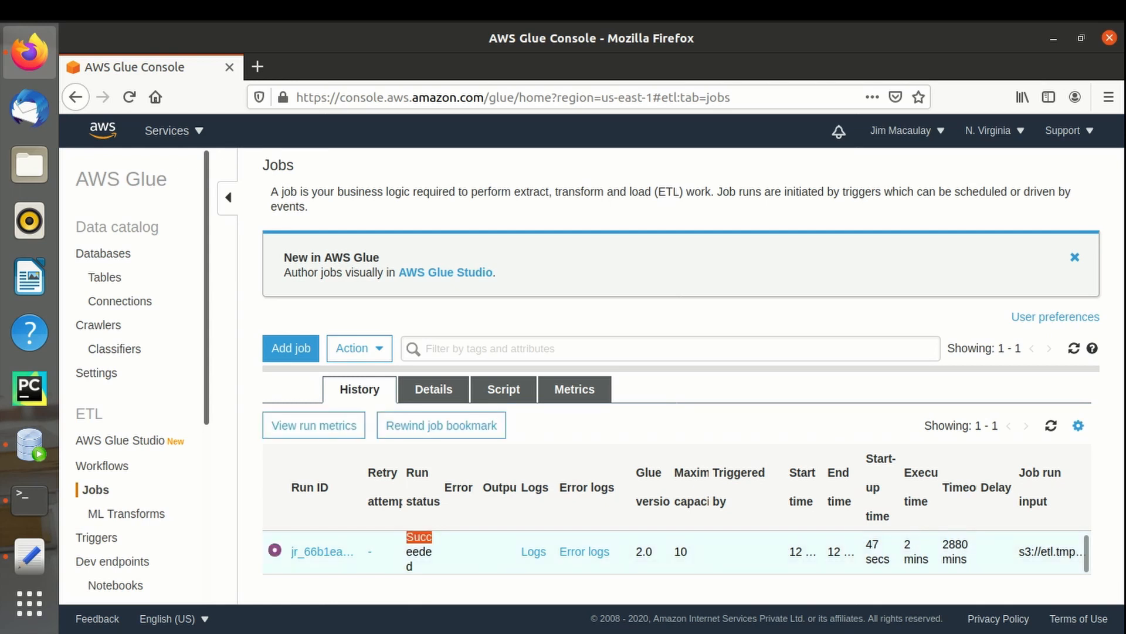
pyautogui.doubleClick(419, 551)
pyautogui.click(419, 552)
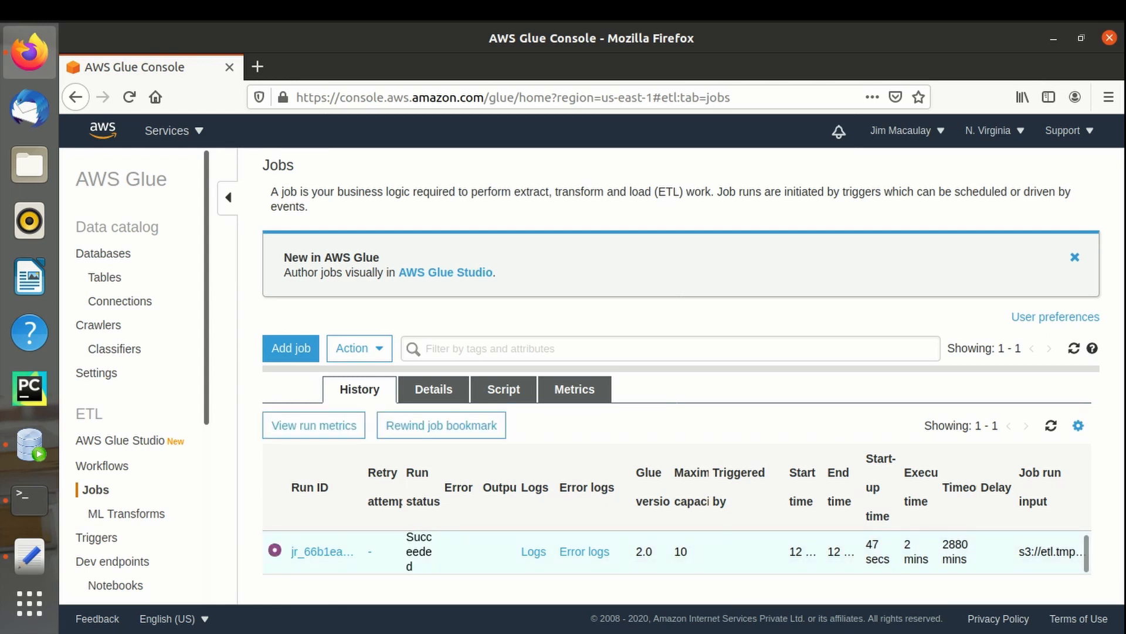